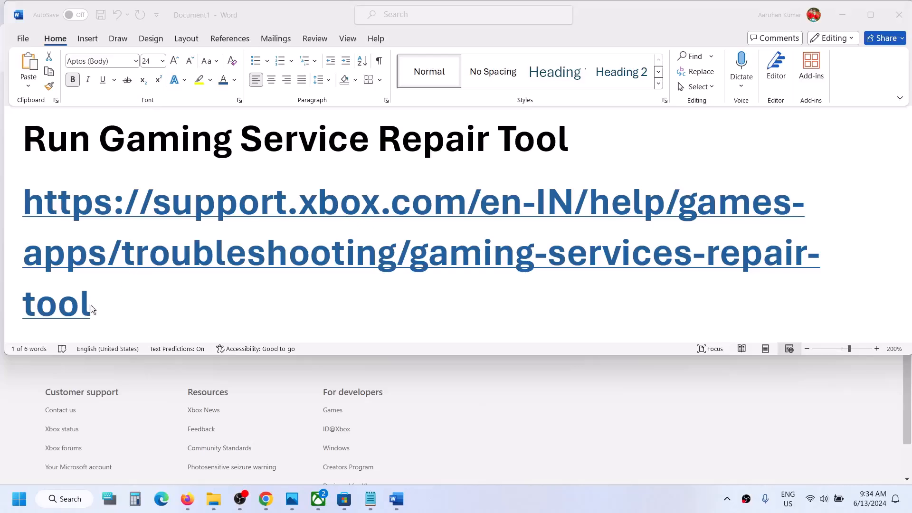
Copy the Gaming Services Repair Tool web address from the document.
{"action": "left_click", "coordinate": [102, 299]}
{"action": "right_click", "coordinate": [39, 224]}
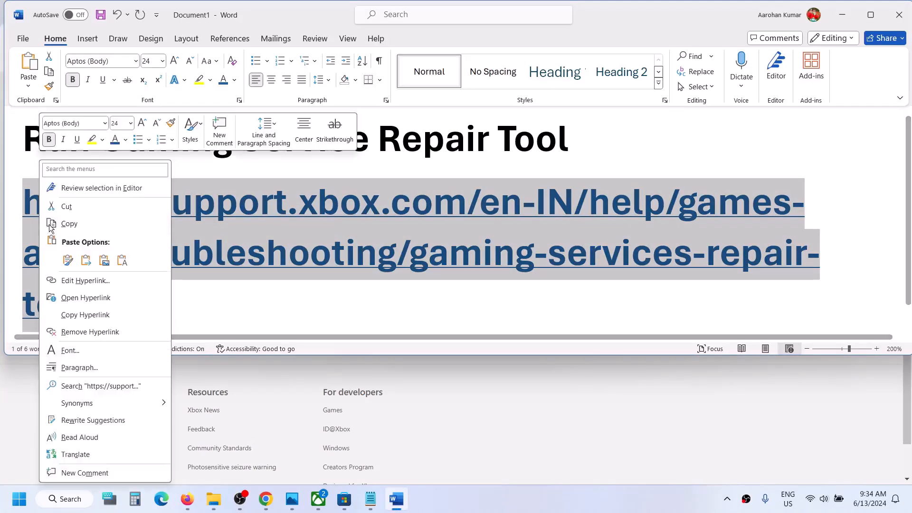
{"action": "left_click", "coordinate": [101, 217]}
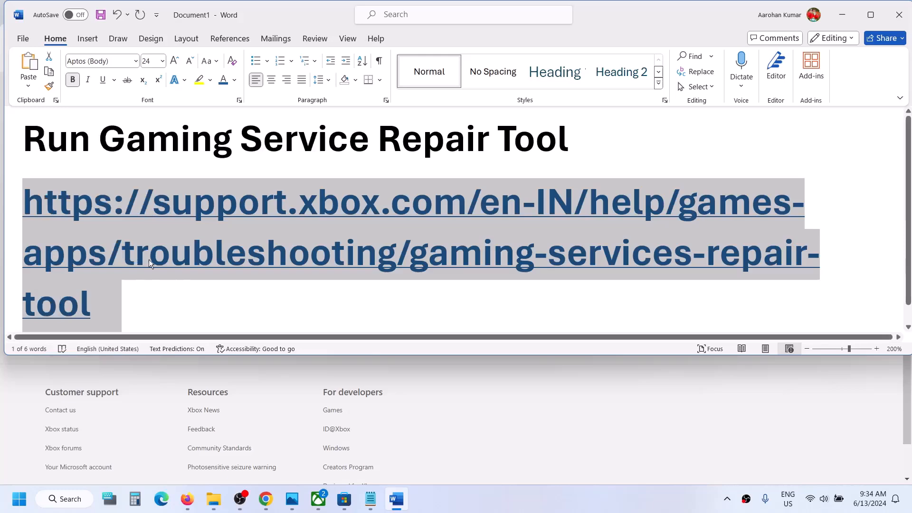
Switch to Chrome and download the Gaming Services Repair Tool for PC from the support page's Downloadable version section.
{"action": "left_click", "coordinate": [34, 398]}
{"action": "scroll", "coordinate": [230, 269], "scroll_direction": "up", "scroll_amount": 5}
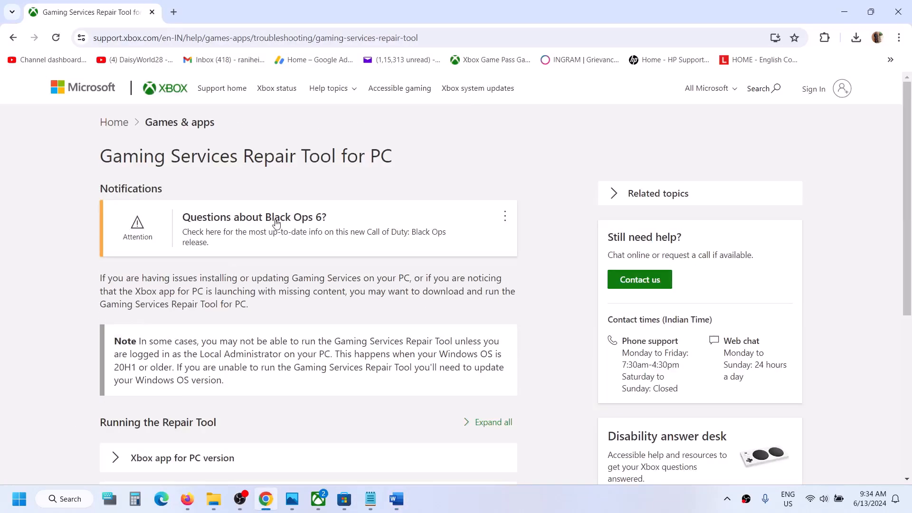
{"action": "scroll", "coordinate": [275, 222], "scroll_direction": "down", "scroll_amount": 3}
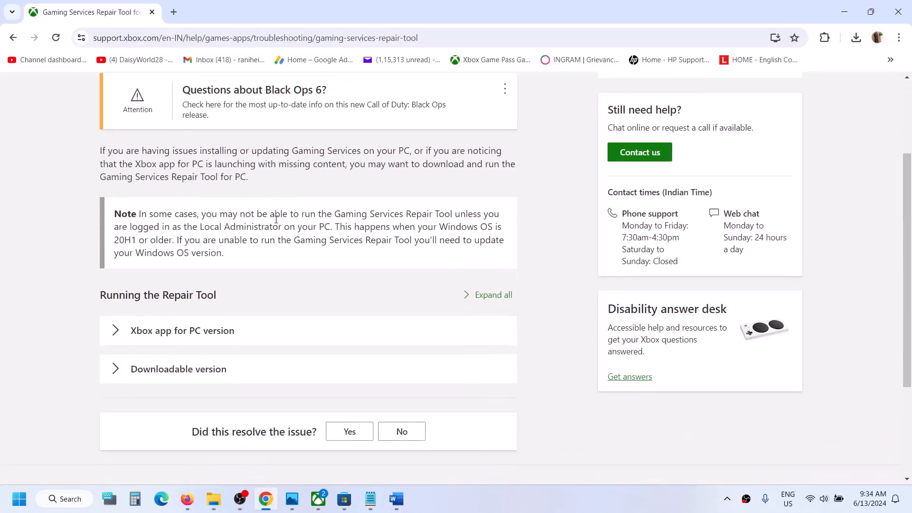
{"action": "left_click", "coordinate": [190, 380]}
{"action": "scroll", "coordinate": [189, 382], "scroll_direction": "down", "scroll_amount": 3}
{"action": "scroll", "coordinate": [189, 381], "scroll_direction": "down", "scroll_amount": 7}
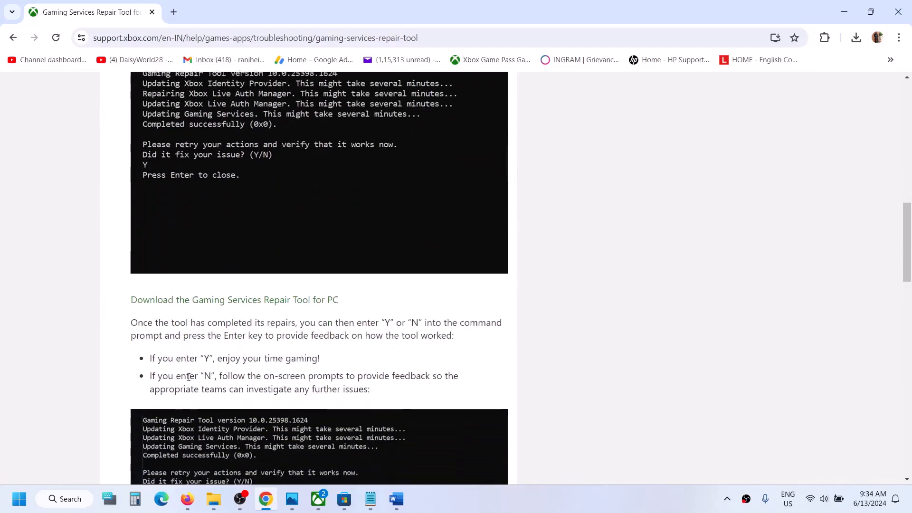
{"action": "left_click", "coordinate": [231, 282]}
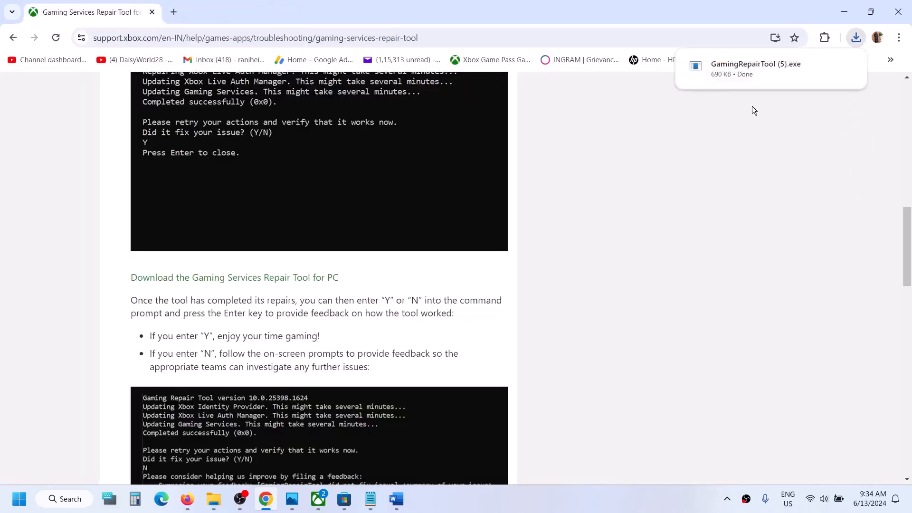
Run the downloaded GamingRepairTool (5).exe with administrator permission, review its repair output, and close its window.
{"action": "left_click", "coordinate": [739, 68]}
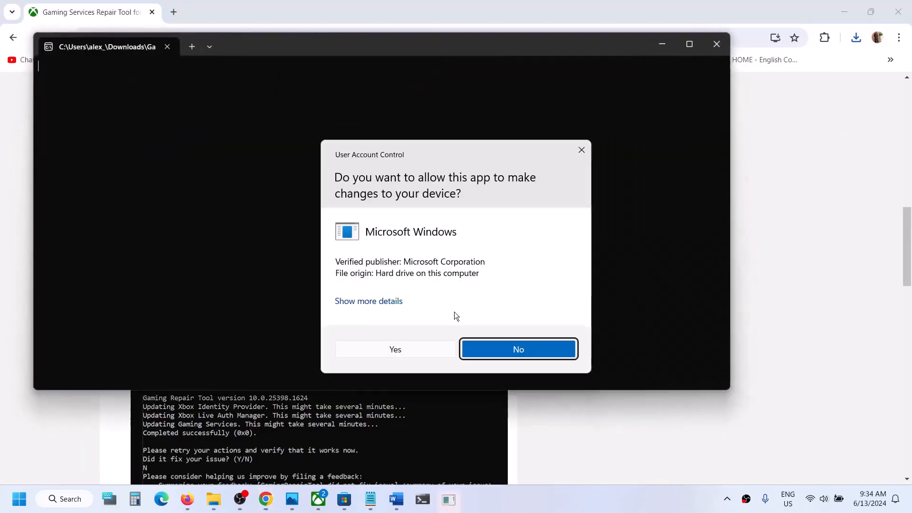
{"action": "left_click", "coordinate": [398, 352]}
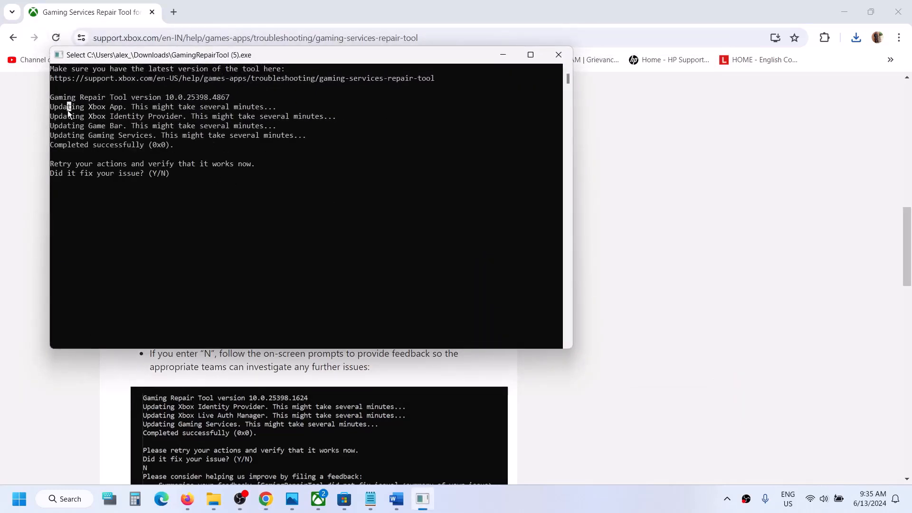
{"action": "left_click_drag", "start_coordinate": [67, 110], "coordinate": [113, 140]}
{"action": "left_click", "coordinate": [184, 137]}
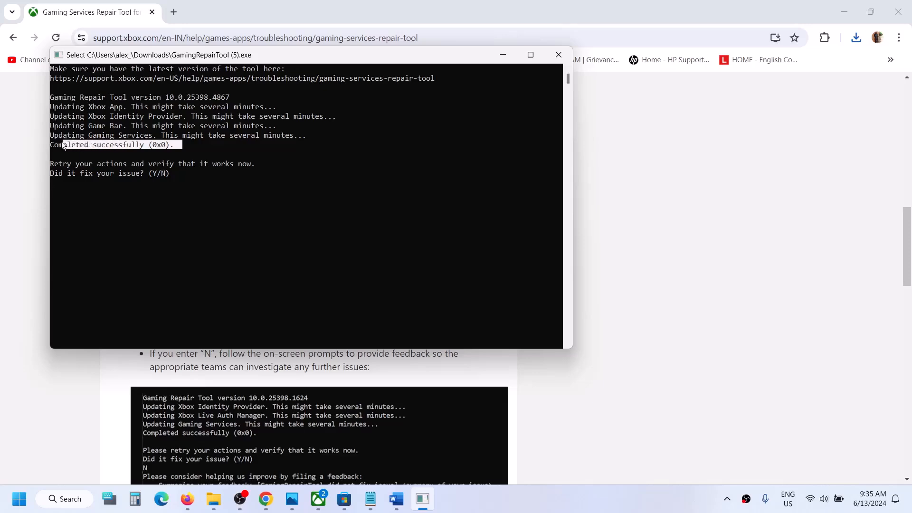
{"action": "left_click", "coordinate": [557, 56]}
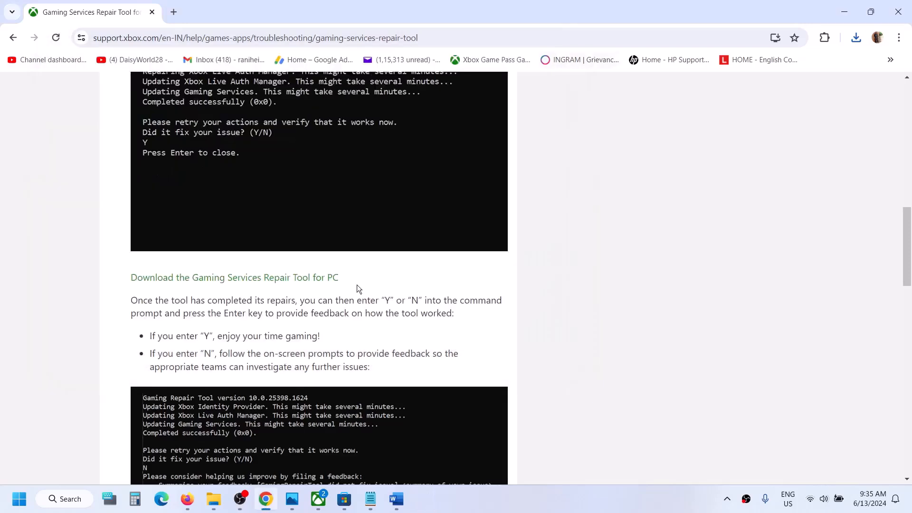
Switch to the Xbox app, run the Gaming Services Repair Tool from Support with administrator permission, and close it when the repair finishes.
{"action": "left_click", "coordinate": [319, 499]}
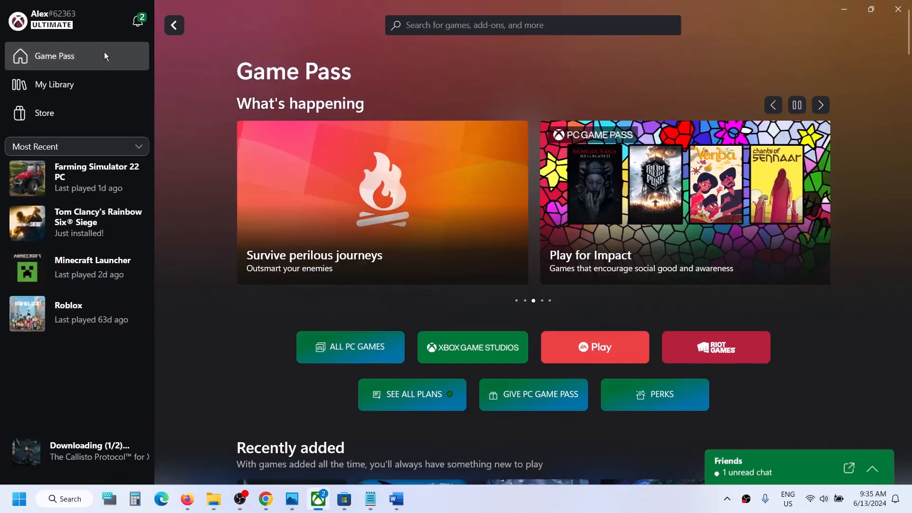
{"action": "left_click", "coordinate": [73, 20]}
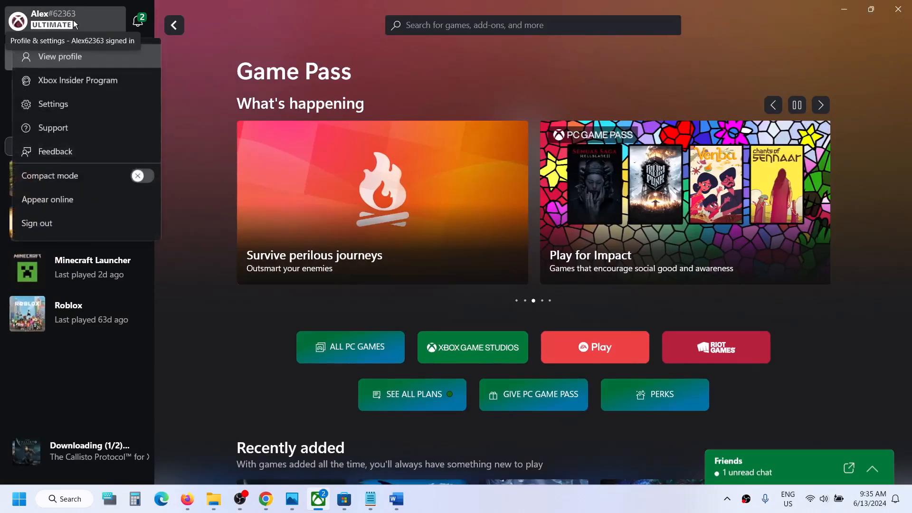
{"action": "left_click", "coordinate": [49, 129]}
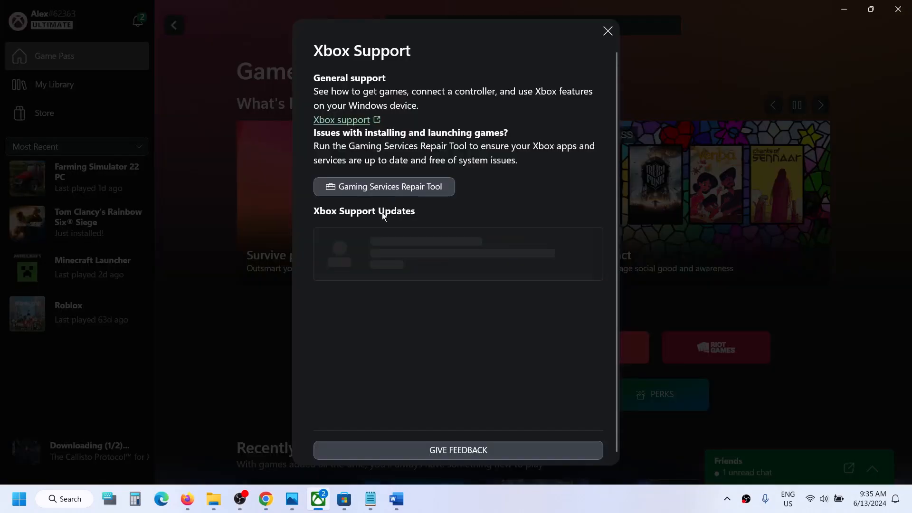
{"action": "left_click", "coordinate": [372, 187]}
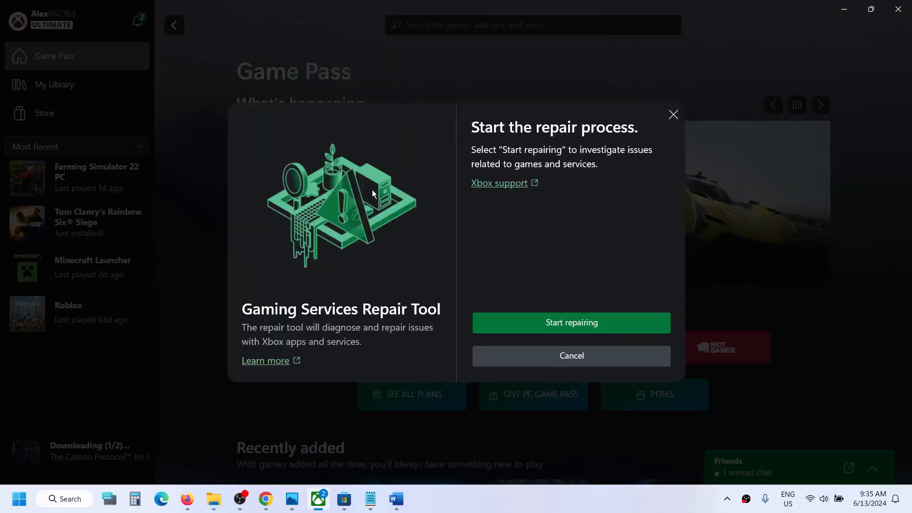
{"action": "left_click", "coordinate": [527, 320]}
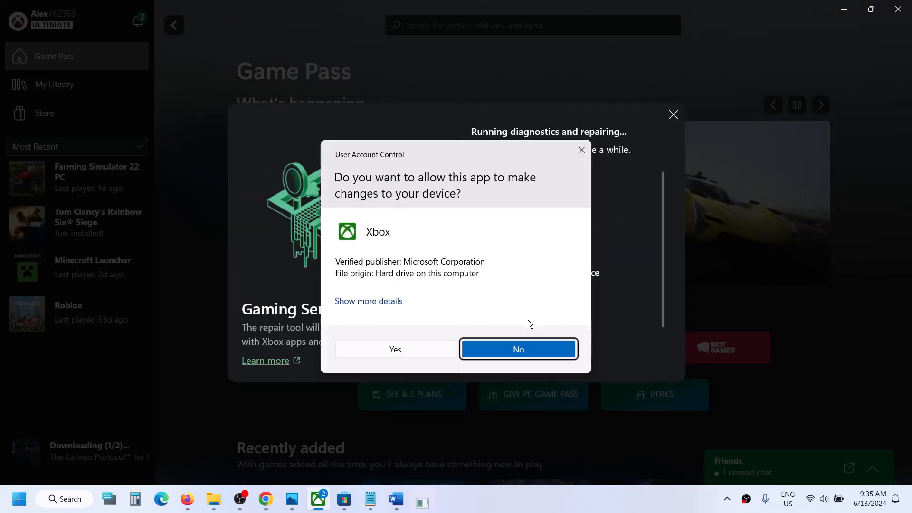
{"action": "left_click", "coordinate": [408, 355]}
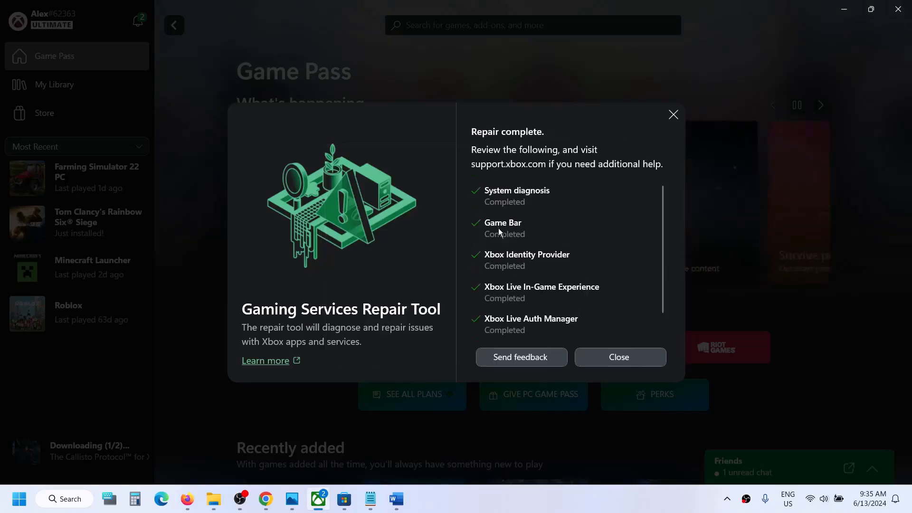
{"action": "left_click", "coordinate": [620, 363]}
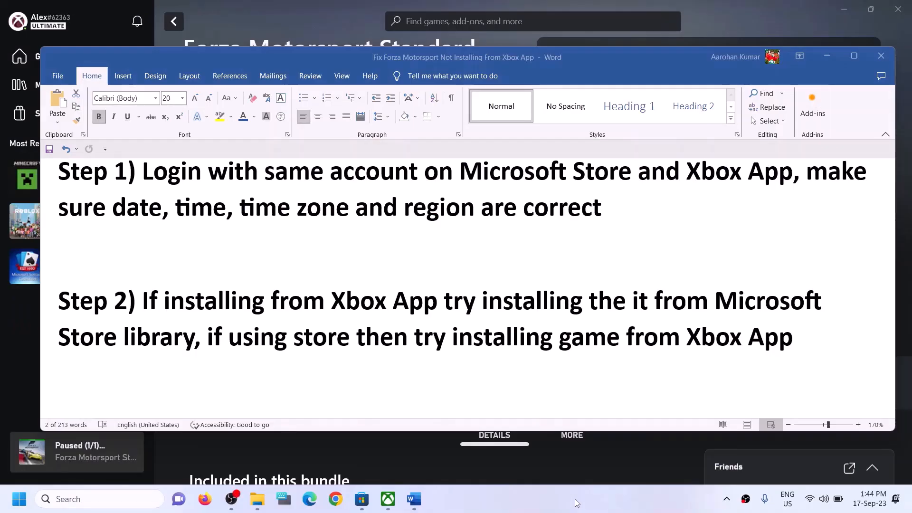
Highlight the same-account login instruction in Step 1, switch to Microsoft Store, and sign out of its account.
{"action": "left_click", "coordinate": [170, 187]}
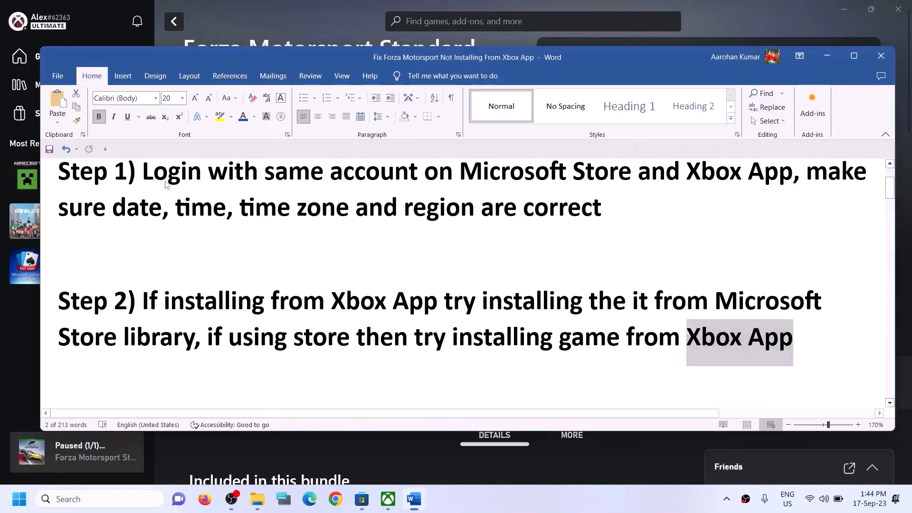
{"action": "left_click_drag", "start_coordinate": [178, 170], "coordinate": [792, 176]}
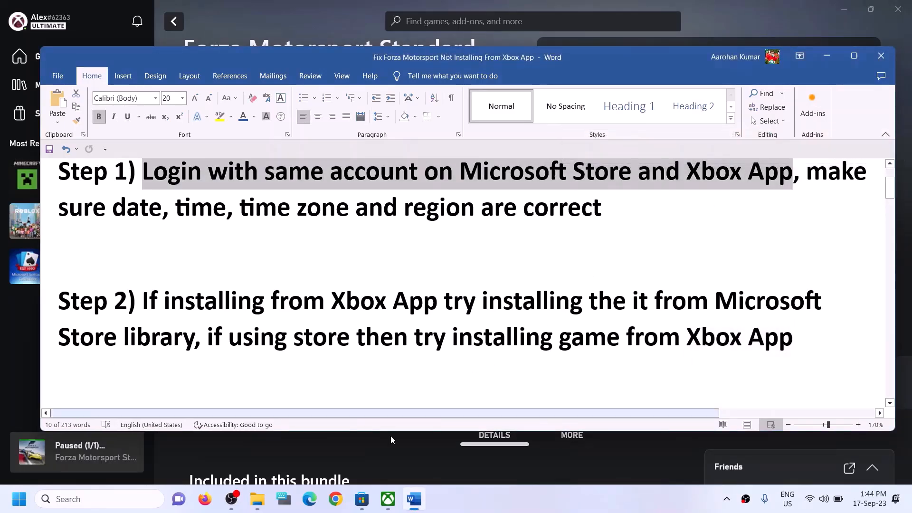
{"action": "left_click", "coordinate": [365, 502]}
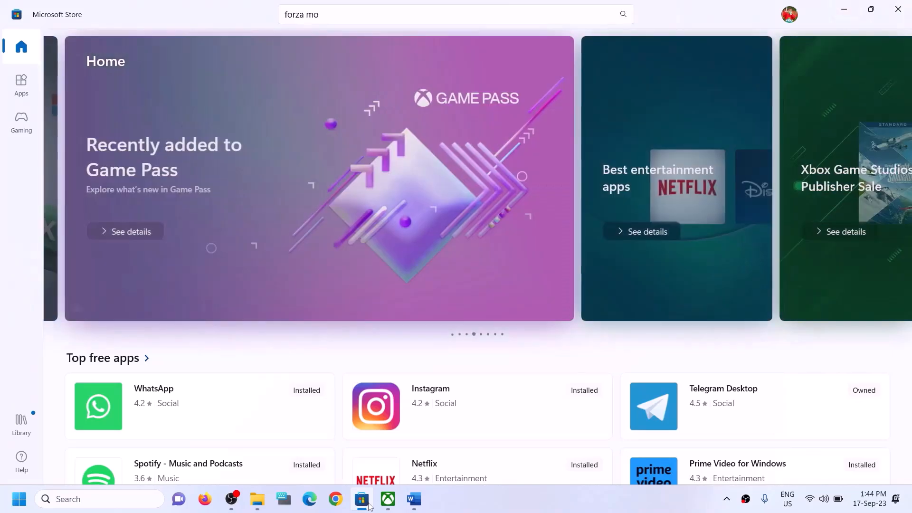
{"action": "left_click", "coordinate": [790, 15]}
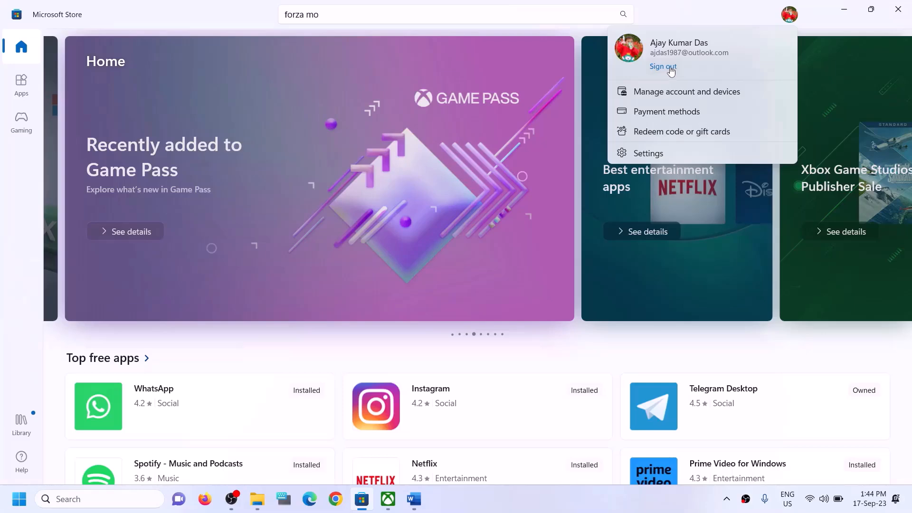
{"action": "left_click", "coordinate": [669, 68]}
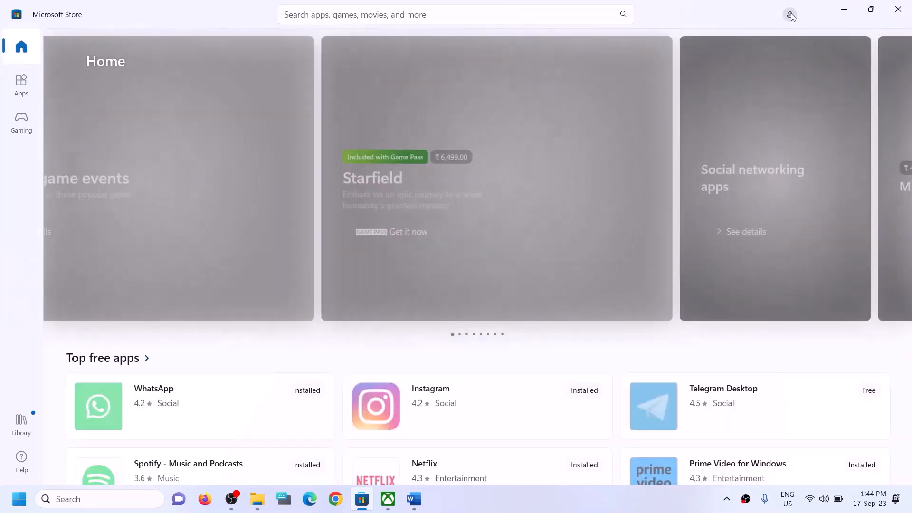
Sign back in to Microsoft Store with the saved Outlook account, entering the Windows PIN to verify identity.
{"action": "left_click", "coordinate": [792, 14]}
{"action": "left_click", "coordinate": [675, 37]}
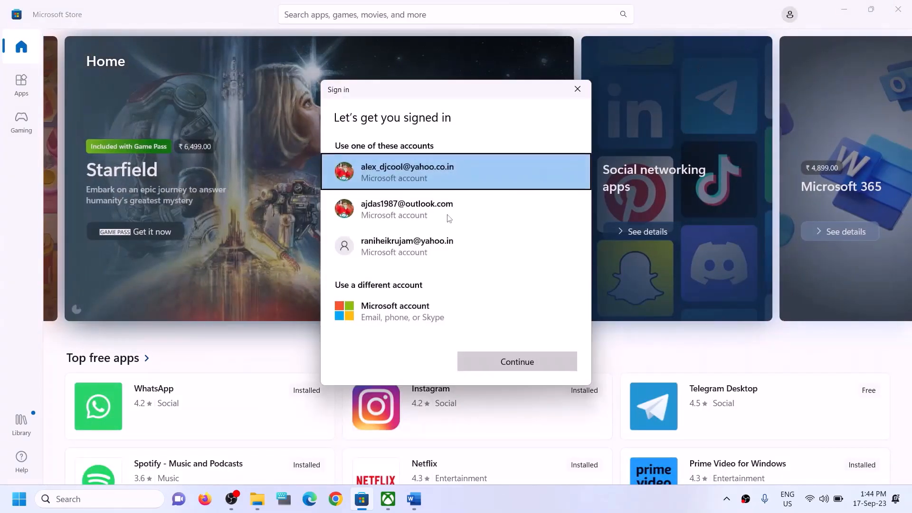
{"action": "left_click", "coordinate": [479, 221]}
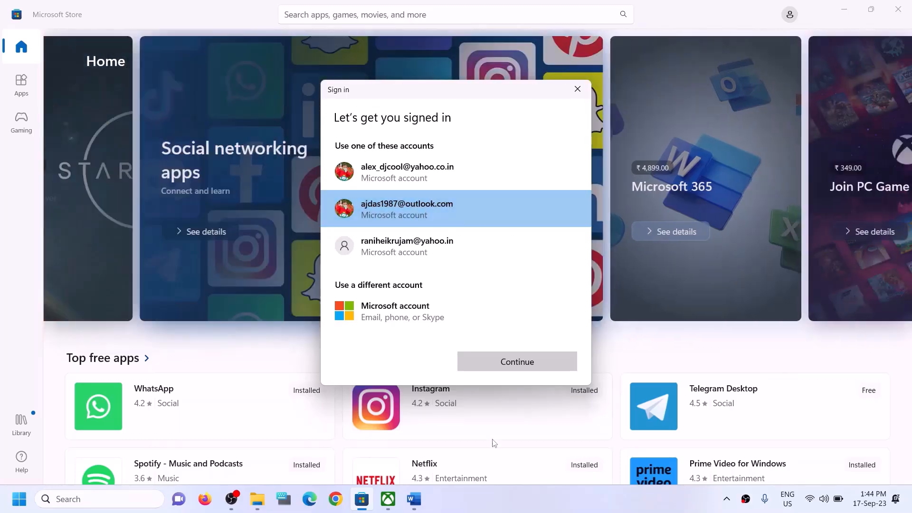
{"action": "left_click", "coordinate": [494, 373]}
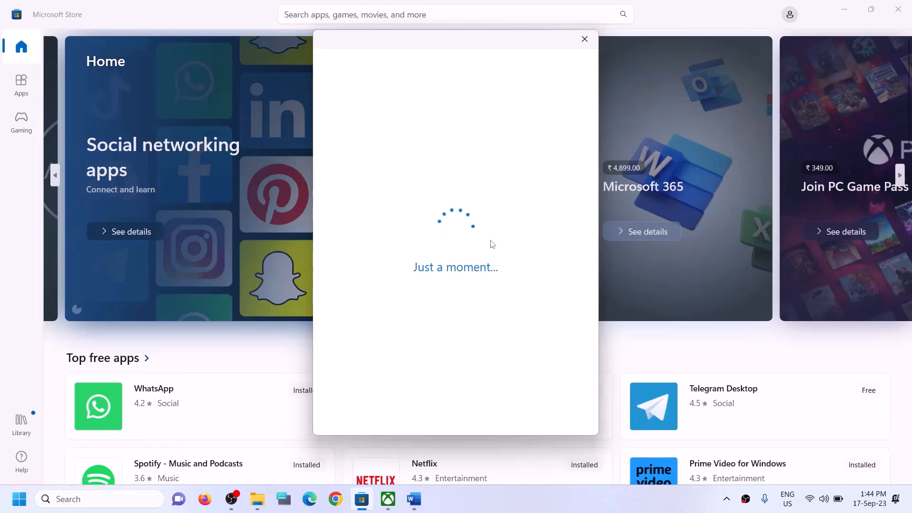
{"action": "type", "text": "•••"}
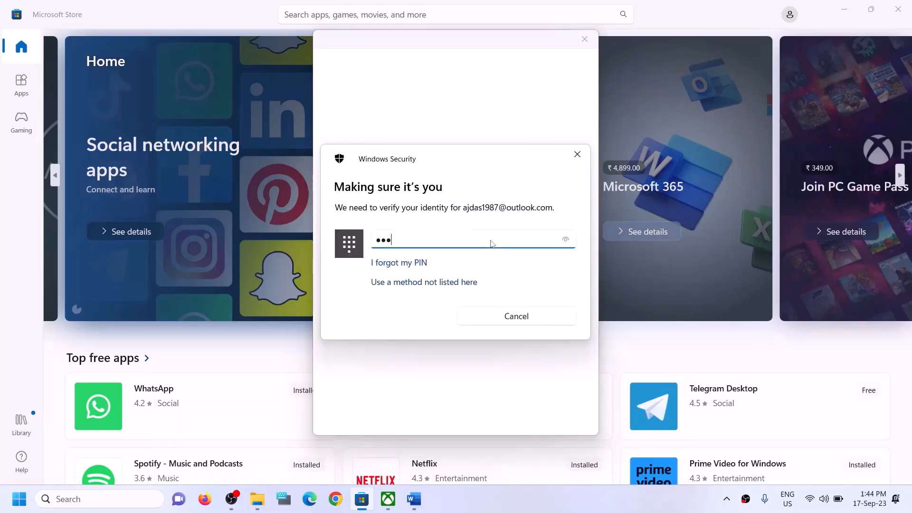
{"action": "type", "text": "•"}
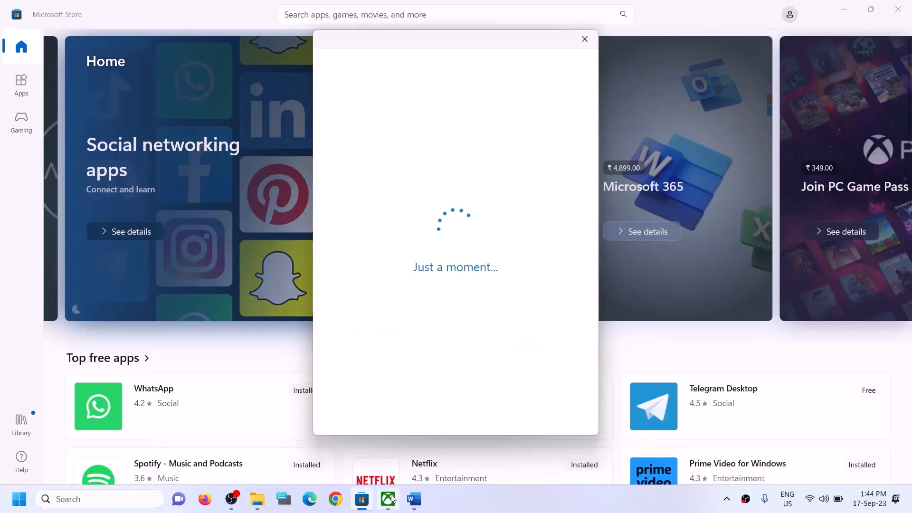
Switch to the Xbox app and sign out of the current profile.
{"action": "left_click", "coordinate": [388, 499]}
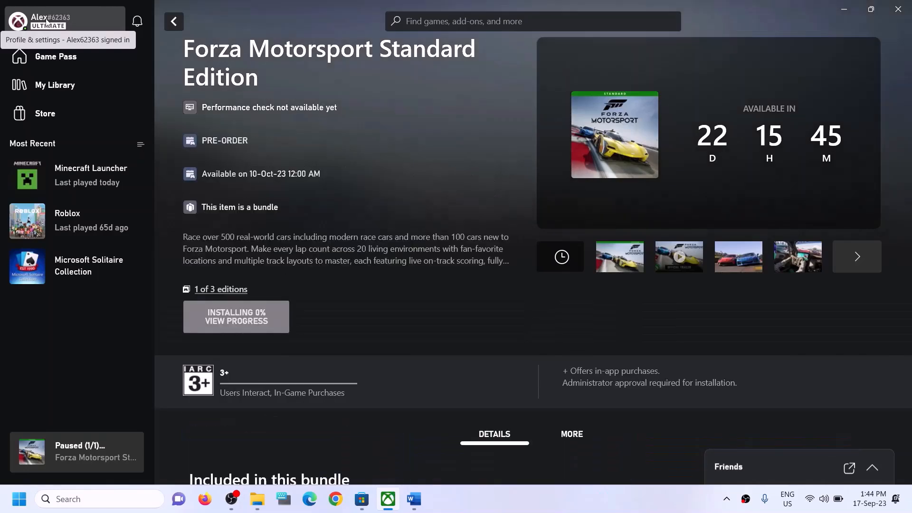
{"action": "left_click", "coordinate": [46, 20]}
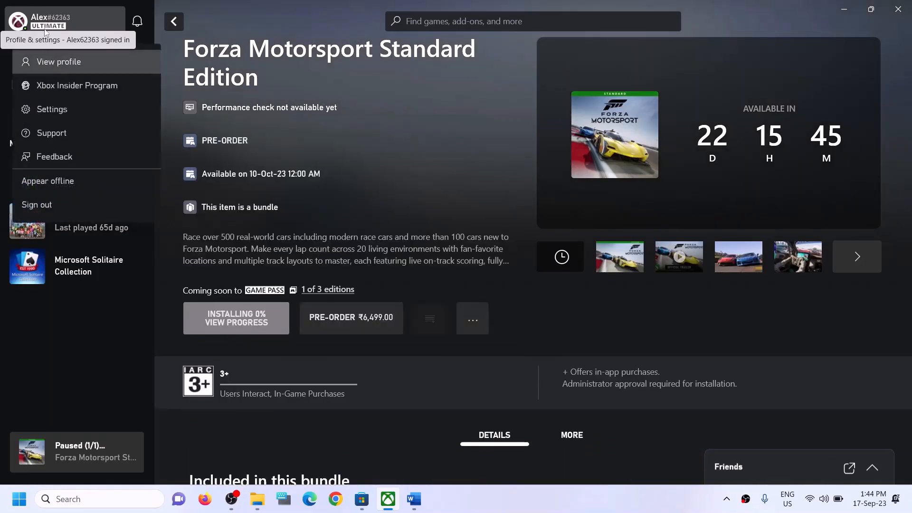
{"action": "left_click", "coordinate": [33, 206]}
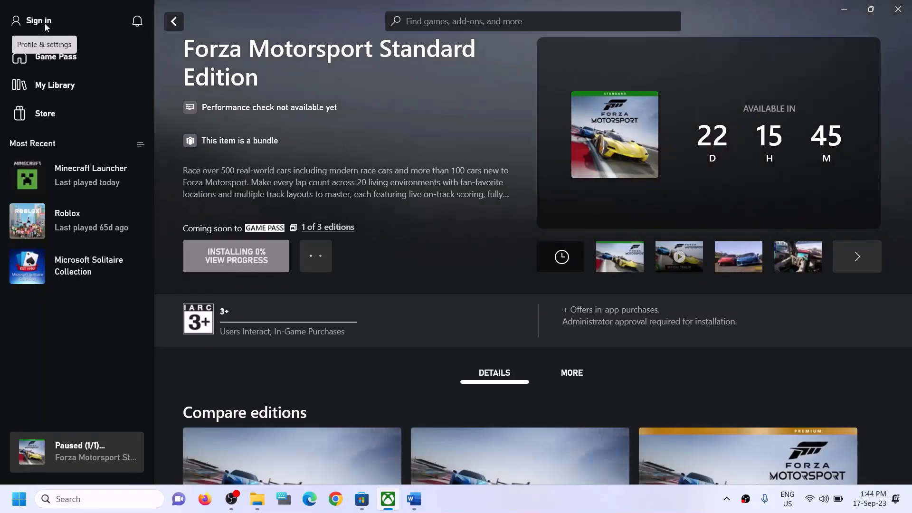
Start signing in to the Xbox app and switch to the same Outlook account used in Microsoft Store.
{"action": "left_click", "coordinate": [45, 25]}
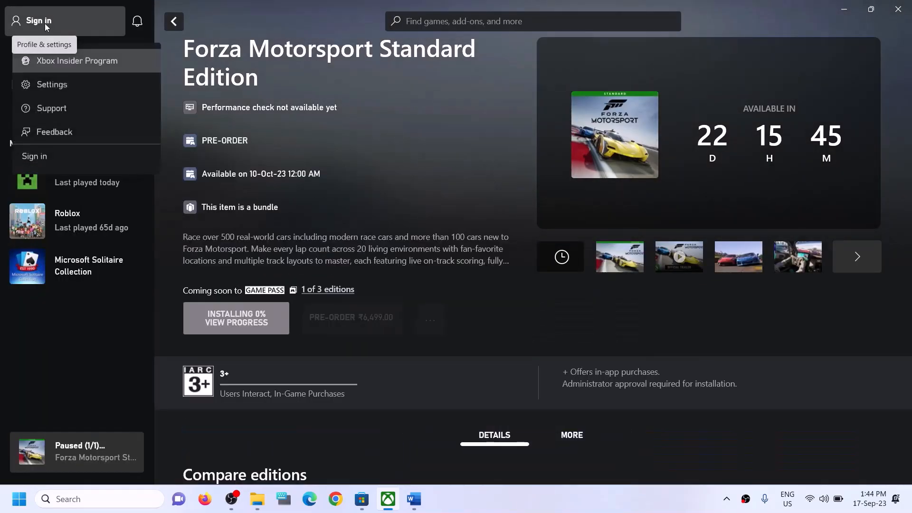
{"action": "left_click", "coordinate": [33, 159]}
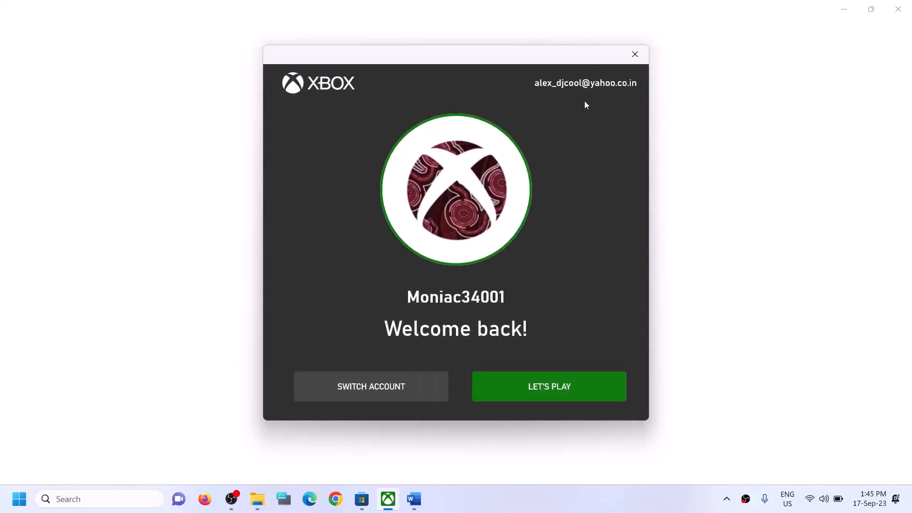
{"action": "left_click", "coordinate": [363, 385]}
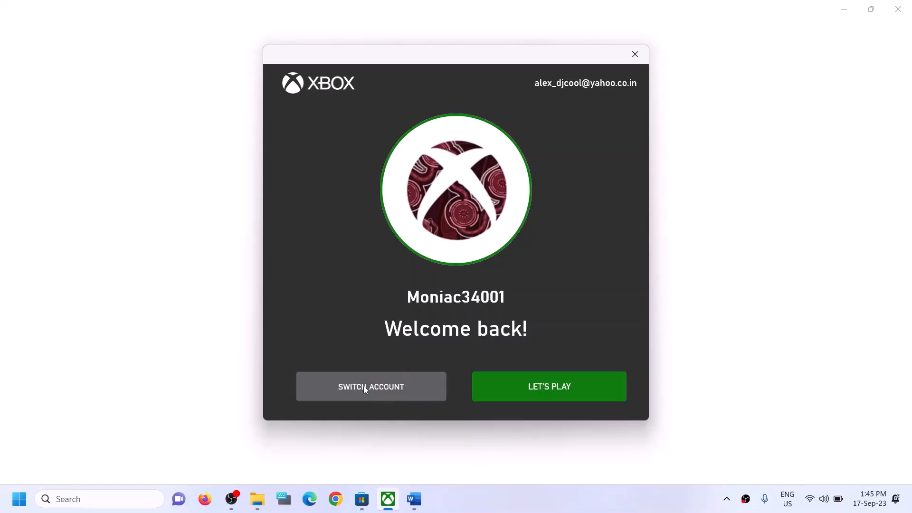
{"action": "left_click", "coordinate": [407, 217]}
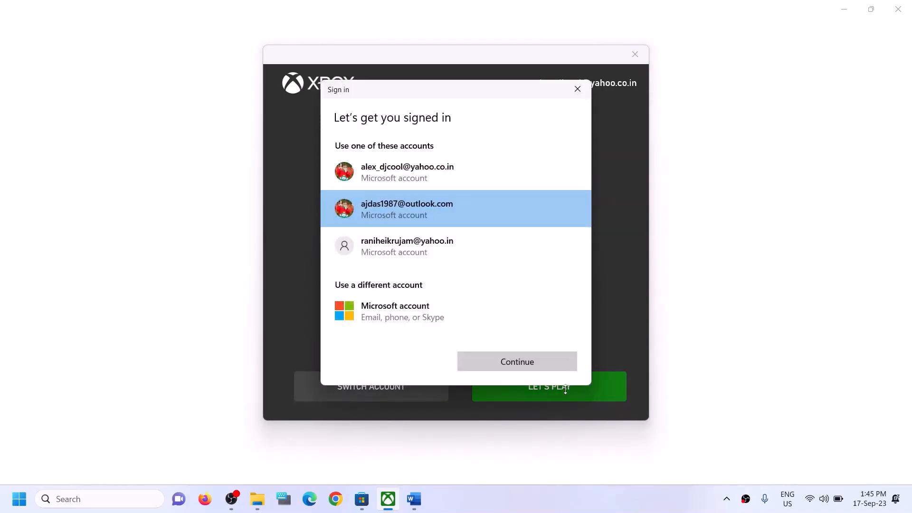
{"action": "left_click", "coordinate": [525, 369]}
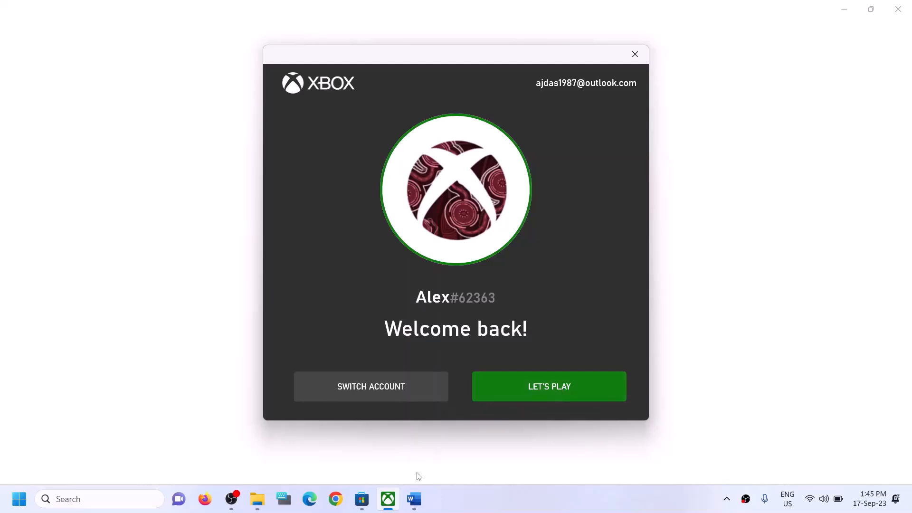
Finish signing in to the Xbox app with the displayed account, and highlight Step 2's Microsoft Store library advice in the Word document.
{"action": "left_click", "coordinate": [513, 388]}
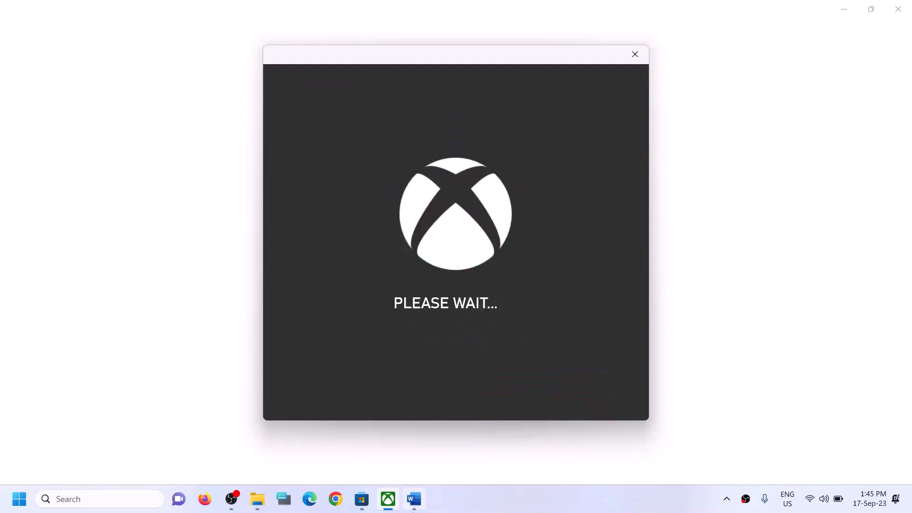
{"action": "left_click", "coordinate": [414, 500]}
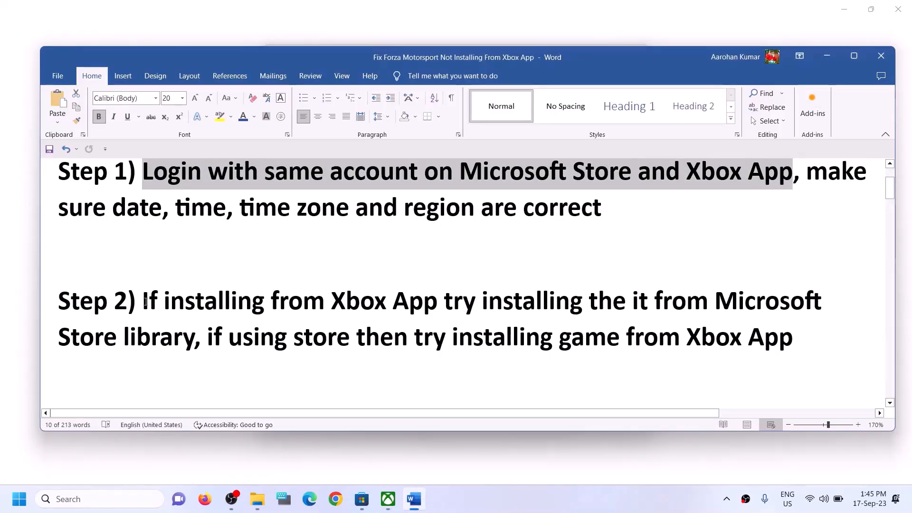
{"action": "left_click_drag", "start_coordinate": [144, 301], "coordinate": [194, 346]}
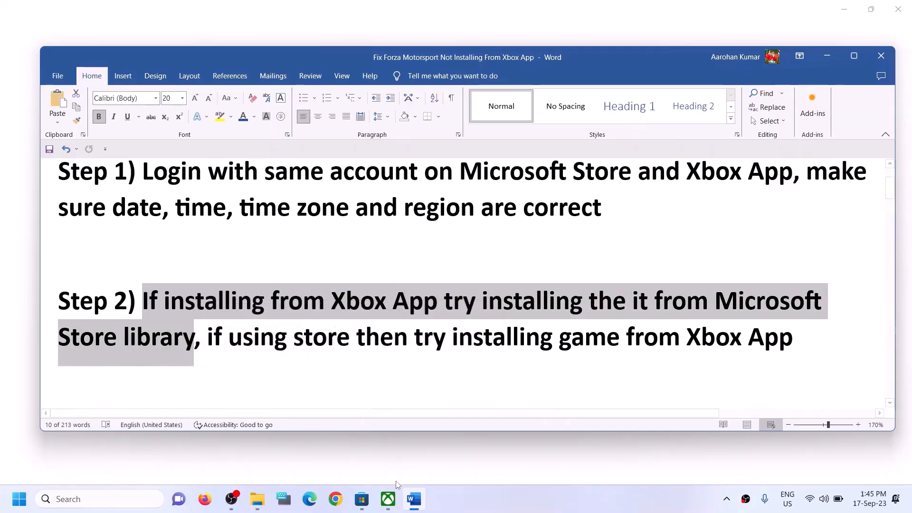
Switch to Microsoft Store and look through its library for the Forza Motorsport download and the installed apps.
{"action": "left_click", "coordinate": [362, 507]}
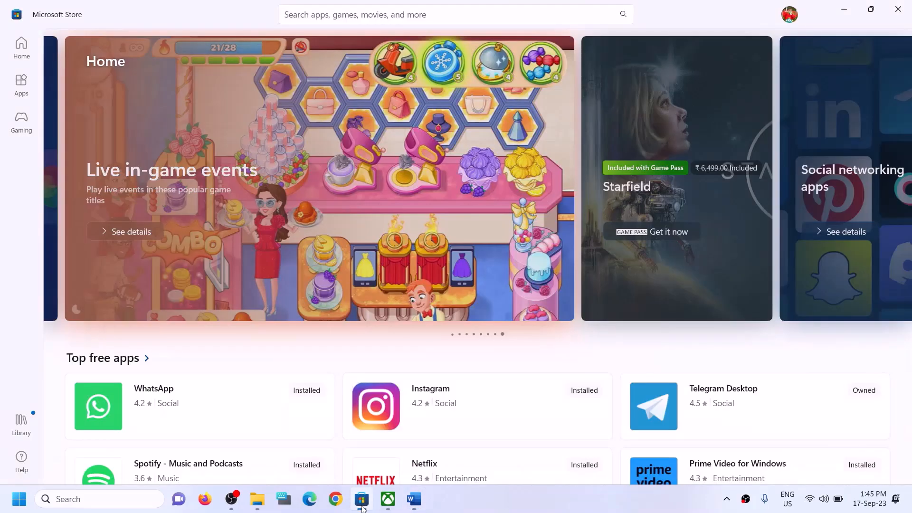
{"action": "left_click", "coordinate": [25, 430]}
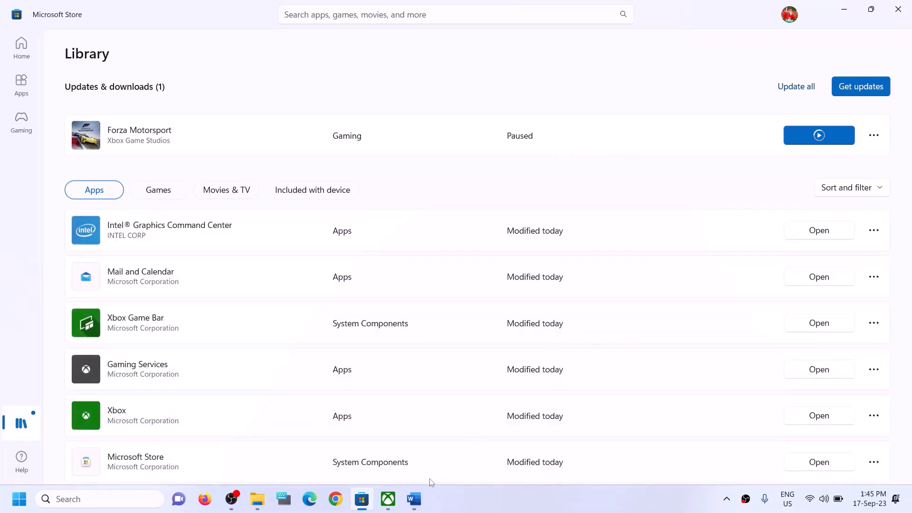
{"action": "left_click", "coordinate": [388, 499]}
{"action": "left_click", "coordinate": [360, 501]}
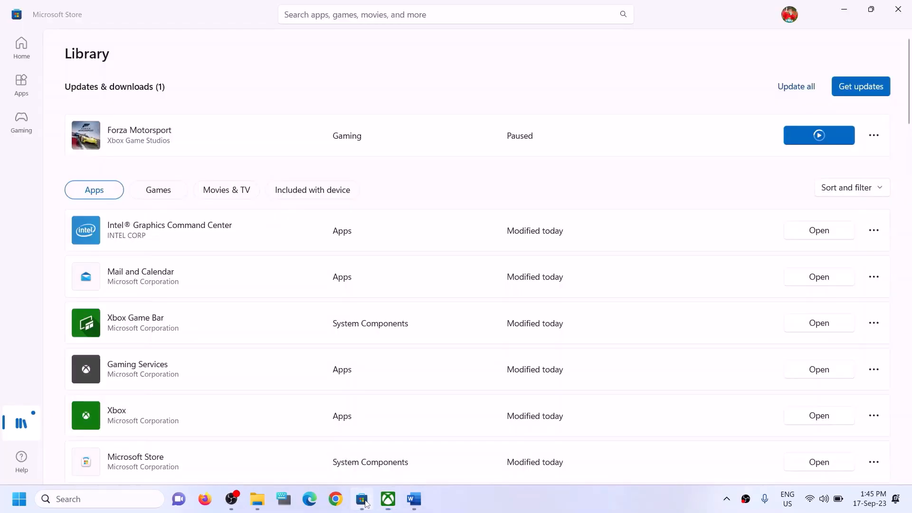
{"action": "scroll", "coordinate": [660, 289], "scroll_direction": "down", "scroll_amount": 10}
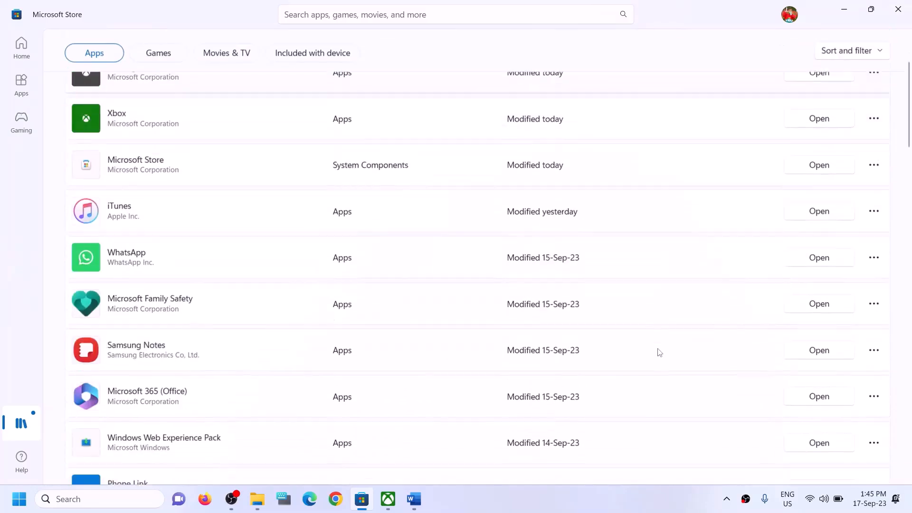
{"action": "scroll", "coordinate": [655, 376], "scroll_direction": "up", "scroll_amount": 12}
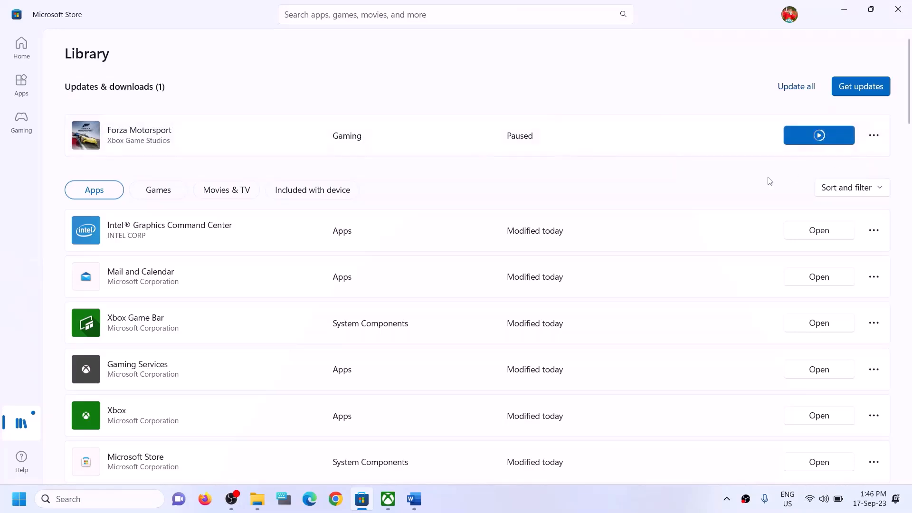
Return to the Word document and highlight Step 2's advice for Store users to try installing the game from the Xbox app.
{"action": "left_click", "coordinate": [414, 498]}
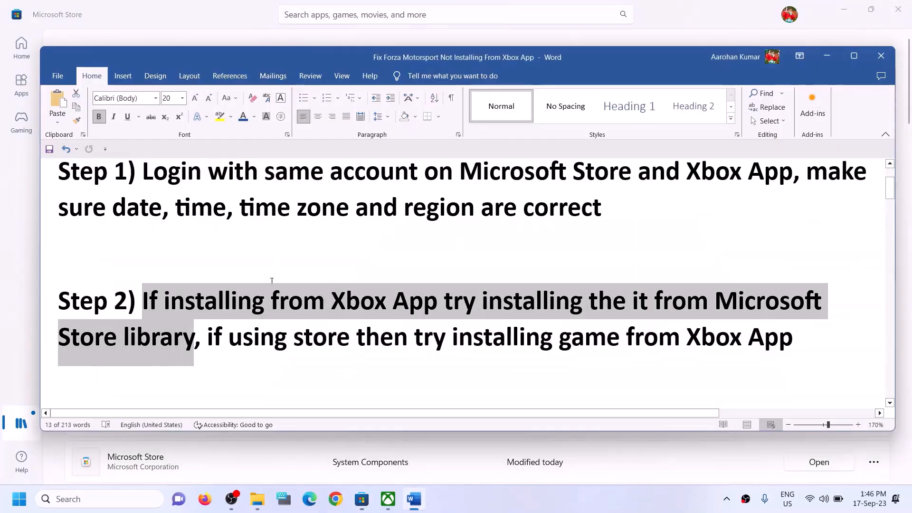
{"action": "left_click_drag", "start_coordinate": [208, 334], "coordinate": [587, 332]}
{"action": "left_click", "coordinate": [350, 337]}
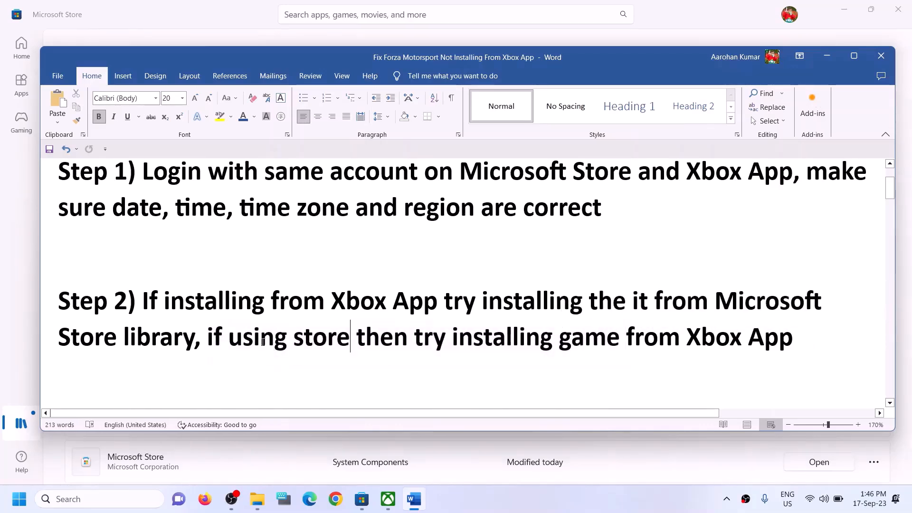
{"action": "left_click_drag", "start_coordinate": [208, 336], "coordinate": [354, 336]}
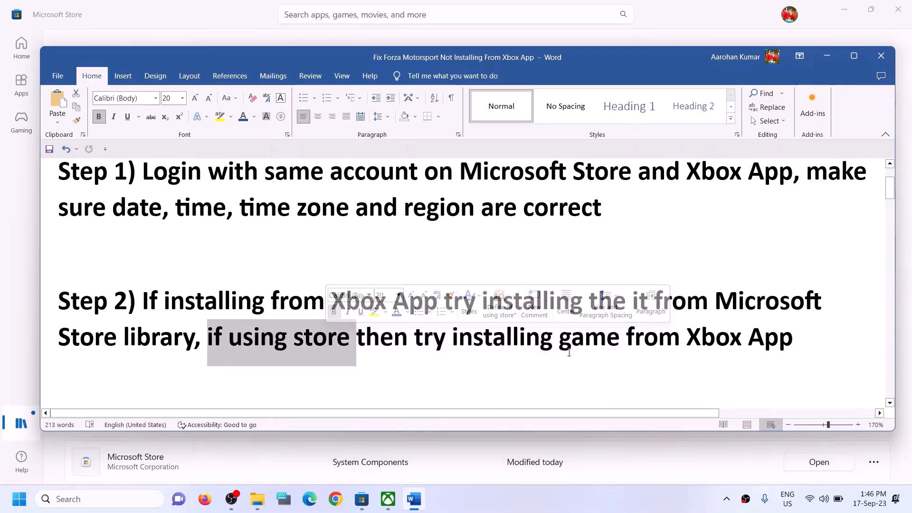
{"action": "left_click_drag", "start_coordinate": [452, 336], "coordinate": [792, 336]}
{"action": "left_click", "coordinate": [332, 342]}
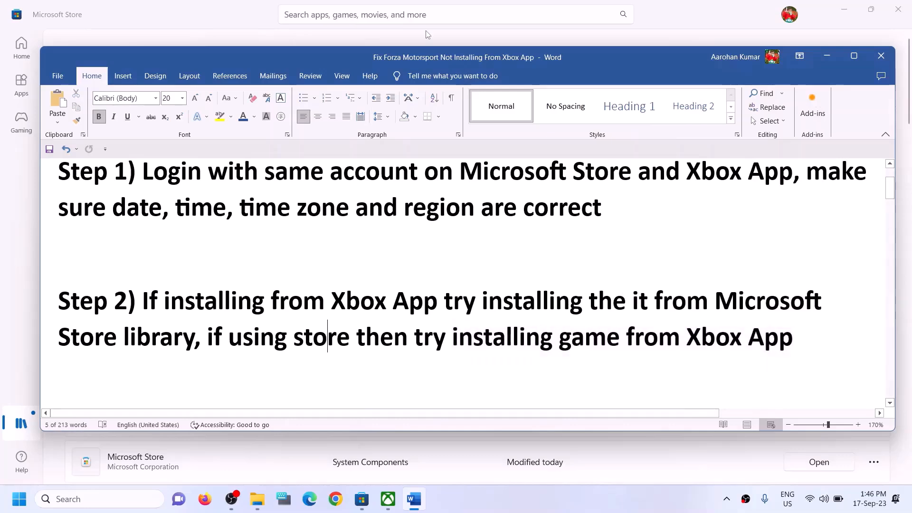
Switch to the Xbox app and enter "forza" in its game search.
{"action": "left_click", "coordinate": [233, 14]}
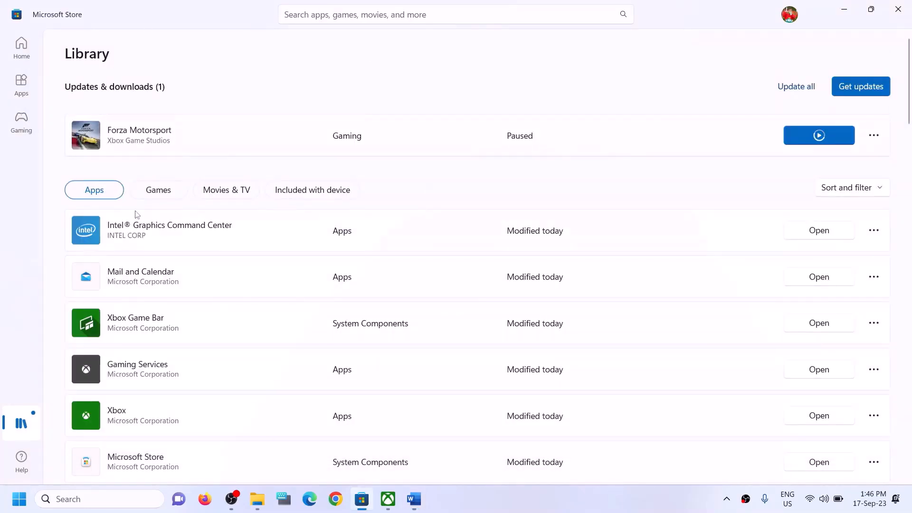
{"action": "left_click", "coordinate": [387, 499]}
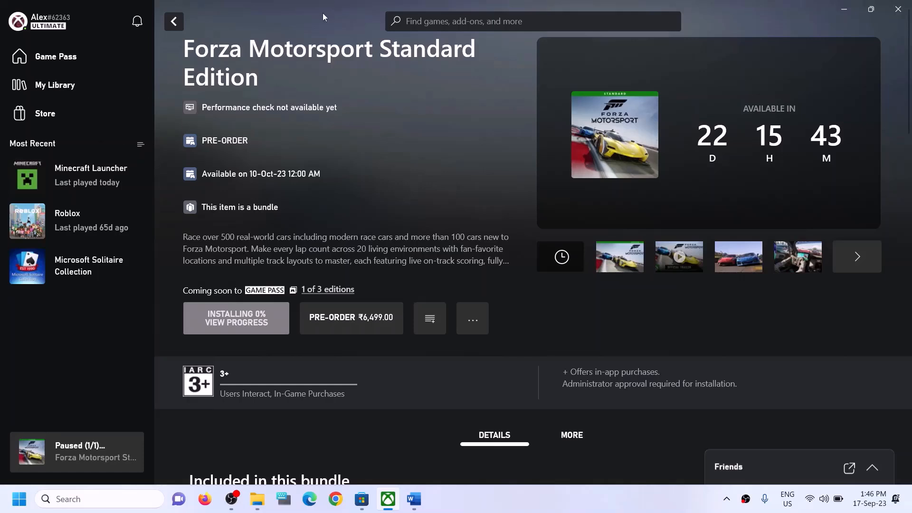
{"action": "left_click", "coordinate": [471, 21]}
{"action": "type", "text": "f"}
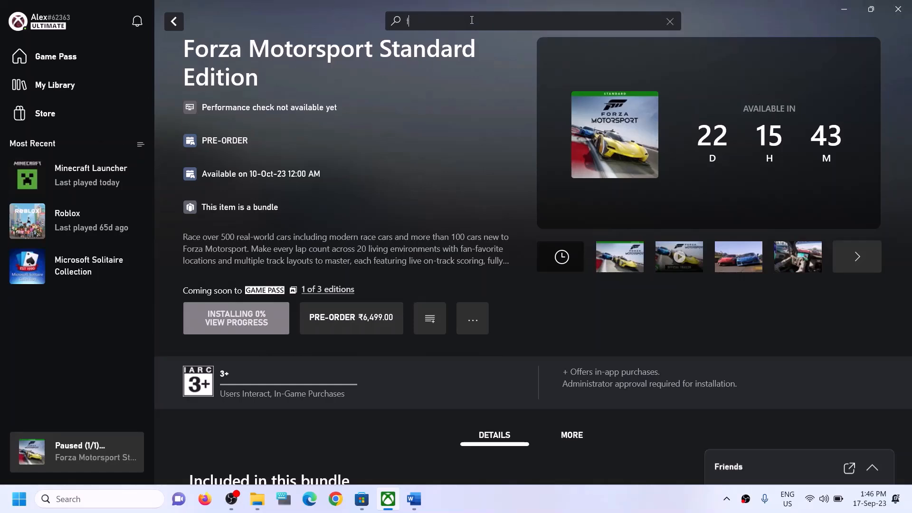
{"action": "type", "text": "orza"}
Search Windows for "xbox" to locate the Xbox app, and dismiss the search.
{"action": "left_click", "coordinate": [103, 500]}
{"action": "type", "text": "xbox"}
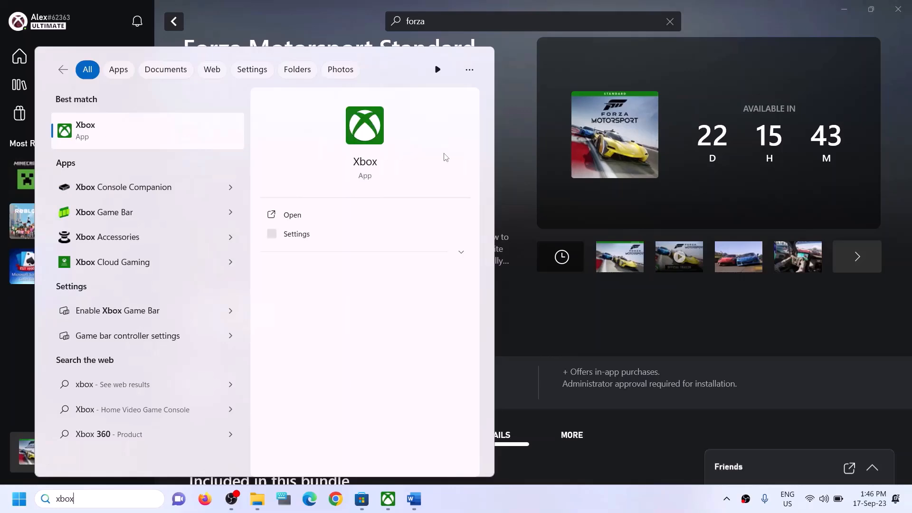
{"action": "left_click", "coordinate": [511, 121]}
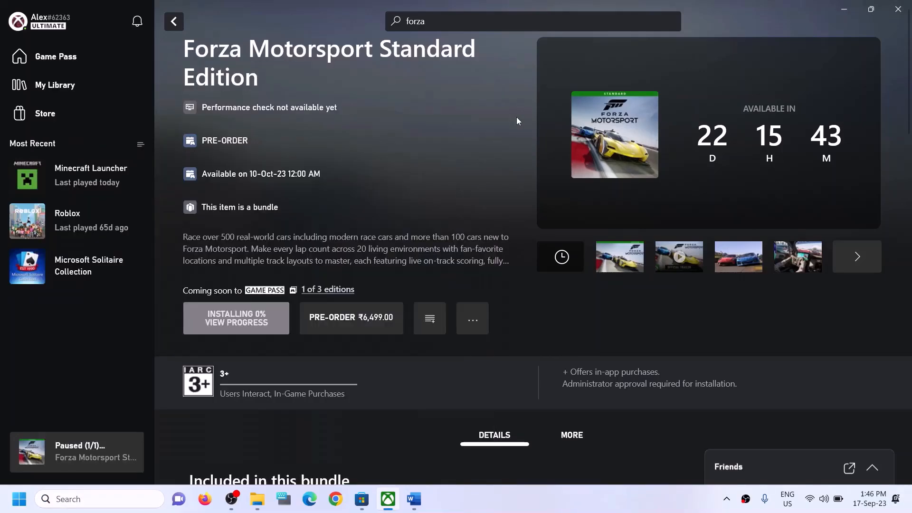
Switch to the Word document and copy the full Get-AppxPackage command under Step 3.
{"action": "left_click", "coordinate": [400, 451]}
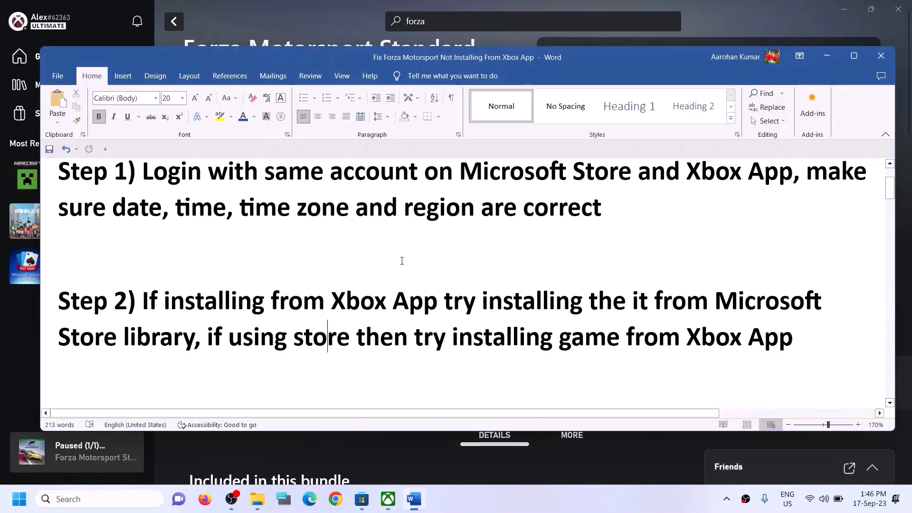
{"action": "scroll", "coordinate": [338, 313], "scroll_direction": "down", "scroll_amount": 3}
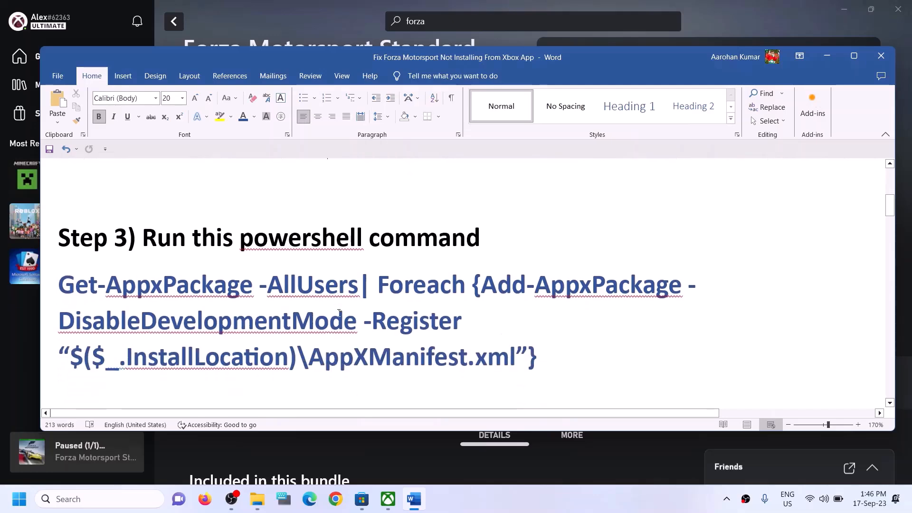
{"action": "left_click_drag", "start_coordinate": [545, 356], "coordinate": [94, 304]}
{"action": "right_click", "coordinate": [94, 304]}
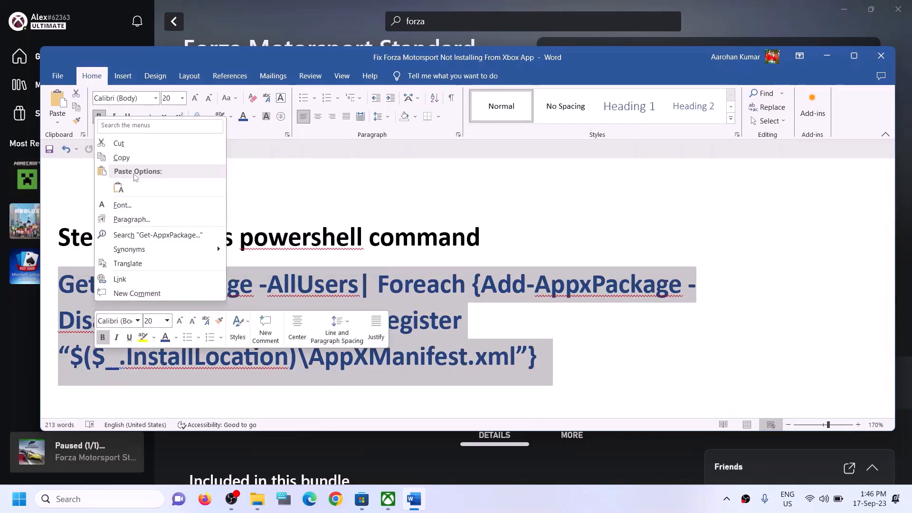
{"action": "left_click", "coordinate": [133, 159]}
Launch Windows PowerShell as administrator and run the copied Get-AppxPackage command that re-registers apps for all users.
{"action": "left_click", "coordinate": [94, 500]}
{"action": "type", "text": "po"}
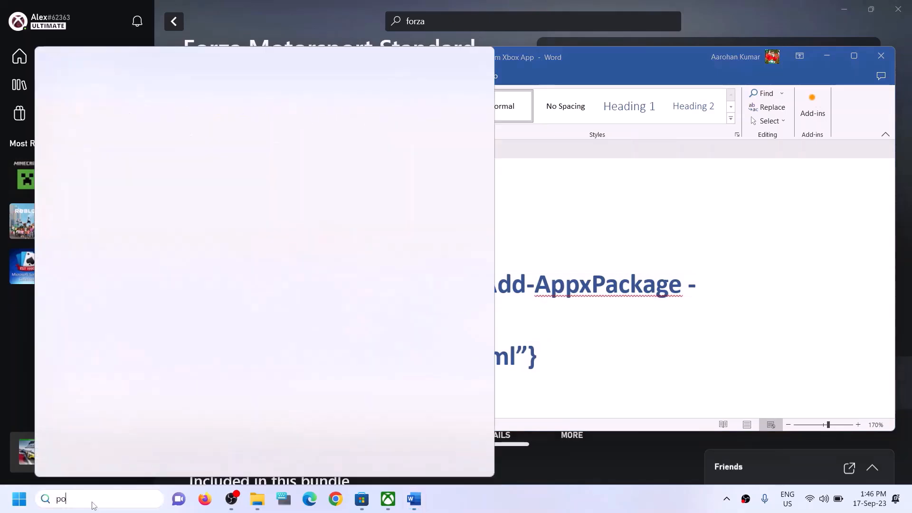
{"action": "type", "text": "wers"}
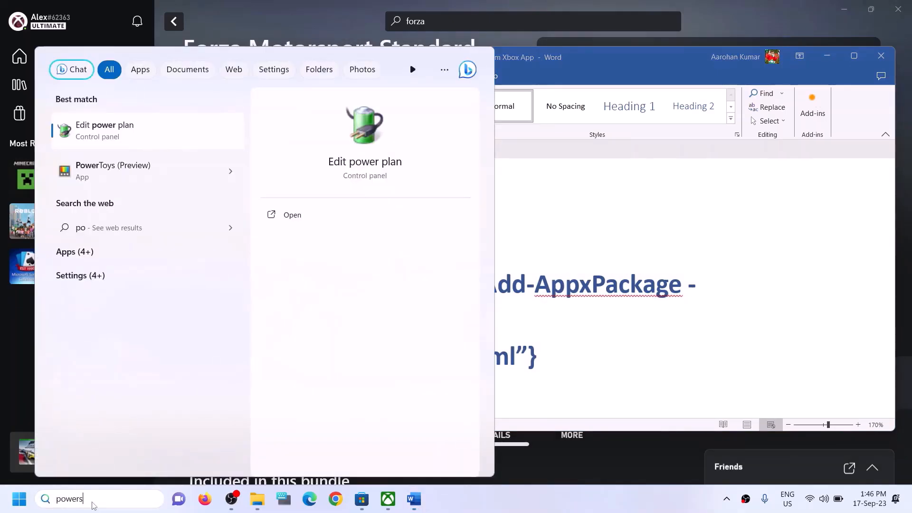
{"action": "type", "text": "hell"}
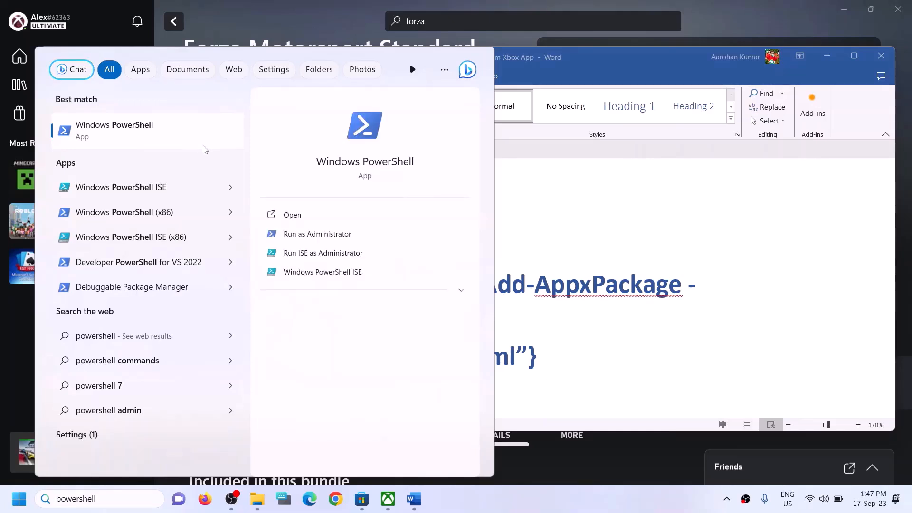
{"action": "right_click", "coordinate": [135, 137]}
{"action": "left_click", "coordinate": [187, 149]}
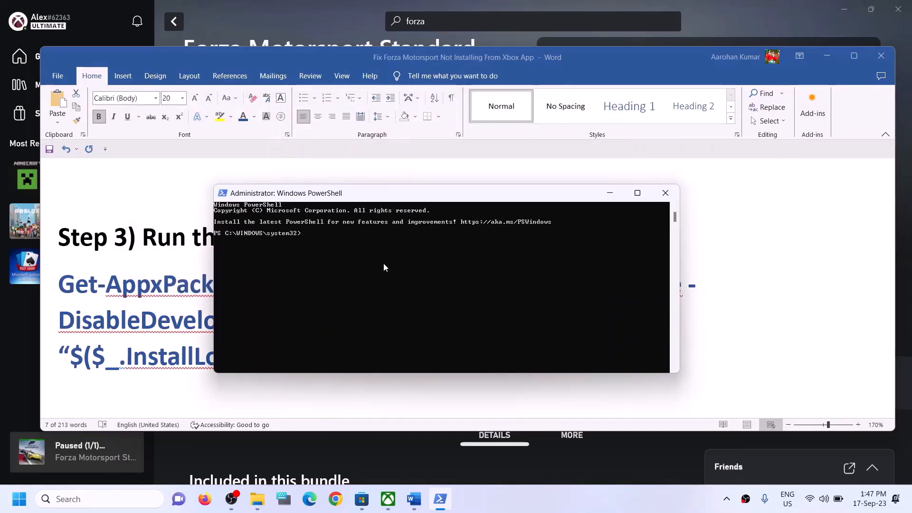
{"action": "right_click", "coordinate": [383, 263]}
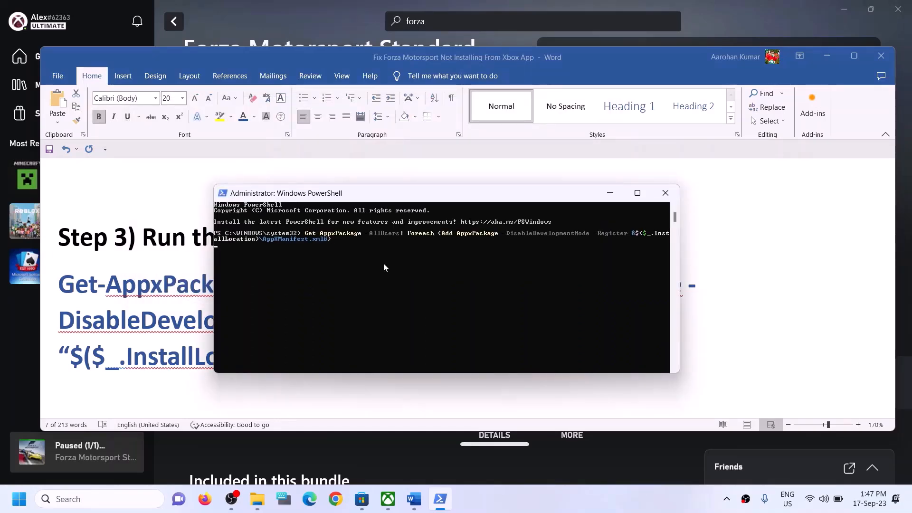
{"action": "key", "text": "Return"}
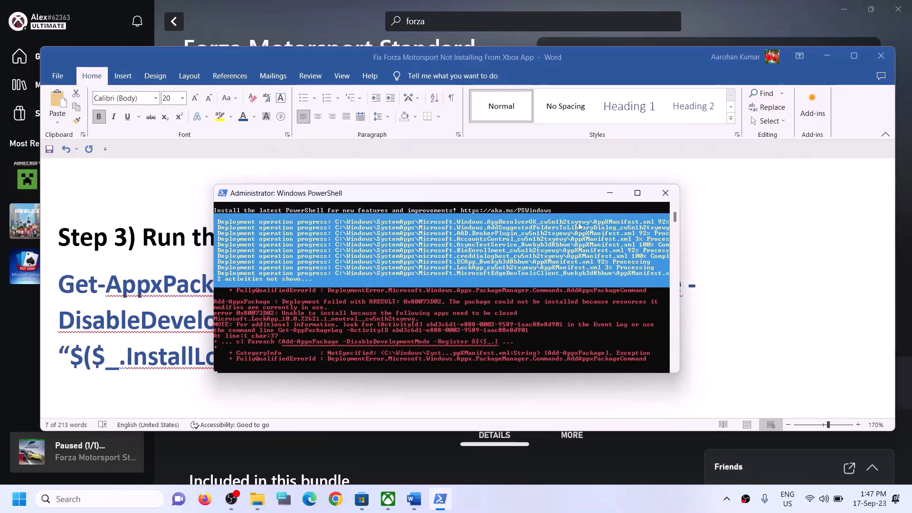
Return to the Word document and highlight the Step 4 instruction "Delete Microsoft Store Local Cache Files".
{"action": "left_click", "coordinate": [740, 259]}
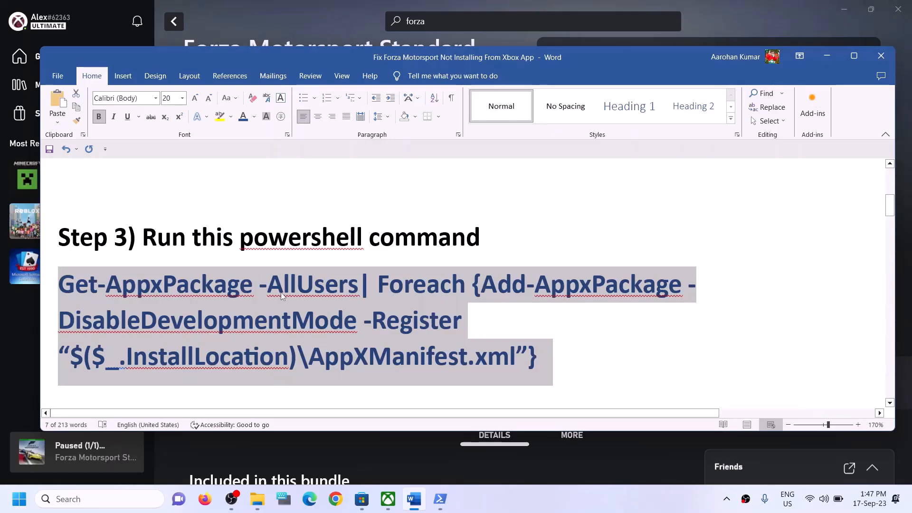
{"action": "scroll", "coordinate": [281, 297], "scroll_direction": "down", "scroll_amount": 3}
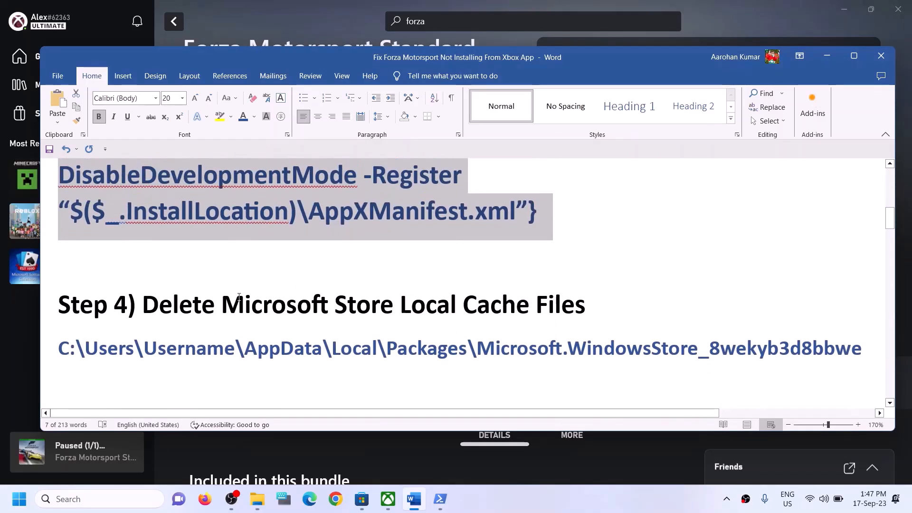
{"action": "left_click_drag", "start_coordinate": [143, 305], "coordinate": [585, 307]}
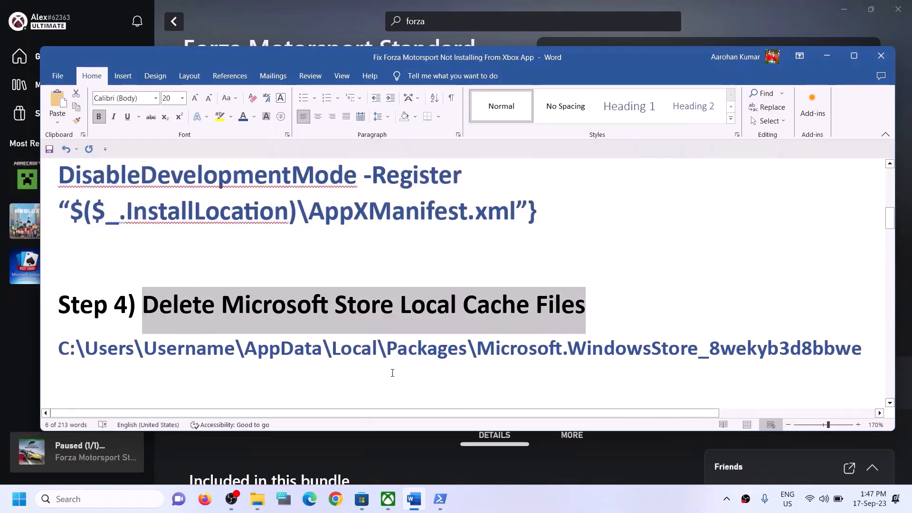
Switch to File Explorer and open the Test user folder under C:\Users.
{"action": "left_click", "coordinate": [256, 499]}
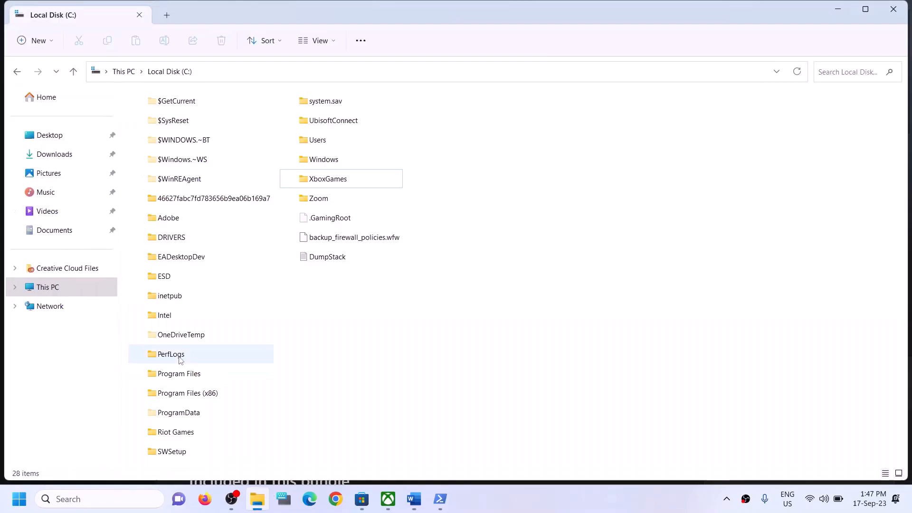
{"action": "left_click", "coordinate": [58, 286]}
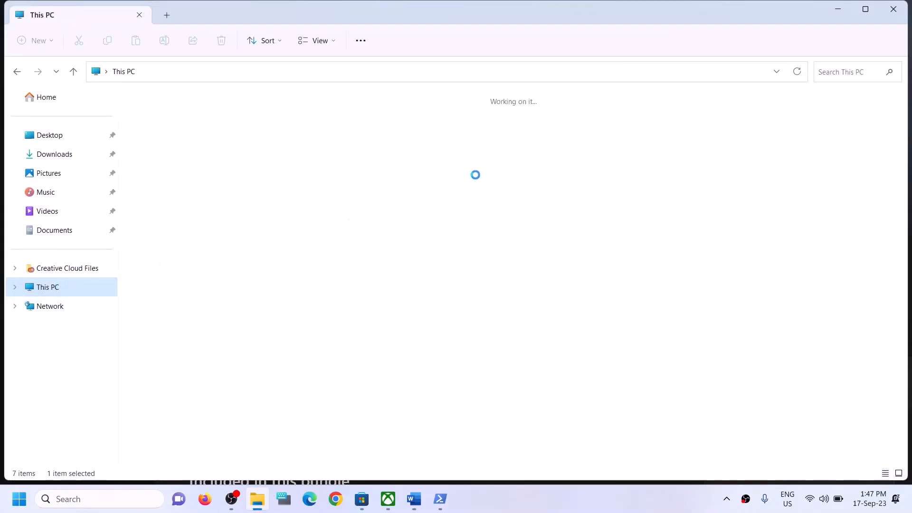
{"action": "double_click", "coordinate": [146, 215]}
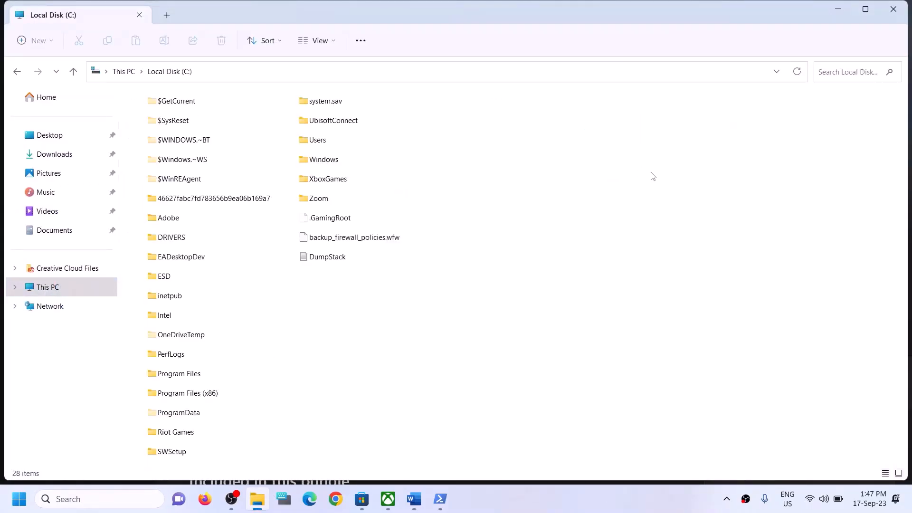
{"action": "left_click", "coordinate": [337, 141]}
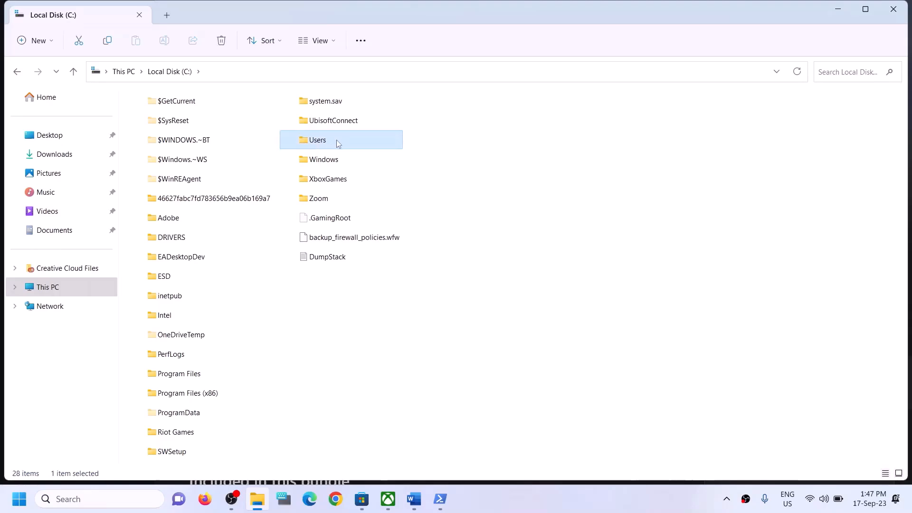
{"action": "double_click", "coordinate": [337, 140]}
{"action": "left_click", "coordinate": [152, 156]}
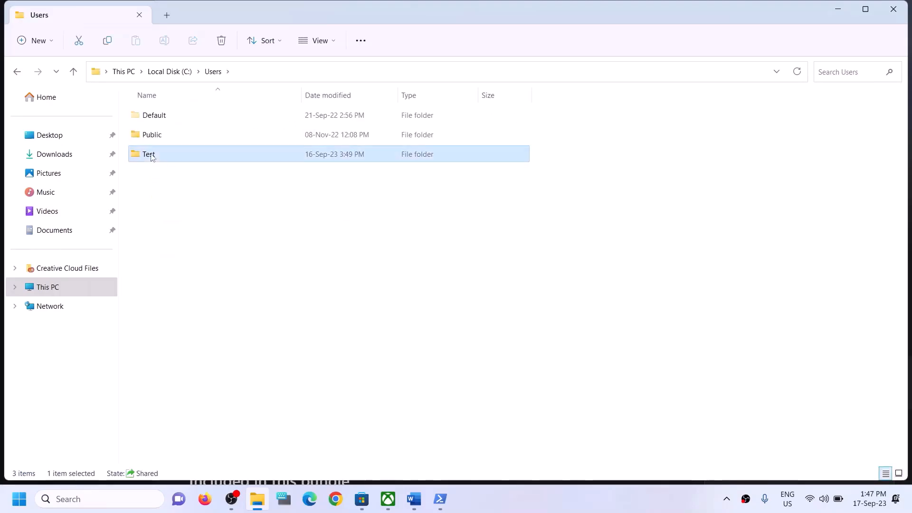
{"action": "double_click", "coordinate": [173, 151]}
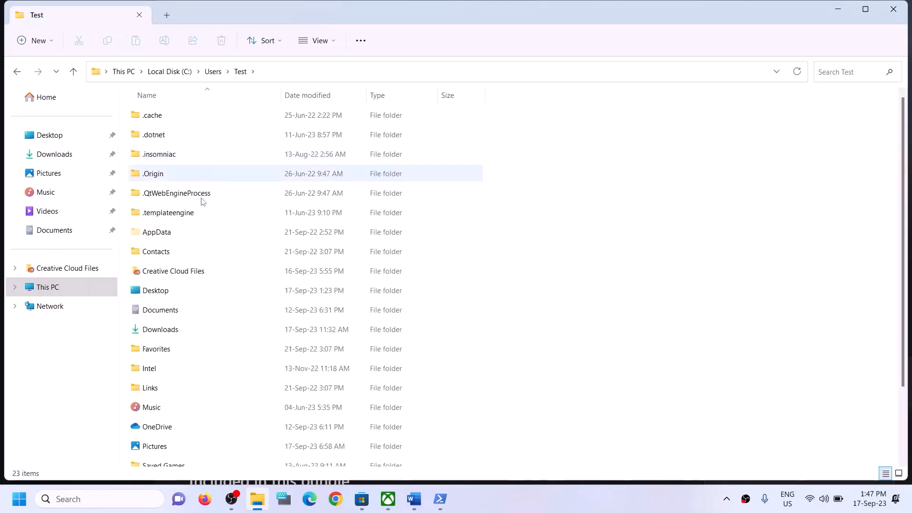
Check in the folder view options whether hidden items are shown, so that AppData is accessible.
{"action": "left_click", "coordinate": [170, 234]}
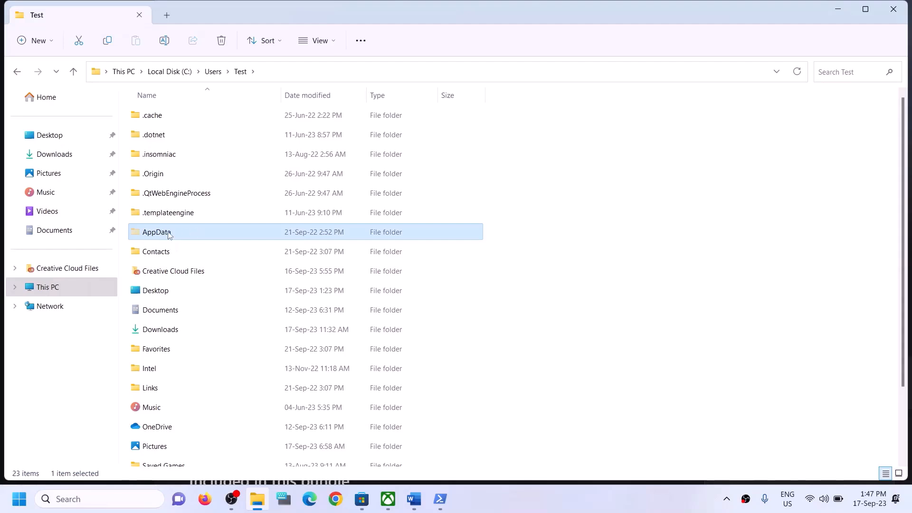
{"action": "left_click", "coordinate": [331, 41]}
{"action": "mouse_move", "coordinate": [316, 243]}
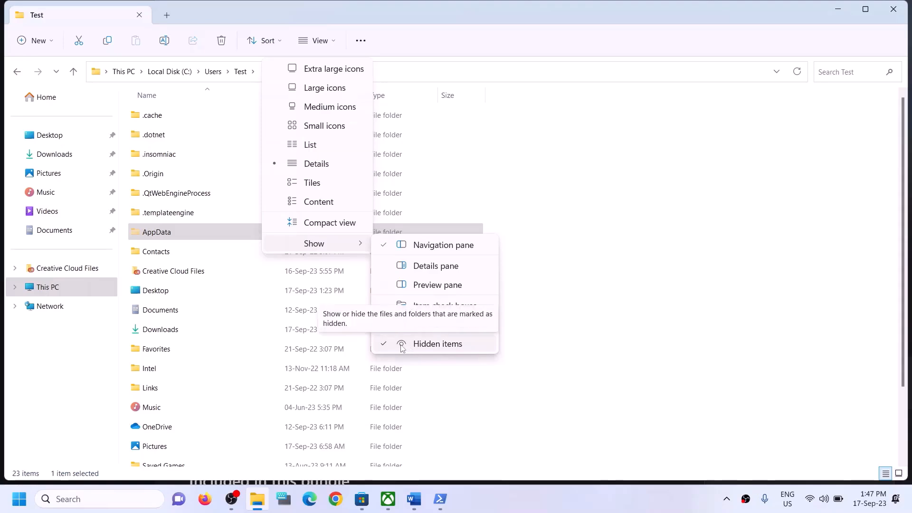
{"action": "left_click", "coordinate": [169, 237]}
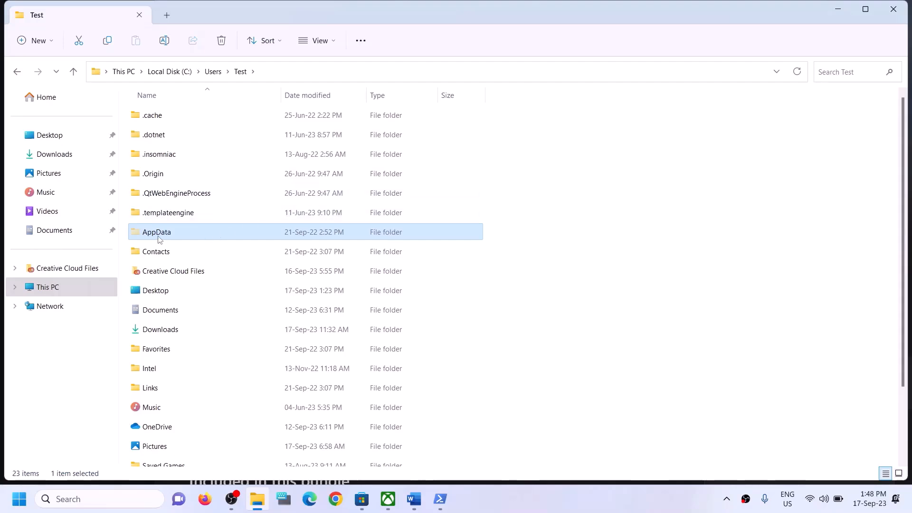
Open the AppData folder and go through Local into the Packages folder.
{"action": "left_click", "coordinate": [151, 236]}
{"action": "left_click", "coordinate": [195, 230]}
{"action": "double_click", "coordinate": [195, 230]}
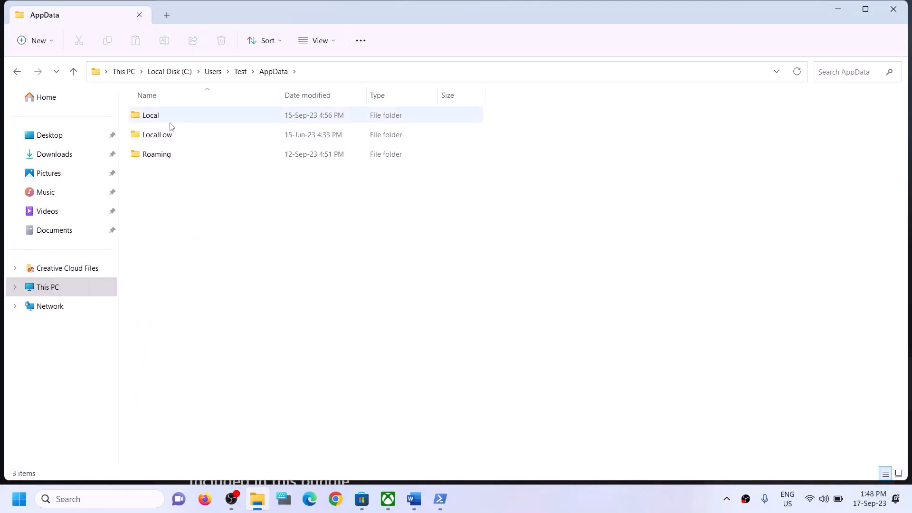
{"action": "left_click", "coordinate": [234, 115]}
{"action": "double_click", "coordinate": [194, 115]}
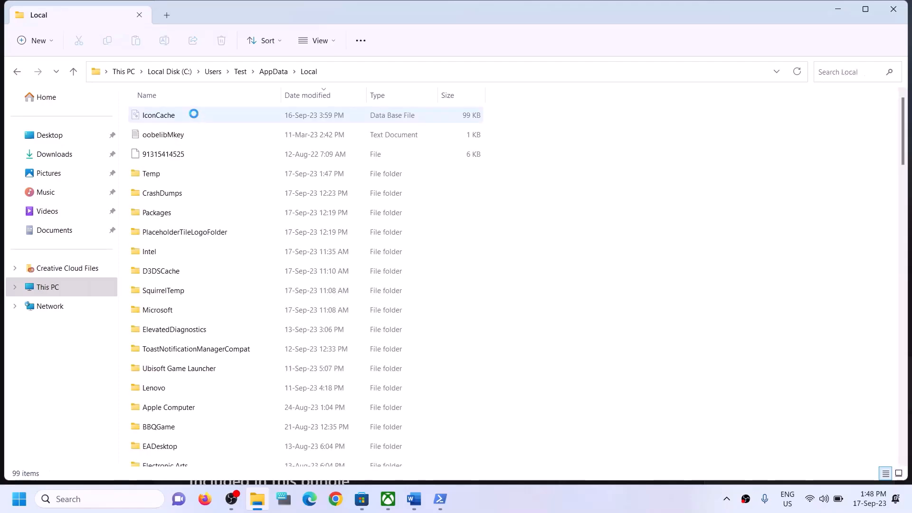
{"action": "left_click", "coordinate": [157, 214]}
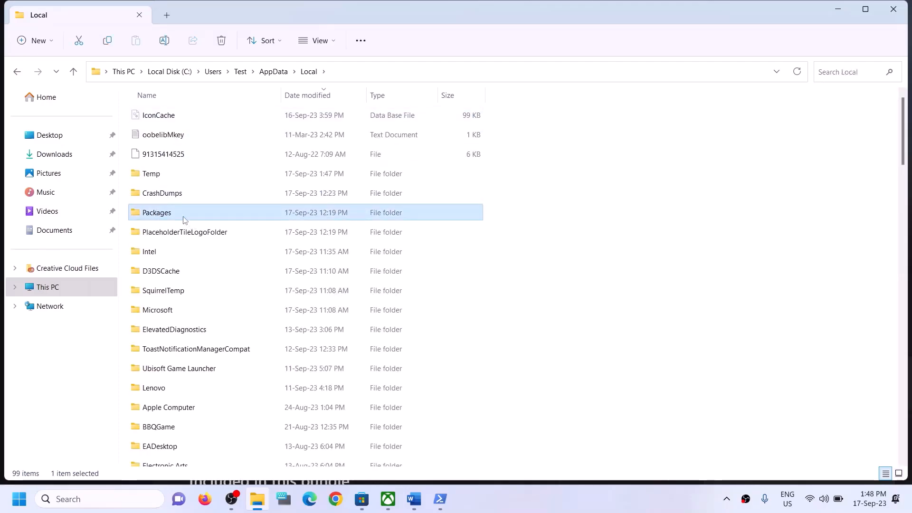
{"action": "double_click", "coordinate": [184, 218]}
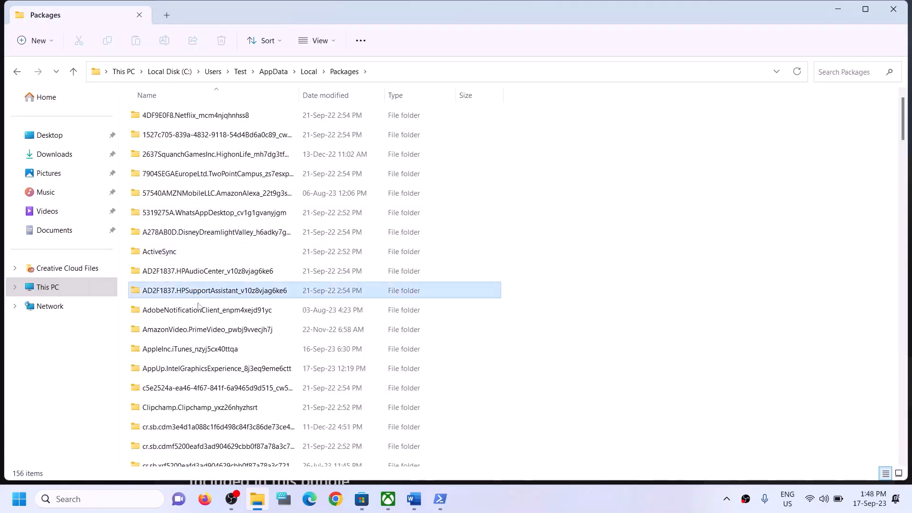
Find the Microsoft.WindowsStore_8wekyb3d8bbwe folder in Packages and open it.
{"action": "scroll", "coordinate": [213, 323], "scroll_direction": "down", "scroll_amount": 5}
{"action": "scroll", "coordinate": [213, 322], "scroll_direction": "down", "scroll_amount": 18}
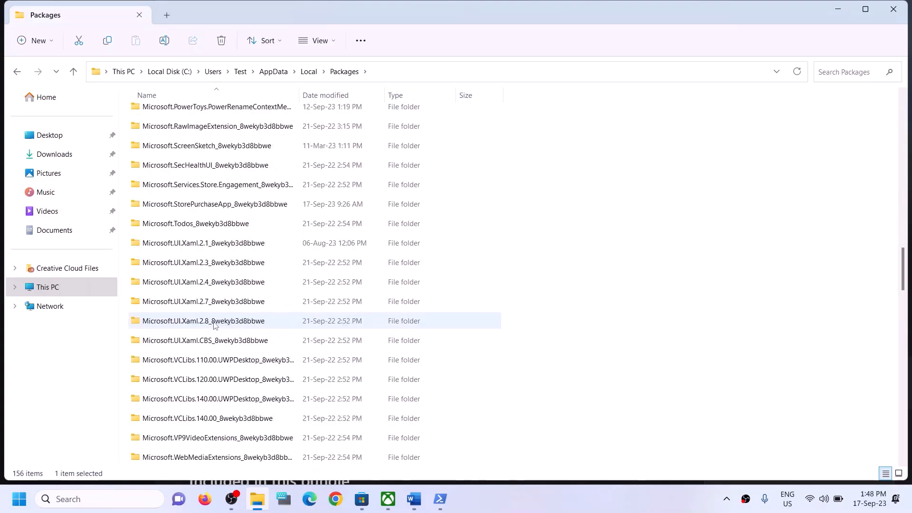
{"action": "scroll", "coordinate": [214, 325], "scroll_direction": "down", "scroll_amount": 15}
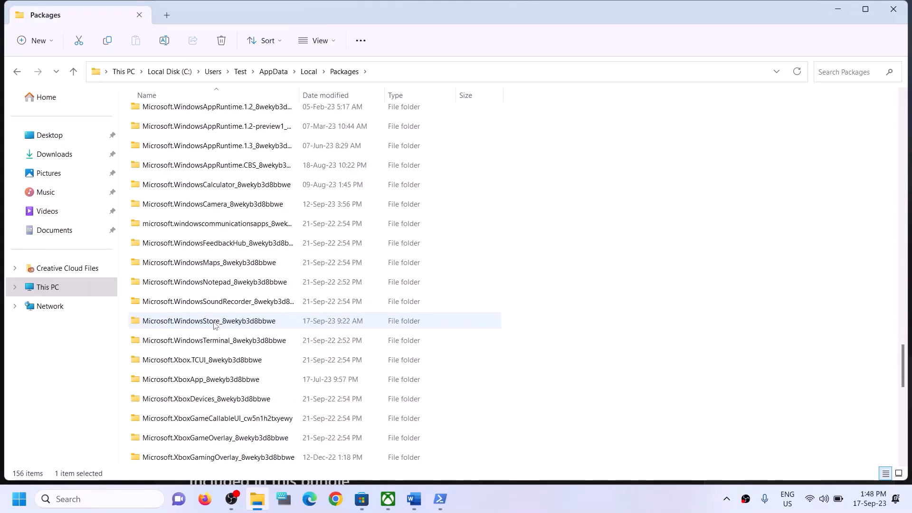
{"action": "scroll", "coordinate": [238, 323], "scroll_direction": "down", "scroll_amount": 3}
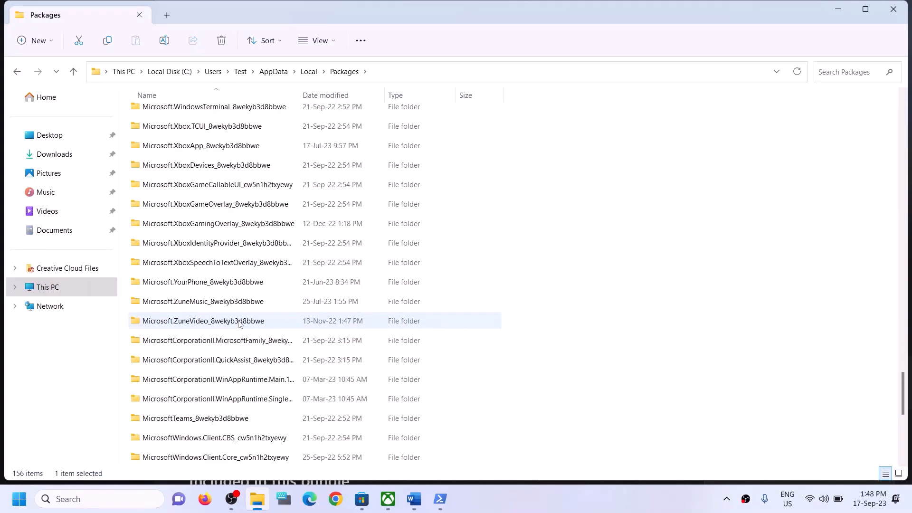
{"action": "scroll", "coordinate": [239, 323], "scroll_direction": "up", "scroll_amount": 2}
{"action": "scroll", "coordinate": [239, 323], "scroll_direction": "down", "scroll_amount": 2}
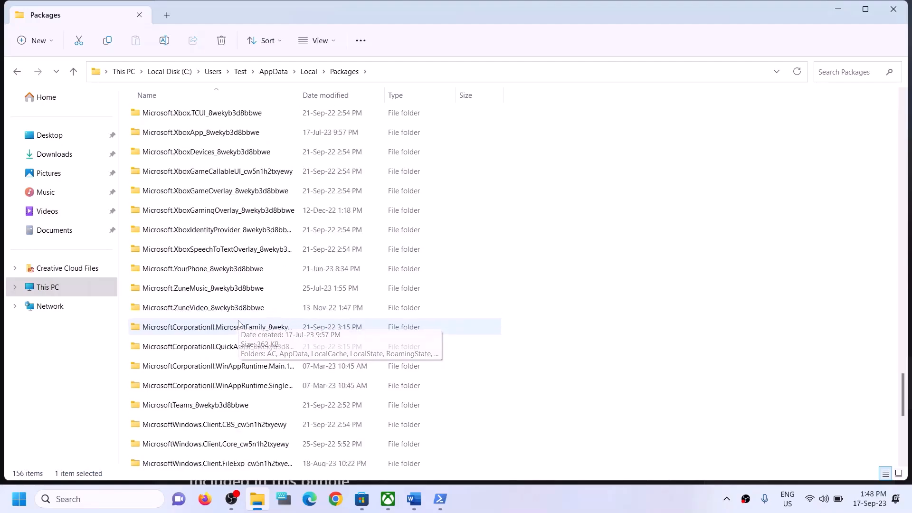
{"action": "scroll", "coordinate": [238, 323], "scroll_direction": "down", "scroll_amount": 4}
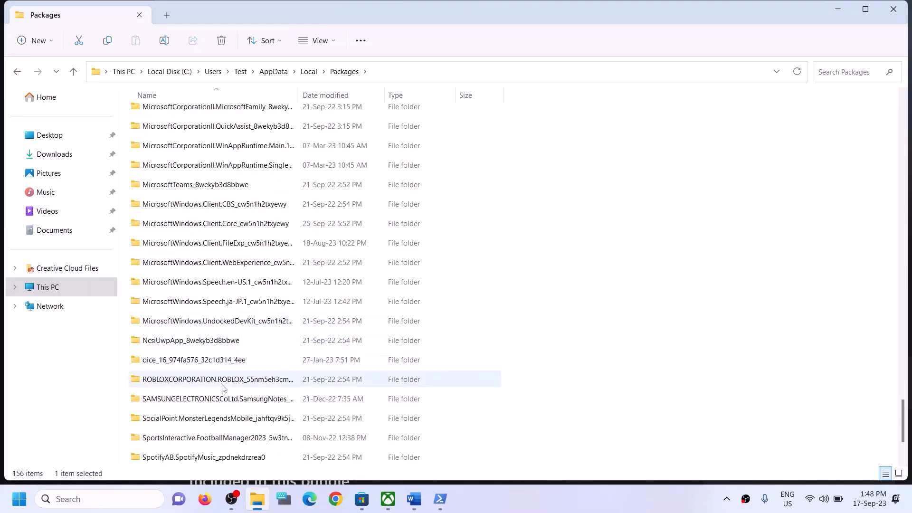
{"action": "scroll", "coordinate": [214, 333], "scroll_direction": "down", "scroll_amount": 2}
{"action": "scroll", "coordinate": [212, 327], "scroll_direction": "up", "scroll_amount": 1}
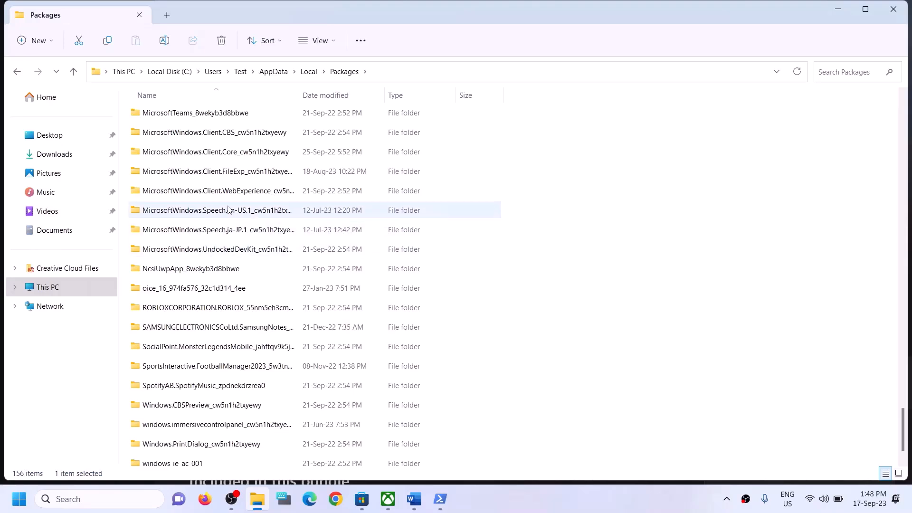
{"action": "scroll", "coordinate": [241, 210], "scroll_direction": "up", "scroll_amount": 1}
{"action": "scroll", "coordinate": [241, 210], "scroll_direction": "up", "scroll_amount": 1}
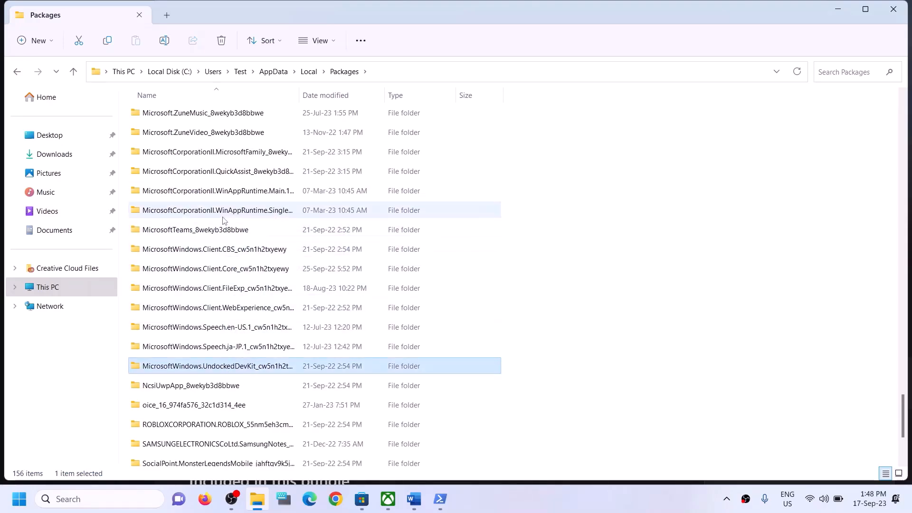
{"action": "left_click", "coordinate": [226, 247]}
{"action": "left_click", "coordinate": [232, 308]}
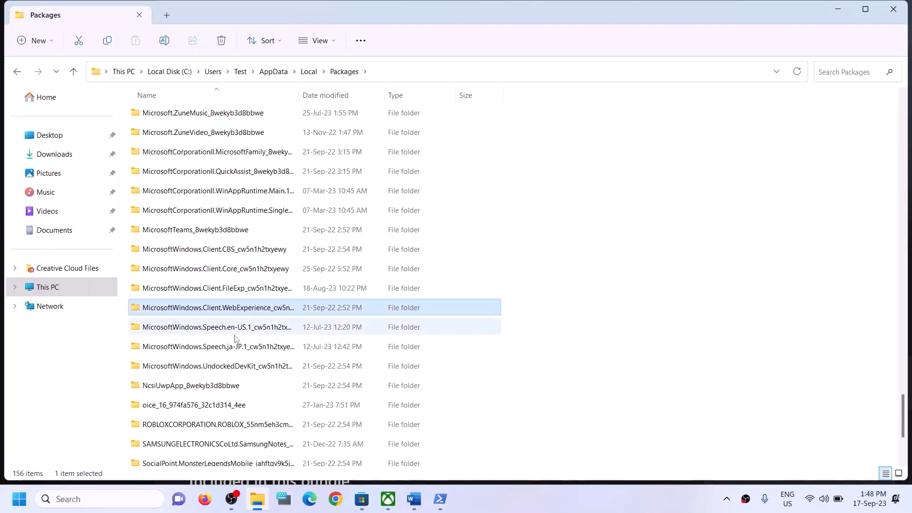
{"action": "left_click", "coordinate": [236, 336]}
{"action": "scroll", "coordinate": [243, 351], "scroll_direction": "down", "scroll_amount": 1}
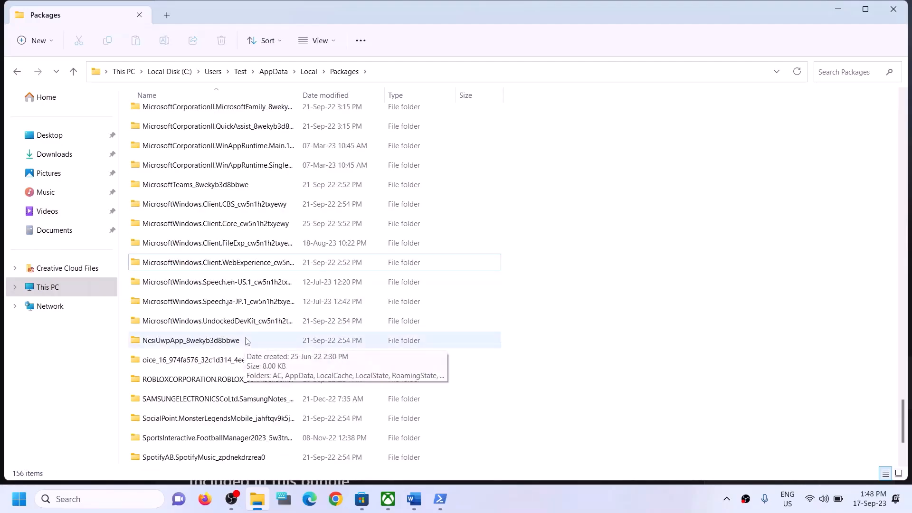
{"action": "scroll", "coordinate": [244, 340], "scroll_direction": "up", "scroll_amount": 2}
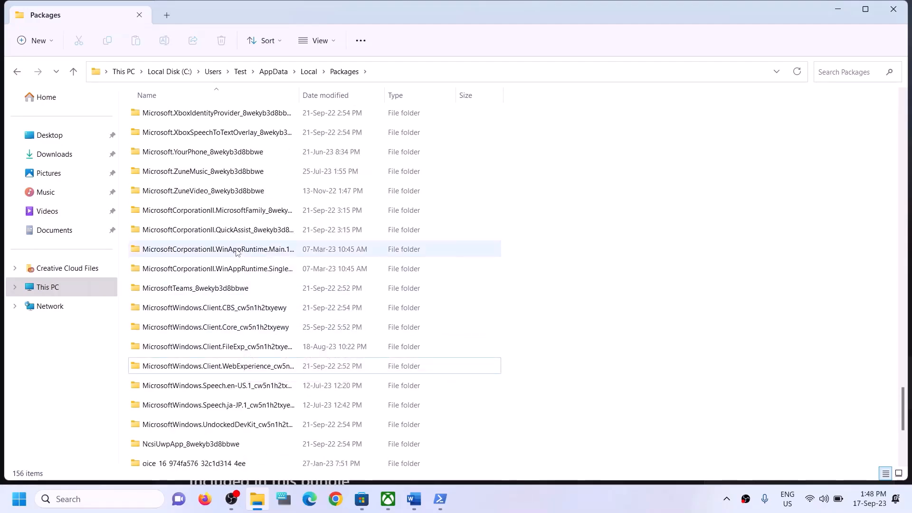
{"action": "scroll", "coordinate": [235, 243], "scroll_direction": "up", "scroll_amount": 1}
{"action": "scroll", "coordinate": [235, 245], "scroll_direction": "up", "scroll_amount": 4}
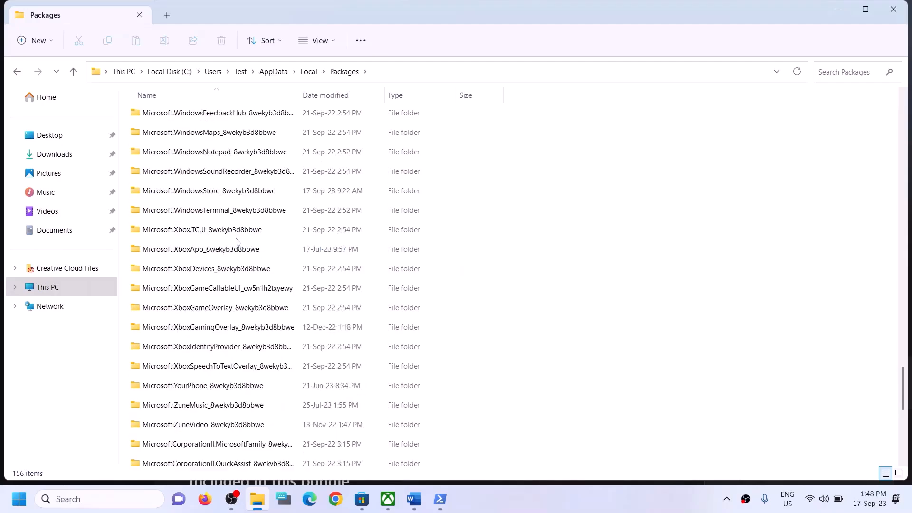
{"action": "left_click", "coordinate": [230, 249]}
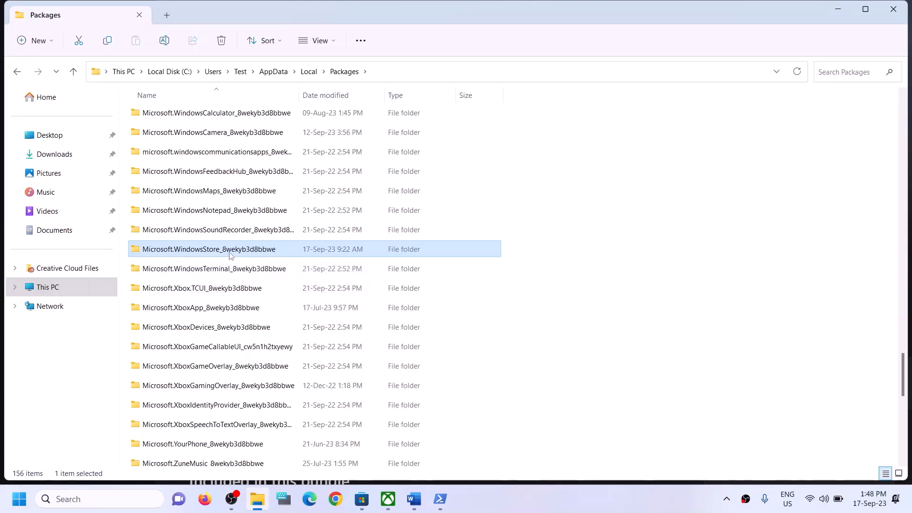
{"action": "double_click", "coordinate": [193, 250]}
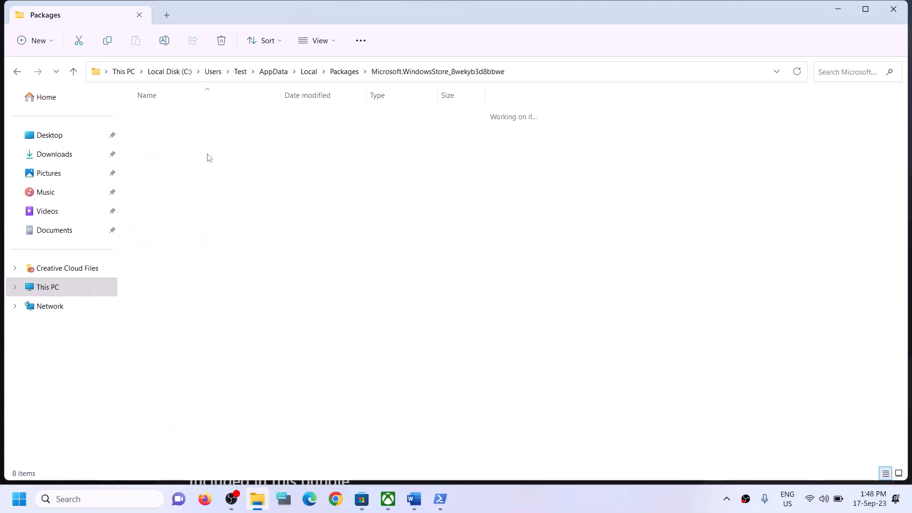
Delete the LocalCache folder from the Microsoft Store package folder and close File Explorer.
{"action": "left_click", "coordinate": [196, 162]}
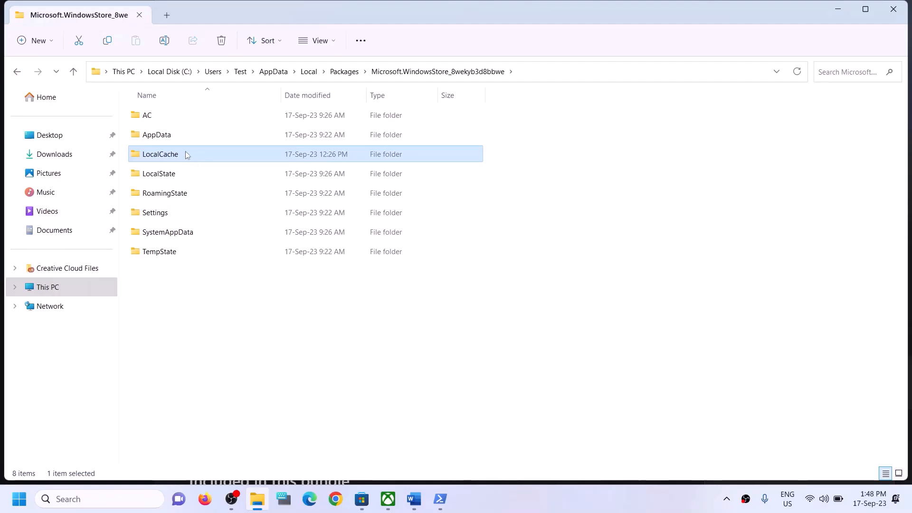
{"action": "right_click", "coordinate": [178, 157]}
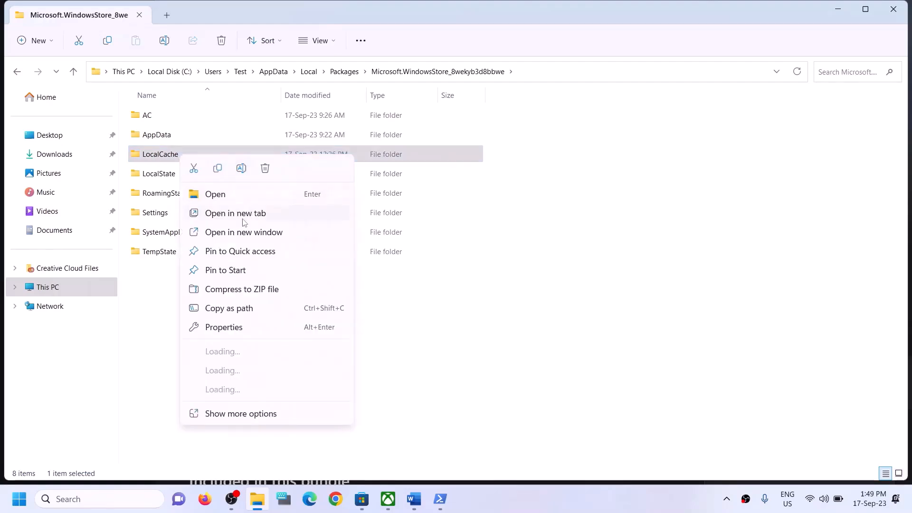
{"action": "left_click", "coordinate": [264, 169]}
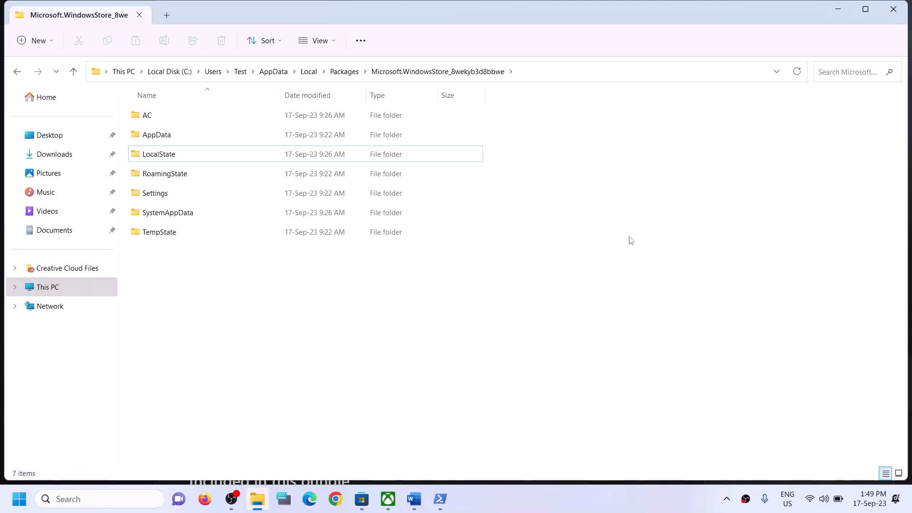
{"action": "left_click", "coordinate": [890, 17]}
Highlight the Step 5 instruction "Repair/reset Xbox App/Store" in the Word document.
{"action": "scroll", "coordinate": [186, 329], "scroll_direction": "down", "scroll_amount": 3}
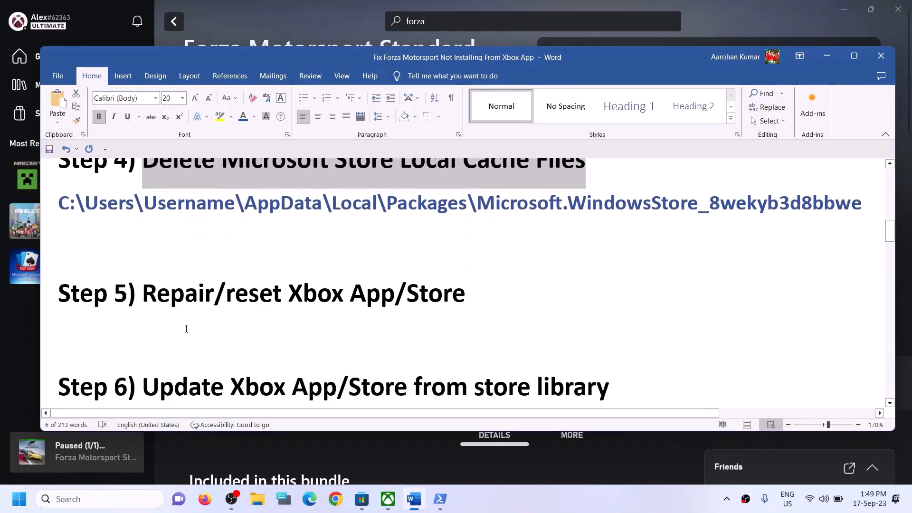
{"action": "scroll", "coordinate": [186, 328], "scroll_direction": "up", "scroll_amount": 1}
{"action": "left_click_drag", "start_coordinate": [142, 342], "coordinate": [421, 356]}
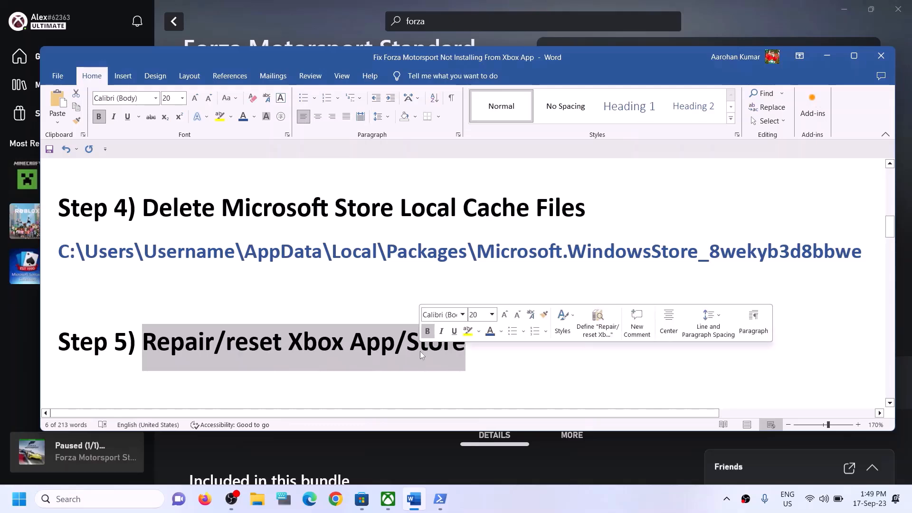
Search Windows for "xbox" and open the Xbox app's settings at the Repair and Reset options.
{"action": "left_click", "coordinate": [126, 501]}
{"action": "type", "text": "xbox"}
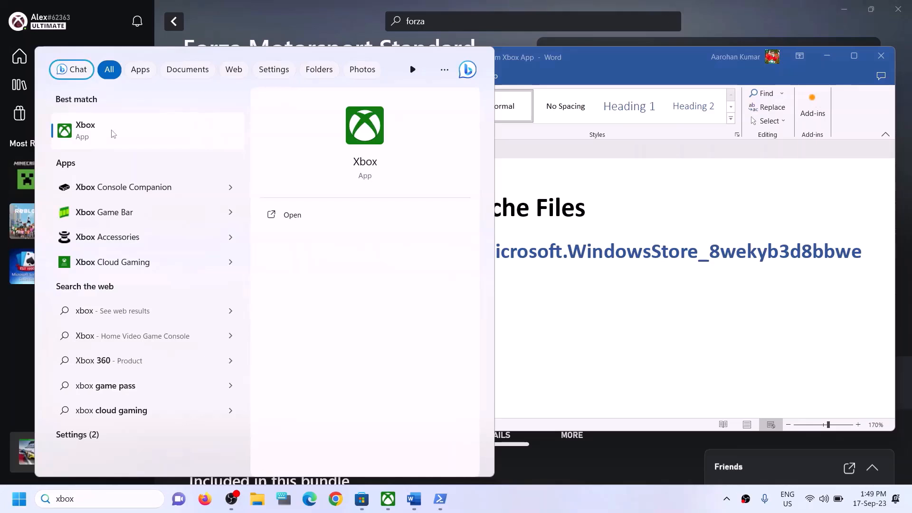
{"action": "right_click", "coordinate": [113, 133]}
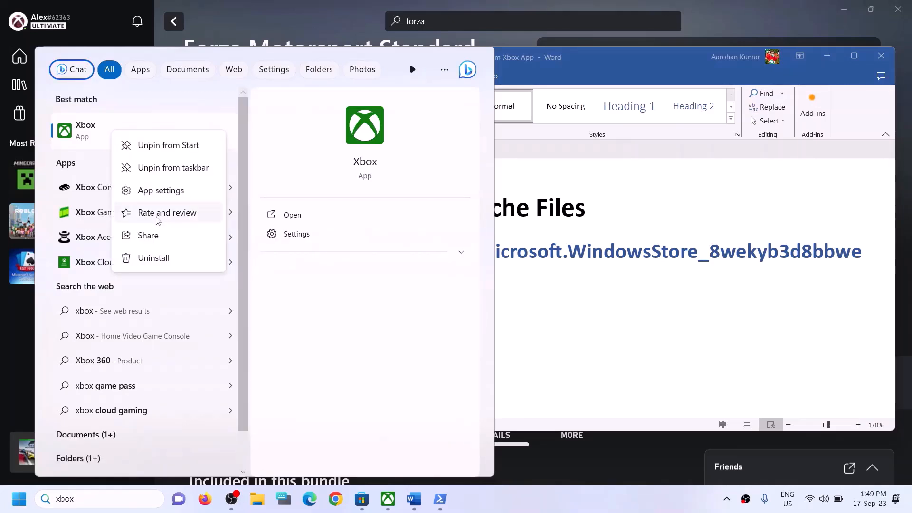
{"action": "left_click", "coordinate": [158, 192]}
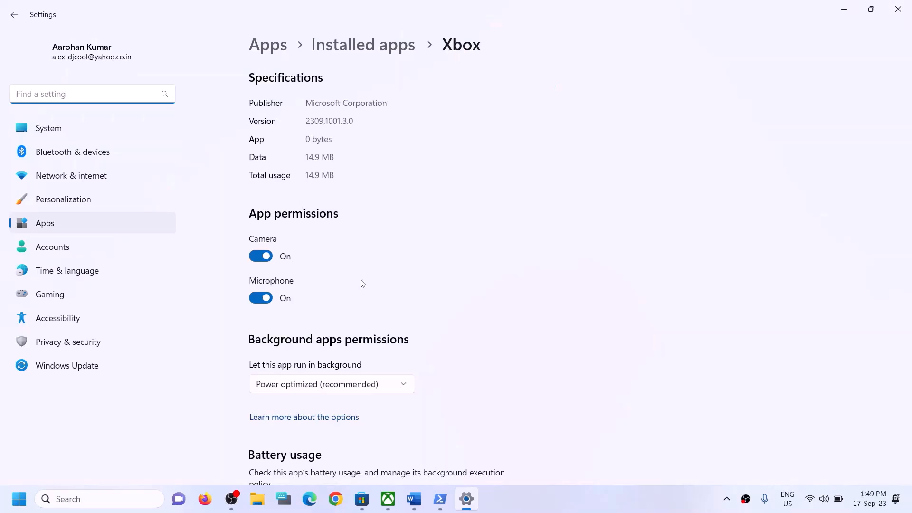
{"action": "scroll", "coordinate": [362, 283], "scroll_direction": "down", "scroll_amount": 4}
{"action": "scroll", "coordinate": [442, 311], "scroll_direction": "down", "scroll_amount": 9}
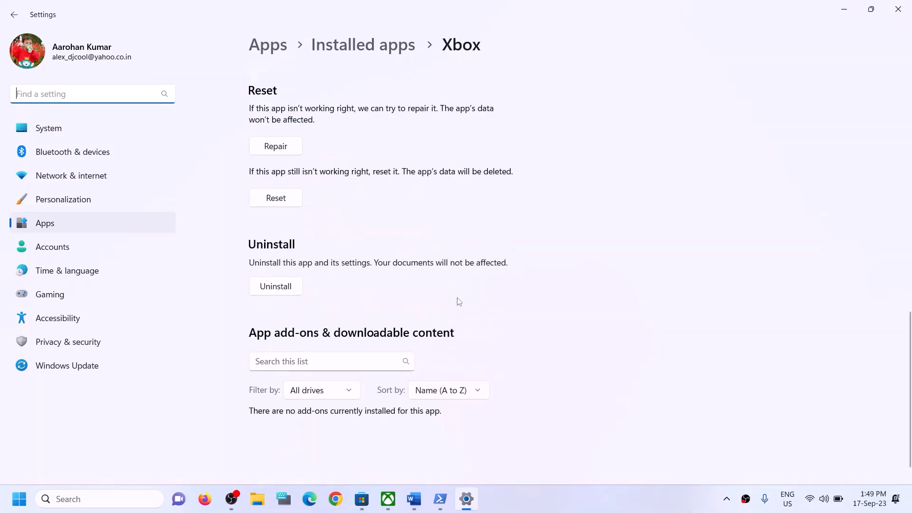
Repair the Xbox app and reset it, confirming the deletion of its data.
{"action": "scroll", "coordinate": [360, 244], "scroll_direction": "up", "scroll_amount": 3}
{"action": "left_click", "coordinate": [284, 276]}
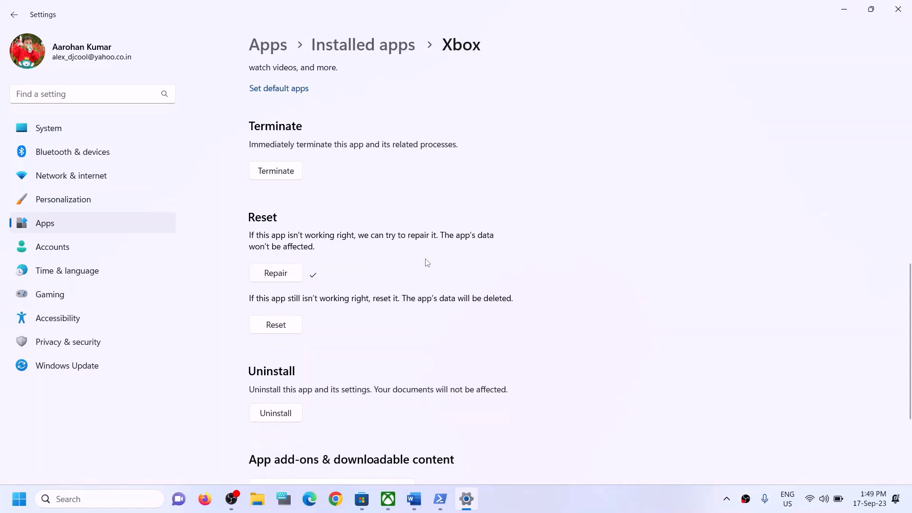
{"action": "left_click", "coordinate": [279, 333]}
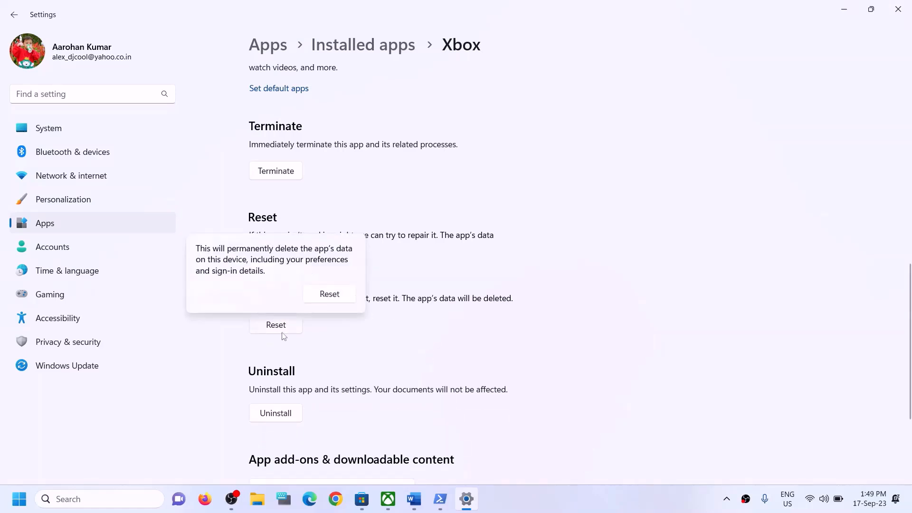
{"action": "left_click", "coordinate": [329, 291]}
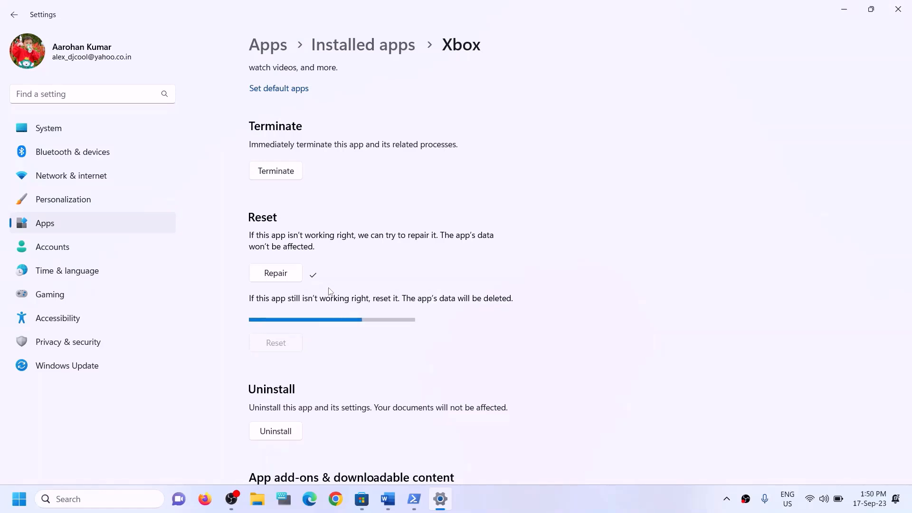
Search Windows for "store" and open the app settings of Microsoft Store.
{"action": "left_click", "coordinate": [109, 499]}
{"action": "type", "text": "st"}
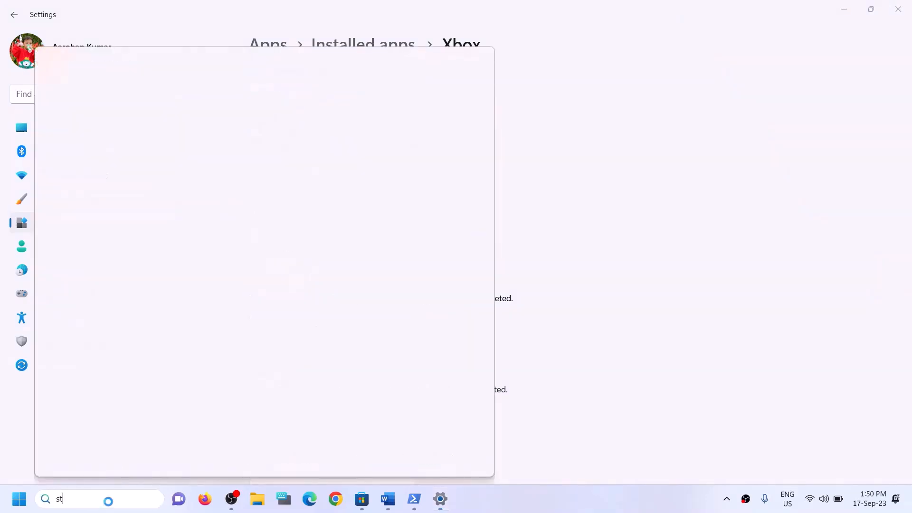
{"action": "type", "text": "ore"}
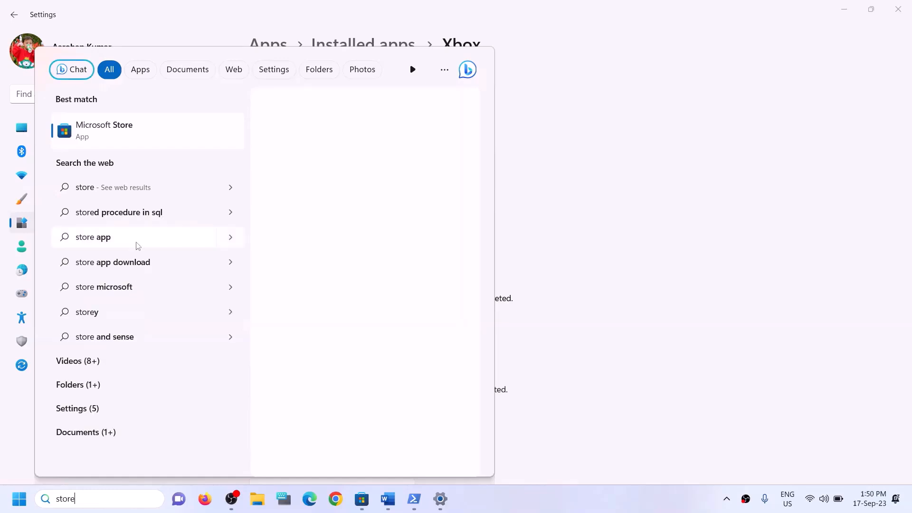
{"action": "right_click", "coordinate": [139, 145]}
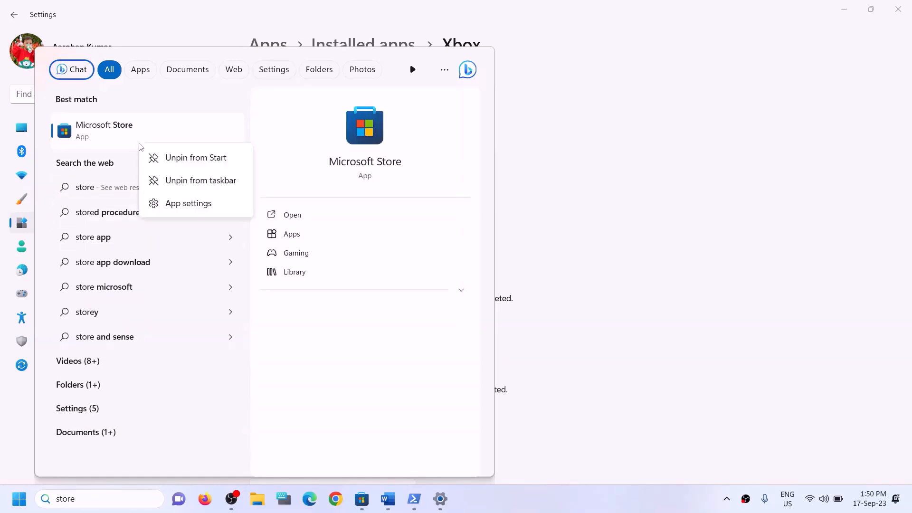
{"action": "left_click", "coordinate": [171, 200]}
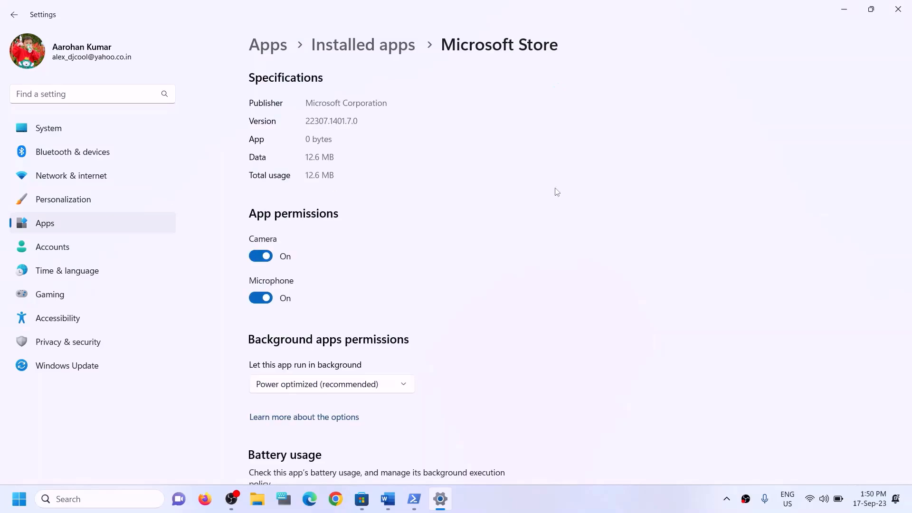
Repair Microsoft Store and reset it, confirming the deletion of its app data.
{"action": "scroll", "coordinate": [401, 358], "scroll_direction": "down", "scroll_amount": 10}
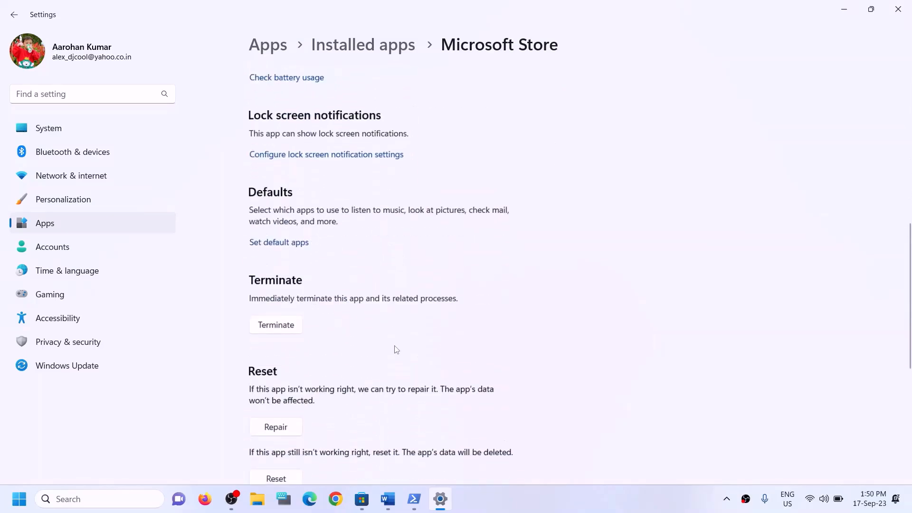
{"action": "left_click", "coordinate": [275, 286]}
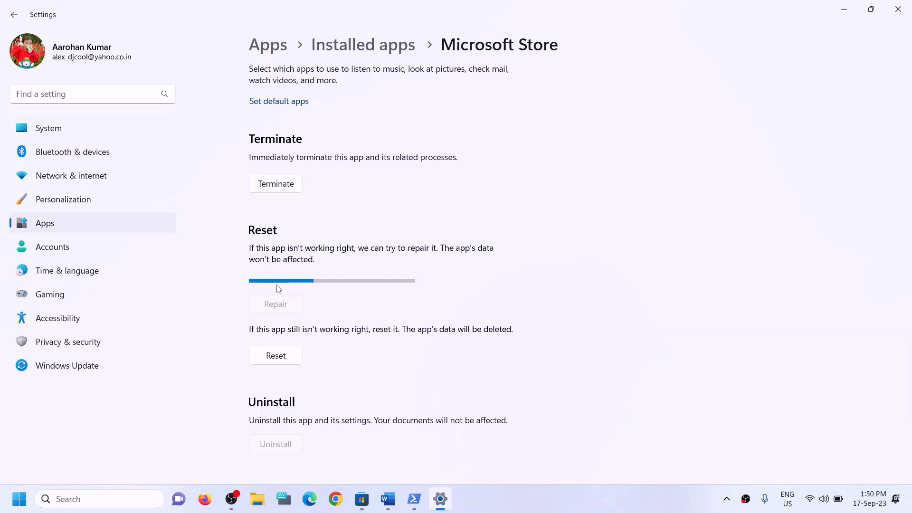
{"action": "left_click", "coordinate": [286, 343]}
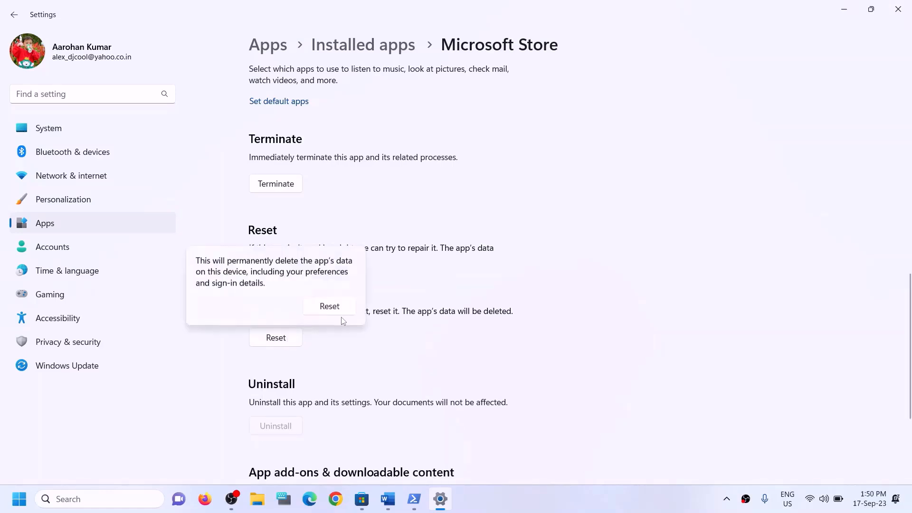
{"action": "left_click", "coordinate": [341, 309]}
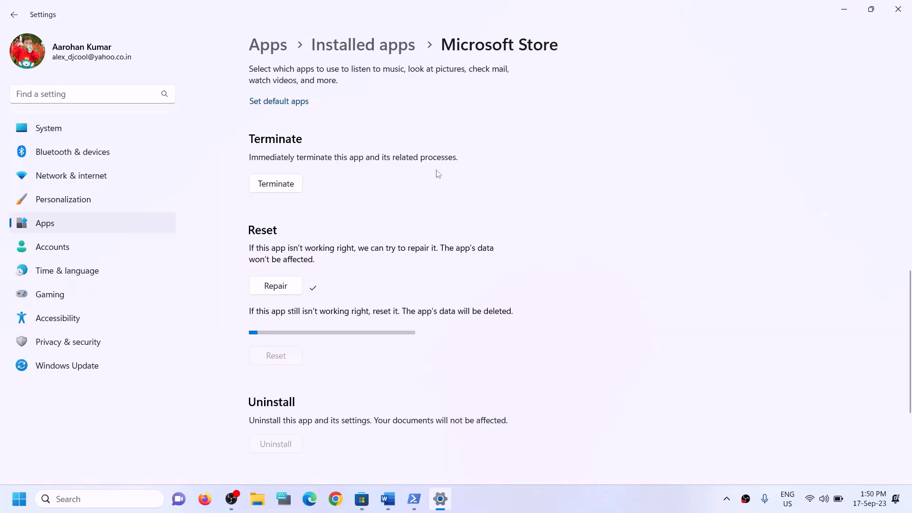
Switch to the Word document and highlight the Step 6 instruction "Update Xbox App/Store from store library".
{"action": "left_click", "coordinate": [394, 500]}
{"action": "scroll", "coordinate": [283, 325], "scroll_direction": "down", "scroll_amount": 2}
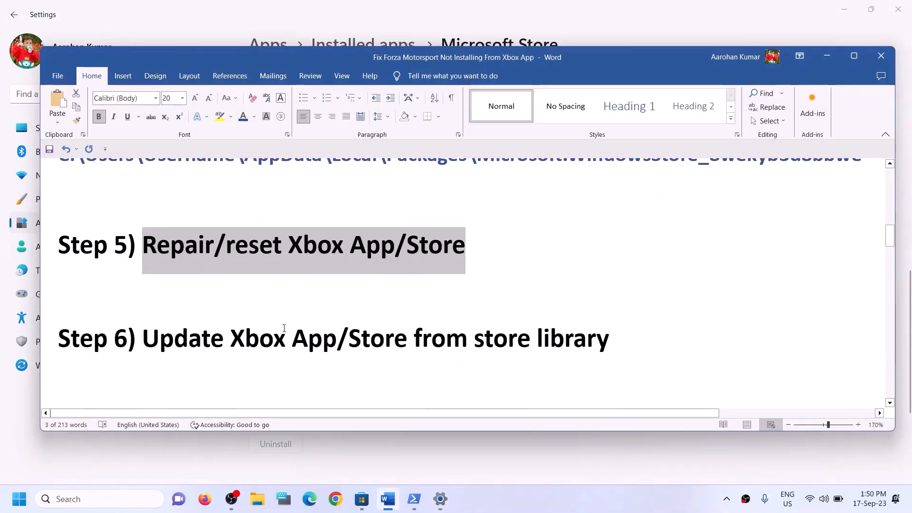
{"action": "left_click_drag", "start_coordinate": [182, 339], "coordinate": [610, 343]}
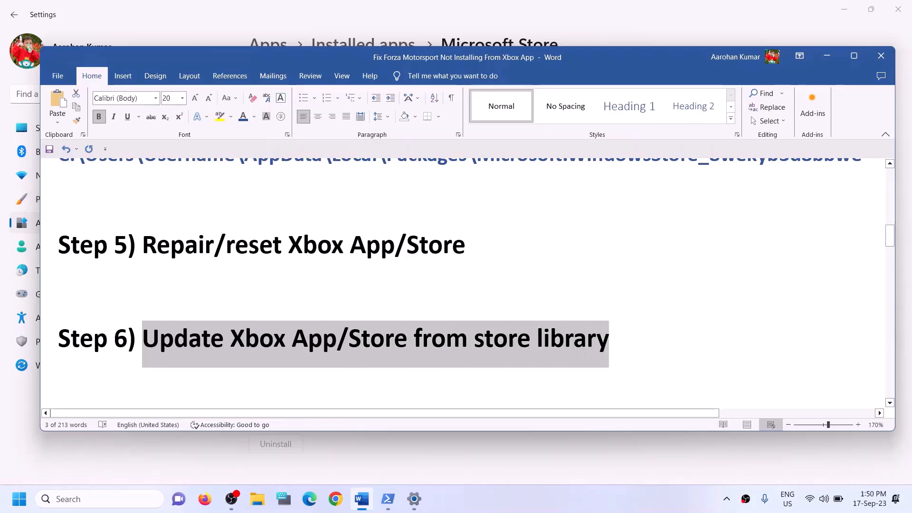
Search Windows for "store" and launch Microsoft Store.
{"action": "left_click", "coordinate": [110, 500]}
{"action": "type", "text": "store"}
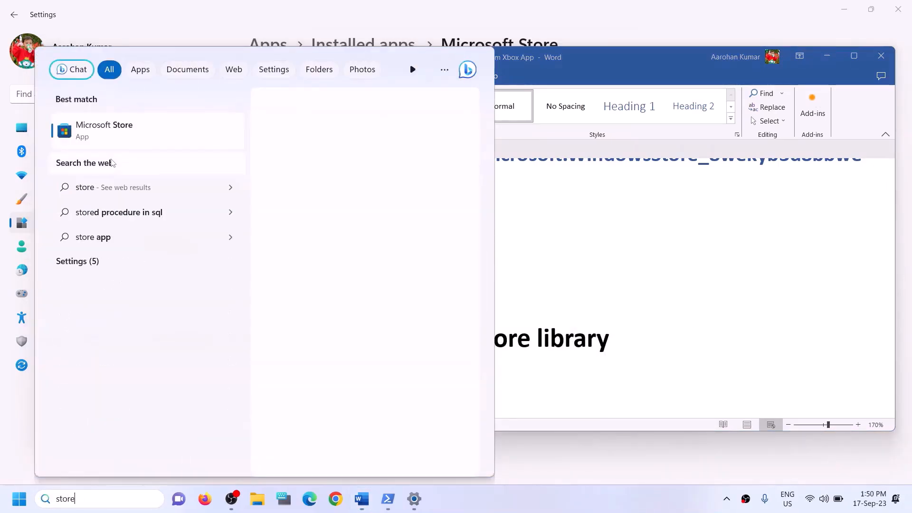
{"action": "left_click", "coordinate": [112, 162]}
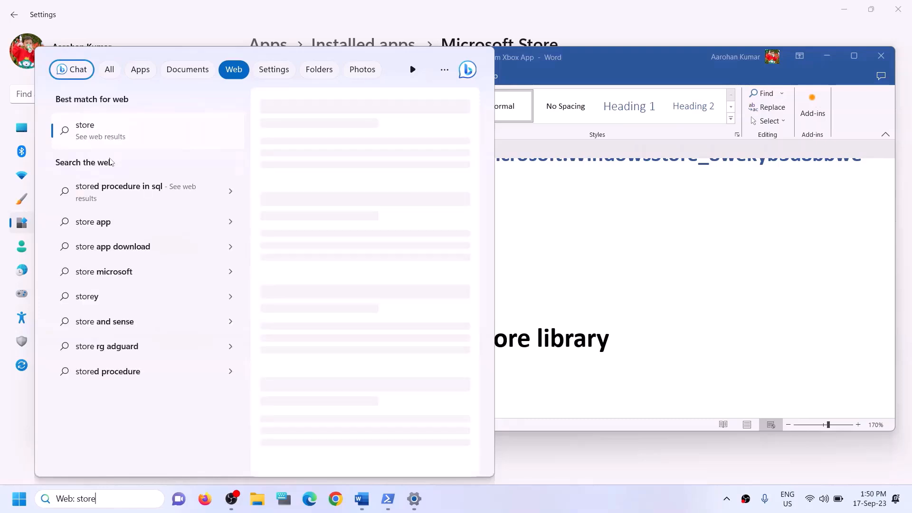
{"action": "left_click", "coordinate": [101, 501]}
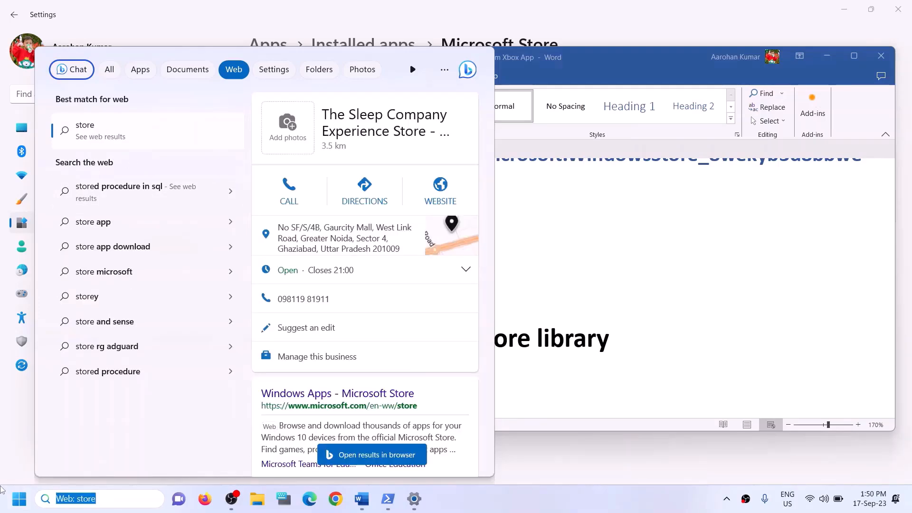
{"action": "type", "text": "store"}
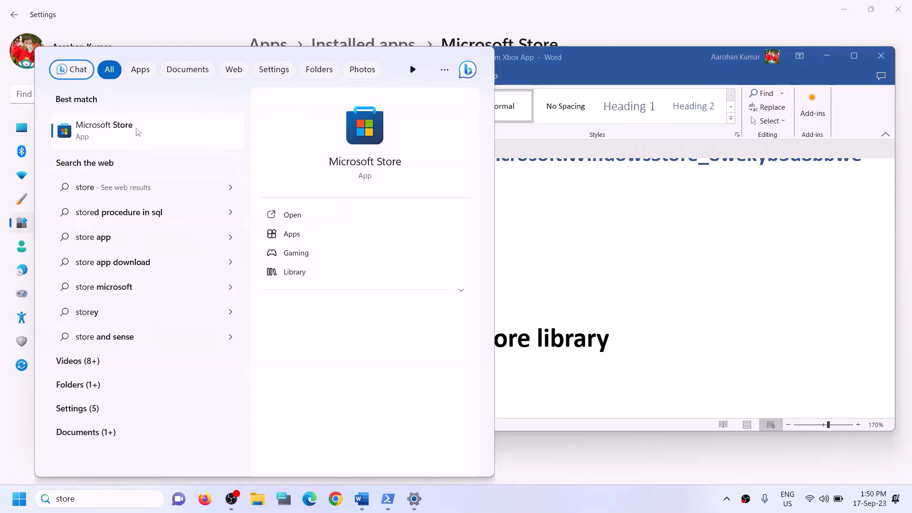
{"action": "left_click", "coordinate": [350, 145]}
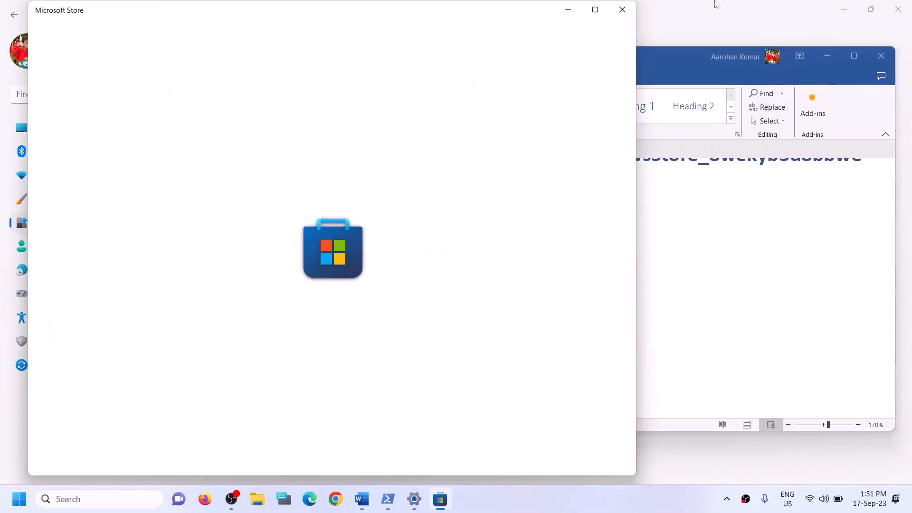
{"action": "left_click", "coordinate": [595, 10]}
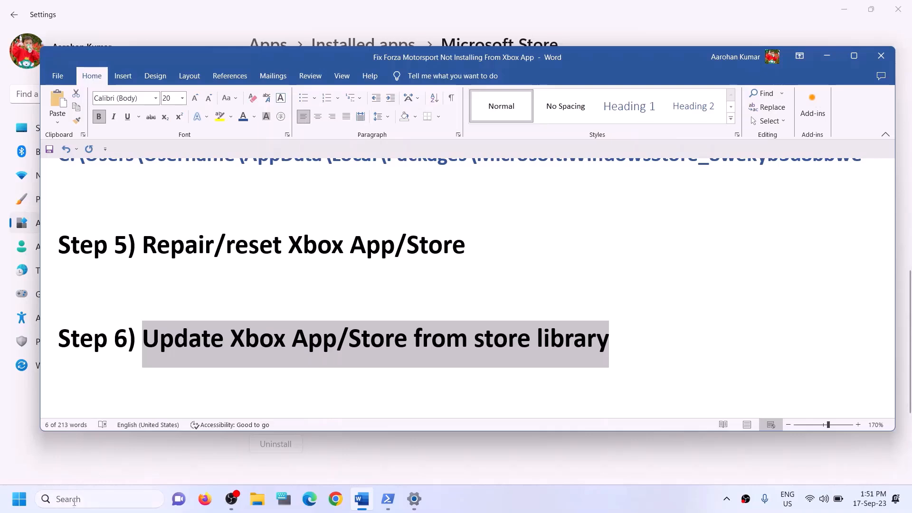
Bring Microsoft Store up again, maximize its window and open the Library.
{"action": "left_click", "coordinate": [74, 501]}
{"action": "type", "text": "st"}
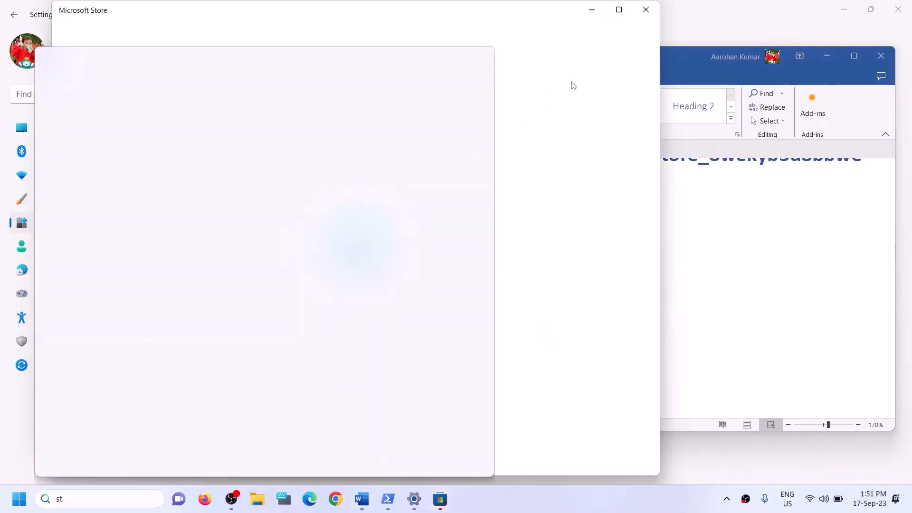
{"action": "left_click", "coordinate": [619, 10]}
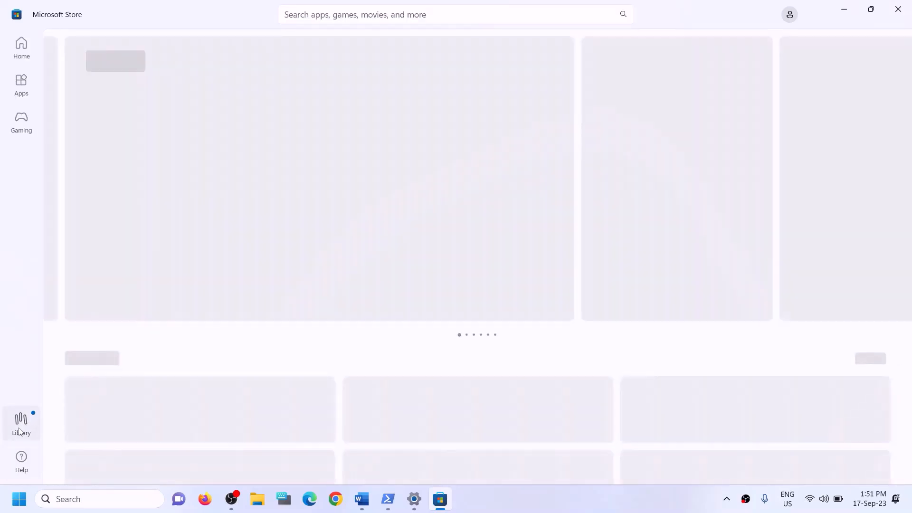
{"action": "left_click", "coordinate": [19, 431]}
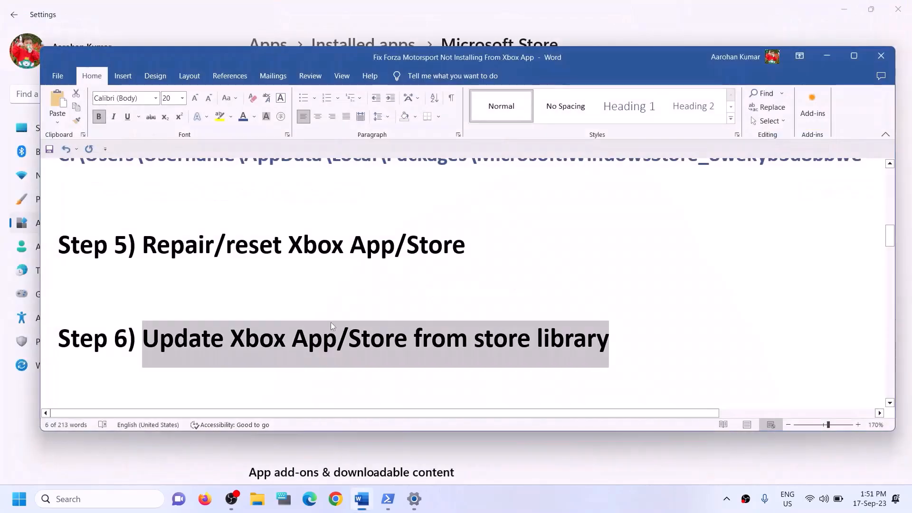
In the Word document, find Step 7 and open its Xbox identity provider link in the browser.
{"action": "scroll", "coordinate": [331, 322], "scroll_direction": "down", "scroll_amount": 2}
{"action": "scroll", "coordinate": [320, 326], "scroll_direction": "up", "scroll_amount": 1}
{"action": "scroll", "coordinate": [321, 327], "scroll_direction": "down", "scroll_amount": 1}
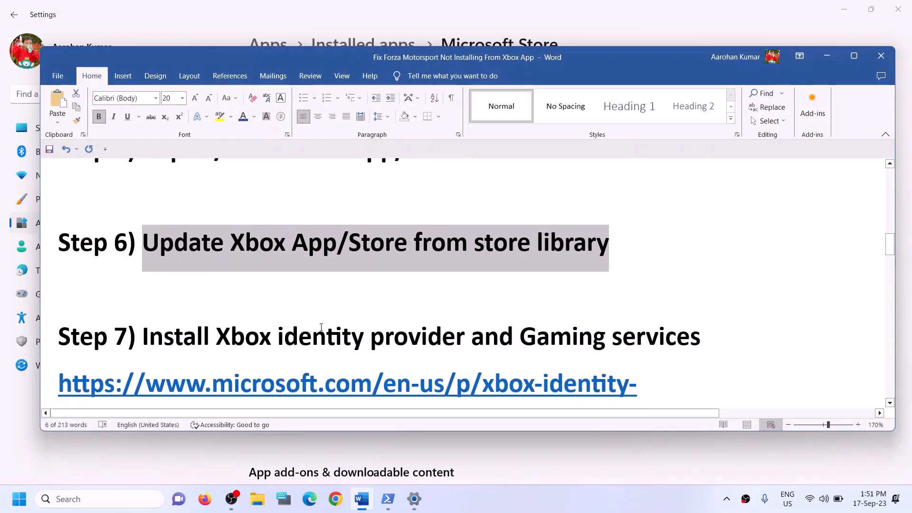
{"action": "scroll", "coordinate": [321, 327], "scroll_direction": "down", "scroll_amount": 1}
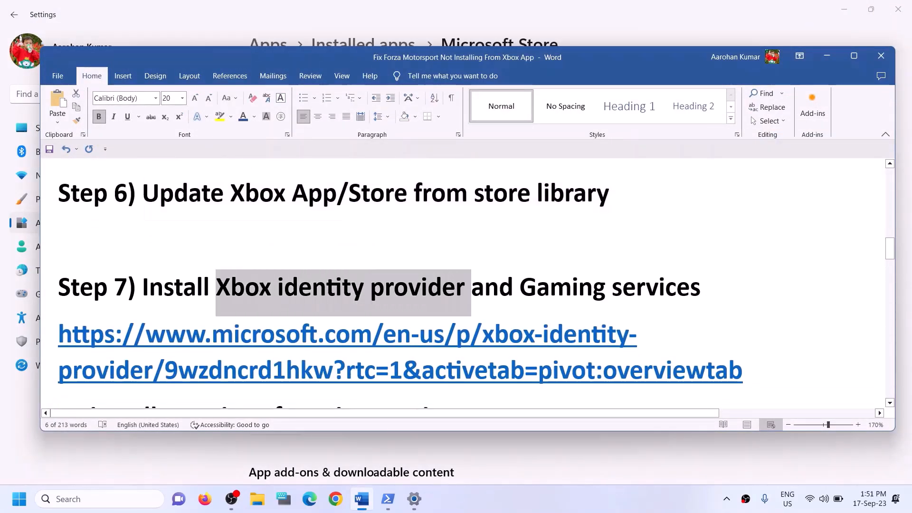
{"action": "scroll", "coordinate": [285, 287], "scroll_direction": "down", "scroll_amount": 1}
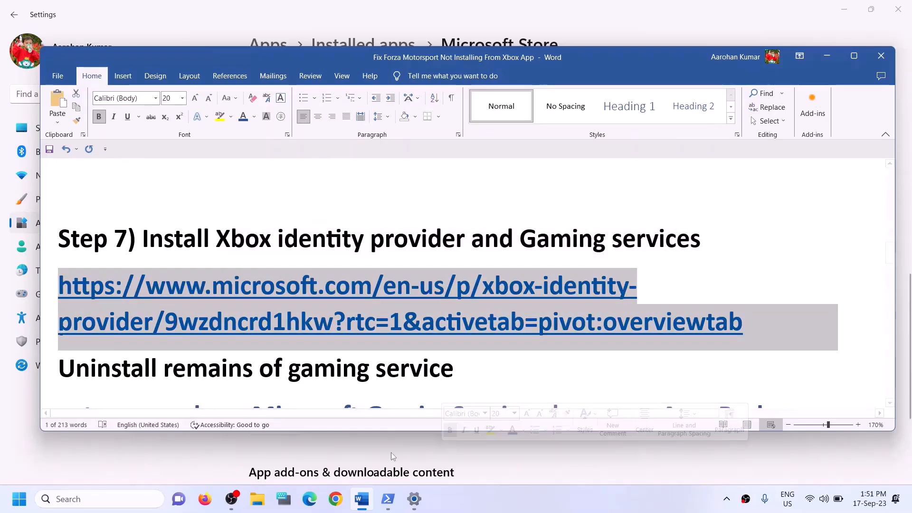
{"action": "left_click", "coordinate": [136, 313], "text": "ctrl"}
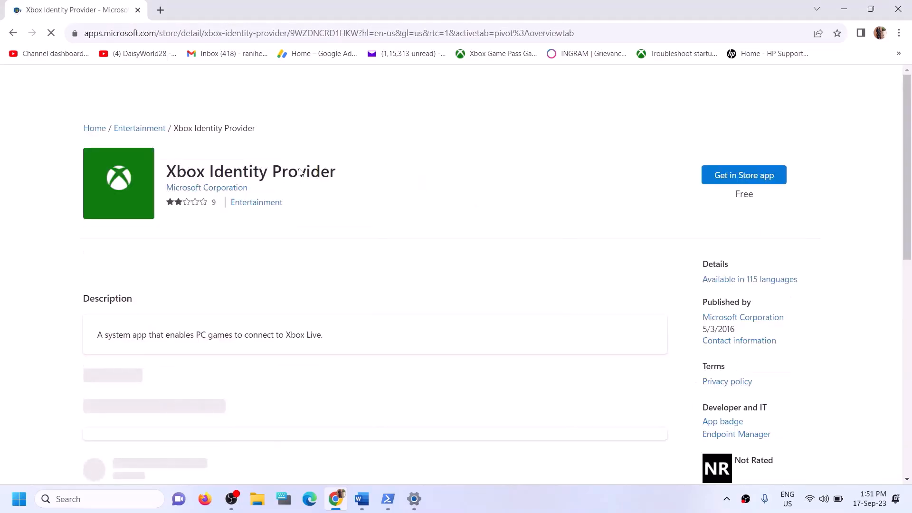
Open Xbox Identity Provider in the Store app from its web page, allow the launch, and close the Store dialog.
{"action": "left_click_drag", "start_coordinate": [186, 177], "coordinate": [293, 184]}
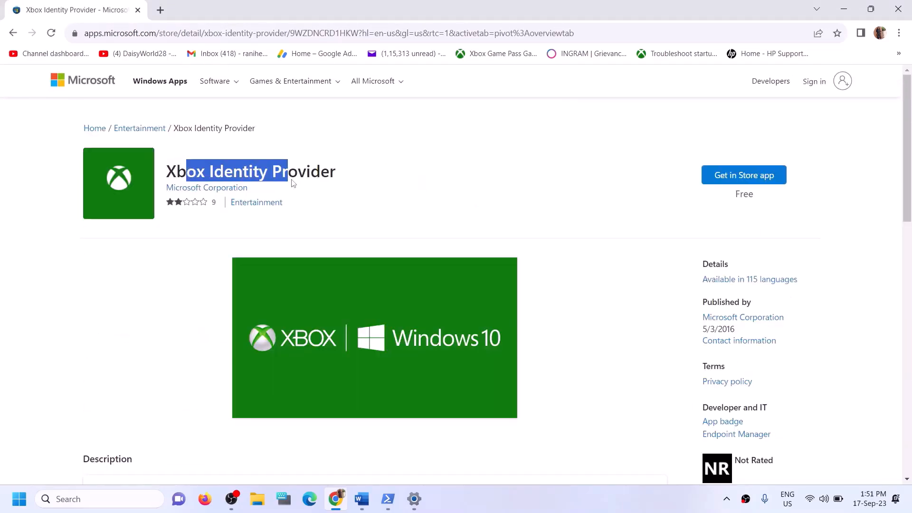
{"action": "left_click", "coordinate": [731, 180]}
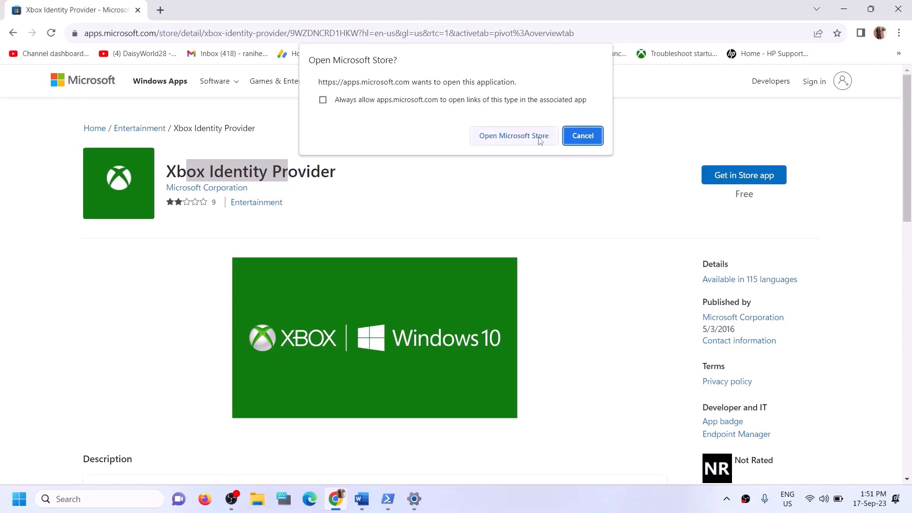
{"action": "left_click", "coordinate": [495, 136]}
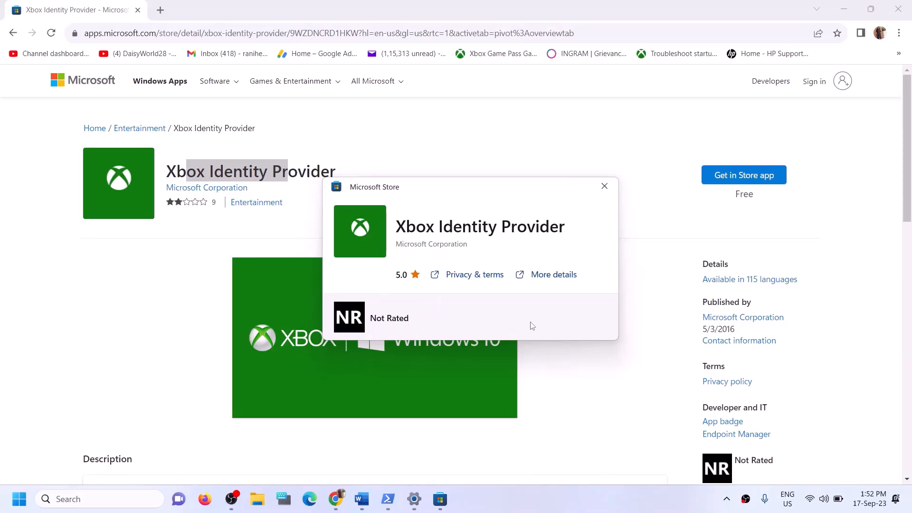
{"action": "left_click", "coordinate": [604, 186]}
Copy the command "get-appxpackage Microsoft.GamingServices | remove-AppxPackage -allusers" from Step 7 in the Word document.
{"action": "left_click", "coordinate": [372, 506]}
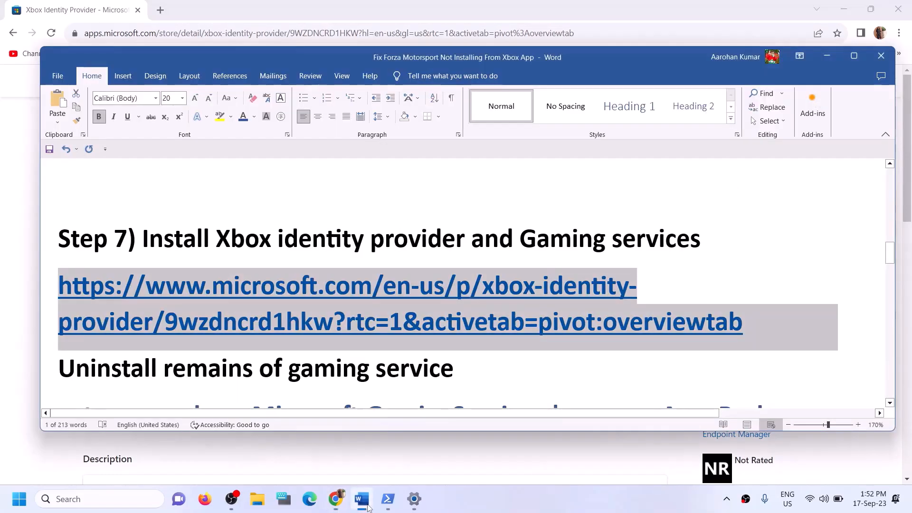
{"action": "scroll", "coordinate": [351, 382], "scroll_direction": "down", "scroll_amount": 3}
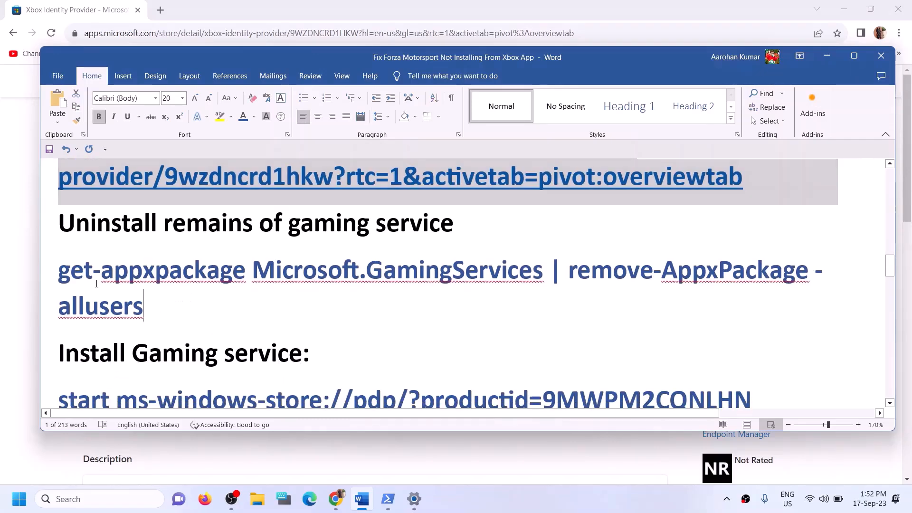
{"action": "triple_click", "coordinate": [79, 292]}
{"action": "right_click", "coordinate": [78, 292]}
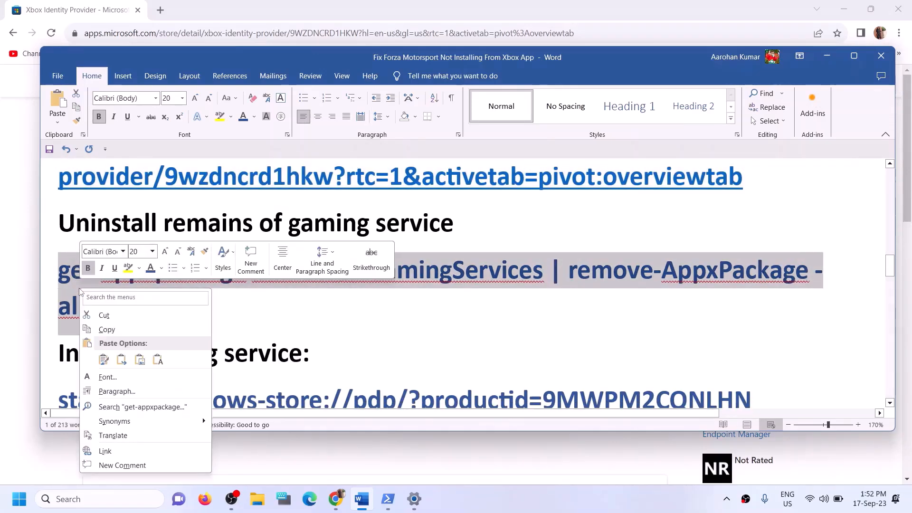
{"action": "left_click", "coordinate": [108, 332]}
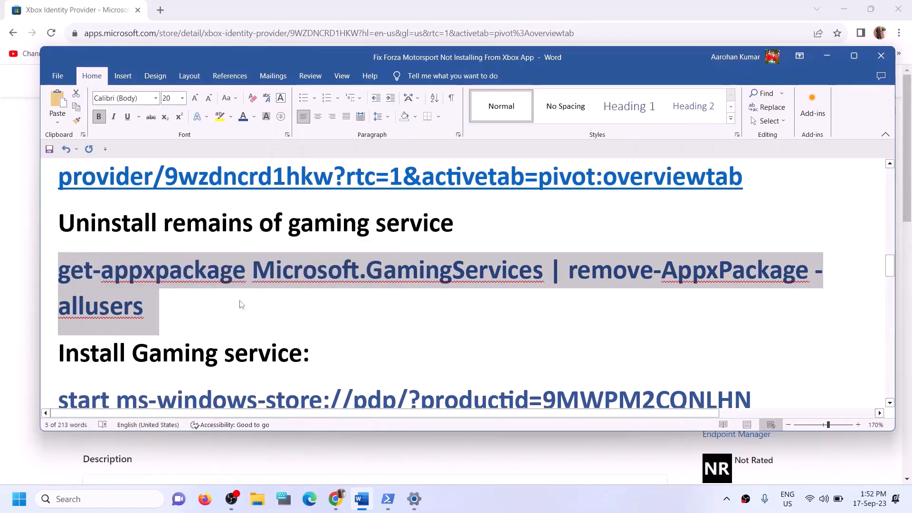
Open Windows PowerShell as administrator and run the copied command "get-appxpackage Microsoft.GamingServices | remove-AppxPackage -allusers".
{"action": "left_click", "coordinate": [126, 497]}
{"action": "type", "text": "powe"}
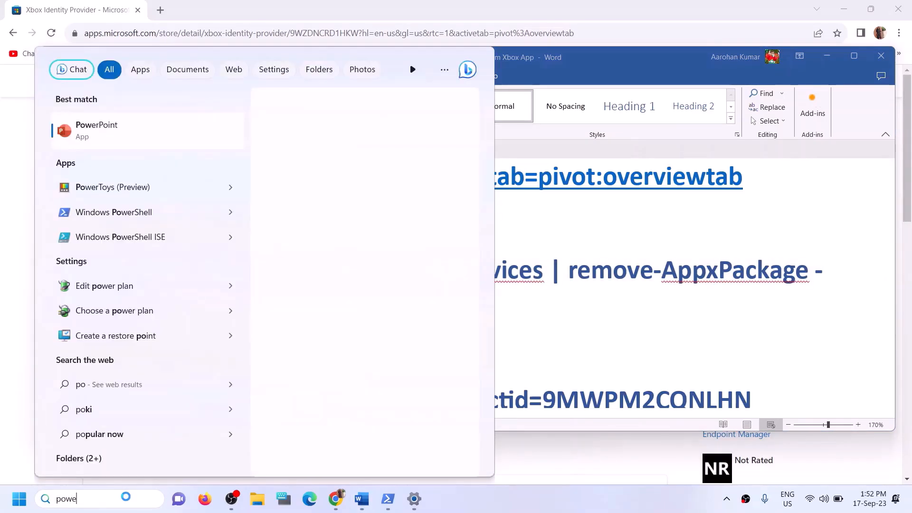
{"action": "type", "text": "rshell"}
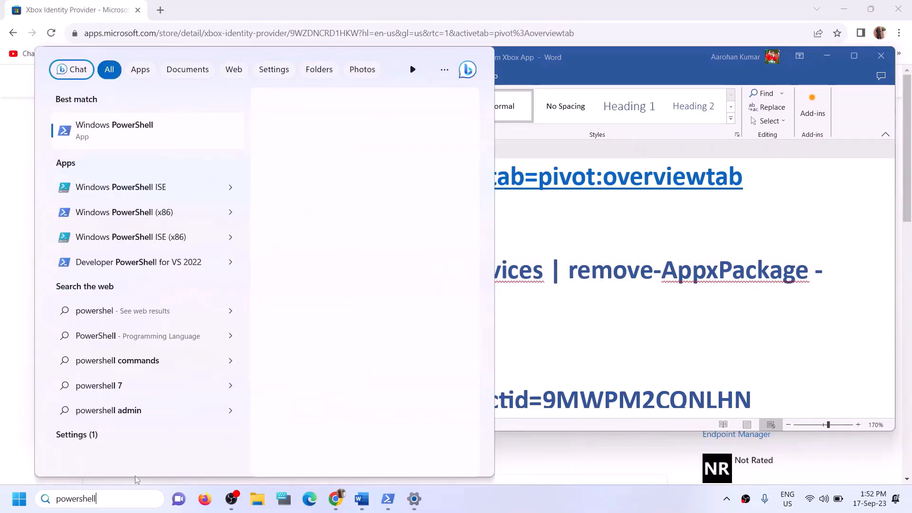
{"action": "right_click", "coordinate": [172, 133]}
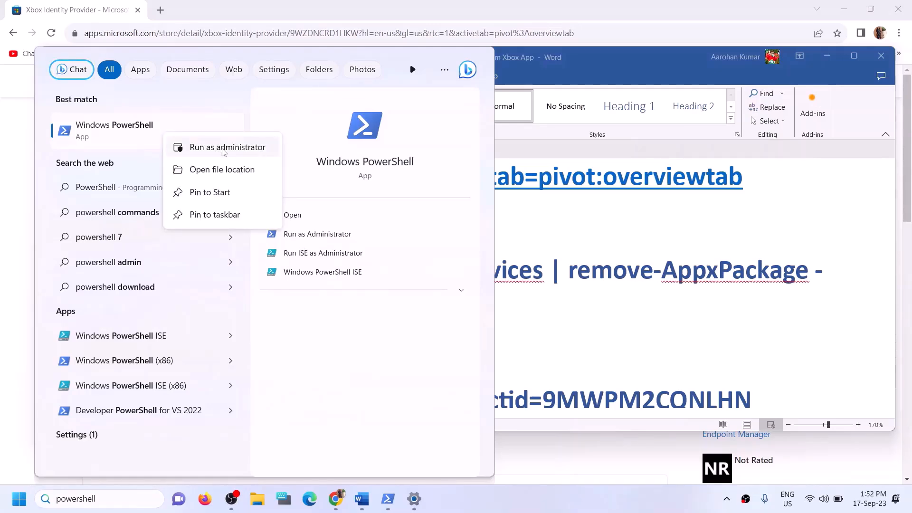
{"action": "left_click", "coordinate": [234, 149]}
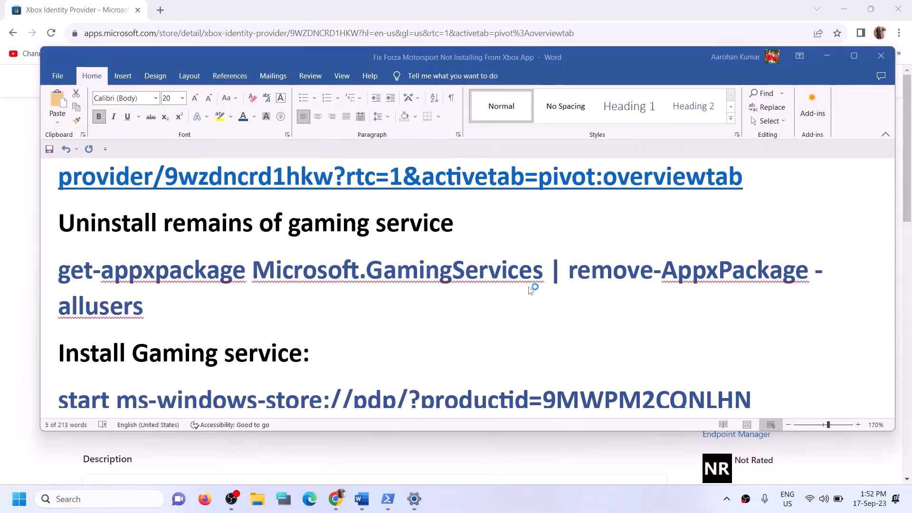
{"action": "left_click", "coordinate": [379, 342]}
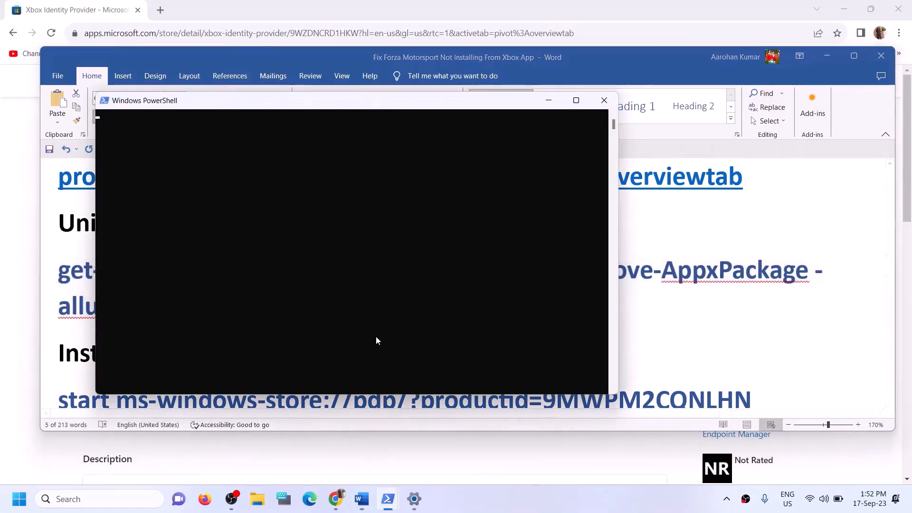
{"action": "key", "text": "ctrl+v"}
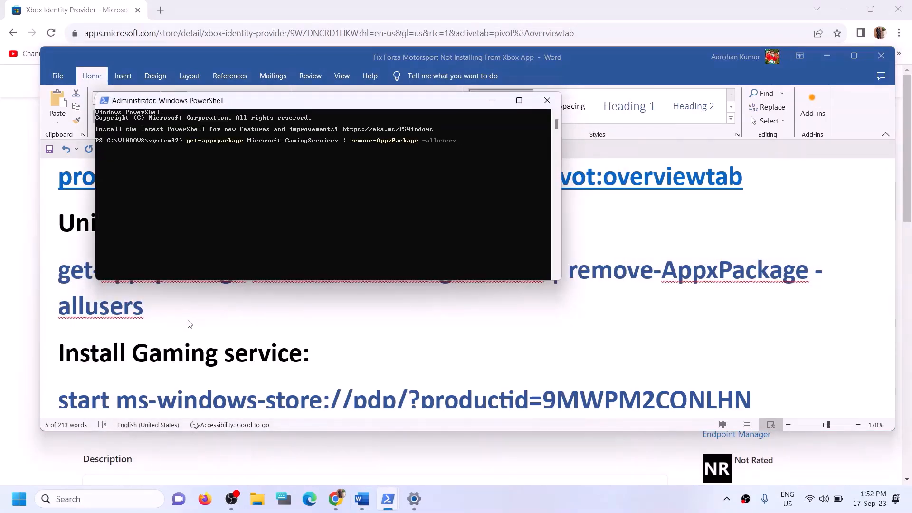
Copy "start ms-windows-store://pdp/?productid=9MWPM2CQNLHN" from the Word document and run it in the administrator PowerShell window.
{"action": "left_click", "coordinate": [207, 320]}
{"action": "scroll", "coordinate": [241, 328], "scroll_direction": "down", "scroll_amount": 2}
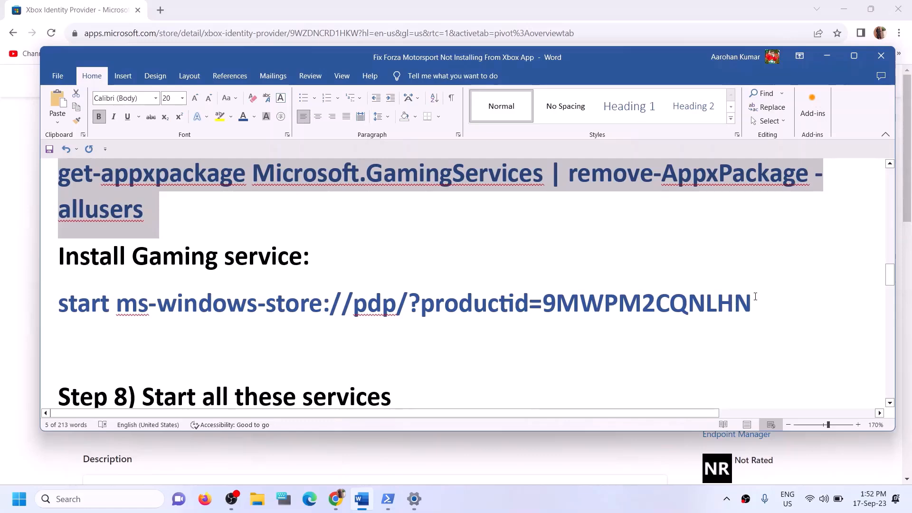
{"action": "left_click_drag", "start_coordinate": [755, 296], "coordinate": [59, 306]}
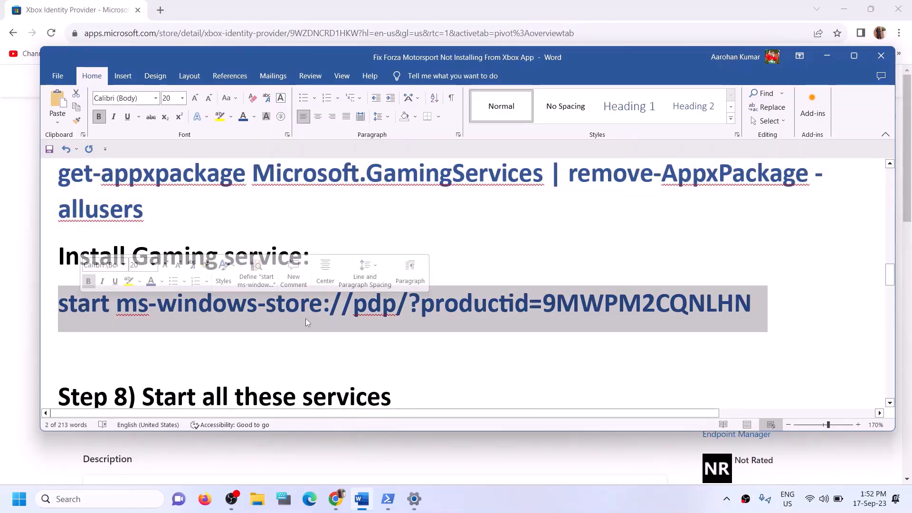
{"action": "key", "text": "ctrl+c"}
{"action": "key", "text": "alt+Tab"}
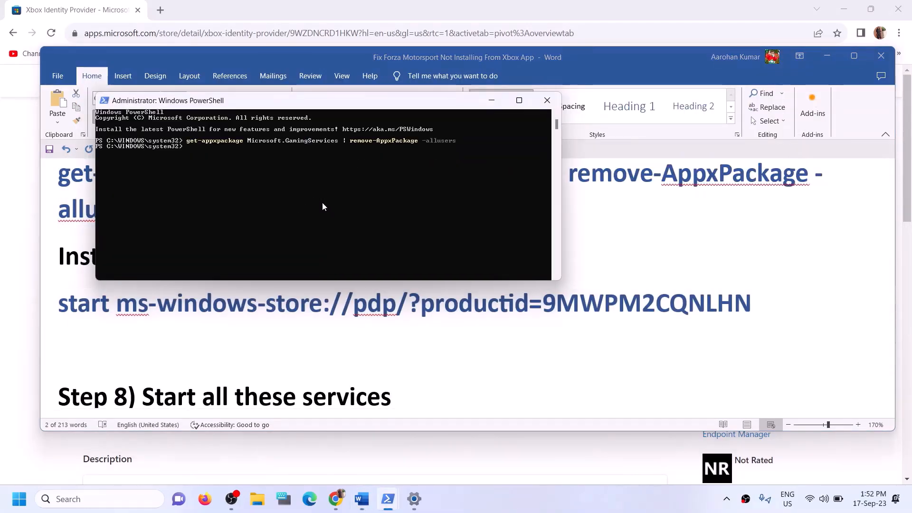
{"action": "key", "text": "ctrl+v"}
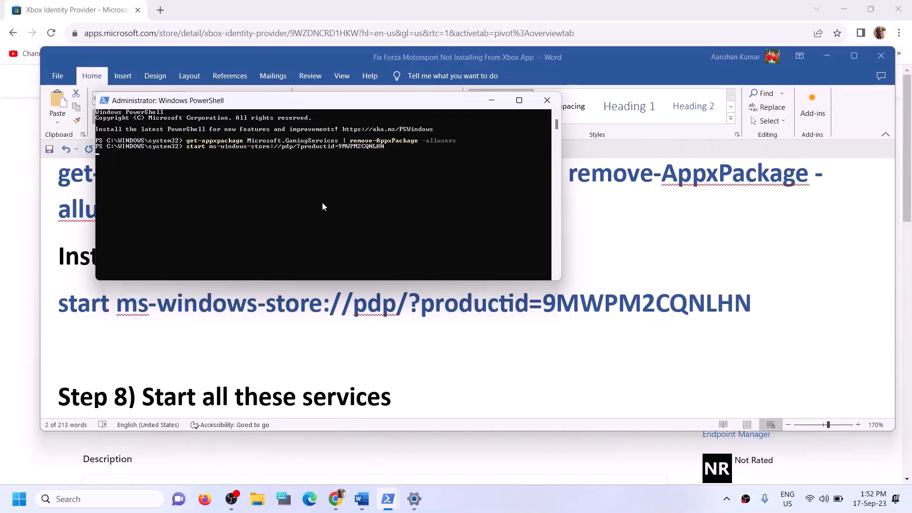
{"action": "key", "text": "Return"}
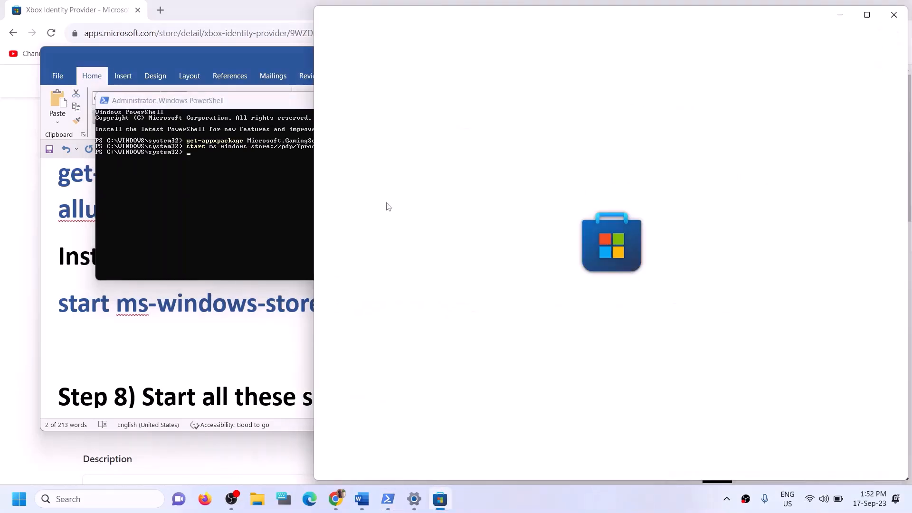
Maximize the Microsoft Store window and install Gaming Services from its product page.
{"action": "left_click", "coordinate": [872, 20]}
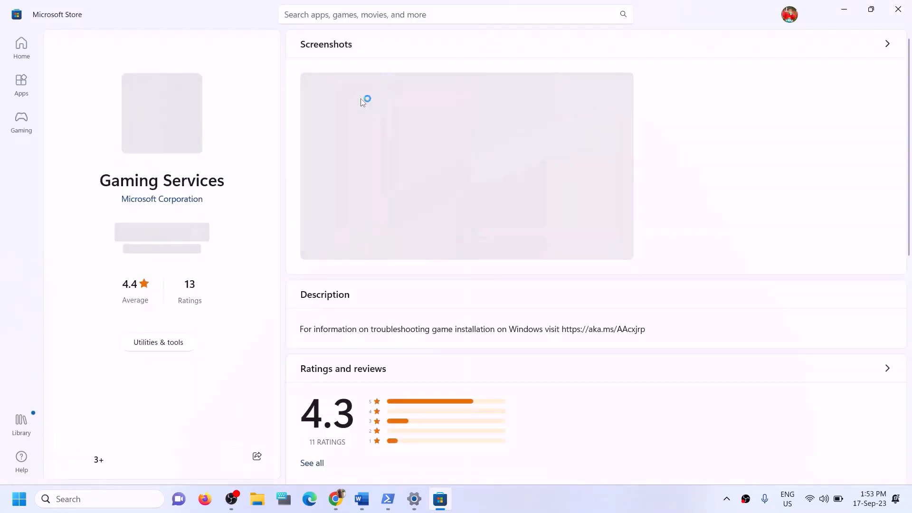
{"action": "left_click", "coordinate": [175, 242]}
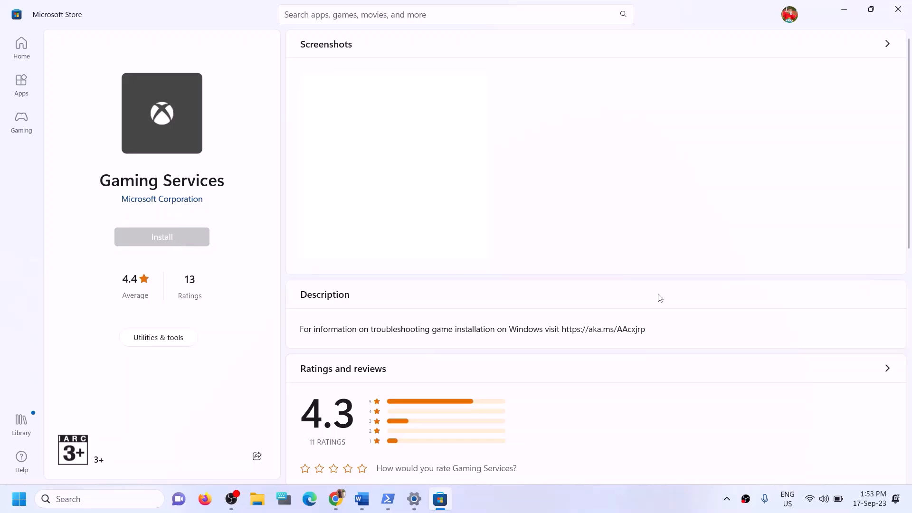
{"action": "left_click", "coordinate": [391, 346]}
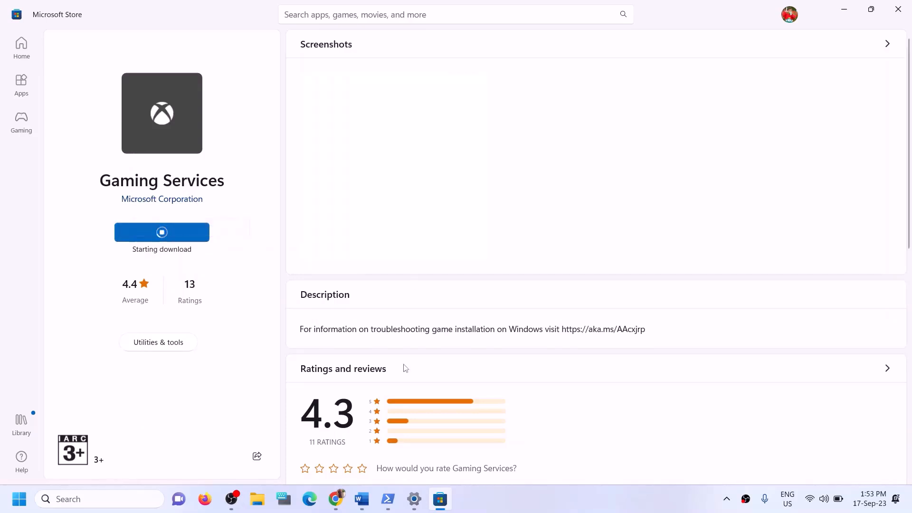
Find the Step 8 list of services to start in the Word document, then open the Windows Services app.
{"action": "left_click", "coordinate": [361, 498]}
{"action": "scroll", "coordinate": [275, 345], "scroll_direction": "down", "scroll_amount": 5}
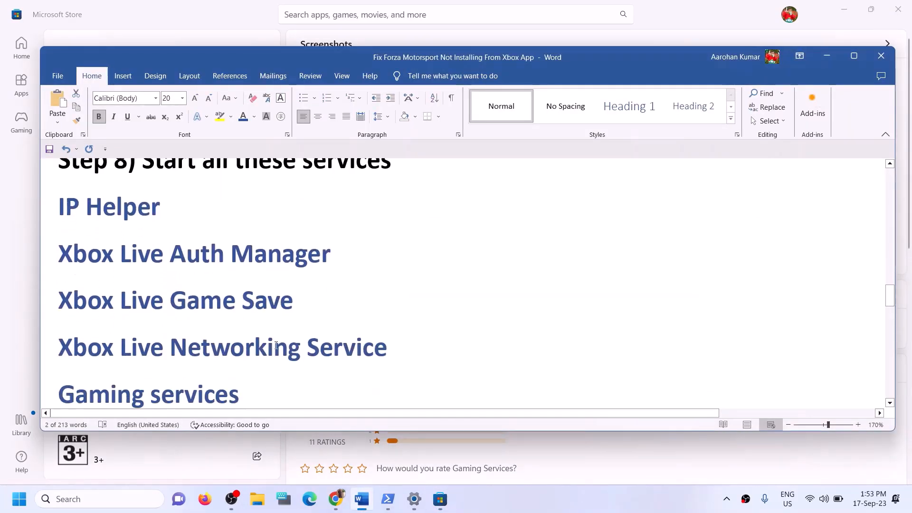
{"action": "scroll", "coordinate": [134, 200], "scroll_direction": "up", "scroll_amount": 1}
{"action": "left_click_drag", "start_coordinate": [134, 199], "coordinate": [469, 213]}
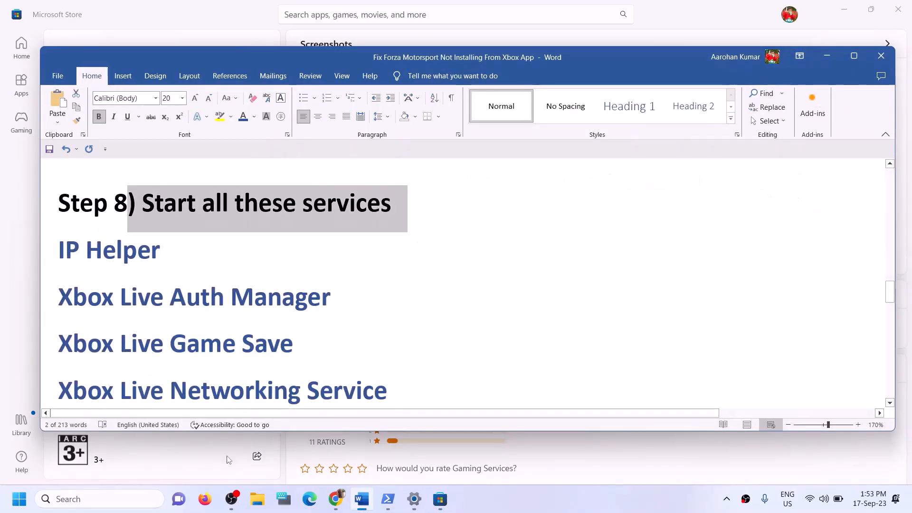
{"action": "left_click", "coordinate": [119, 501]}
{"action": "type", "text": "ser"}
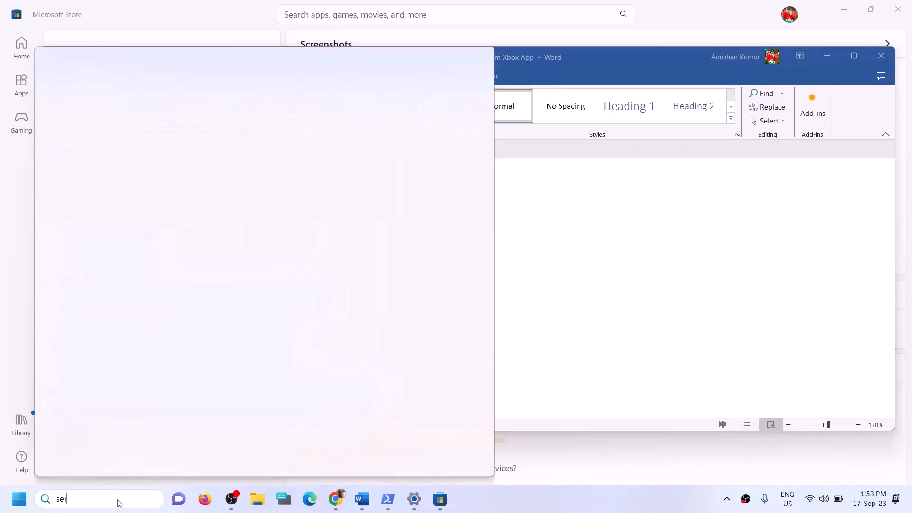
{"action": "type", "text": "vices"}
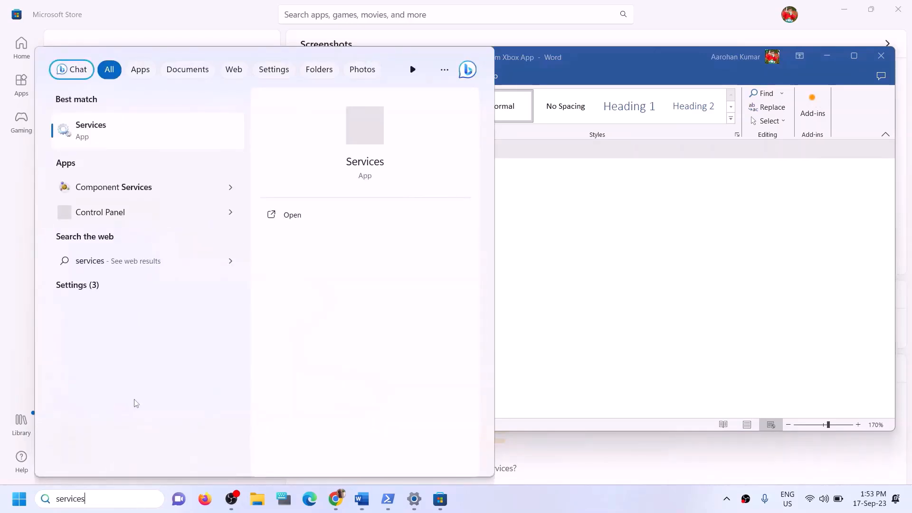
{"action": "left_click", "coordinate": [100, 130]}
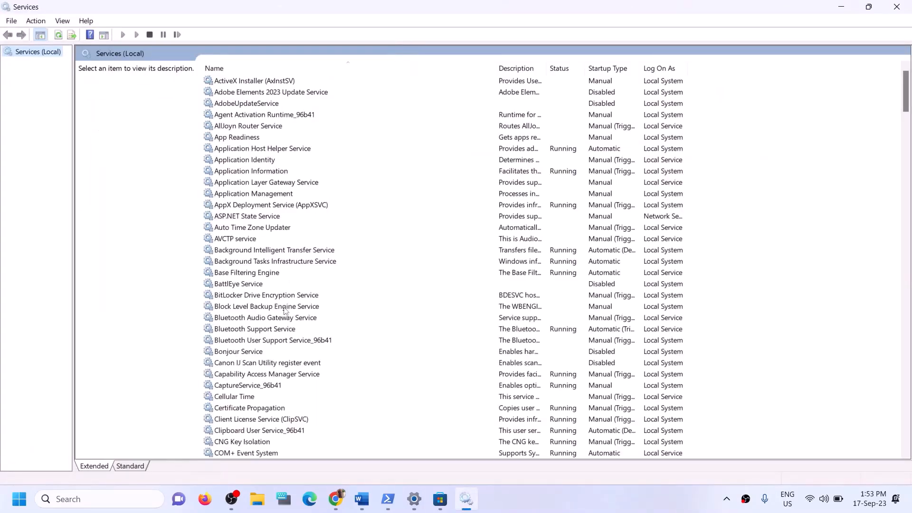
Find the IP Helper service, set its startup type to Automatic, apply it and close its properties.
{"action": "left_click", "coordinate": [285, 307]}
{"action": "key", "text": "i"}
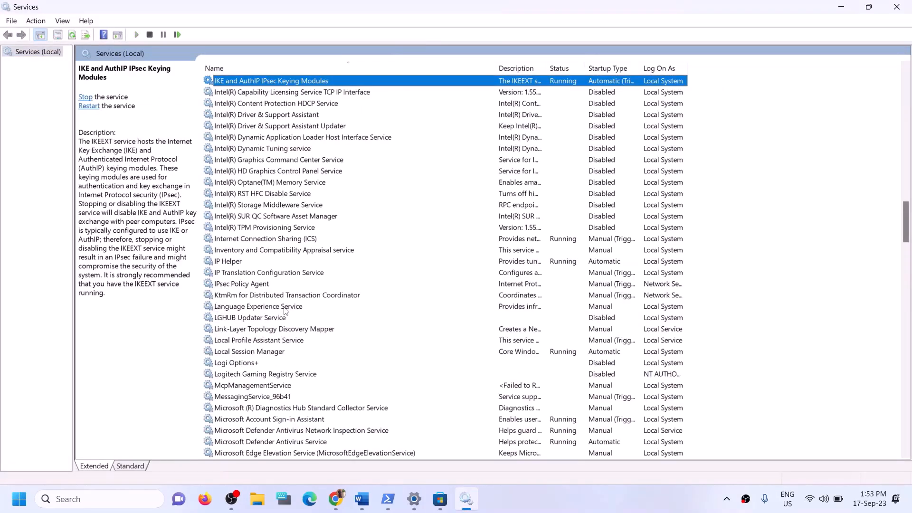
{"action": "left_click", "coordinate": [242, 265]}
{"action": "double_click", "coordinate": [240, 265]}
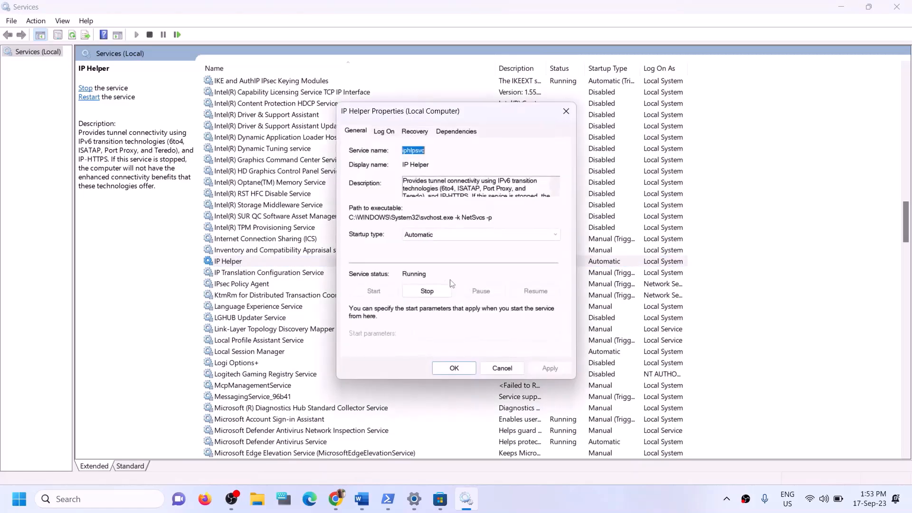
{"action": "left_click", "coordinate": [428, 234]}
{"action": "left_click", "coordinate": [426, 261]}
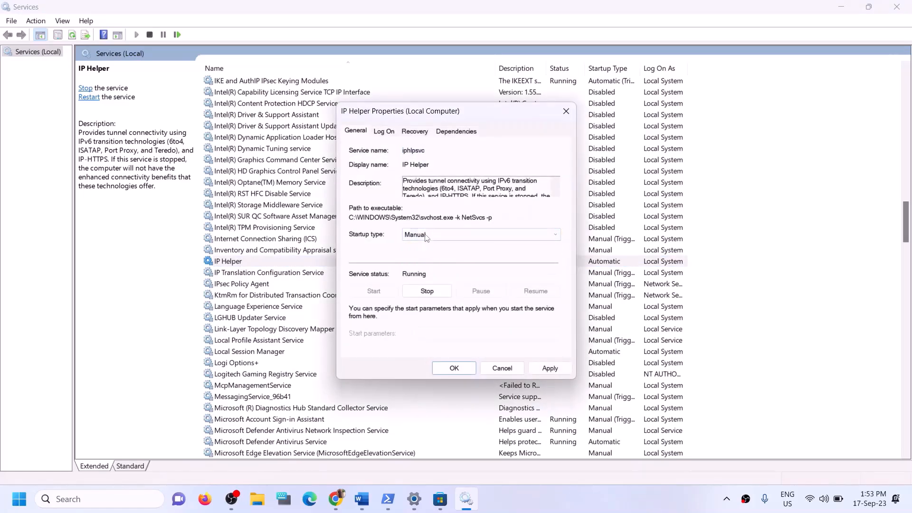
{"action": "left_click", "coordinate": [480, 234]}
{"action": "left_click", "coordinate": [421, 253]}
{"action": "left_click", "coordinate": [541, 368]}
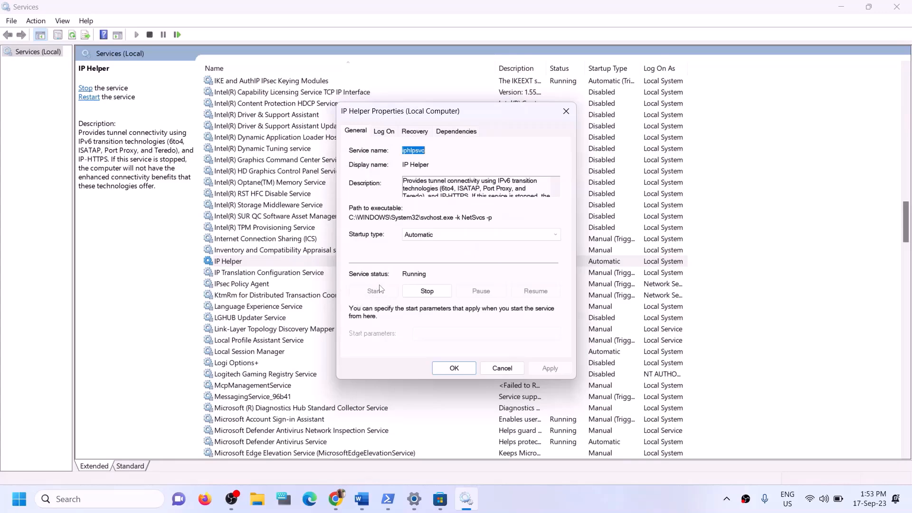
{"action": "left_click", "coordinate": [446, 367]}
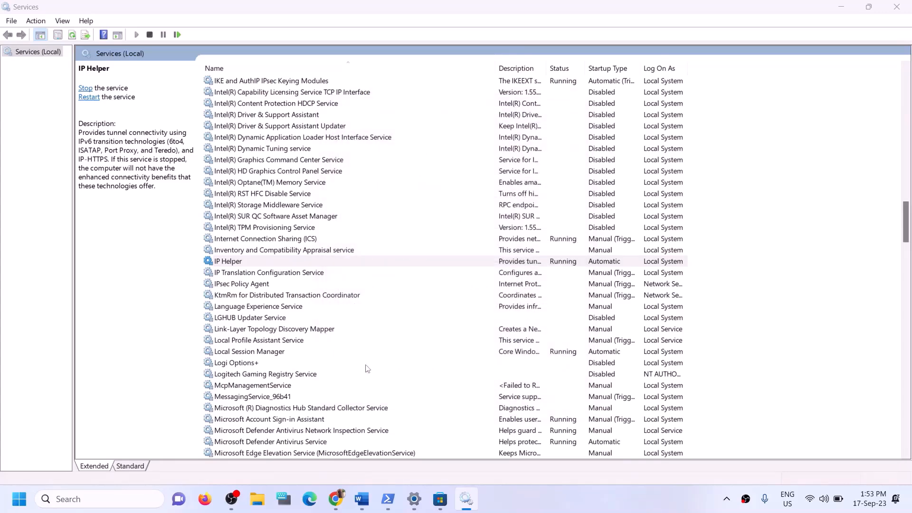
Set the Xbox Accessory Management Service's startup type to Automatic, apply it and close its properties.
{"action": "left_click", "coordinate": [305, 364]}
{"action": "key", "text": "x"}
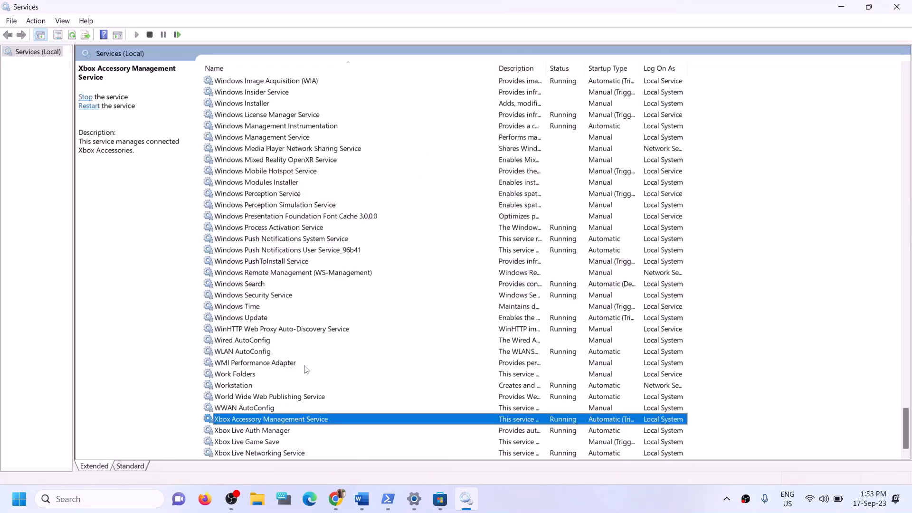
{"action": "double_click", "coordinate": [312, 420]}
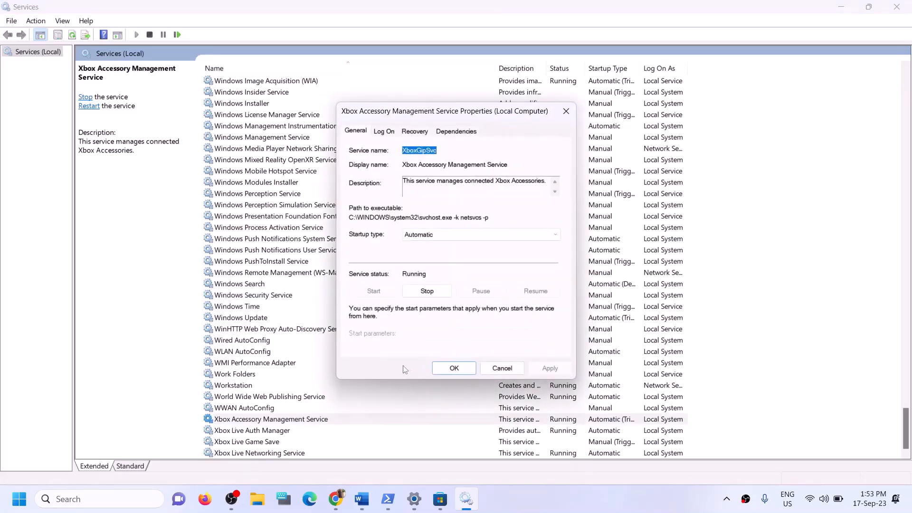
{"action": "left_click", "coordinate": [456, 236]}
{"action": "left_click", "coordinate": [435, 254]}
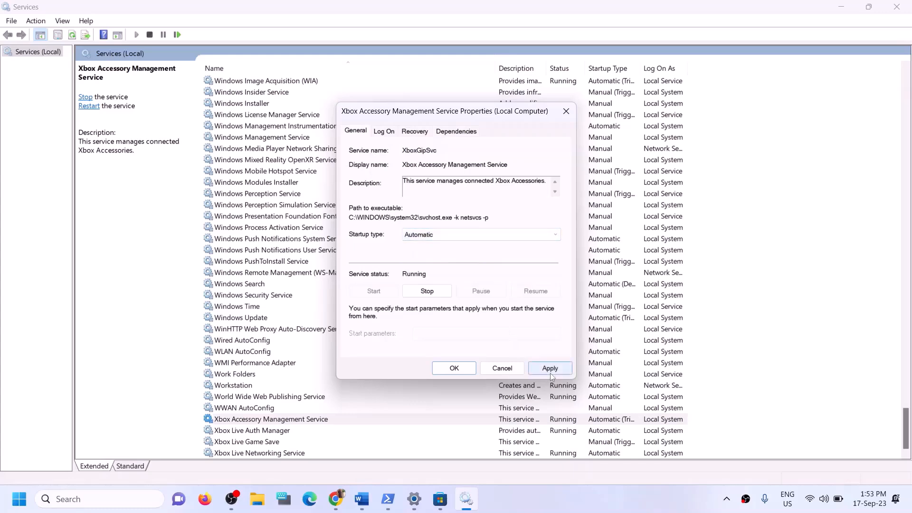
{"action": "left_click", "coordinate": [550, 371]}
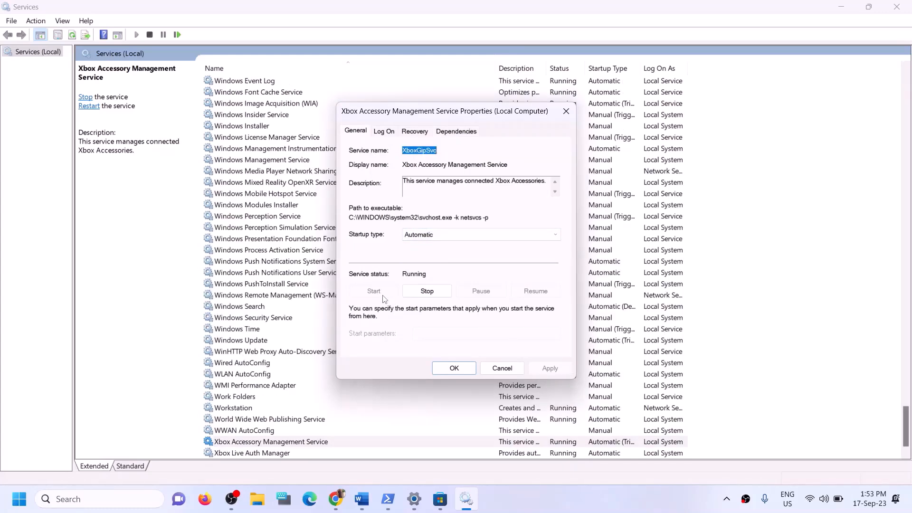
{"action": "left_click", "coordinate": [456, 368]}
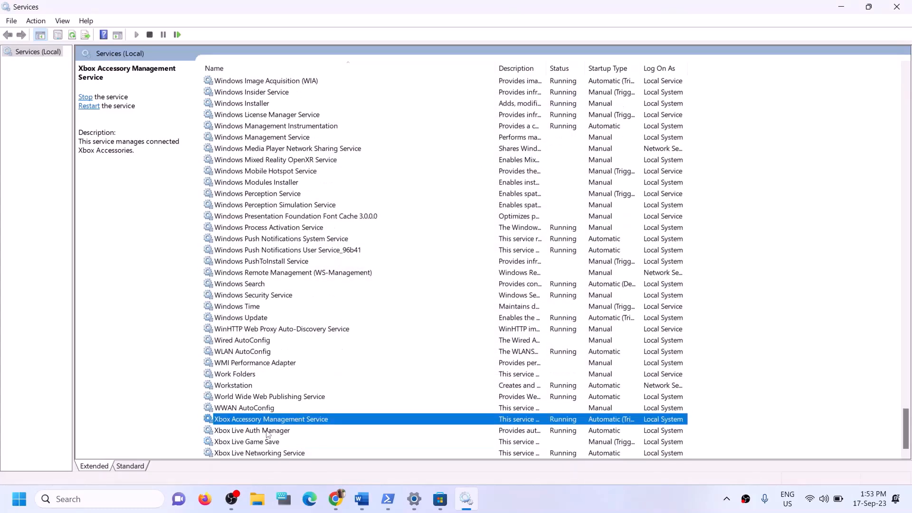
Set the Xbox Live Auth Manager service's startup type to Automatic, apply it and close its properties.
{"action": "left_click", "coordinate": [267, 432]}
{"action": "double_click", "coordinate": [268, 432]}
{"action": "left_click", "coordinate": [460, 235]}
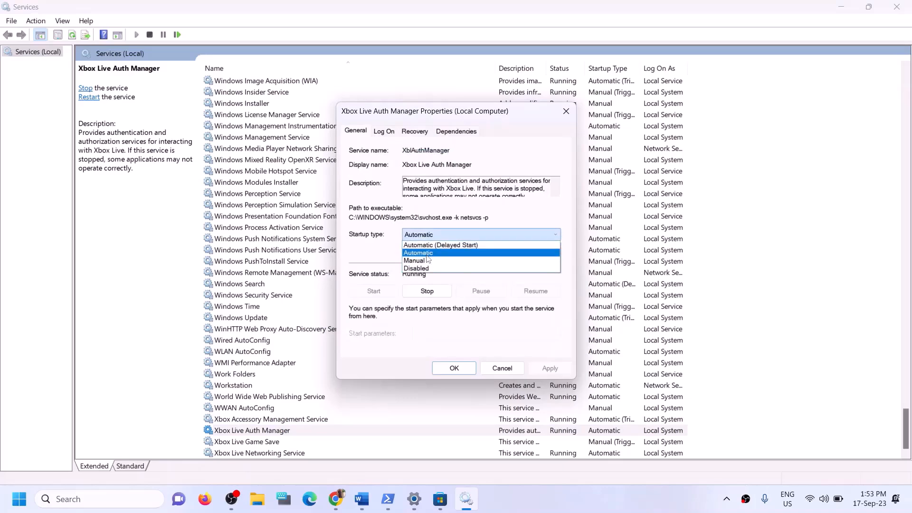
{"action": "left_click", "coordinate": [456, 240]}
{"action": "left_click", "coordinate": [540, 368]}
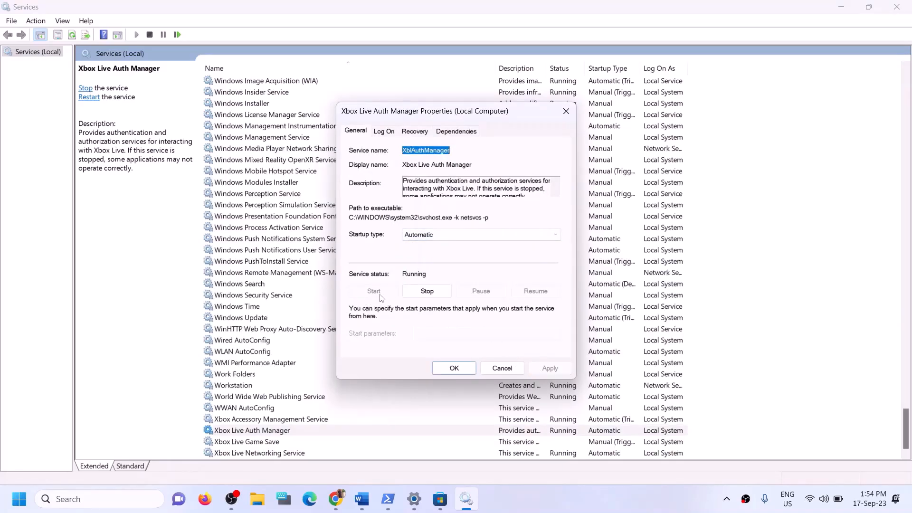
{"action": "left_click", "coordinate": [463, 368]}
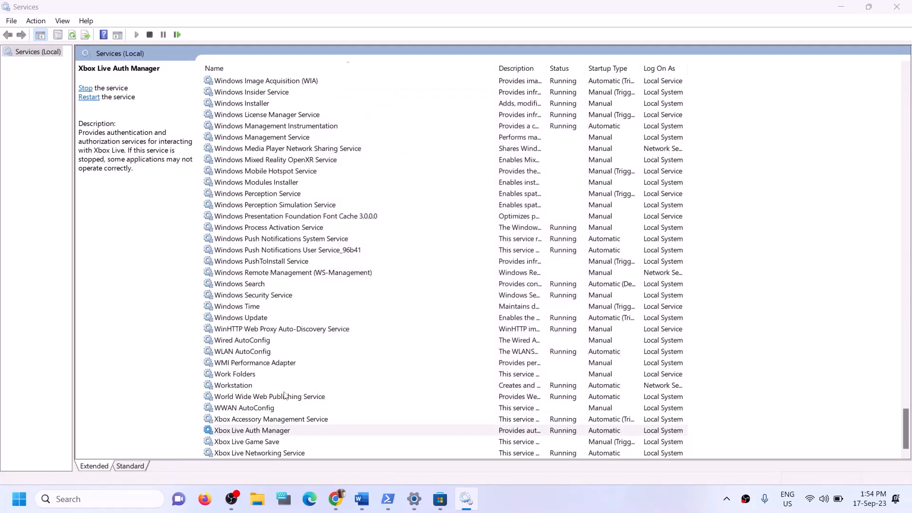
Set the Xbox Live Game Save service's startup type to Automatic, apply it, start the service and close its properties.
{"action": "left_click", "coordinate": [255, 442]}
{"action": "double_click", "coordinate": [255, 443]}
{"action": "left_click", "coordinate": [444, 238]}
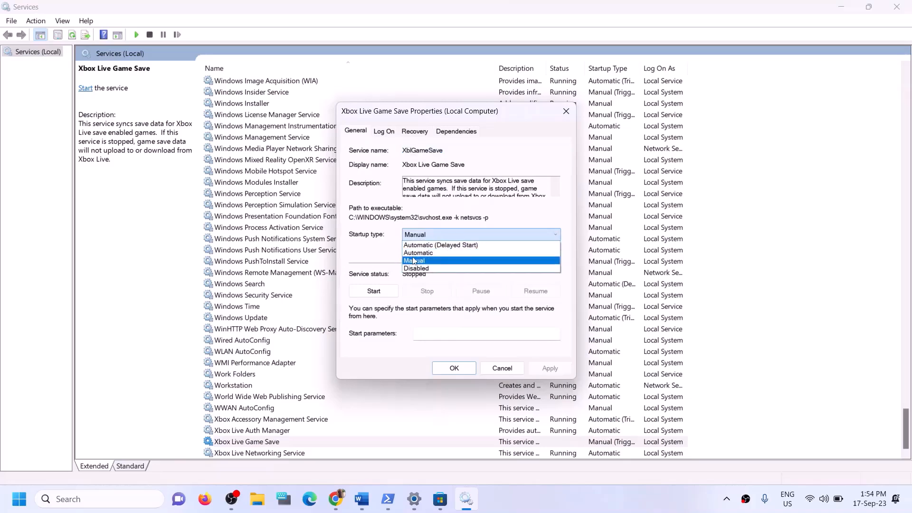
{"action": "left_click", "coordinate": [414, 252]}
{"action": "left_click", "coordinate": [549, 368]}
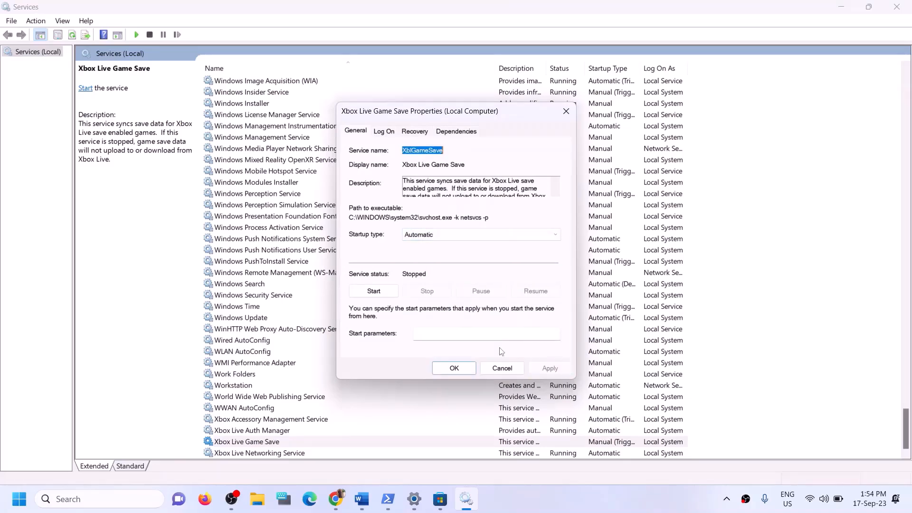
{"action": "left_click", "coordinate": [375, 292]}
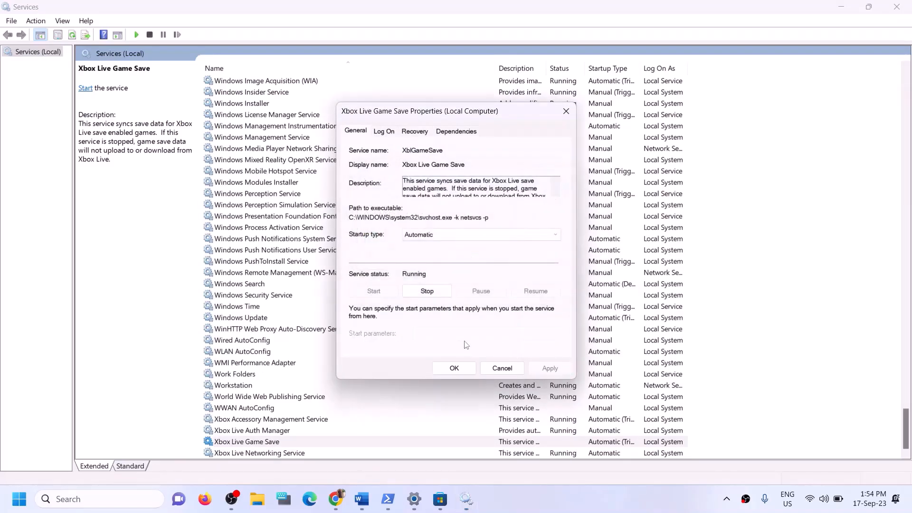
{"action": "left_click", "coordinate": [453, 369]}
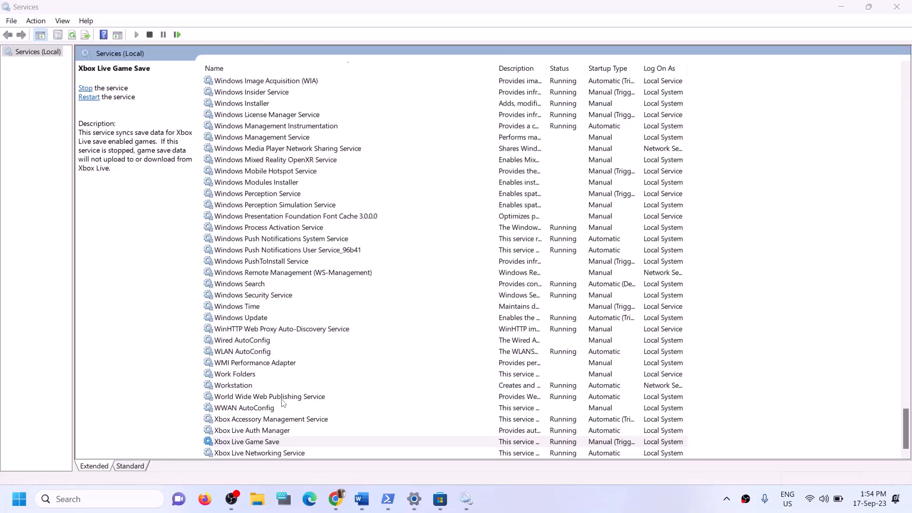
Set the Xbox Live Networking Service's startup type to Automatic, apply it and close its properties.
{"action": "double_click", "coordinate": [275, 454]}
{"action": "left_click", "coordinate": [449, 234]}
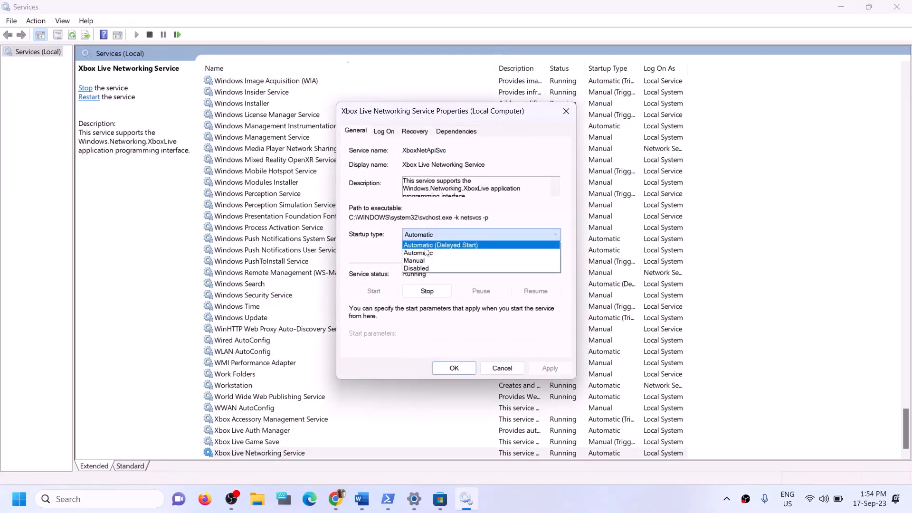
{"action": "left_click", "coordinate": [424, 253]}
{"action": "left_click", "coordinate": [555, 368]}
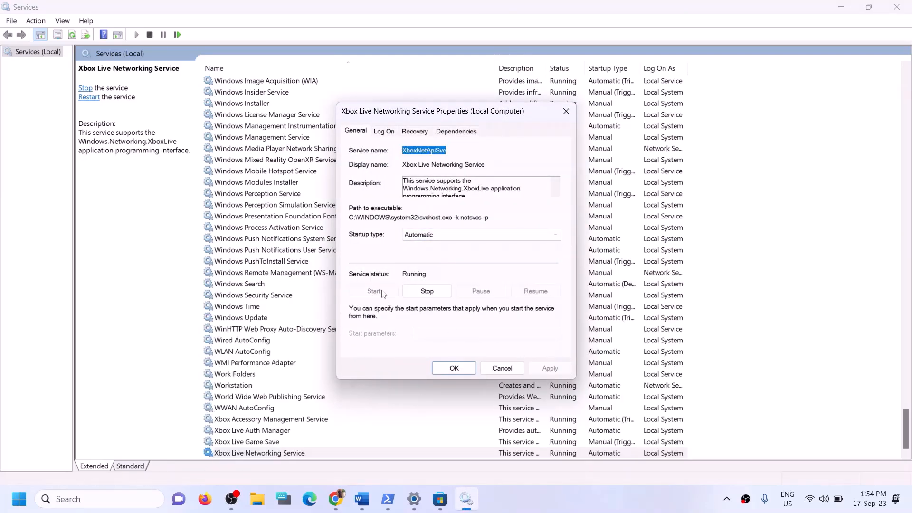
{"action": "left_click", "coordinate": [442, 364]}
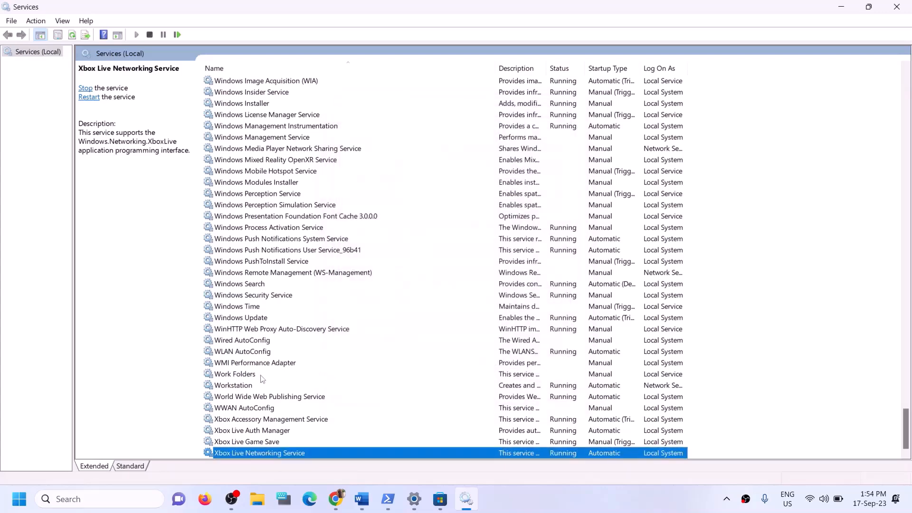
Set the Windows Update service's startup type to Automatic, apply it and close its properties.
{"action": "left_click", "coordinate": [263, 318]}
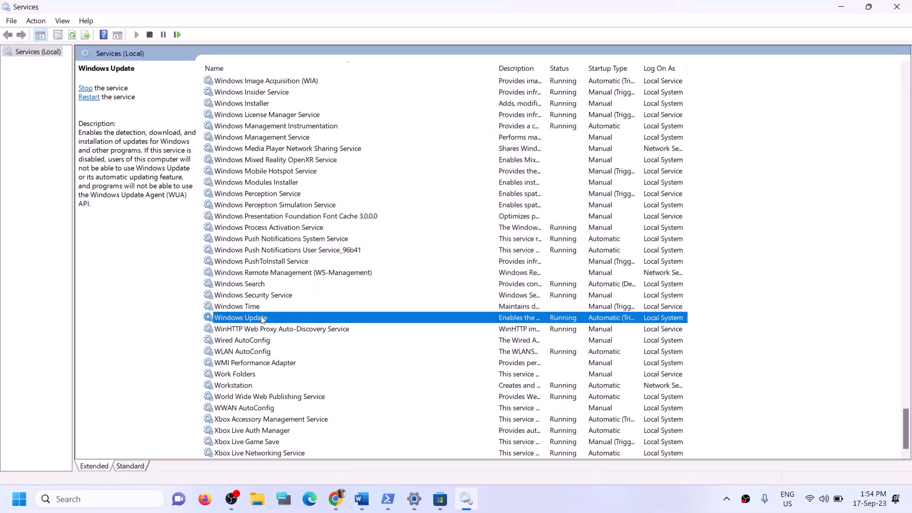
{"action": "double_click", "coordinate": [370, 321]}
{"action": "left_click", "coordinate": [452, 241]}
{"action": "left_click", "coordinate": [440, 254]}
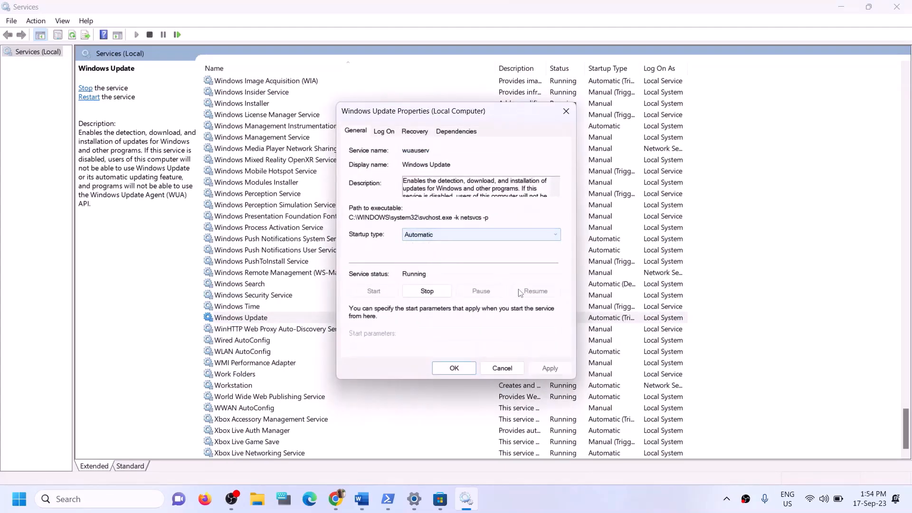
{"action": "left_click", "coordinate": [549, 368]}
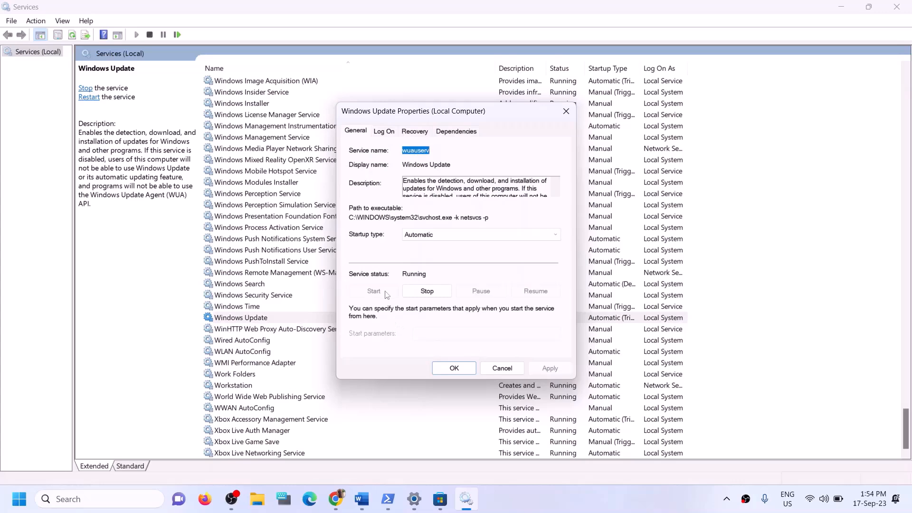
{"action": "left_click", "coordinate": [452, 368]}
Find the two Gaming Services entries in the services list and check their status and startup type.
{"action": "left_click", "coordinate": [309, 252]}
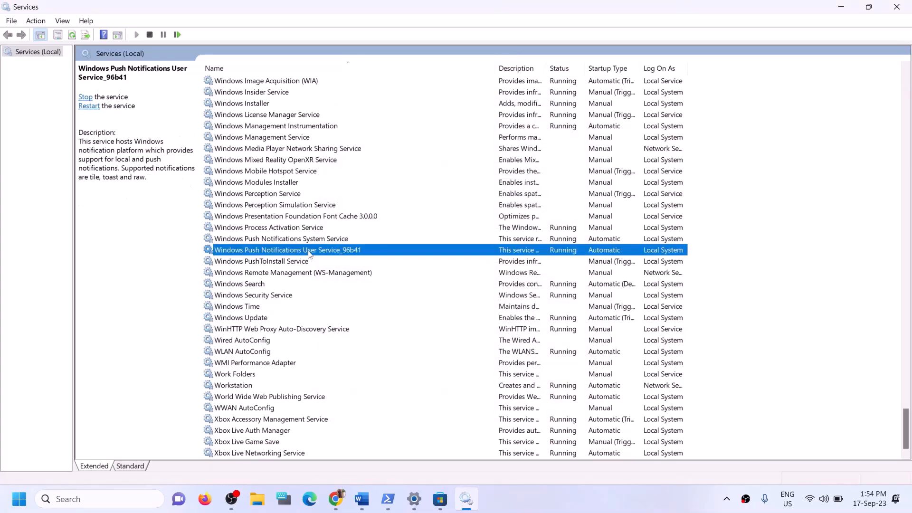
{"action": "key", "text": "g"}
{"action": "scroll", "coordinate": [392, 234], "scroll_direction": "up", "scroll_amount": 3}
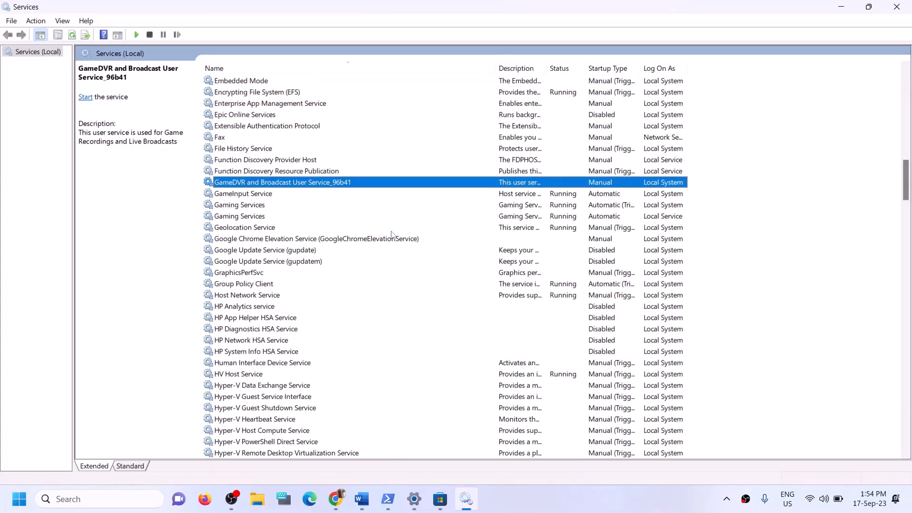
{"action": "left_click", "coordinate": [551, 209]}
{"action": "left_click", "coordinate": [552, 219]}
{"action": "left_click", "coordinate": [549, 209]}
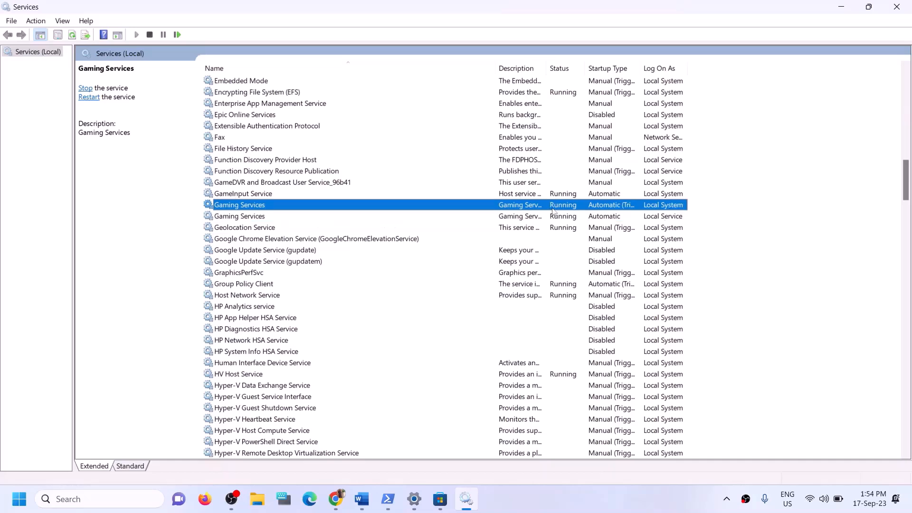
{"action": "left_click", "coordinate": [559, 219]}
{"action": "left_click", "coordinate": [559, 209]}
{"action": "left_click", "coordinate": [556, 218]}
{"action": "left_click", "coordinate": [556, 208]}
{"action": "right_click", "coordinate": [556, 206]}
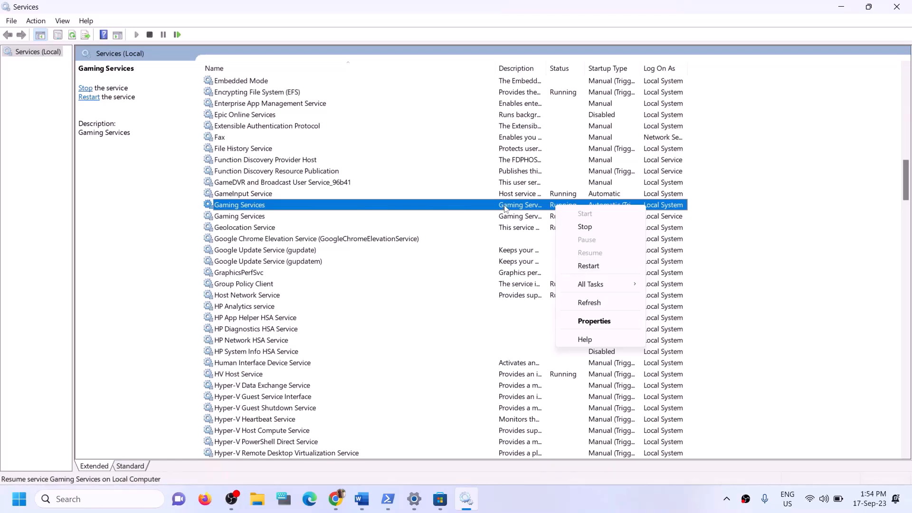
{"action": "left_click", "coordinate": [571, 207]}
{"action": "left_click", "coordinate": [568, 220]}
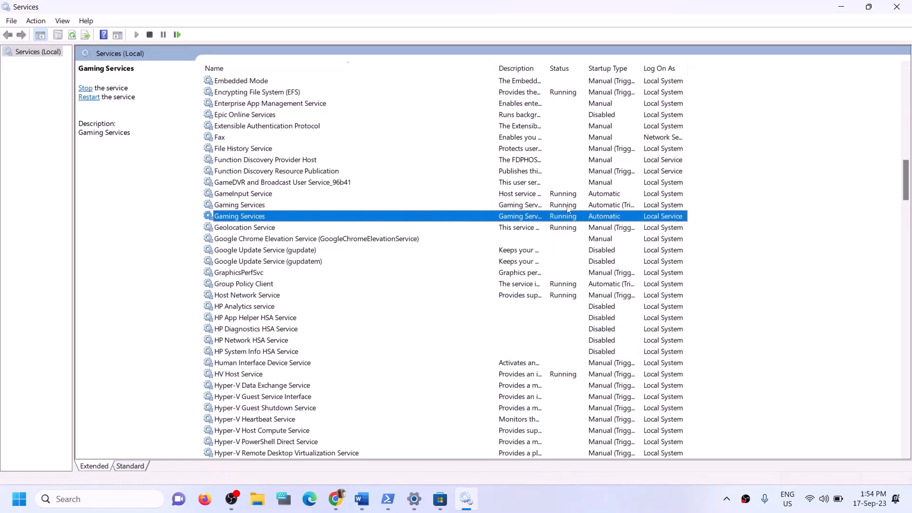
Stop both Gaming Services entries, first the Local System one and then the Local Service one.
{"action": "left_click", "coordinate": [565, 209]}
{"action": "right_click", "coordinate": [561, 207]}
{"action": "left_click", "coordinate": [589, 227]}
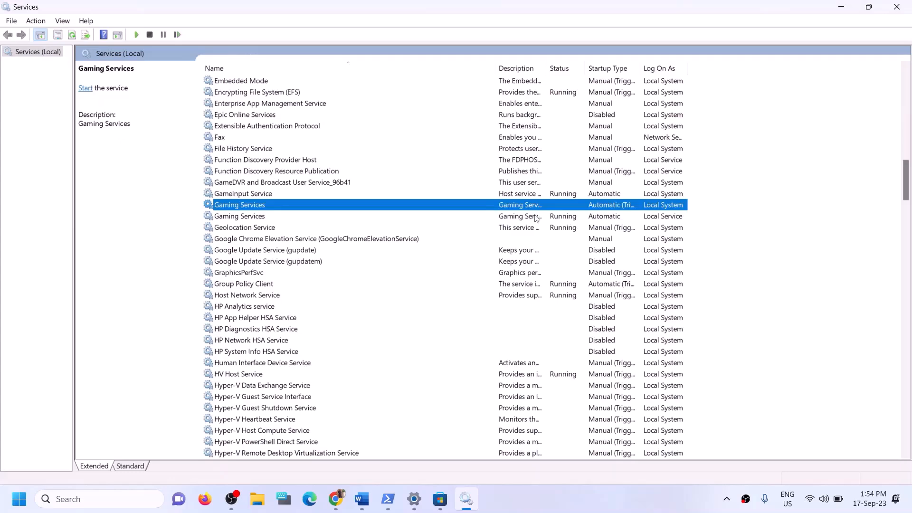
{"action": "left_click", "coordinate": [531, 220]}
{"action": "right_click", "coordinate": [532, 220]}
{"action": "left_click", "coordinate": [572, 237]}
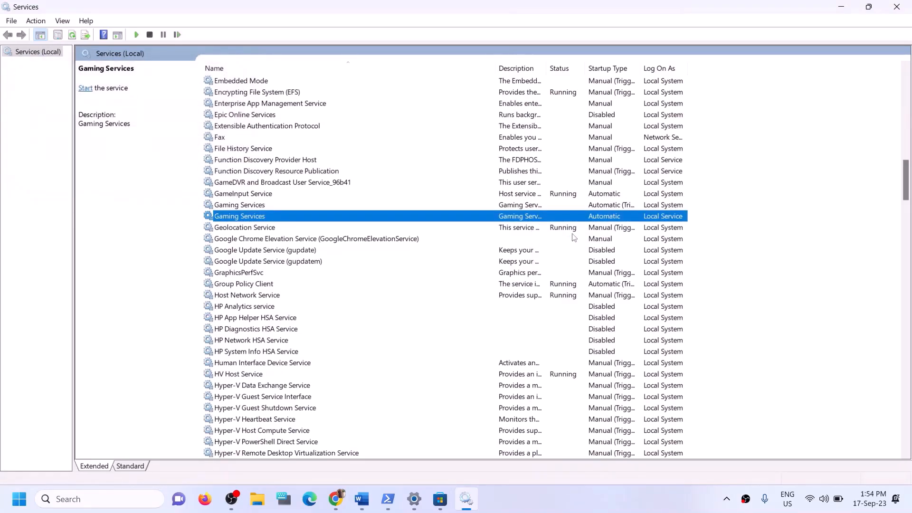
{"action": "left_click", "coordinate": [518, 205]}
{"action": "right_click", "coordinate": [519, 205]}
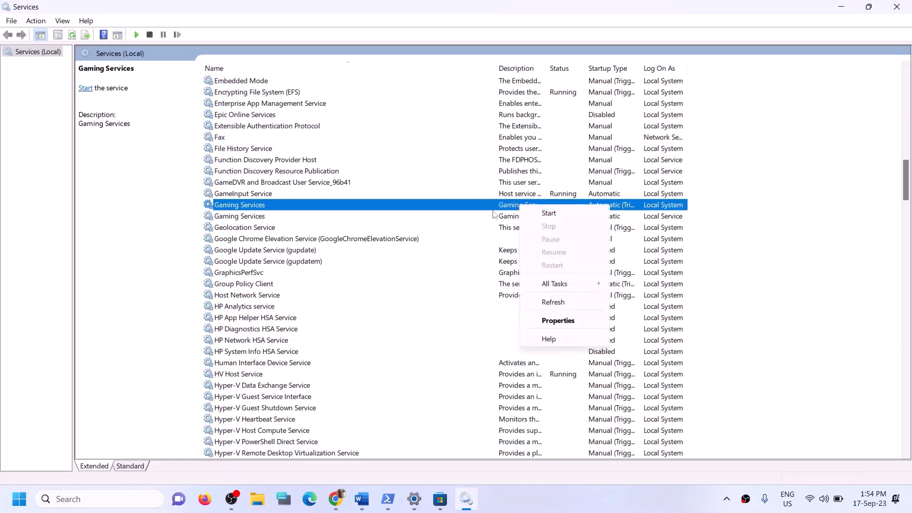
{"action": "left_click", "coordinate": [255, 221]}
{"action": "left_click", "coordinate": [256, 210]}
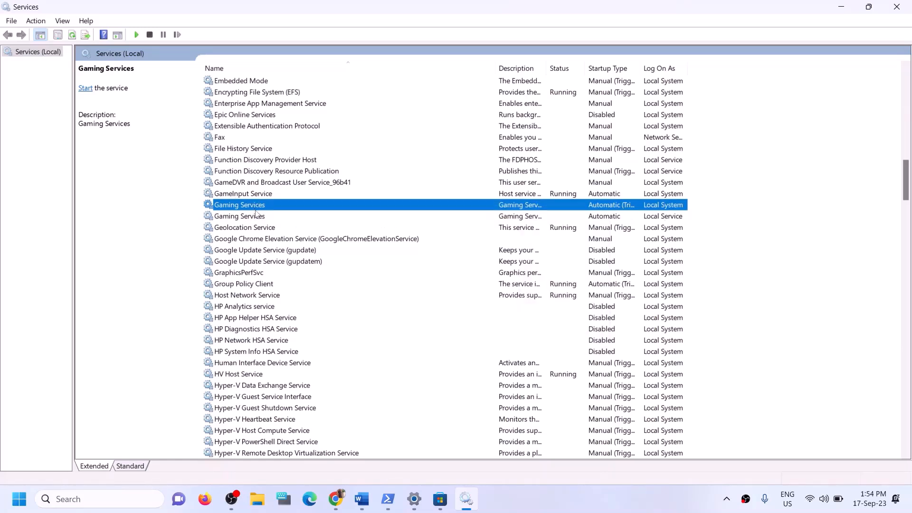
{"action": "left_click", "coordinate": [255, 217]}
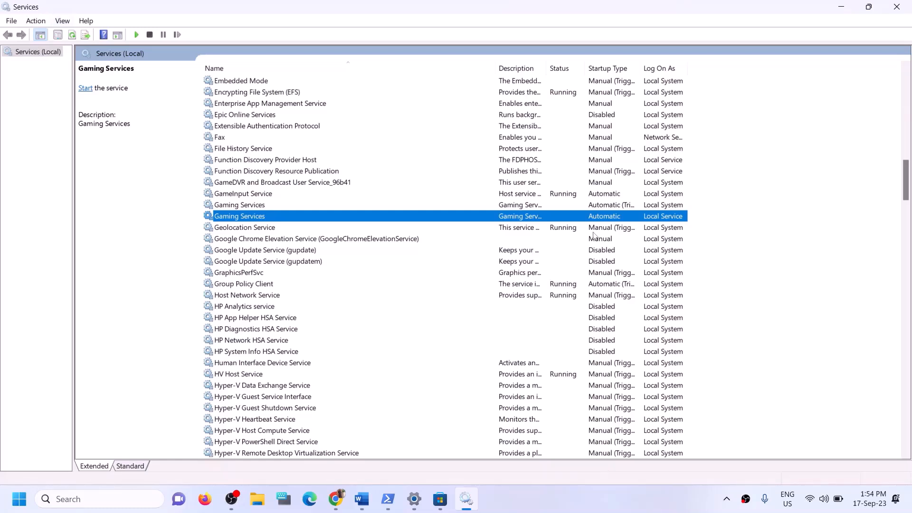
Start both Gaming Services entries again, first the Local System one and then the Local Service one.
{"action": "left_click", "coordinate": [508, 209]}
{"action": "right_click", "coordinate": [515, 206]}
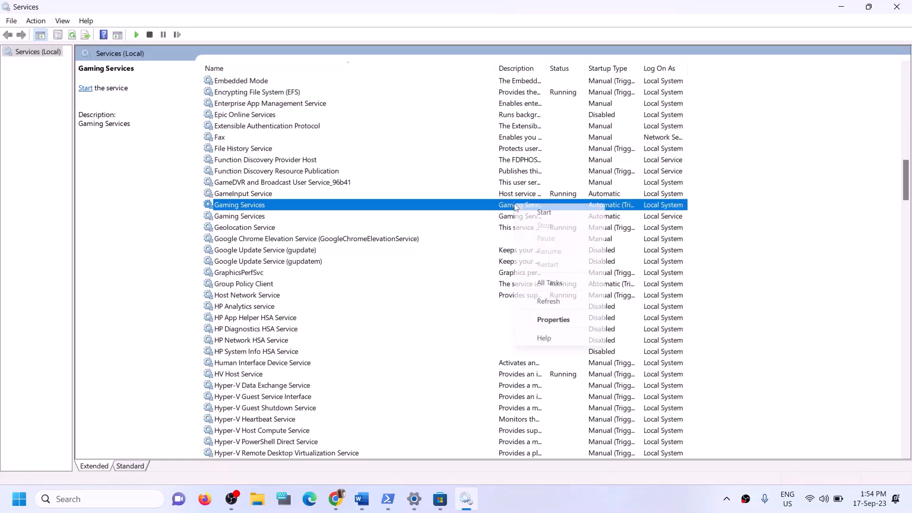
{"action": "left_click", "coordinate": [542, 212]}
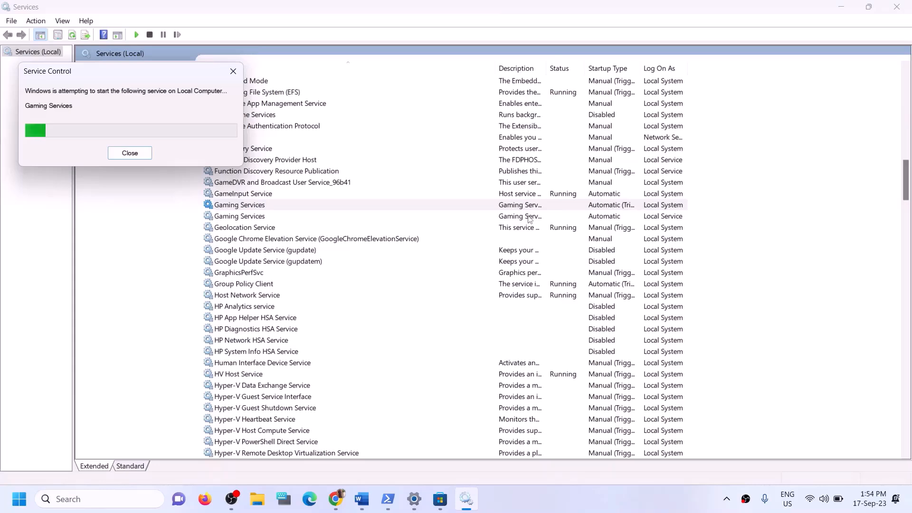
{"action": "left_click", "coordinate": [526, 218]}
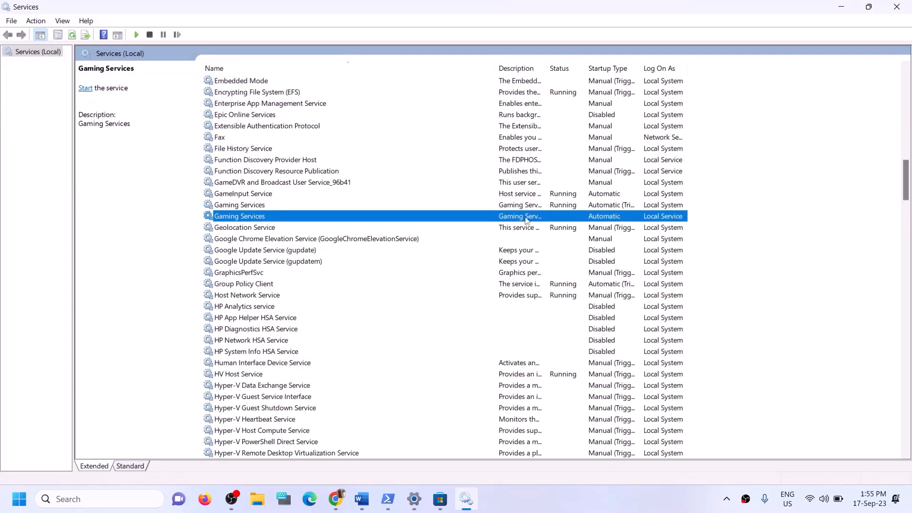
{"action": "right_click", "coordinate": [526, 219]}
{"action": "left_click", "coordinate": [559, 225]}
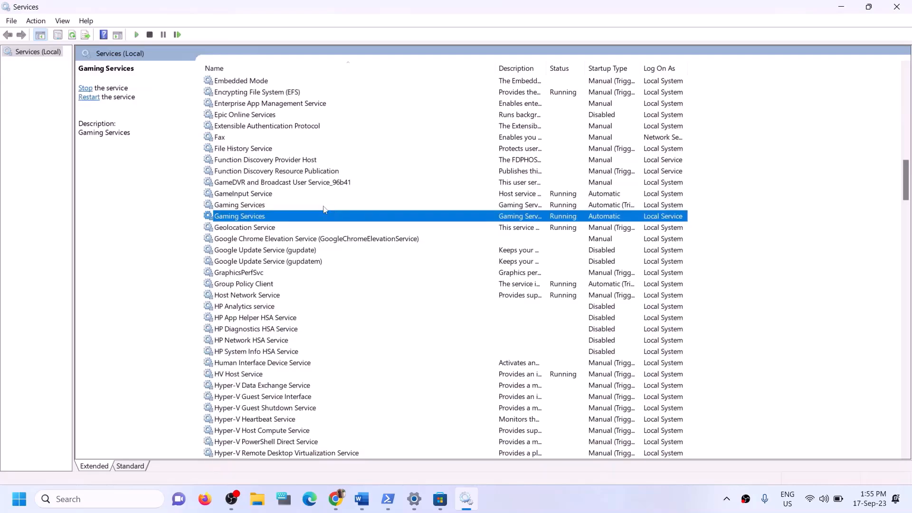
Set the Microsoft Store Install Service's startup type to Automatic, apply it, and close its properties and the Services window.
{"action": "left_click", "coordinate": [259, 204]}
{"action": "key", "text": "m"}
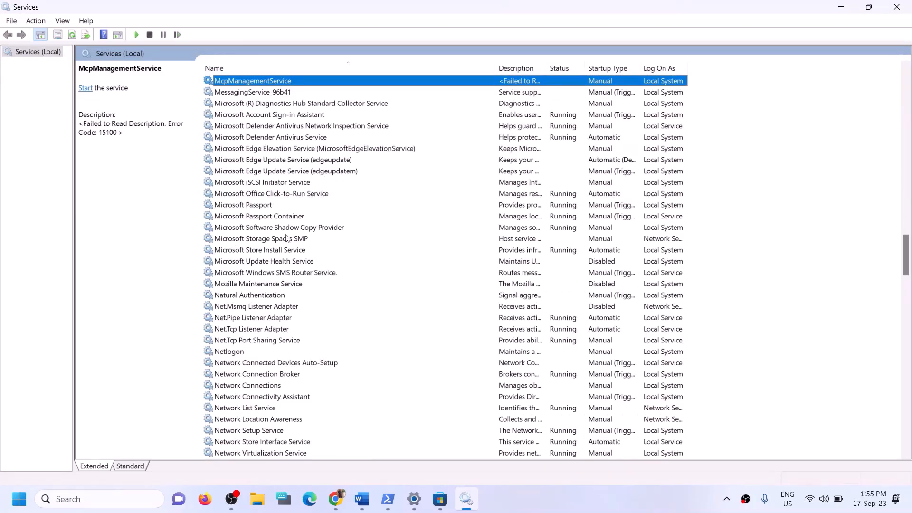
{"action": "left_click", "coordinate": [285, 250]}
{"action": "double_click", "coordinate": [370, 254]}
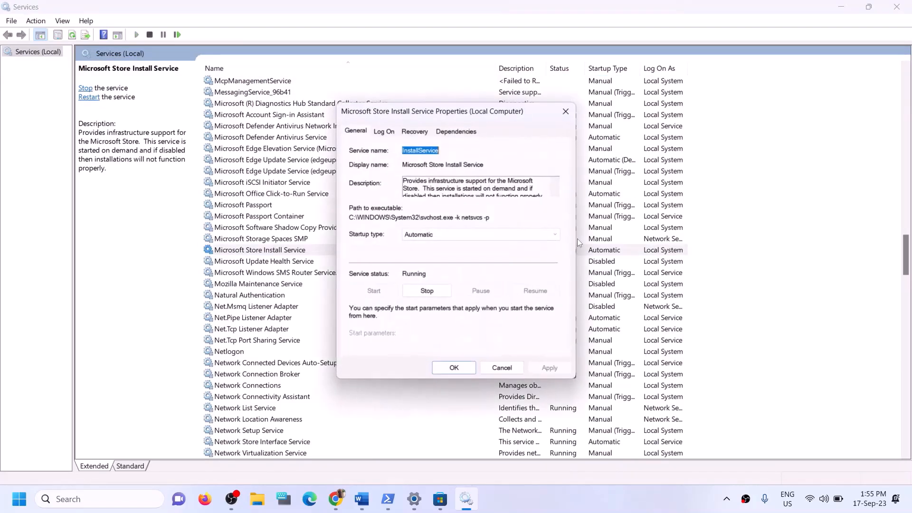
{"action": "left_click", "coordinate": [441, 232]}
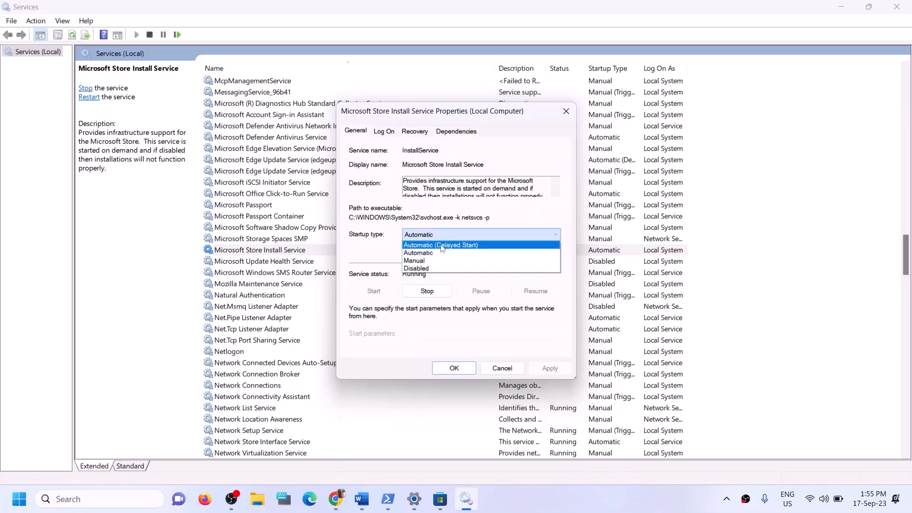
{"action": "left_click", "coordinate": [436, 245]}
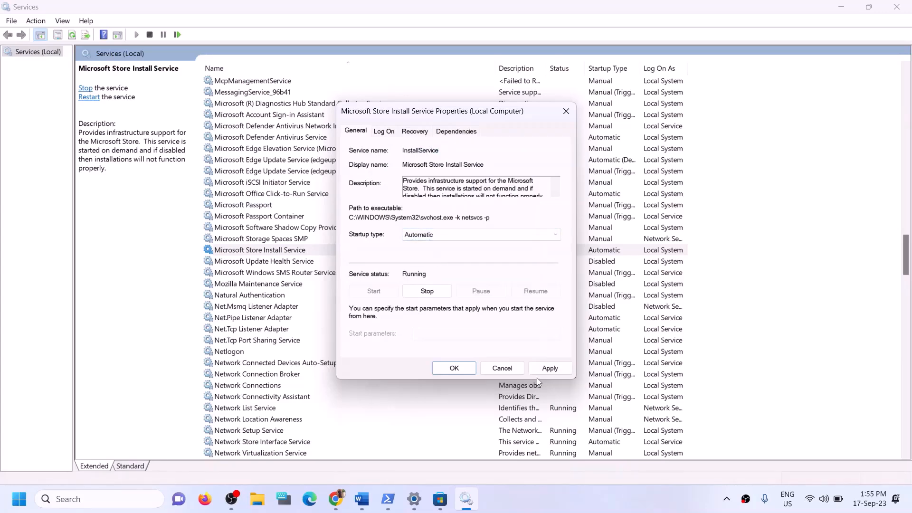
{"action": "left_click", "coordinate": [541, 369]}
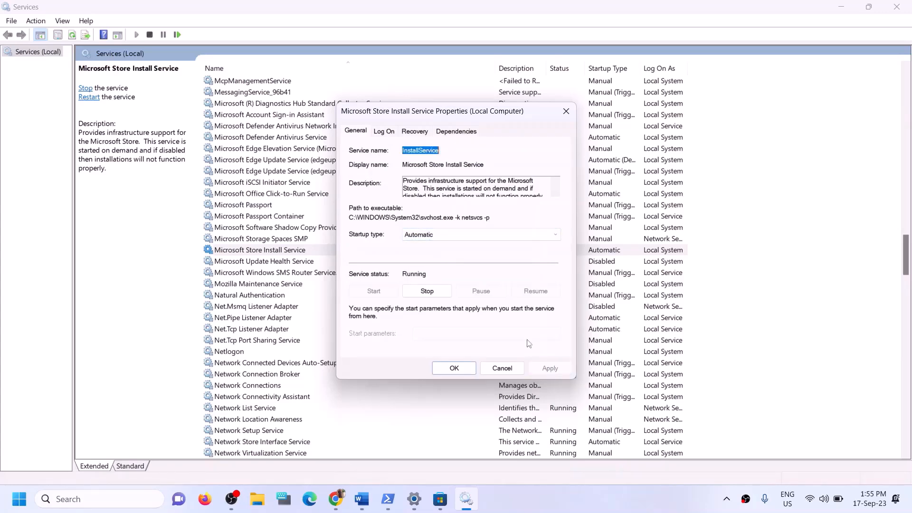
{"action": "left_click", "coordinate": [454, 369]}
{"action": "left_click", "coordinate": [896, 9]}
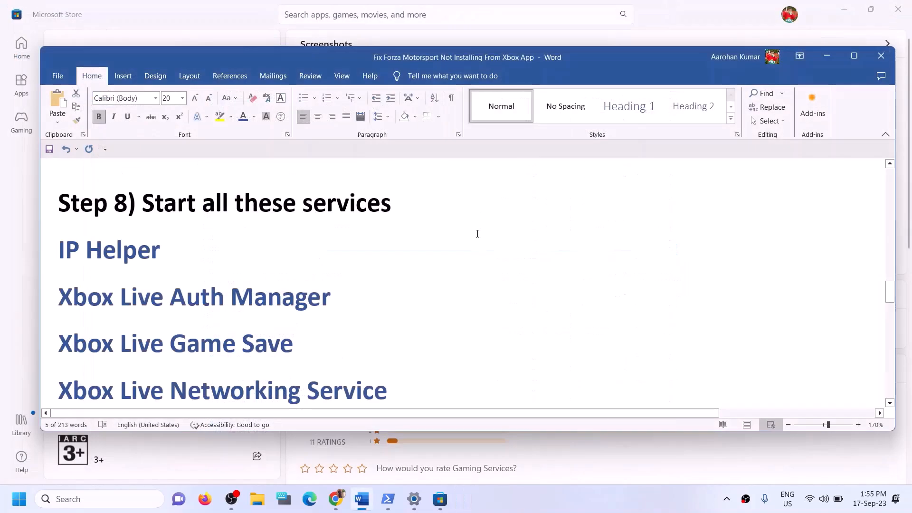
Find and highlight the Step 9 instruction "Update Windows" in the Word document, then open the Windows Update page in Settings.
{"action": "scroll", "coordinate": [291, 269], "scroll_direction": "down", "scroll_amount": 7}
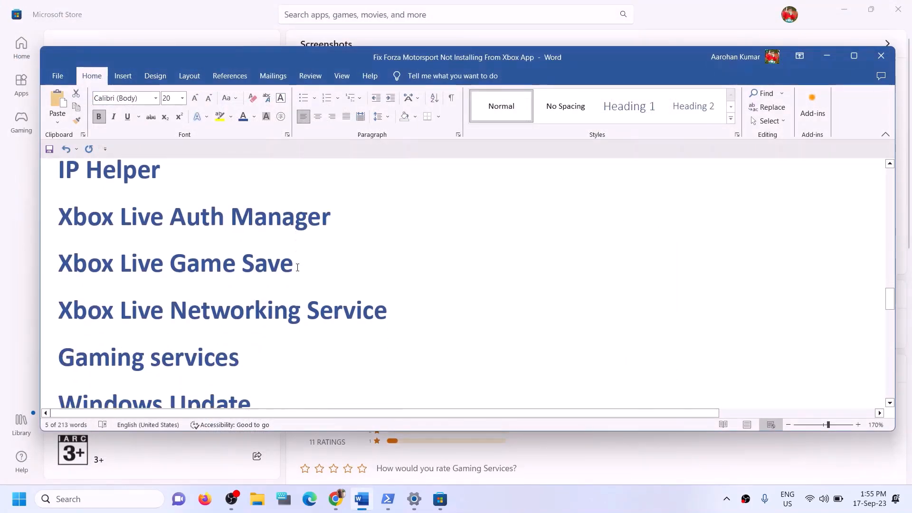
{"action": "scroll", "coordinate": [297, 267], "scroll_direction": "up", "scroll_amount": 1}
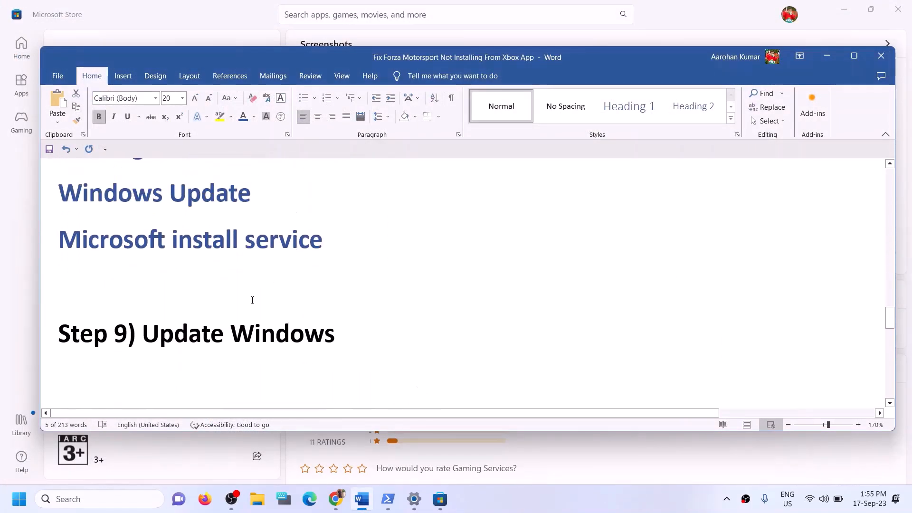
{"action": "left_click_drag", "start_coordinate": [143, 334], "coordinate": [414, 329]}
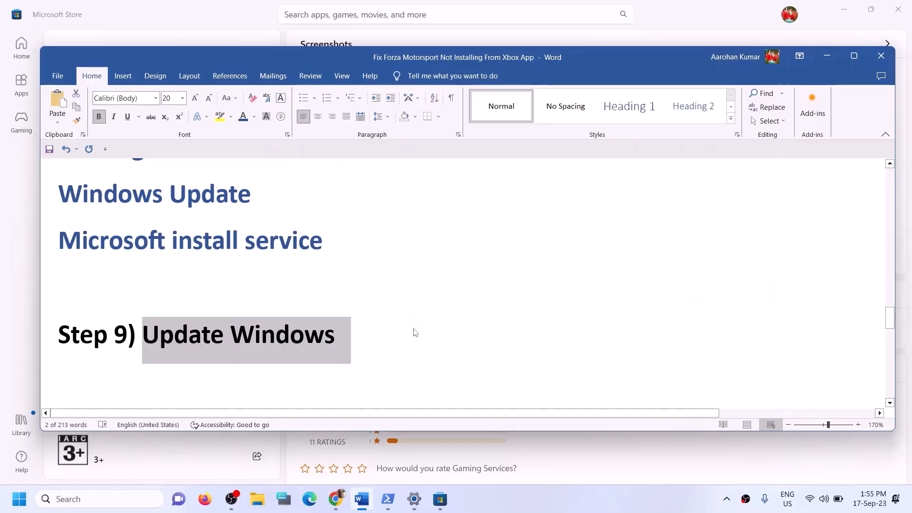
{"action": "key", "text": "alt+Tab"}
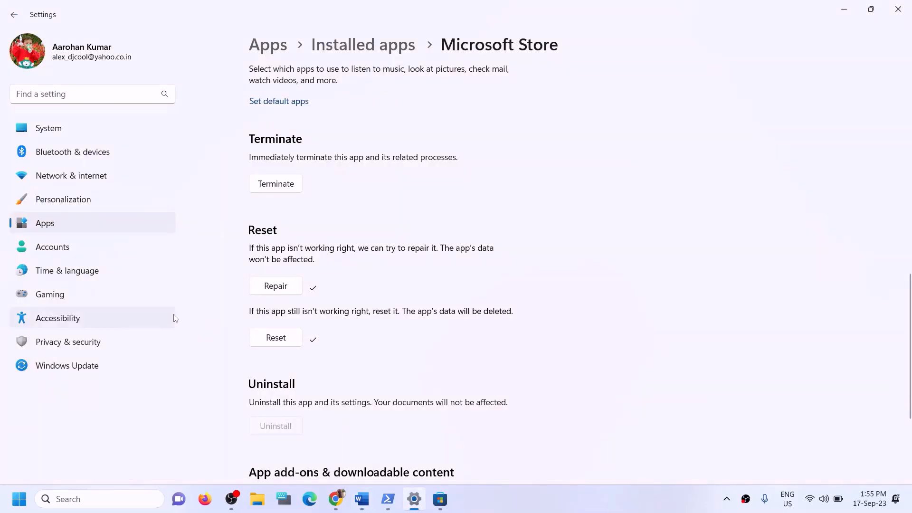
{"action": "left_click", "coordinate": [71, 365]}
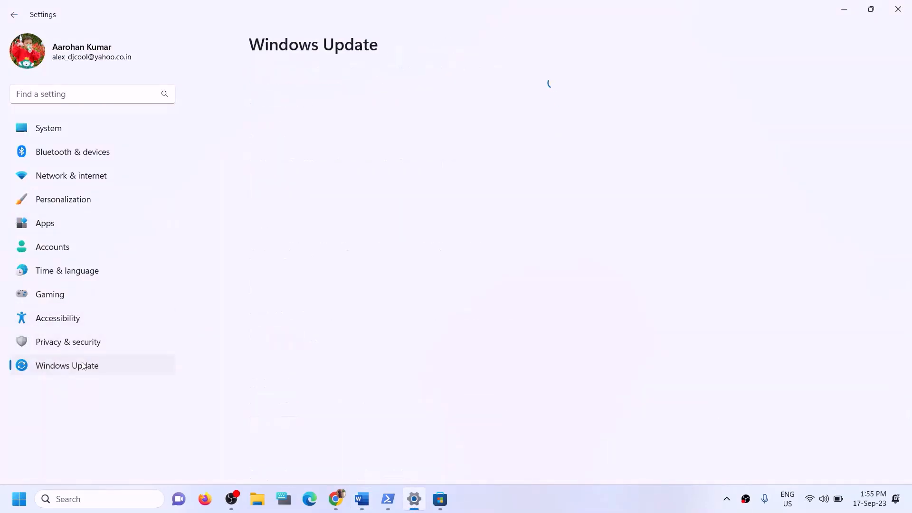
Check for available Windows updates and close the Settings window.
{"action": "left_click", "coordinate": [805, 99]}
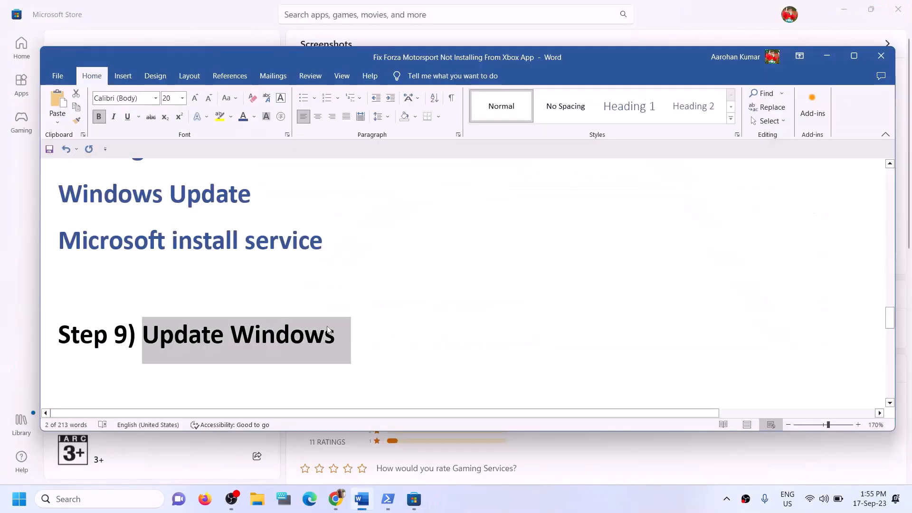
Copy the WSRESET command from Step 10 of the Word document and run it through Windows search.
{"action": "scroll", "coordinate": [328, 329], "scroll_direction": "down", "scroll_amount": 3}
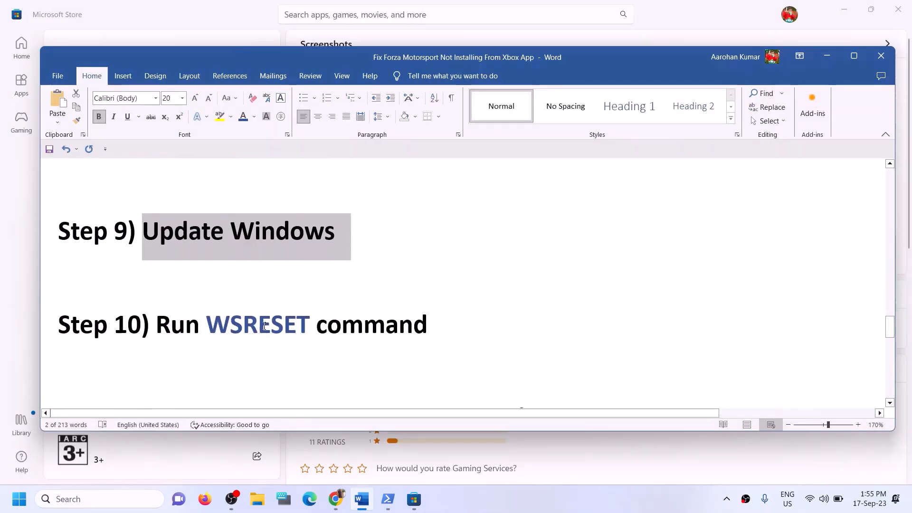
{"action": "scroll", "coordinate": [263, 283], "scroll_direction": "up", "scroll_amount": 1}
{"action": "scroll", "coordinate": [263, 283], "scroll_direction": "up", "scroll_amount": 1}
{"action": "double_click", "coordinate": [264, 330]}
{"action": "key", "text": "ctrl+c"}
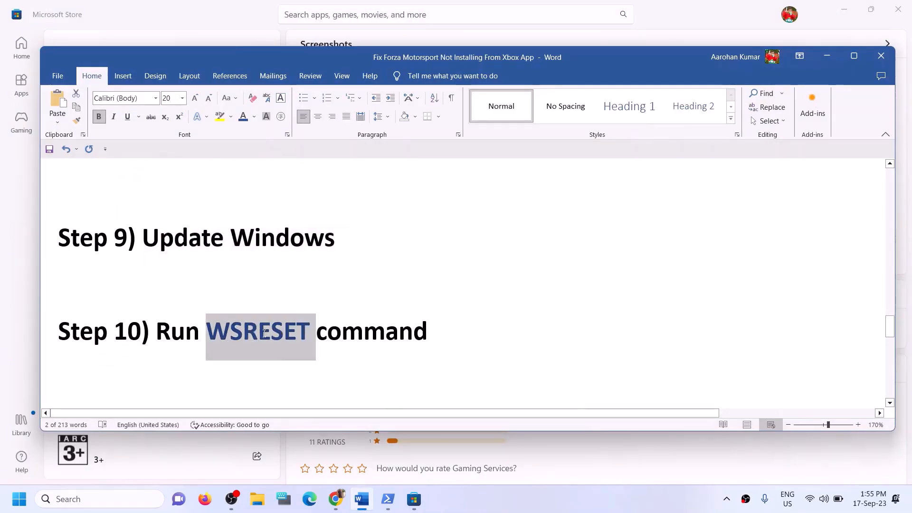
{"action": "left_click", "coordinate": [123, 506]}
{"action": "key", "text": "ctrl+v"}
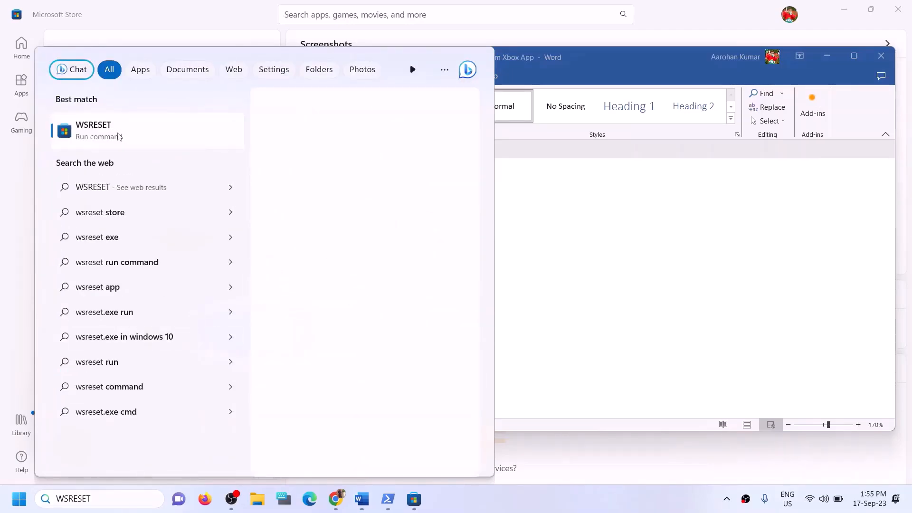
{"action": "key", "text": "Return"}
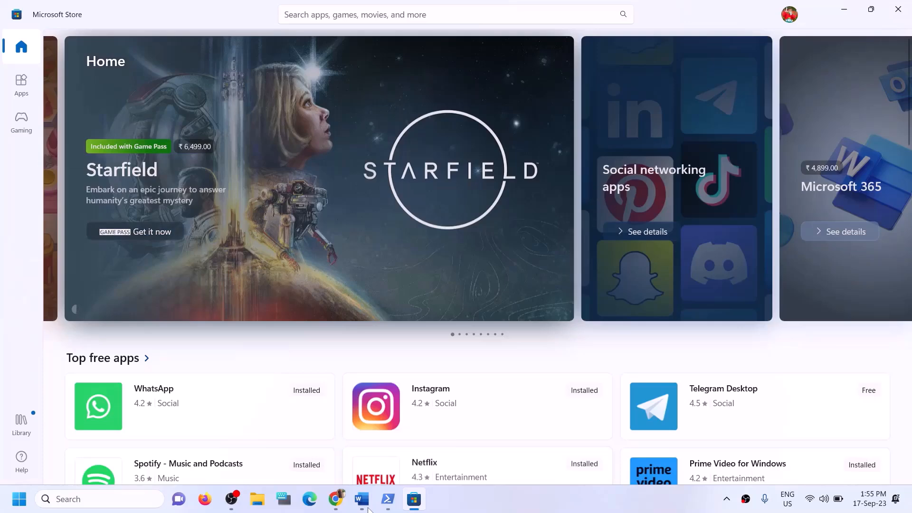
Return to the Word document and find the Step 11 instructions for uninstalling and reinstalling the Xbox App/Store.
{"action": "left_click", "coordinate": [361, 499]}
{"action": "double_click", "coordinate": [258, 339]}
{"action": "scroll", "coordinate": [259, 342], "scroll_direction": "down", "scroll_amount": 3}
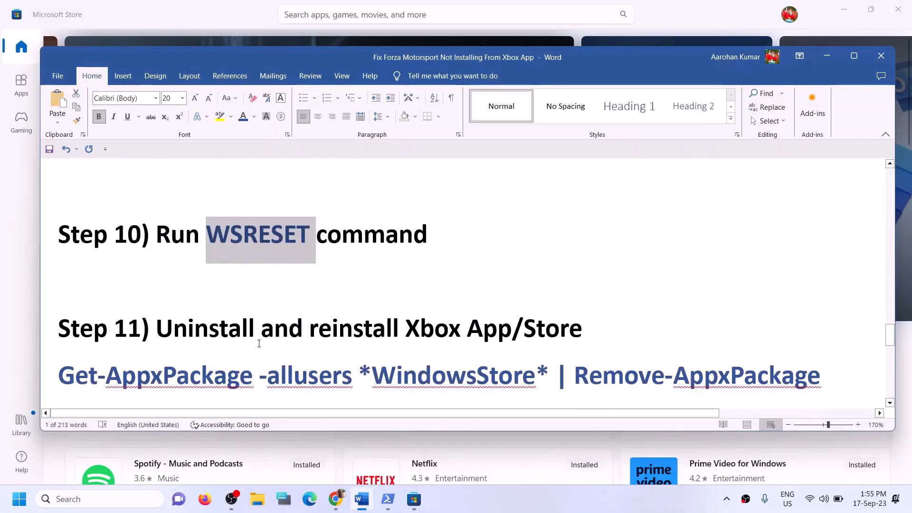
Following Step 11 of the Word document, find the Xbox app through Windows search and uninstall it.
{"action": "scroll", "coordinate": [259, 343], "scroll_direction": "down", "scroll_amount": 1}
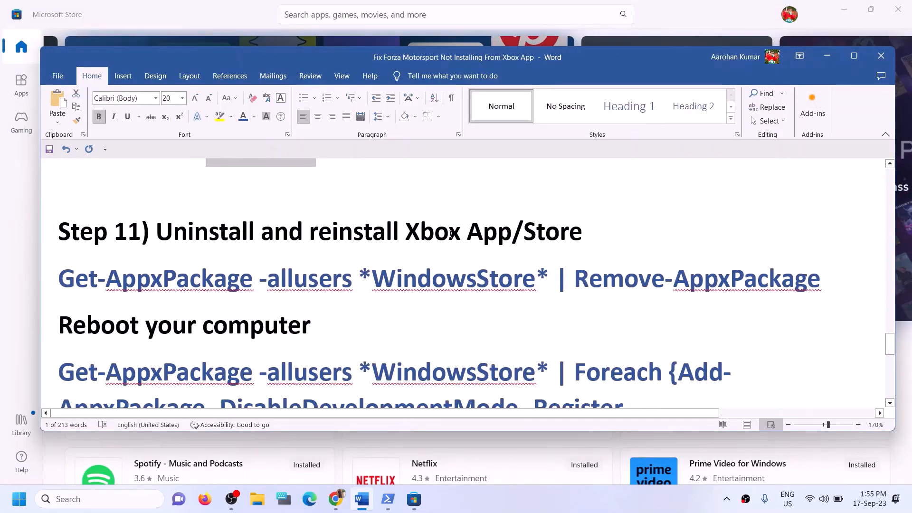
{"action": "left_click_drag", "start_coordinate": [313, 238], "coordinate": [591, 240]}
{"action": "left_click", "coordinate": [105, 281]}
{"action": "scroll", "coordinate": [423, 305], "scroll_direction": "down", "scroll_amount": 2}
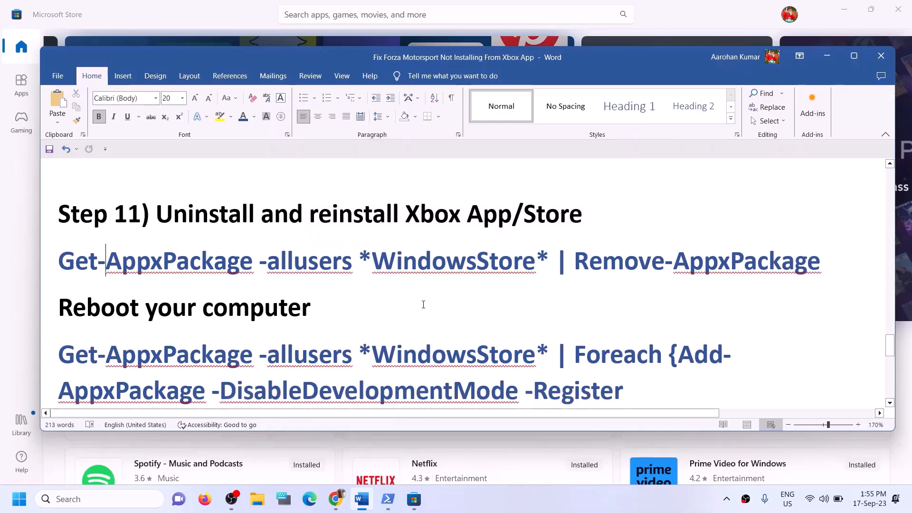
{"action": "scroll", "coordinate": [423, 304], "scroll_direction": "up", "scroll_amount": 1}
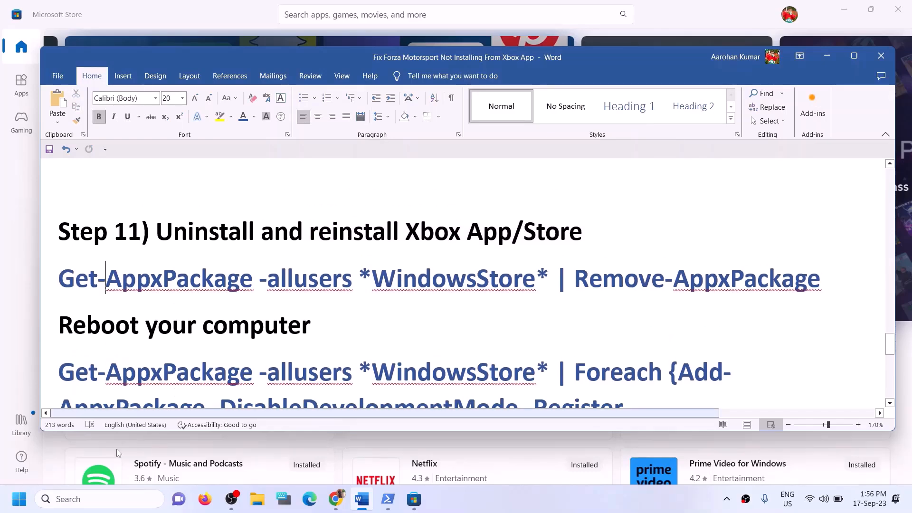
{"action": "left_click", "coordinate": [93, 498]}
{"action": "type", "text": "xb"}
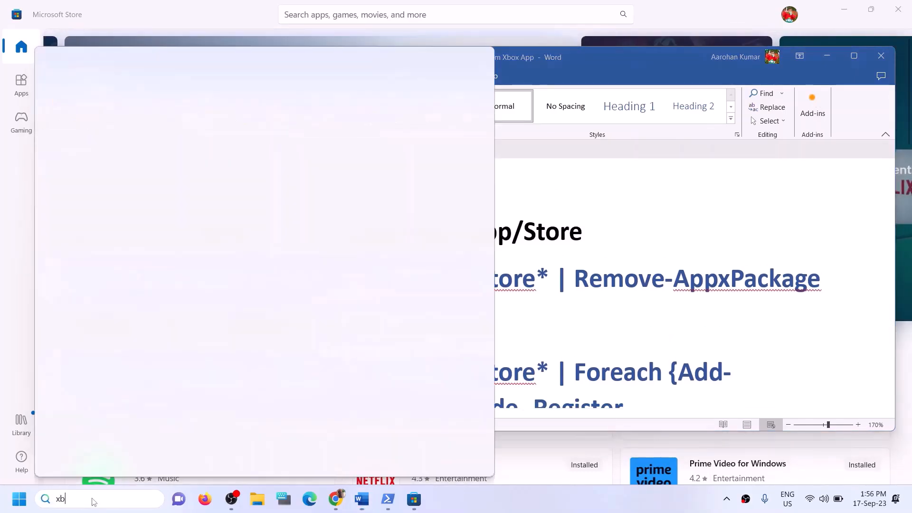
{"action": "type", "text": "ox"}
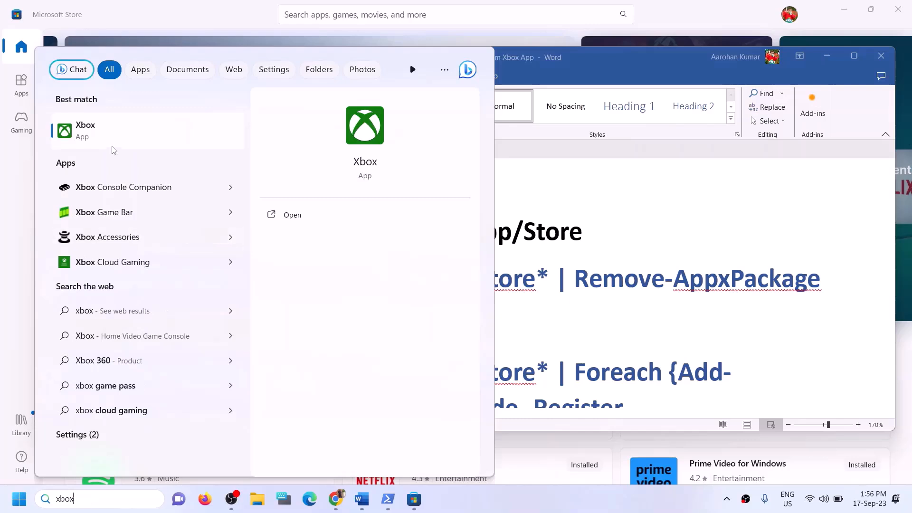
{"action": "right_click", "coordinate": [110, 144]}
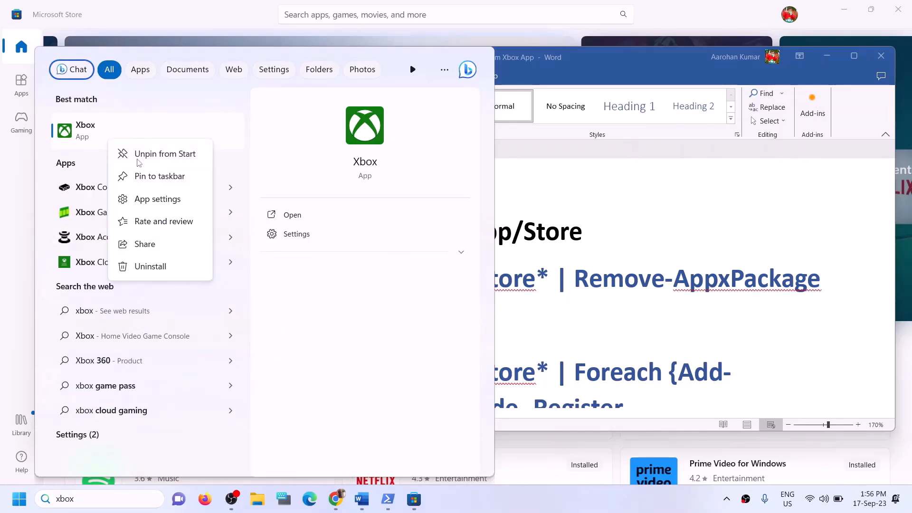
{"action": "left_click", "coordinate": [150, 267]}
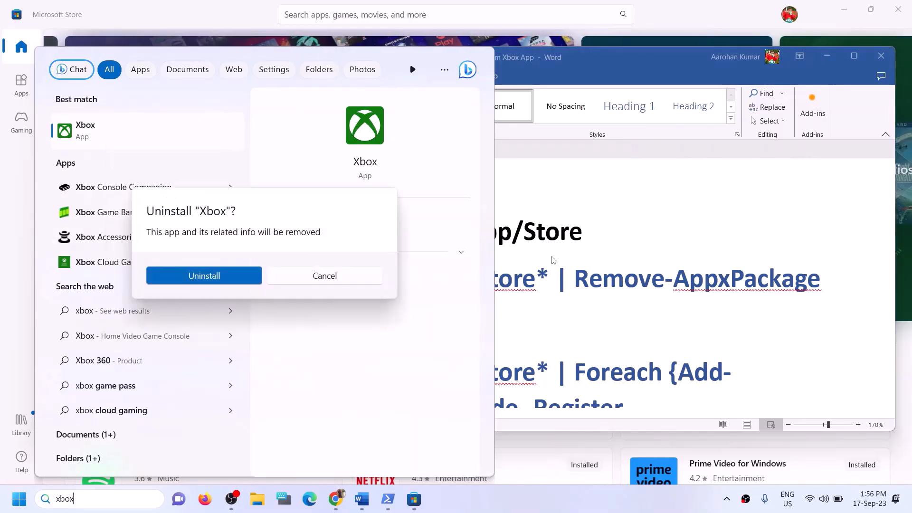
{"action": "left_click", "coordinate": [194, 278]}
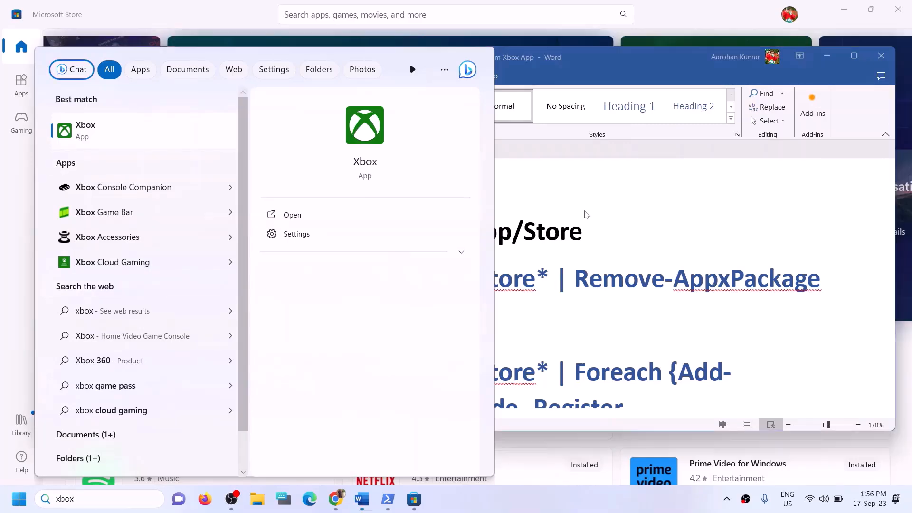
{"action": "left_click", "coordinate": [546, 231]}
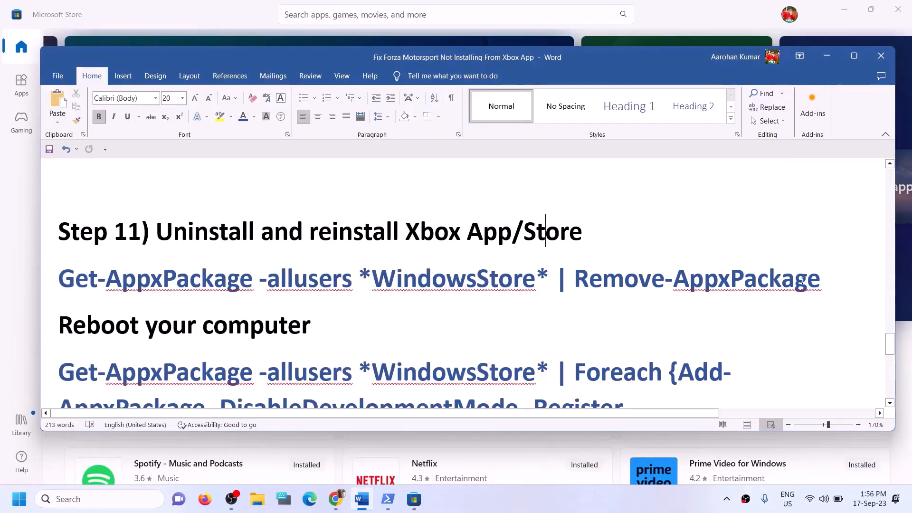
Copy the command Get-AppxPackage -allusers *WindowsStore* | Remove-AppxPackage from Step 11 of the document.
{"action": "left_click_drag", "start_coordinate": [831, 283], "coordinate": [85, 282]}
{"action": "right_click", "coordinate": [102, 281]}
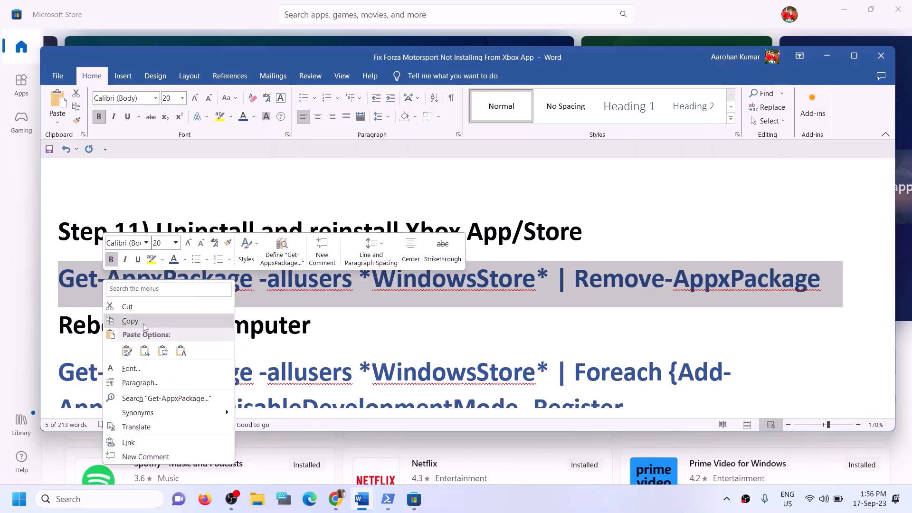
{"action": "left_click", "coordinate": [130, 321]}
Open Windows PowerShell as administrator and run the copied Remove-AppxPackage command for WindowsStore.
{"action": "left_click", "coordinate": [122, 503]}
{"action": "type", "text": "po"}
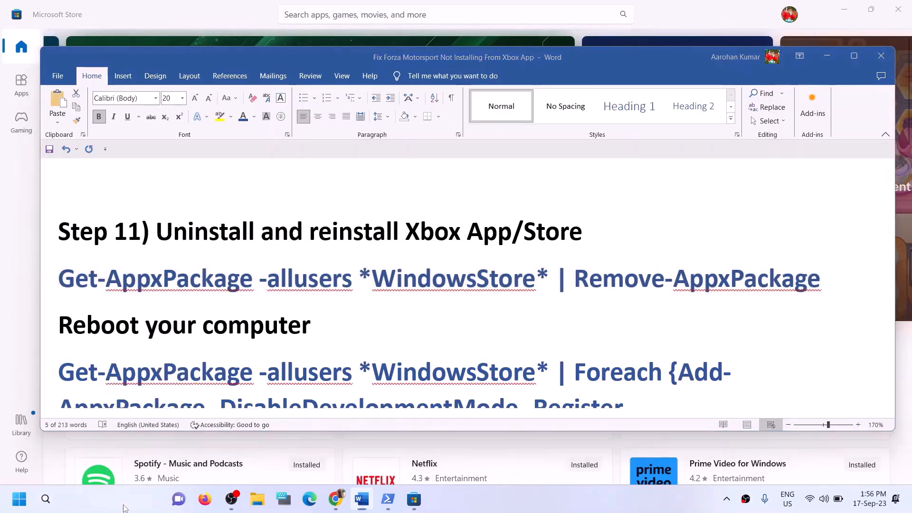
{"action": "type", "text": "wershell"}
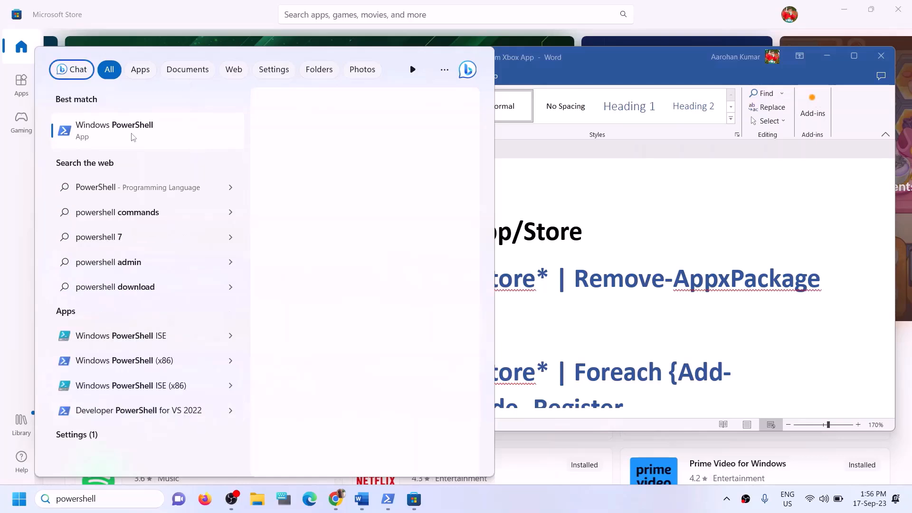
{"action": "right_click", "coordinate": [172, 136]}
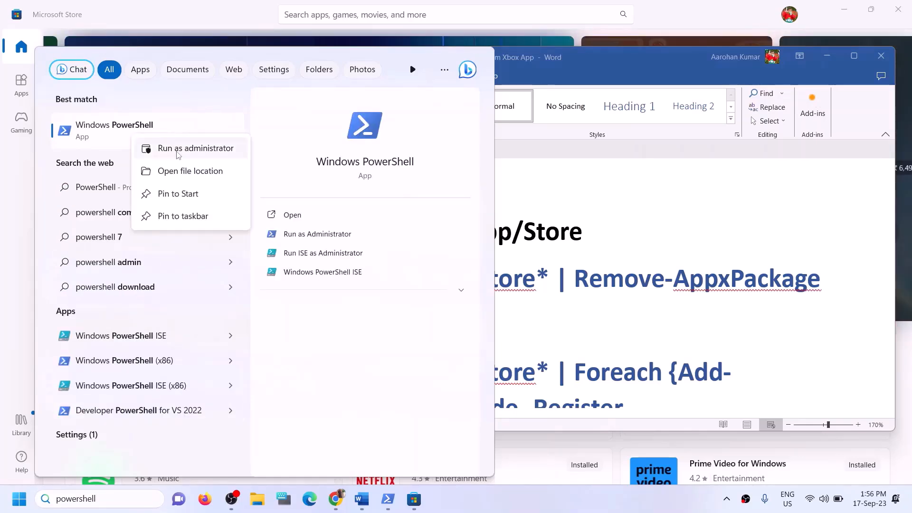
{"action": "left_click", "coordinate": [177, 152]}
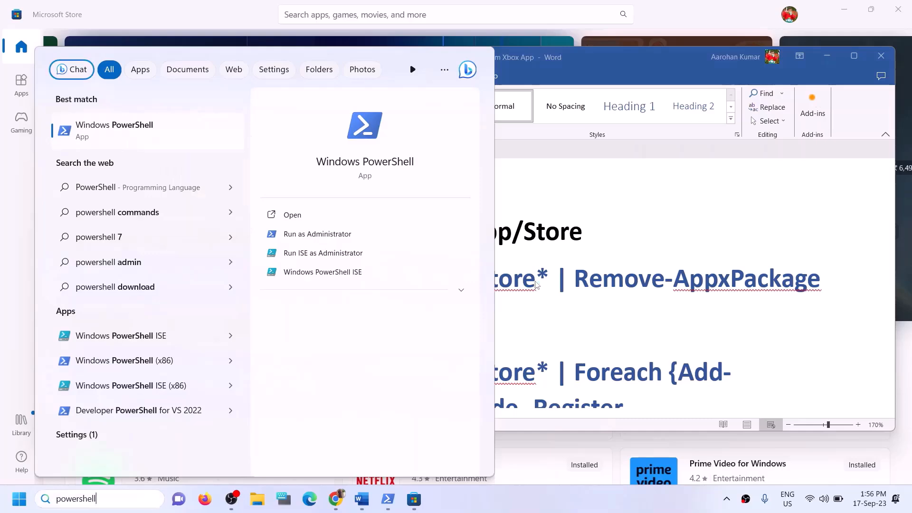
{"action": "left_click", "coordinate": [399, 345]}
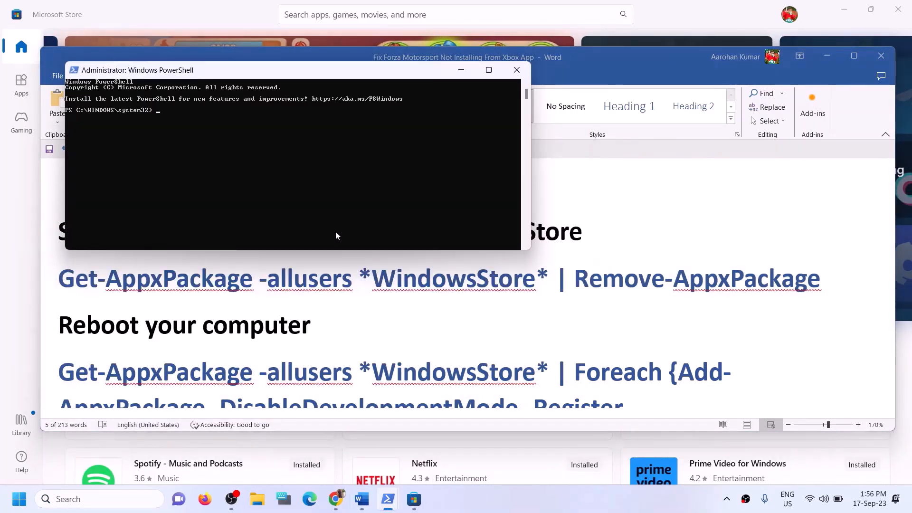
{"action": "right_click", "coordinate": [335, 235]}
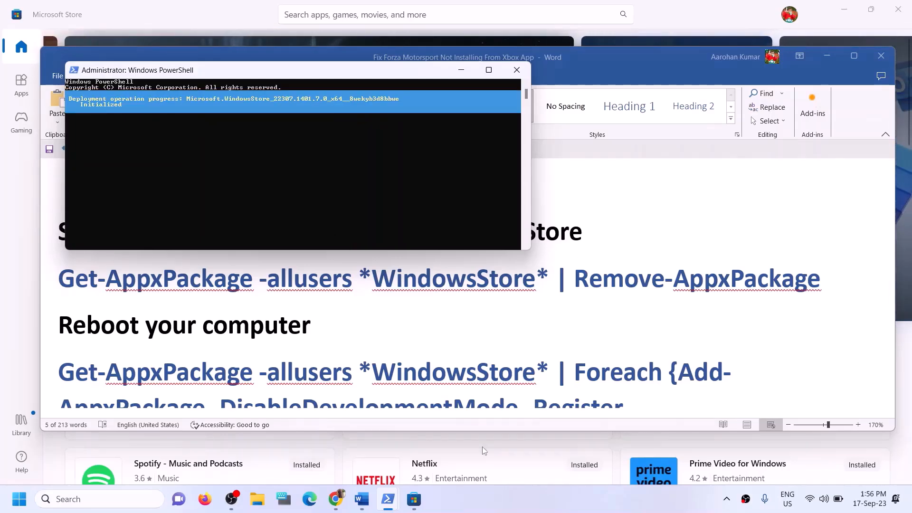
{"action": "left_click", "coordinate": [196, 10]}
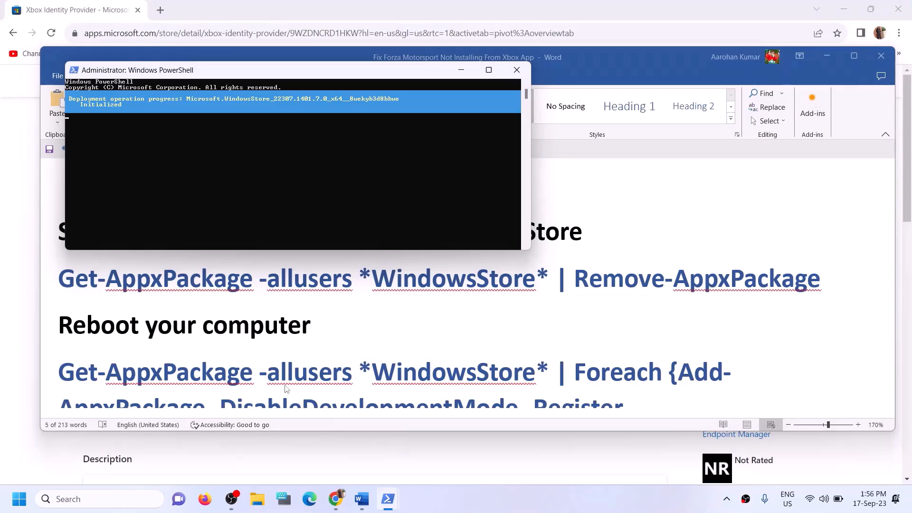
In the Word document, copy the Get-AppxPackage -allusers *WindowsStore* | Foreach {Add-AppxPackage ...} command below the "Reboot your computer" line.
{"action": "left_click", "coordinate": [352, 320]}
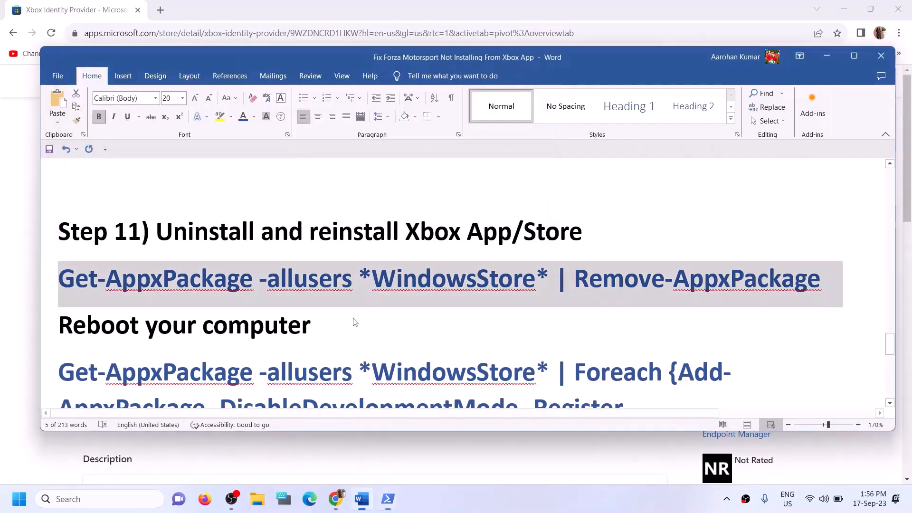
{"action": "scroll", "coordinate": [342, 326], "scroll_direction": "down", "scroll_amount": 1}
{"action": "left_click_drag", "start_coordinate": [82, 269], "coordinate": [340, 275]}
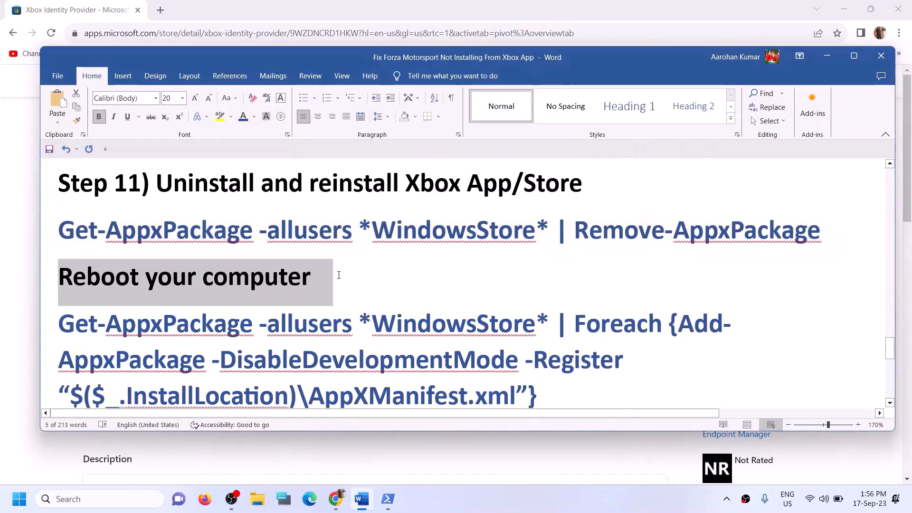
{"action": "scroll", "coordinate": [427, 285], "scroll_direction": "down", "scroll_amount": 1}
{"action": "left_click_drag", "start_coordinate": [553, 348], "coordinate": [83, 282]}
{"action": "key", "text": "super+c"}
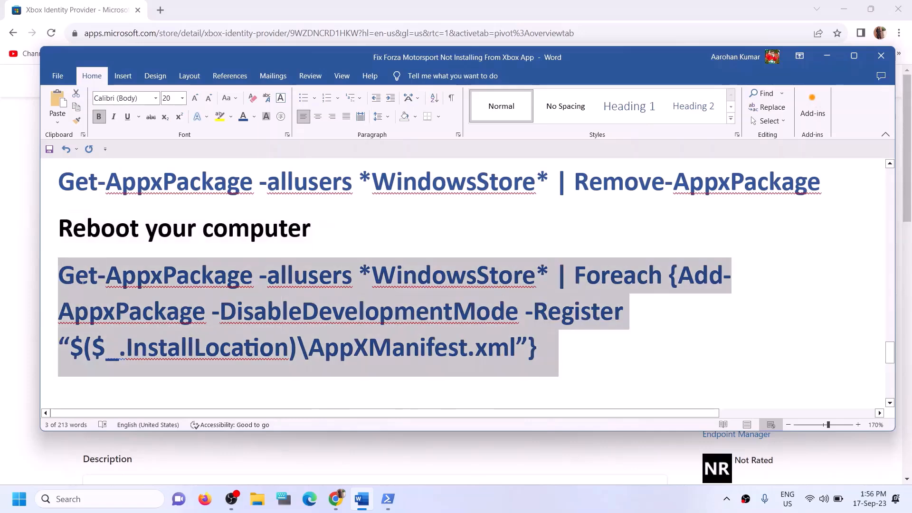
Switch to the latest administrator PowerShell window and run the copied Foreach {Add-AppxPackage -DisableDevelopmentMode -Register ...} command to re-register WindowsStore.
{"action": "mouse_move", "coordinate": [388, 499]}
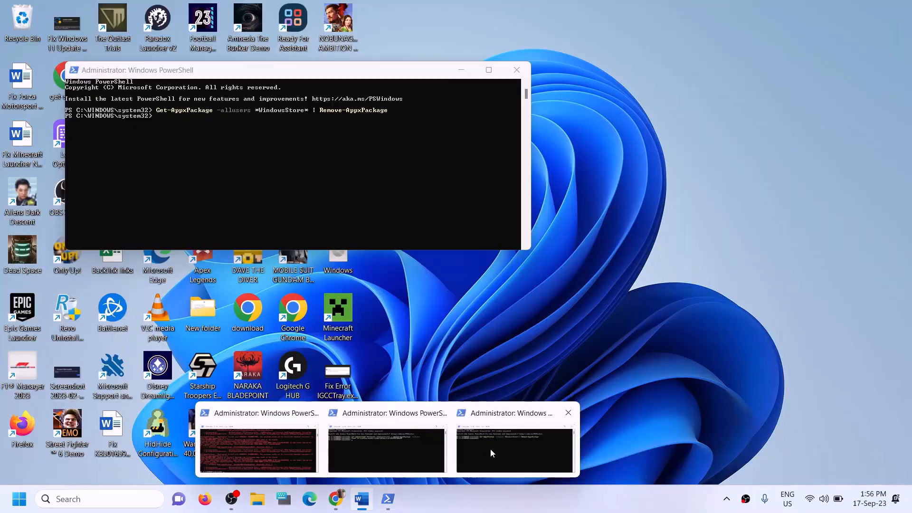
{"action": "left_click", "coordinate": [490, 448]}
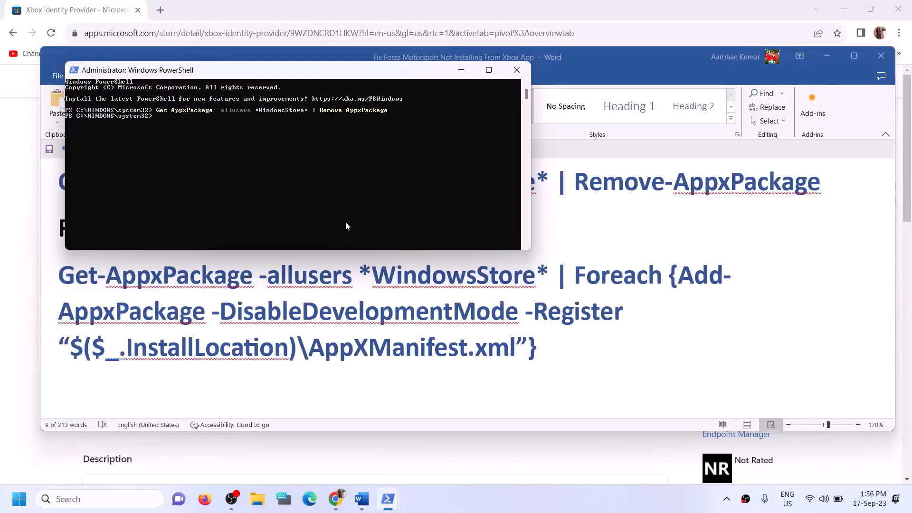
{"action": "key", "text": "alt+Tab"}
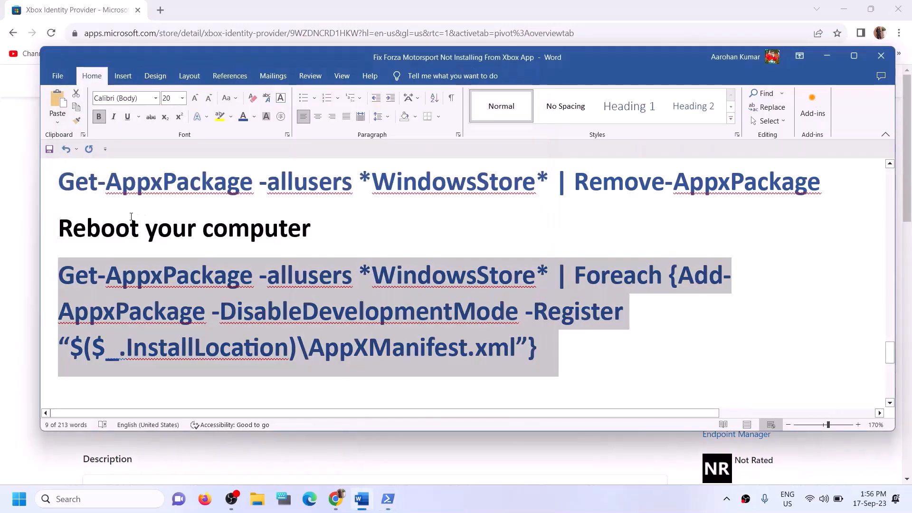
{"action": "triple_click", "coordinate": [254, 227]}
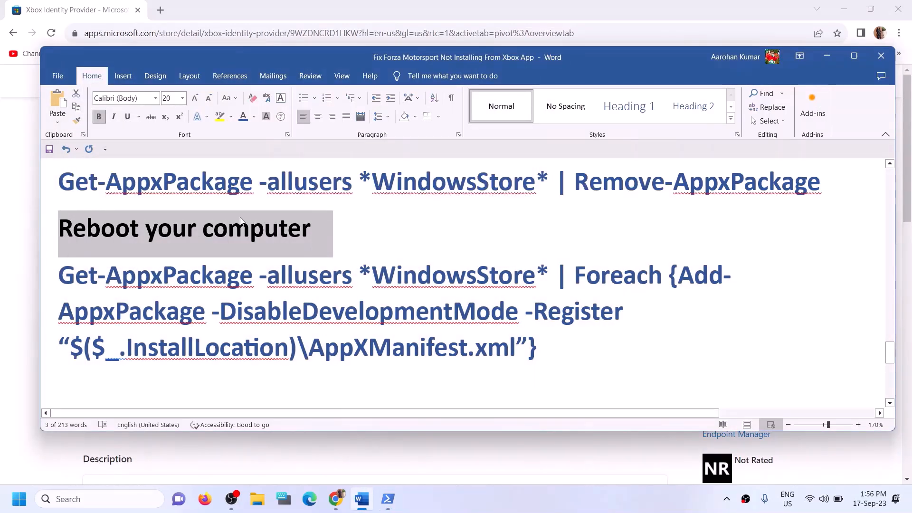
{"action": "mouse_move", "coordinate": [387, 499]}
{"action": "left_click", "coordinate": [504, 458]}
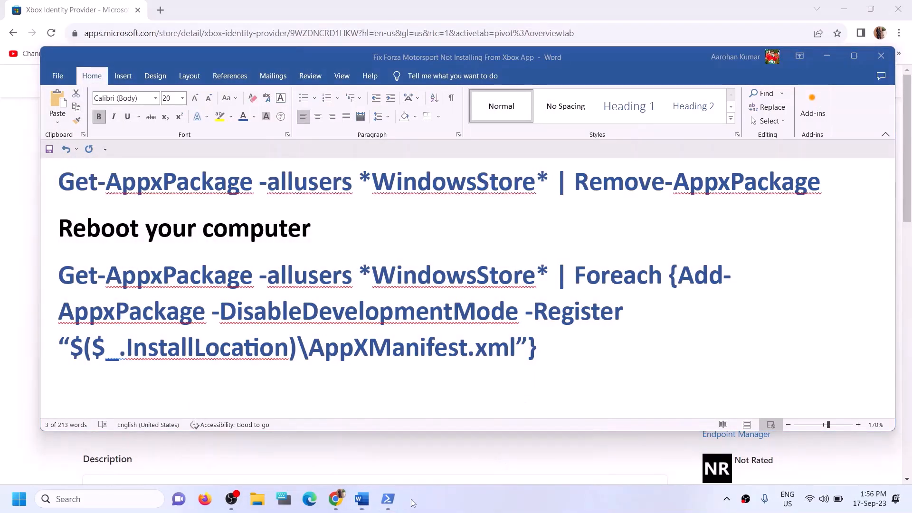
{"action": "left_click", "coordinate": [488, 446]}
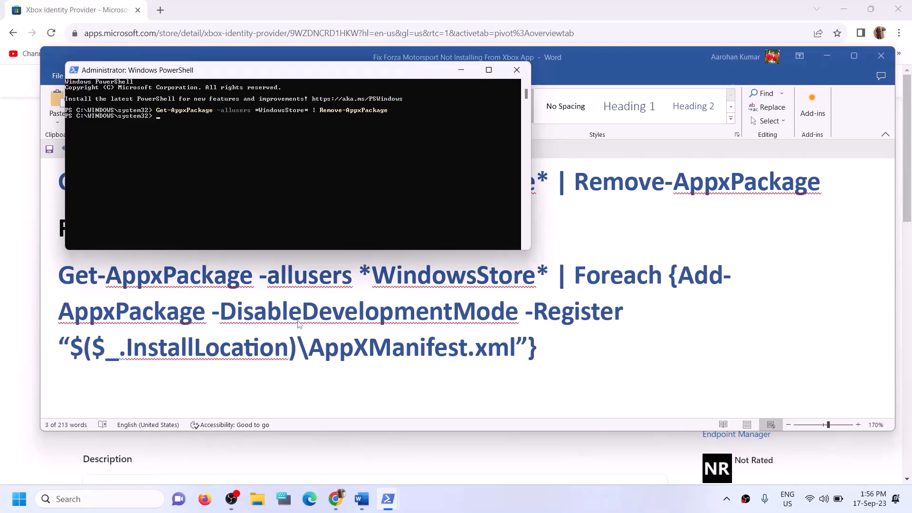
{"action": "right_click", "coordinate": [181, 142]}
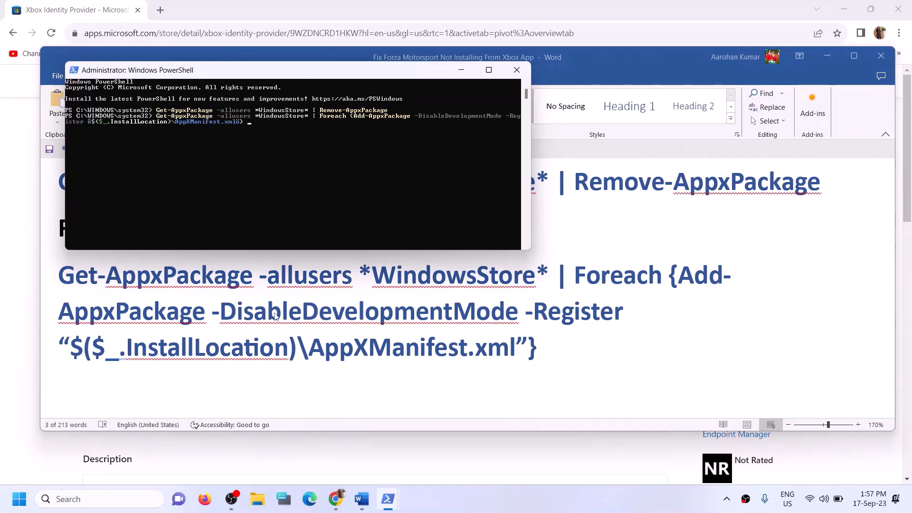
{"action": "key", "text": "Return"}
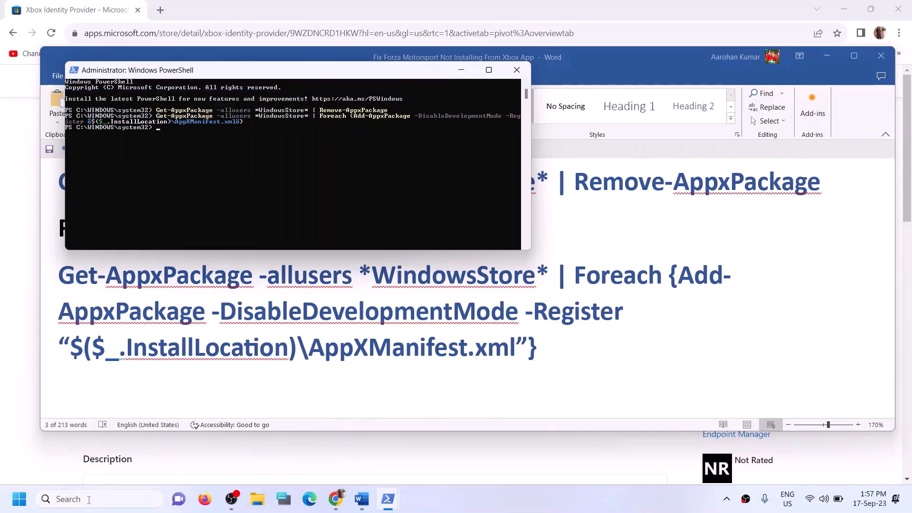
{"action": "left_click", "coordinate": [89, 499]}
{"action": "type", "text": "stor"}
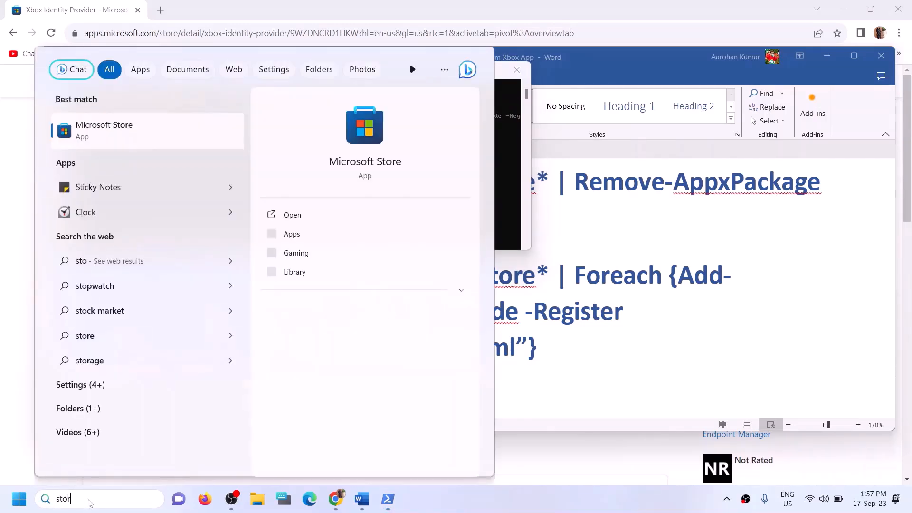
{"action": "type", "text": "e"}
{"action": "left_click", "coordinate": [593, 343]}
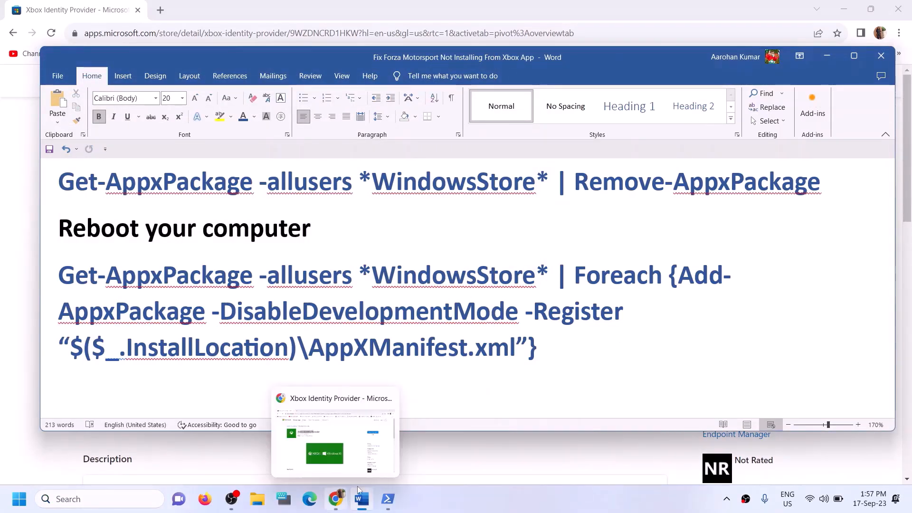
Find Microsoft Store through Windows search, open it, and maximize its window.
{"action": "left_click", "coordinate": [110, 497]}
{"action": "type", "text": "st"}
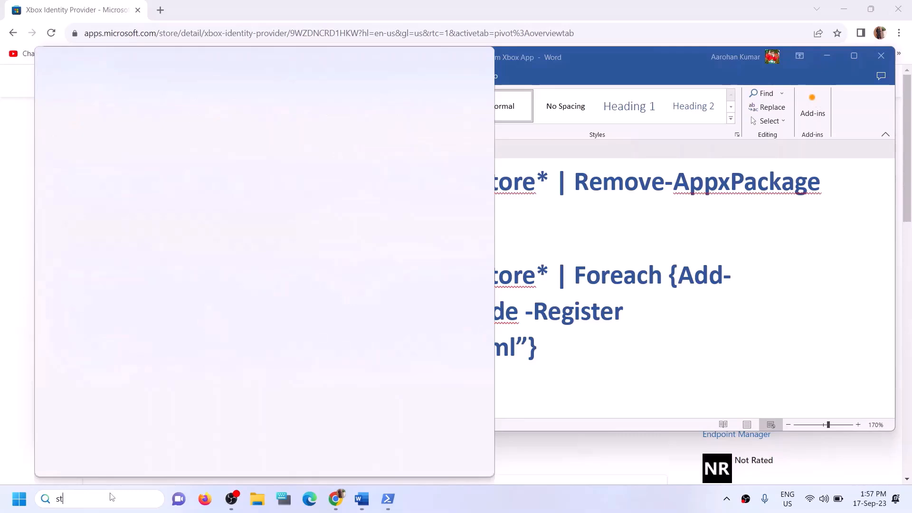
{"action": "type", "text": "ore"}
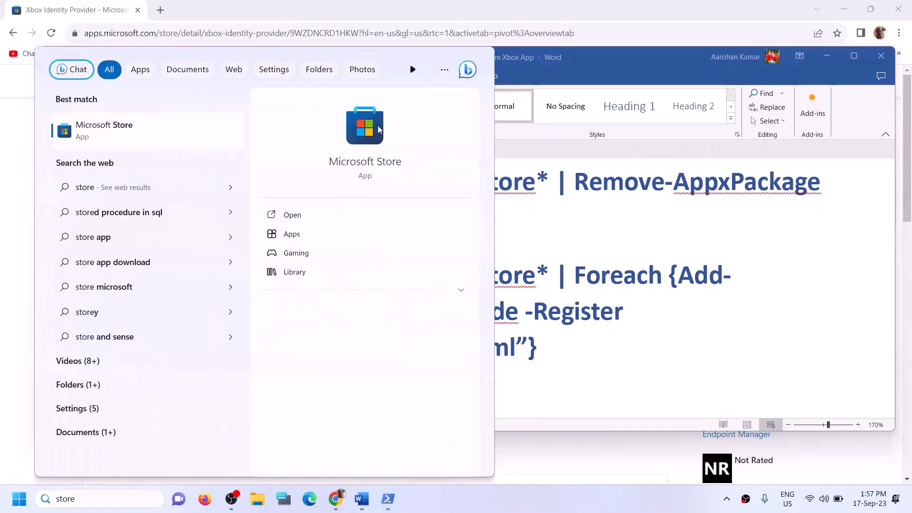
{"action": "left_click", "coordinate": [378, 129]}
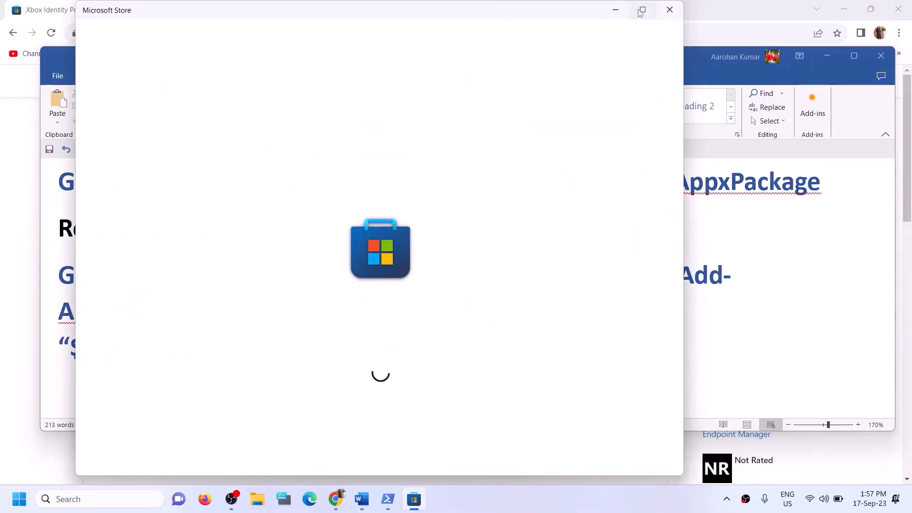
{"action": "left_click", "coordinate": [641, 9]}
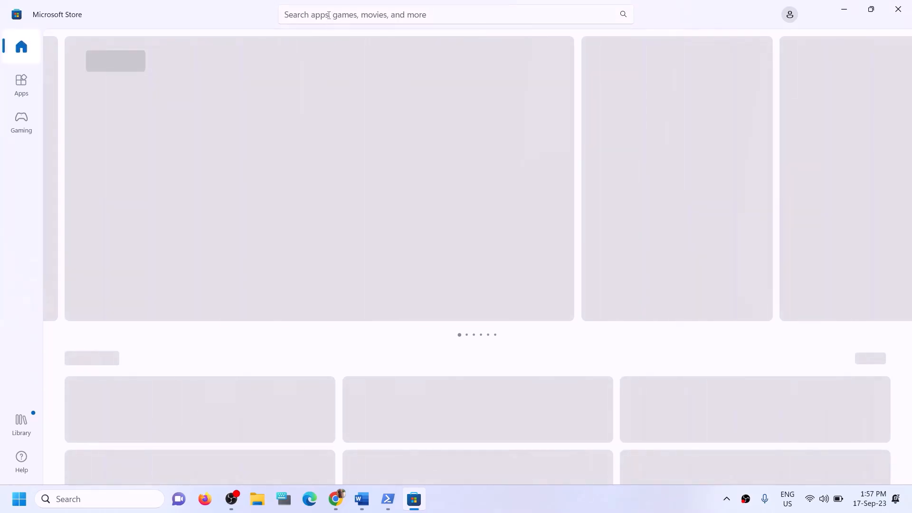
Search Microsoft Store for xbox, open the Xbox app's page, and start installing the app.
{"action": "left_click", "coordinate": [328, 15]}
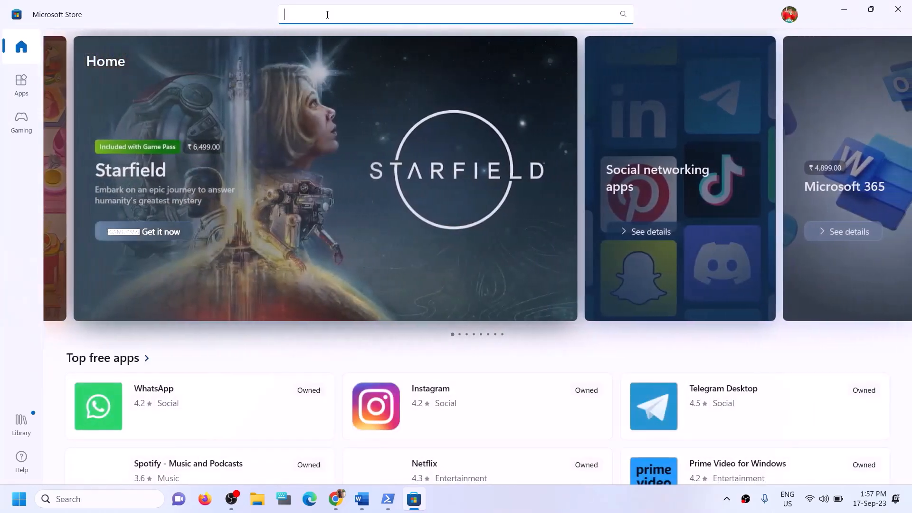
{"action": "type", "text": "xbox"}
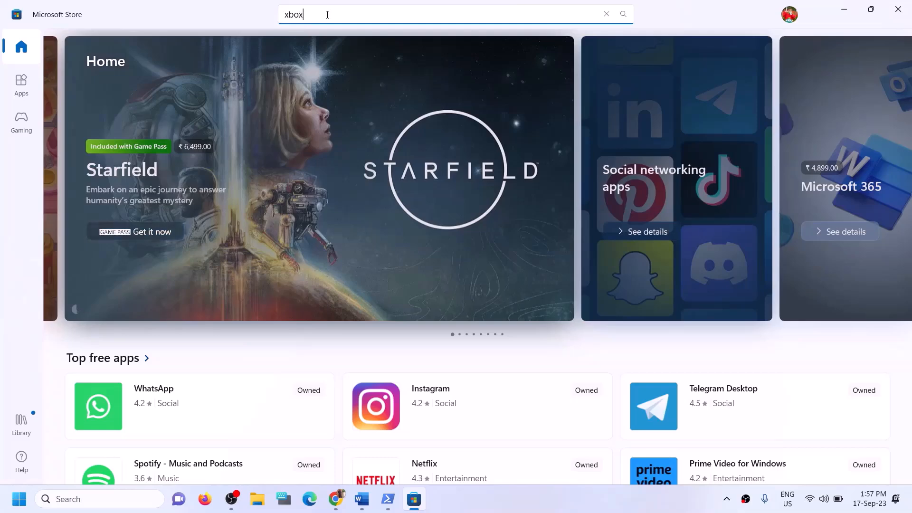
{"action": "left_click", "coordinate": [335, 250]}
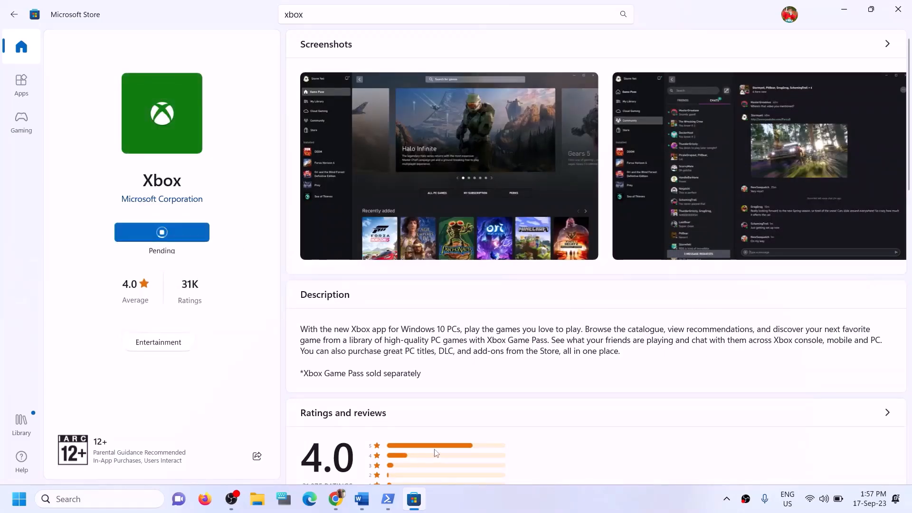
{"action": "left_click", "coordinate": [388, 343]}
Switch to the Word document and review Step 12 about installing to the C drive or a different drive.
{"action": "left_click", "coordinate": [362, 498]}
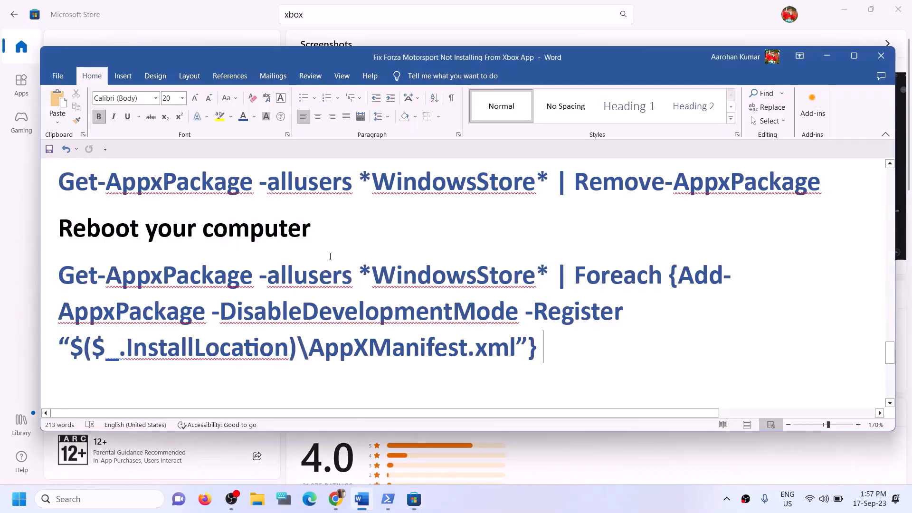
{"action": "scroll", "coordinate": [287, 329], "scroll_direction": "down", "scroll_amount": 2}
{"action": "scroll", "coordinate": [288, 329], "scroll_direction": "down", "scroll_amount": 4}
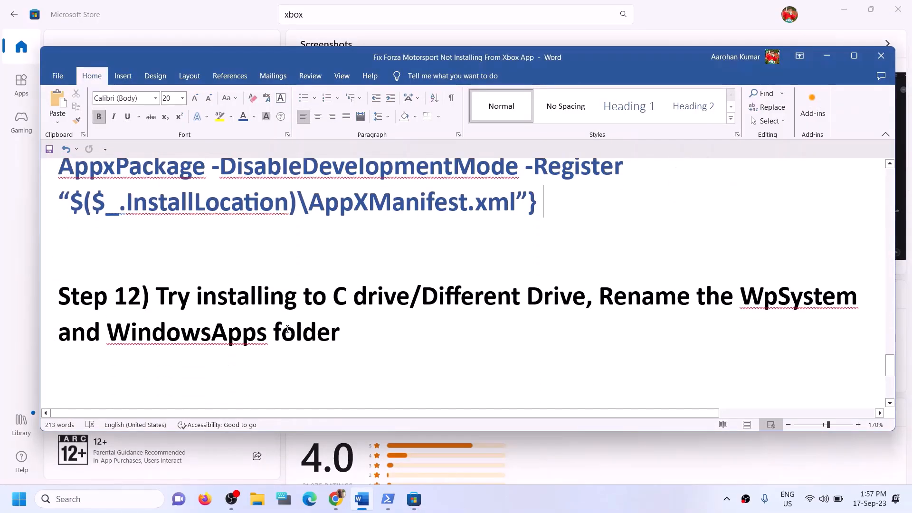
{"action": "left_click_drag", "start_coordinate": [157, 296], "coordinate": [409, 298]}
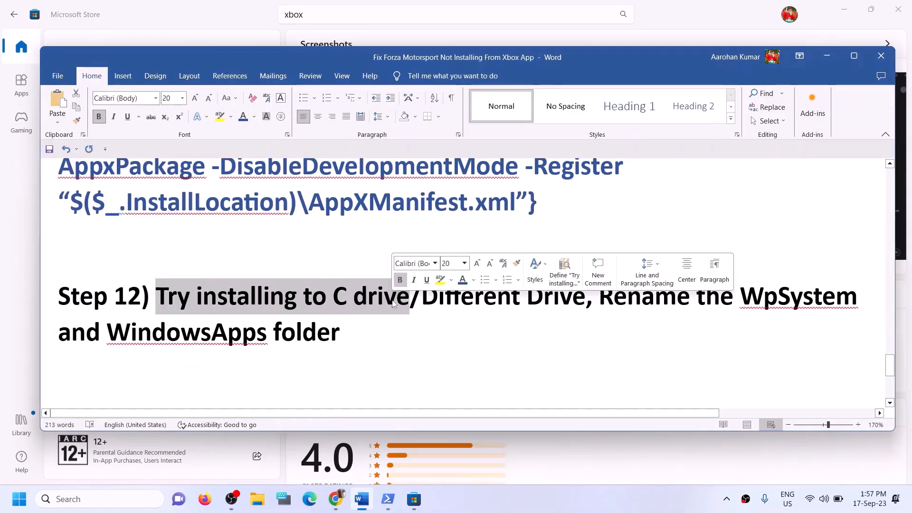
{"action": "left_click", "coordinate": [439, 303]}
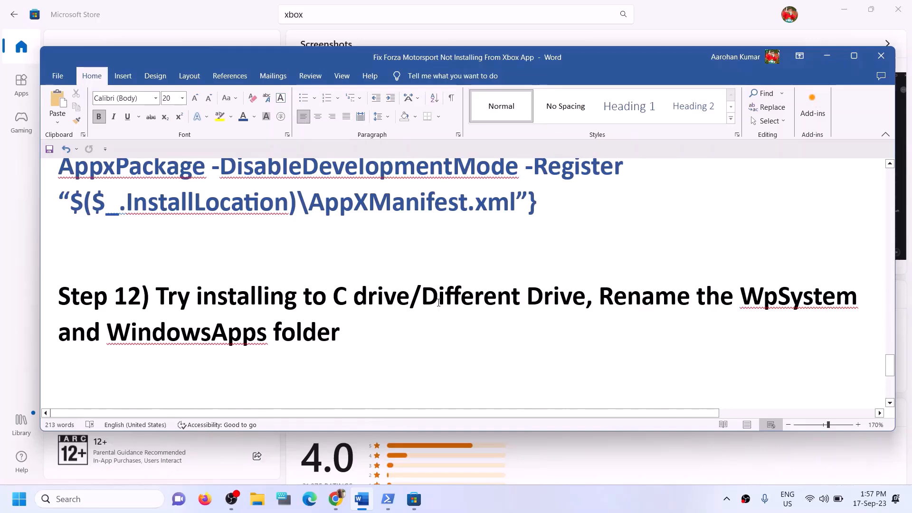
{"action": "left_click", "coordinate": [257, 499]}
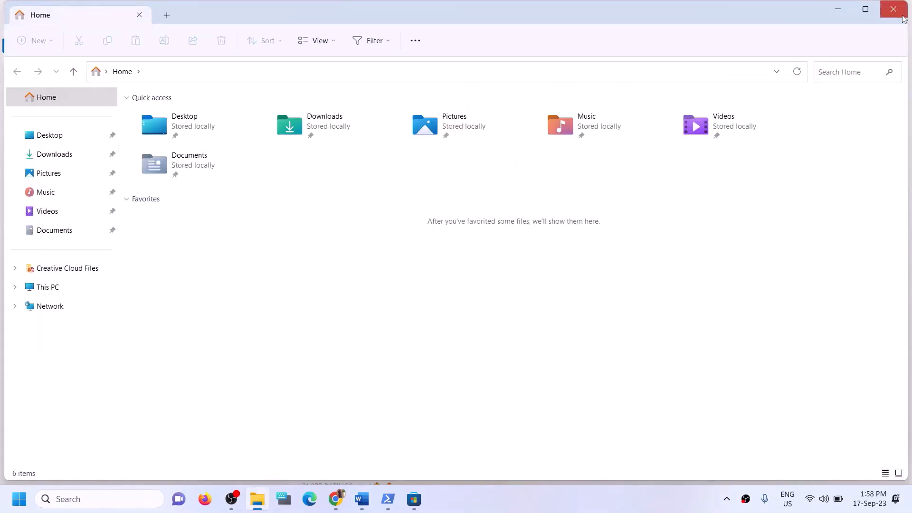
{"action": "left_click", "coordinate": [893, 9]}
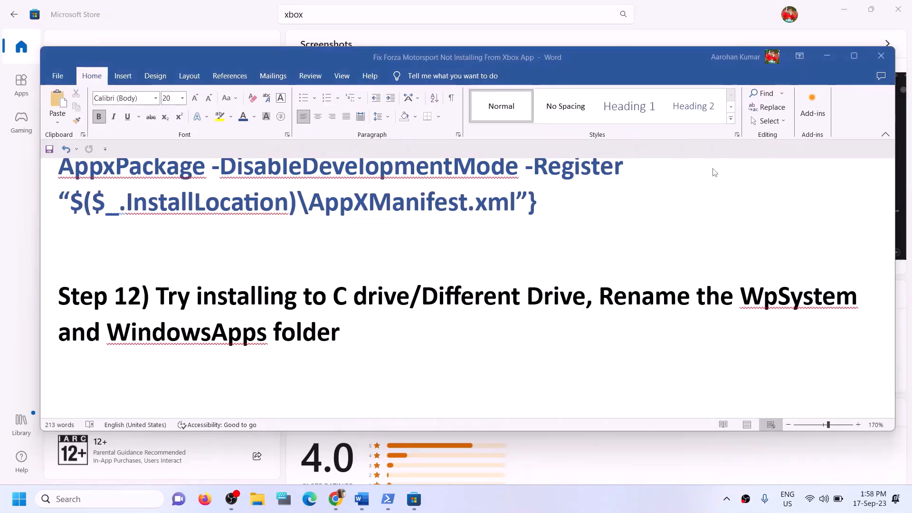
Open Windows Settings and look through the Advanced app settings and Installed apps pages.
{"action": "key", "text": "super+i"}
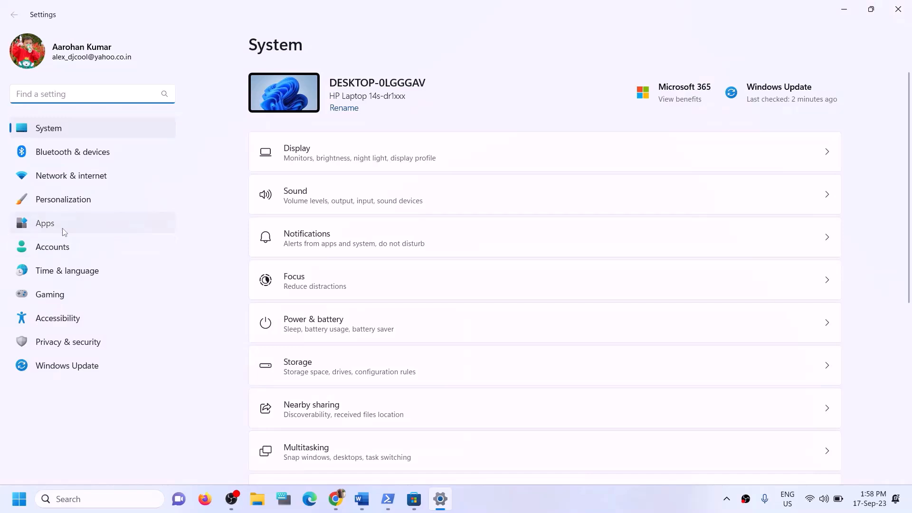
{"action": "left_click", "coordinate": [64, 231]}
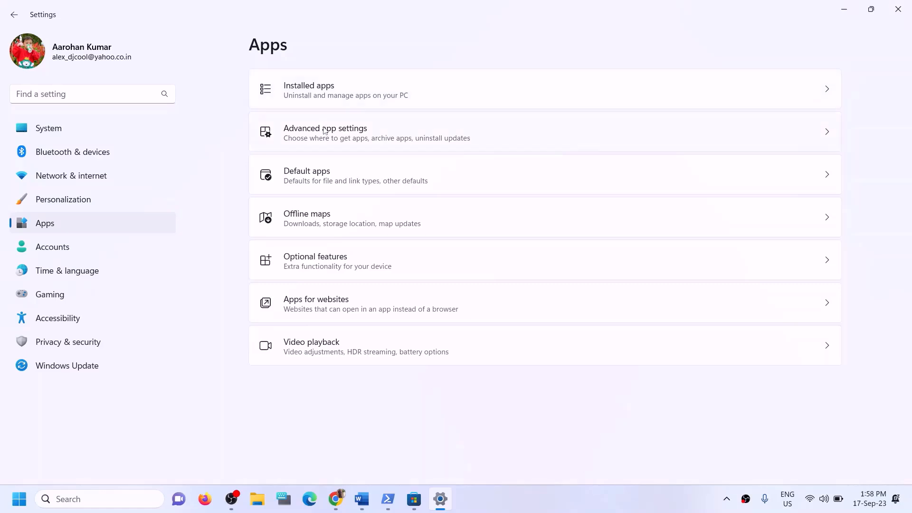
{"action": "left_click", "coordinate": [347, 141]}
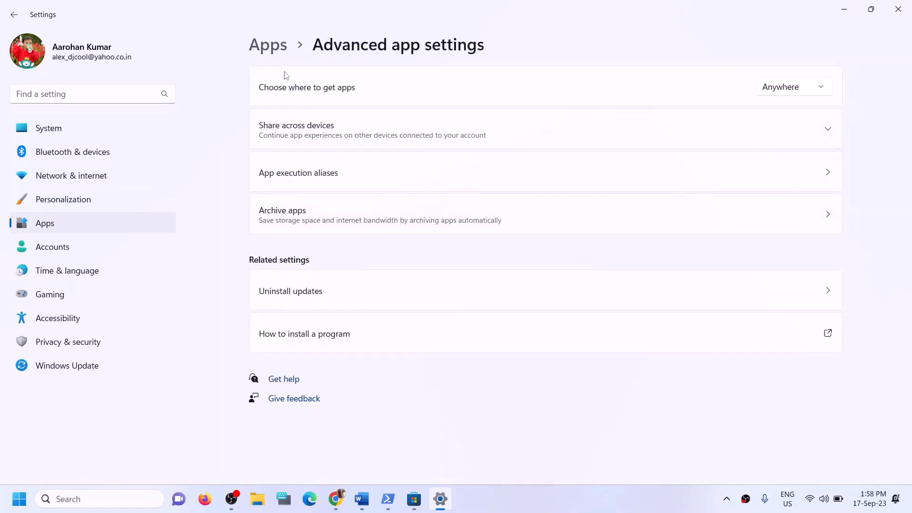
{"action": "left_click", "coordinate": [268, 45]}
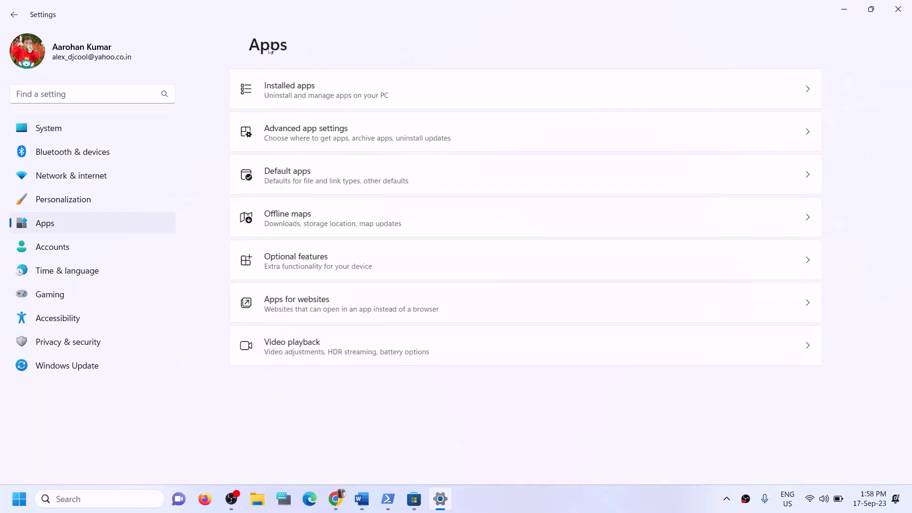
{"action": "left_click", "coordinate": [302, 94]}
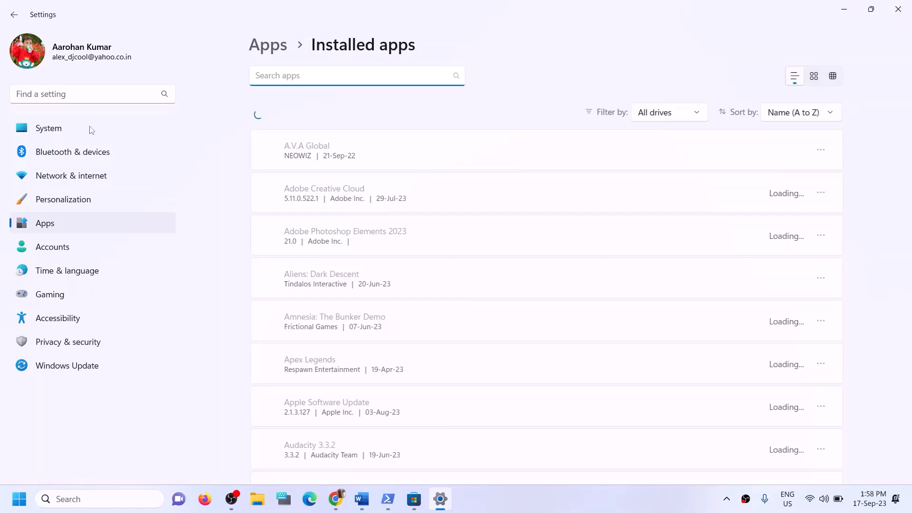
Open the "Where new content is saved" page in the advanced system storage settings and check the drive choices for new apps.
{"action": "left_click", "coordinate": [50, 133]}
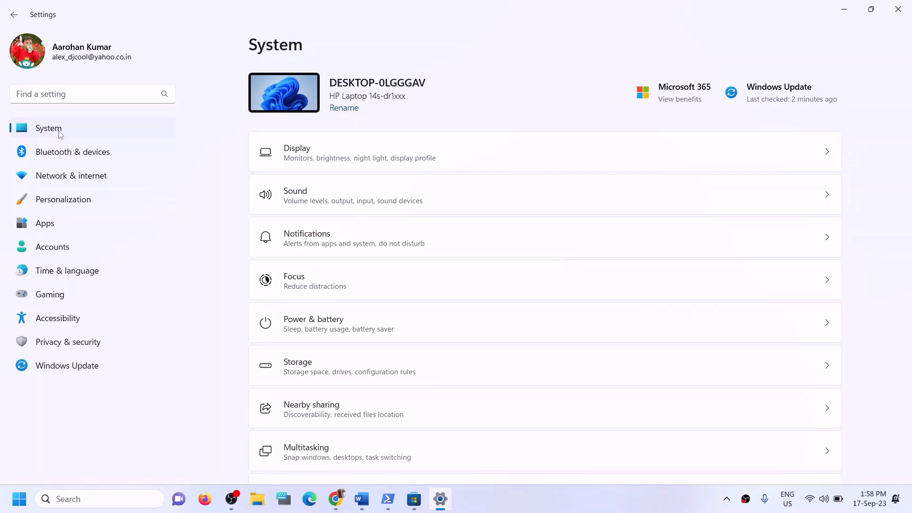
{"action": "scroll", "coordinate": [311, 283], "scroll_direction": "down", "scroll_amount": 2}
{"action": "scroll", "coordinate": [332, 228], "scroll_direction": "down", "scroll_amount": 2}
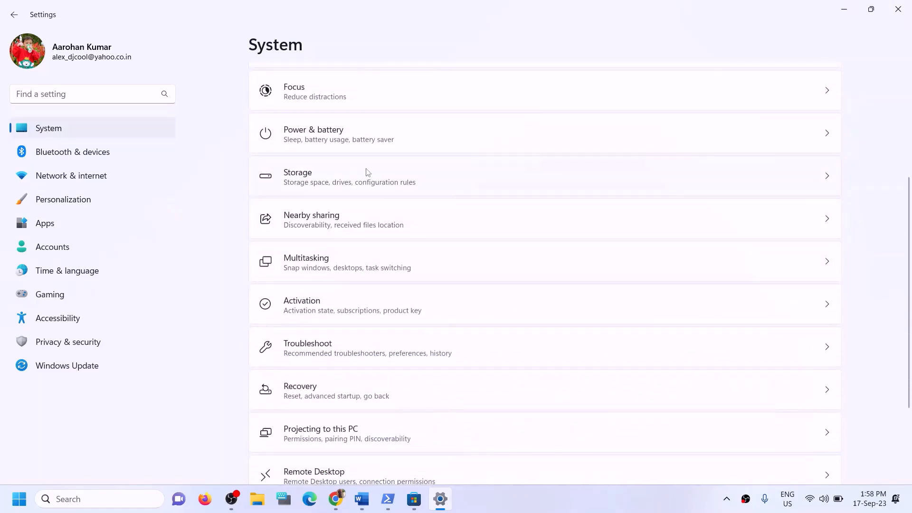
{"action": "left_click", "coordinate": [325, 177]}
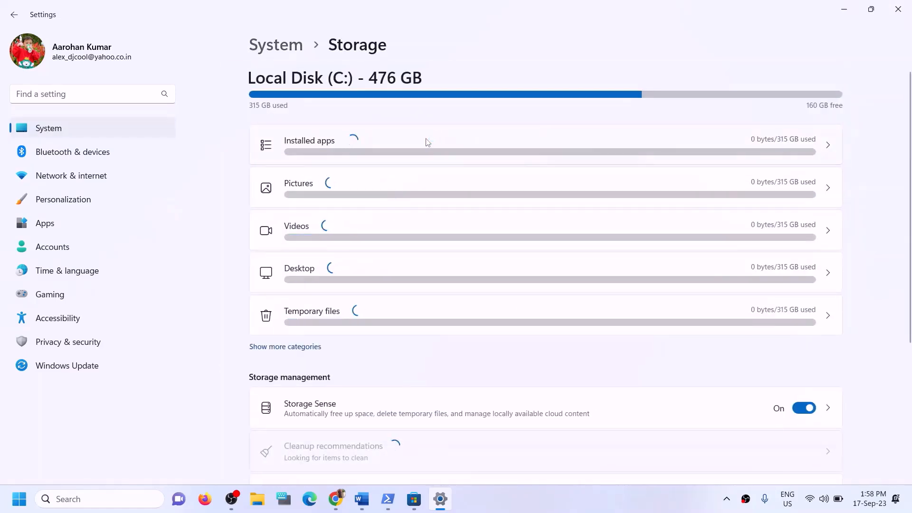
{"action": "scroll", "coordinate": [404, 280], "scroll_direction": "down", "scroll_amount": 4}
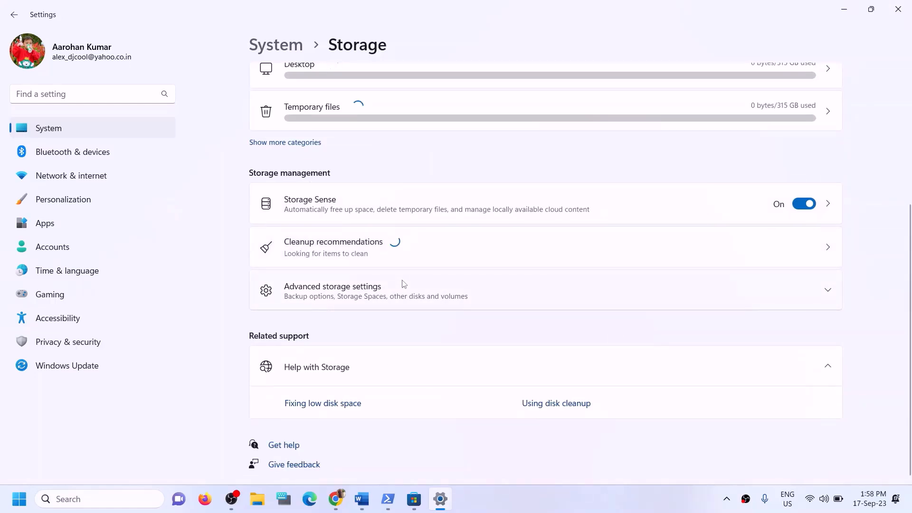
{"action": "left_click", "coordinate": [350, 287]}
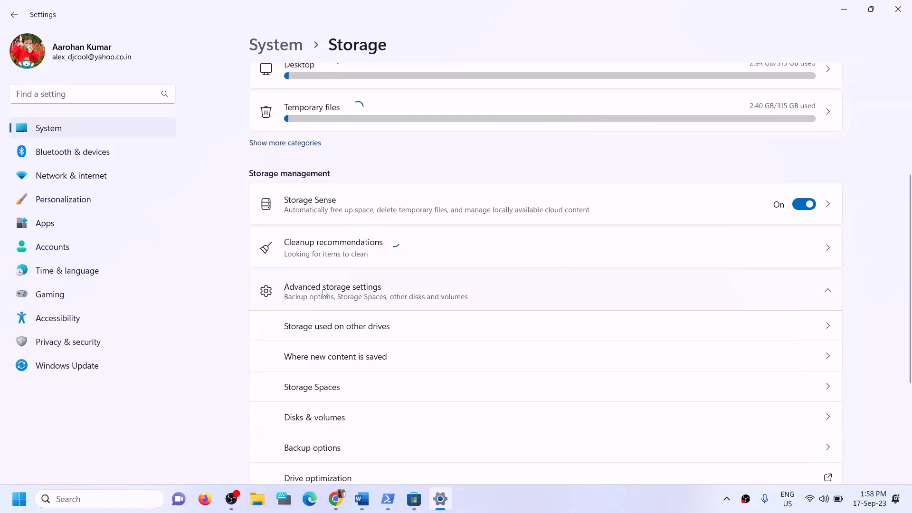
{"action": "scroll", "coordinate": [350, 288], "scroll_direction": "down", "scroll_amount": 2}
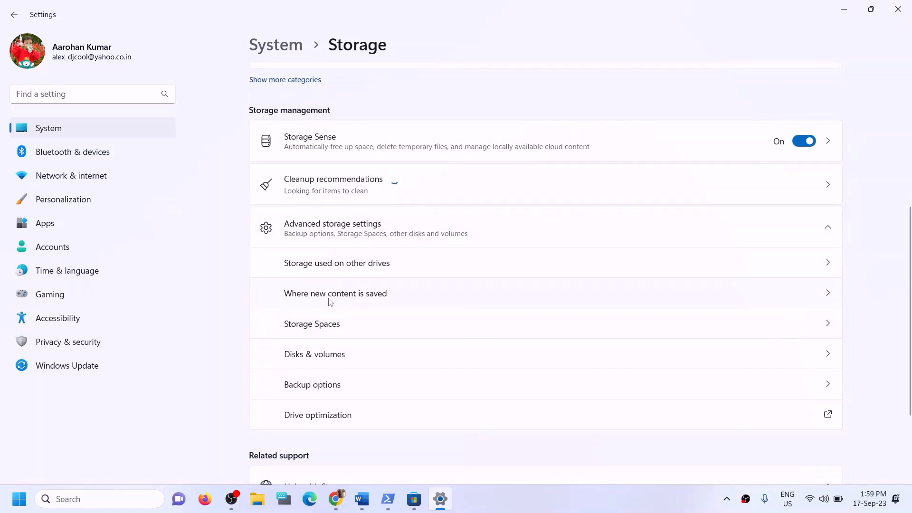
{"action": "left_click", "coordinate": [330, 299]}
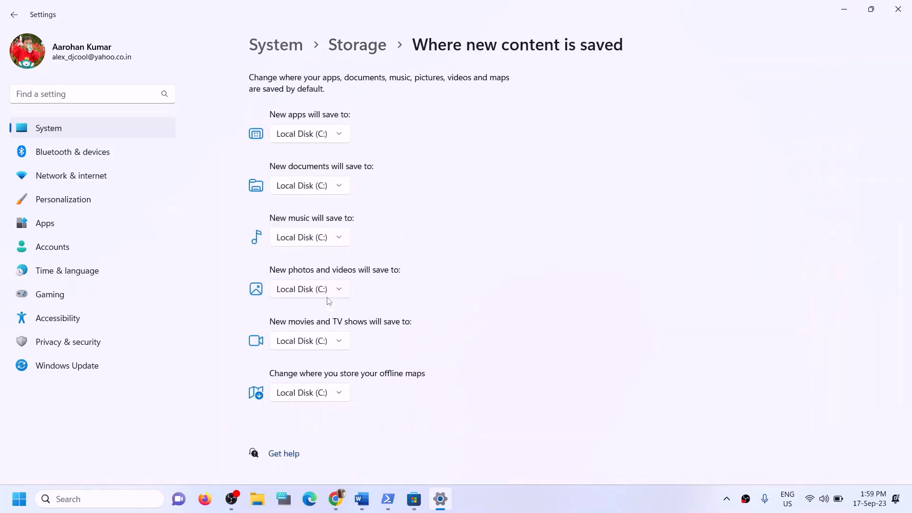
{"action": "left_click", "coordinate": [342, 137]}
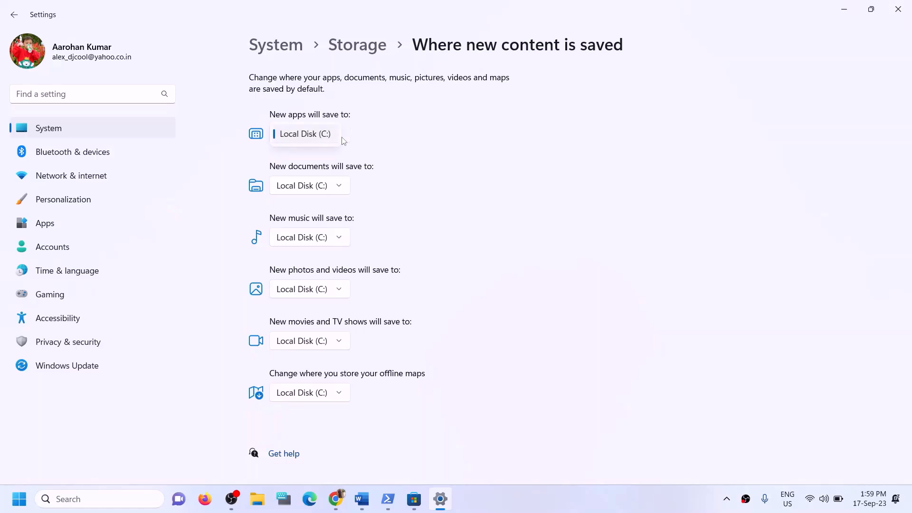
{"action": "left_click", "coordinate": [368, 124]}
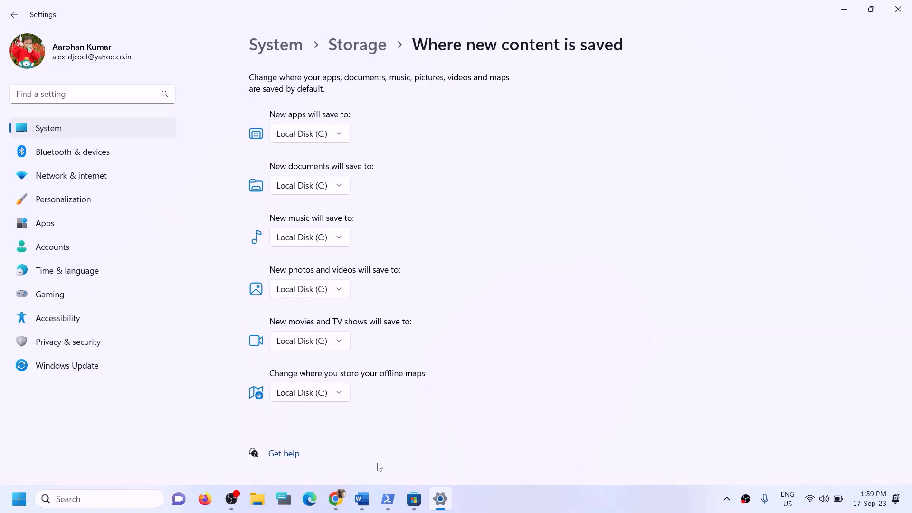
Highlight "Try installing to C drive" in Step 12 of the Word document, and return to Windows Settings.
{"action": "left_click", "coordinate": [361, 498]}
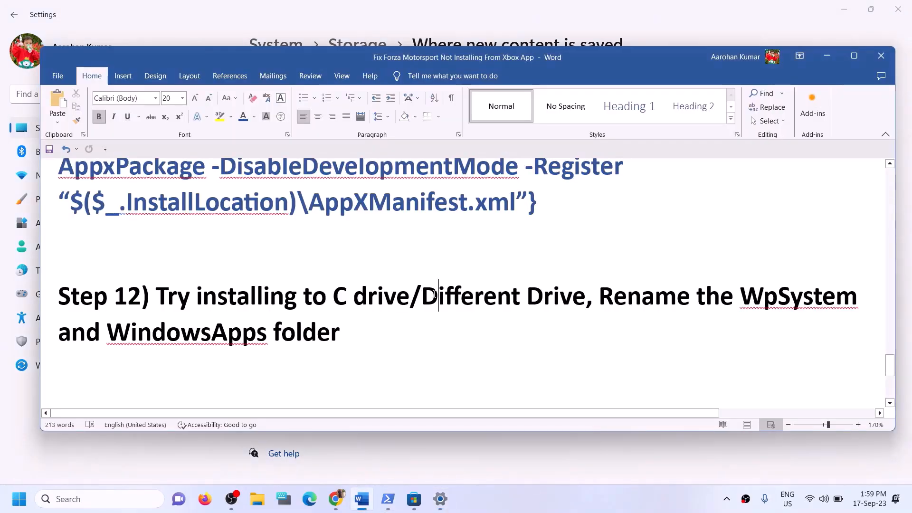
{"action": "left_click_drag", "start_coordinate": [176, 293], "coordinate": [410, 297]}
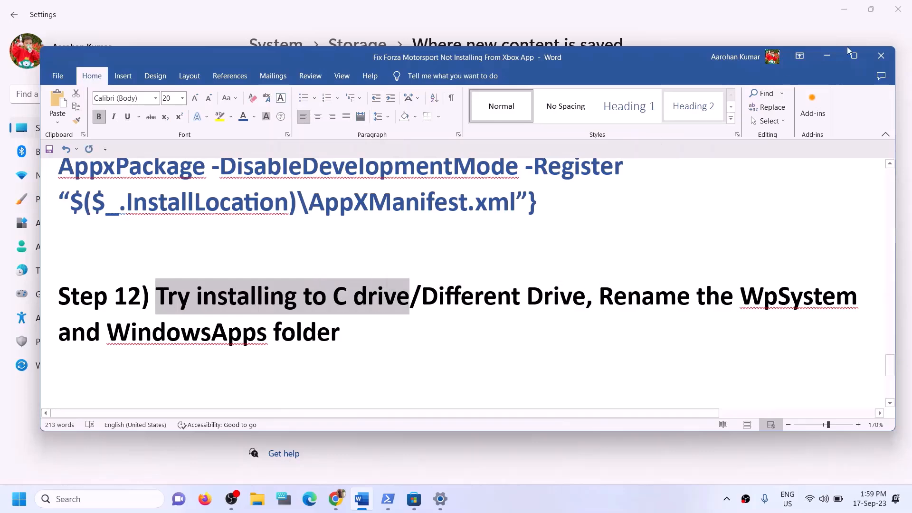
{"action": "left_click", "coordinate": [822, 57]}
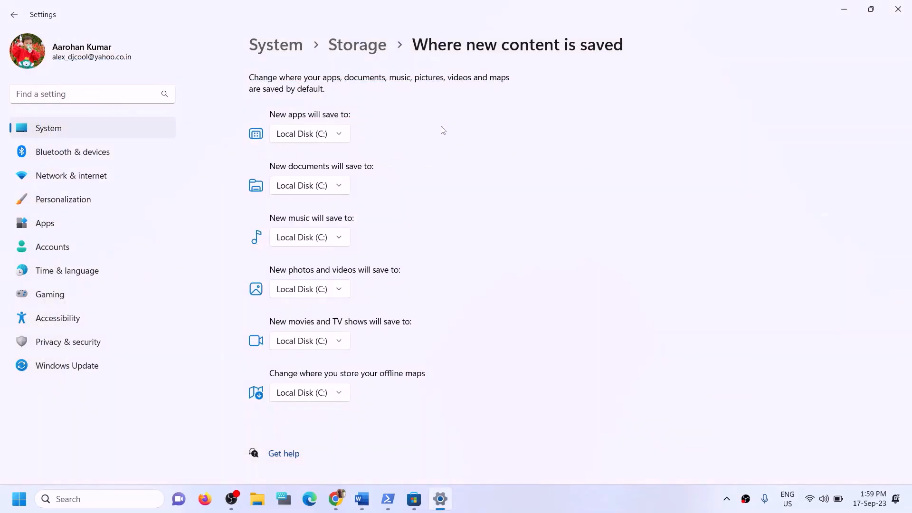
Choose Local Disk (C:) as the save location for new apps, recheck the drive choices, and switch back to the Word document.
{"action": "left_click", "coordinate": [342, 135]}
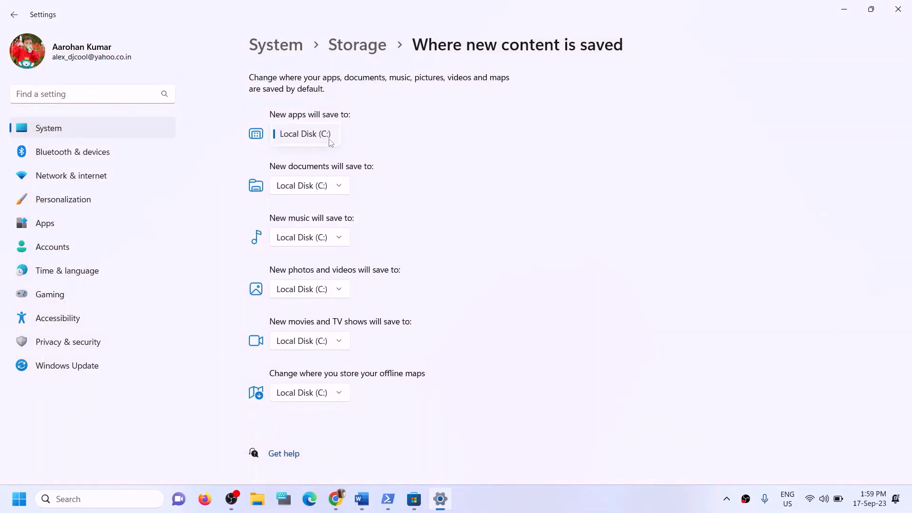
{"action": "left_click", "coordinate": [302, 138]}
{"action": "left_click", "coordinate": [346, 138]}
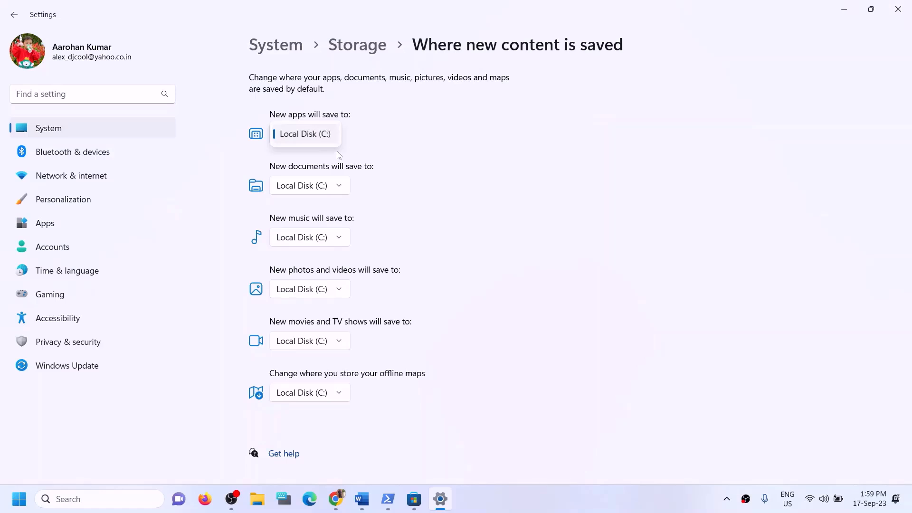
{"action": "left_click", "coordinate": [387, 145]}
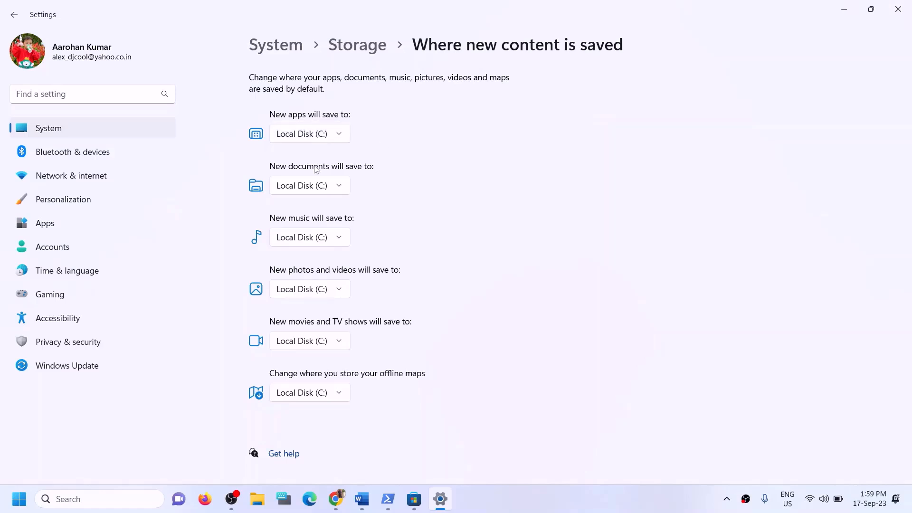
{"action": "left_click", "coordinate": [340, 138]}
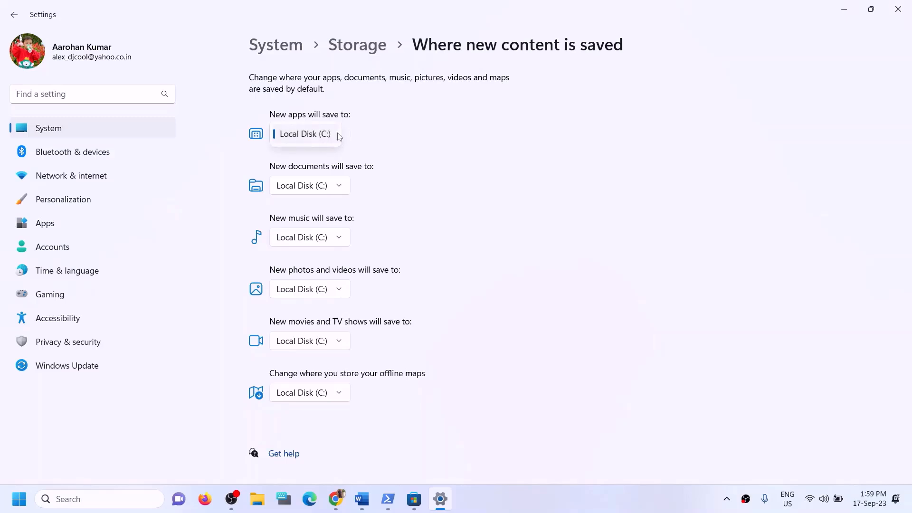
{"action": "left_click", "coordinate": [594, 144]}
{"action": "left_click", "coordinate": [370, 501]}
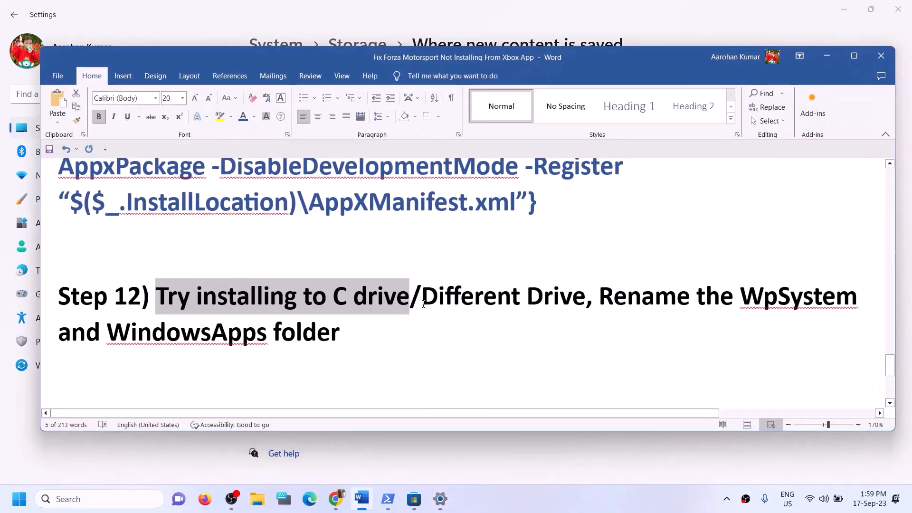
Highlight "Different Drive" in Step 12 of the Word document, and return to Windows Settings.
{"action": "left_click", "coordinate": [397, 307]}
{"action": "left_click", "coordinate": [178, 298]}
{"action": "left_click_drag", "start_coordinate": [156, 298], "coordinate": [410, 298]}
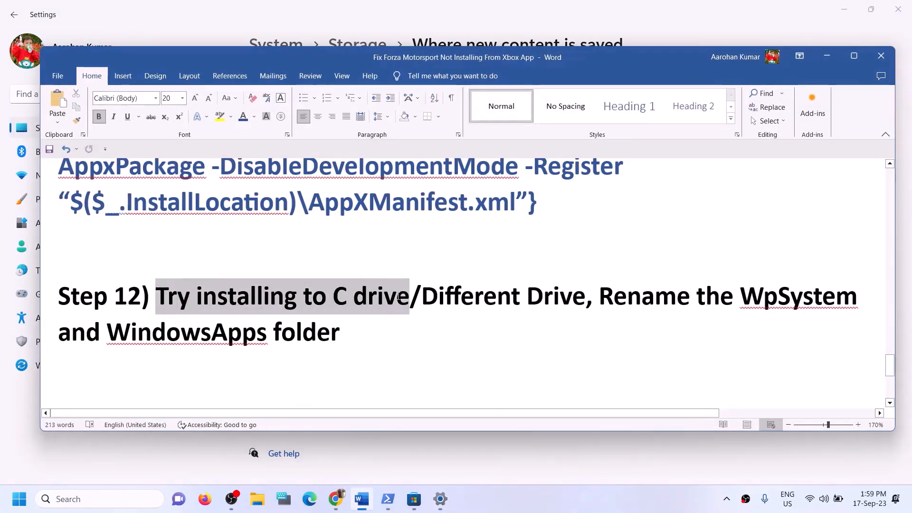
{"action": "left_click", "coordinate": [340, 333]}
{"action": "left_click_drag", "start_coordinate": [220, 309], "coordinate": [572, 304]}
{"action": "left_click", "coordinate": [422, 304]}
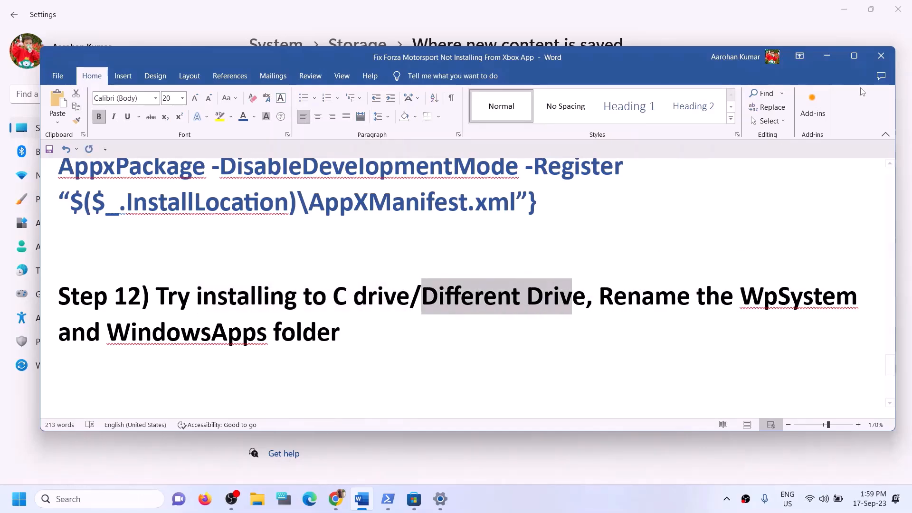
{"action": "left_click", "coordinate": [827, 56]}
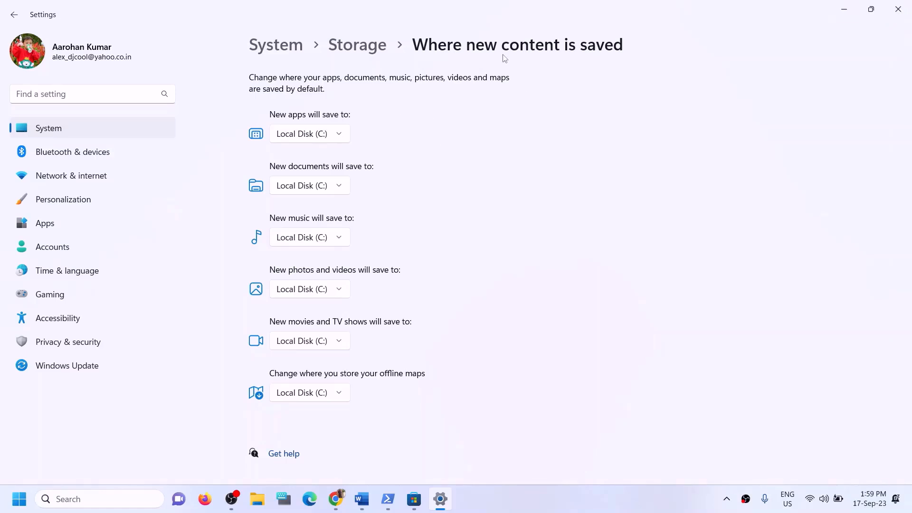
Reopen the drive choices for new apps and select Local Disk (D:) as their save location.
{"action": "left_click", "coordinate": [342, 135]}
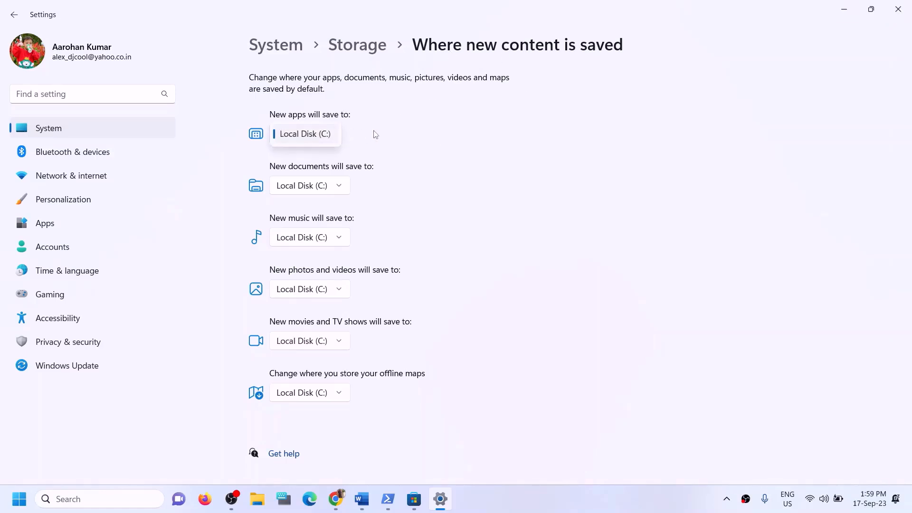
{"action": "key", "text": "super+e"}
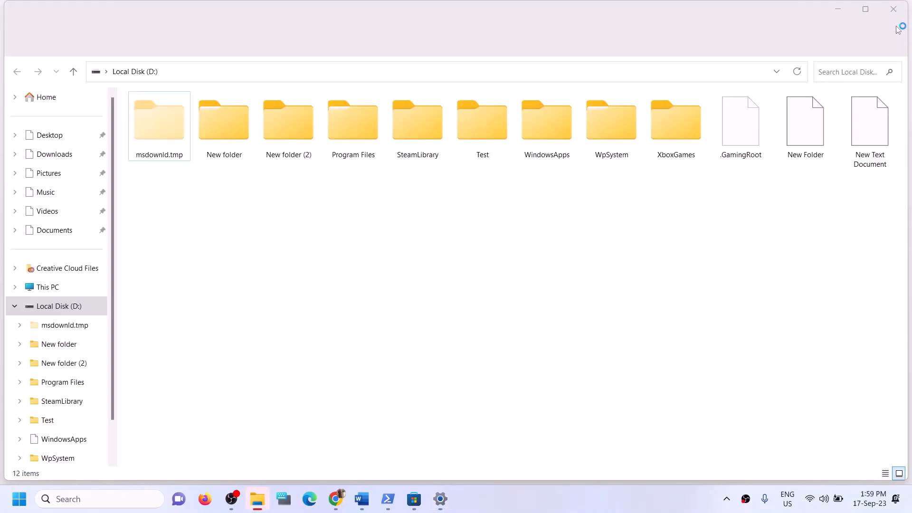
{"action": "left_click", "coordinate": [897, 8]}
{"action": "left_click", "coordinate": [338, 135]}
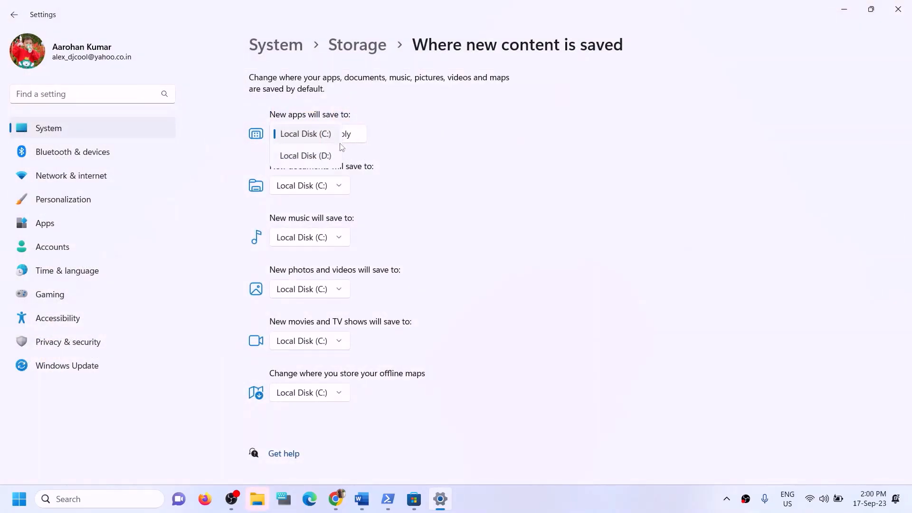
{"action": "left_click", "coordinate": [311, 157]}
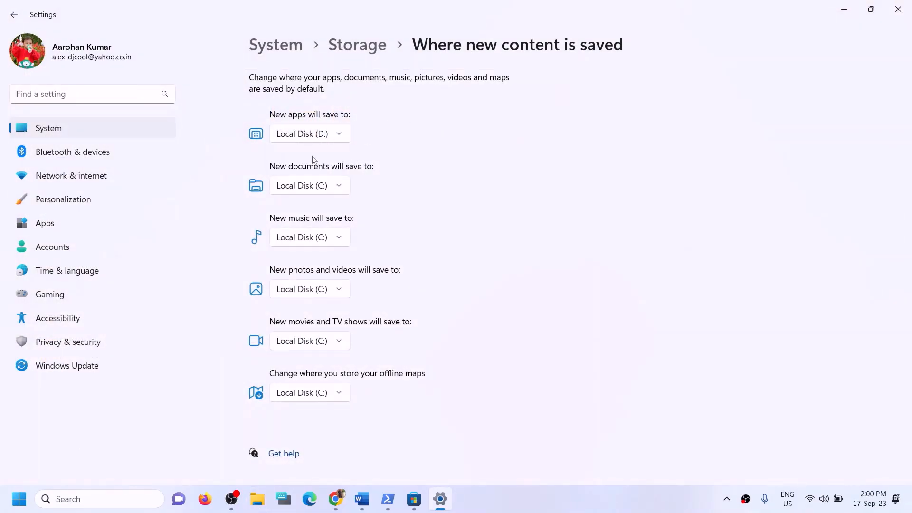
Change the save location for new apps to Local Disk (C:) and apply it.
{"action": "left_click", "coordinate": [332, 133]}
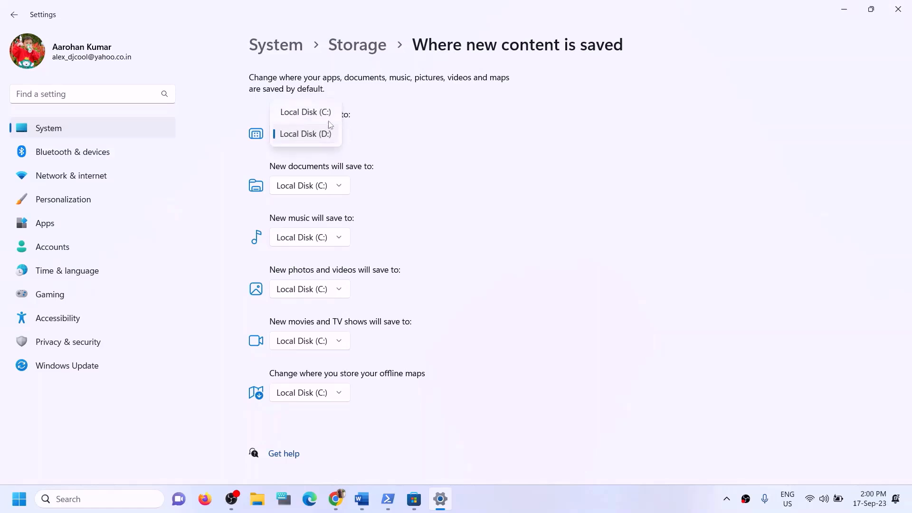
{"action": "left_click", "coordinate": [328, 114]}
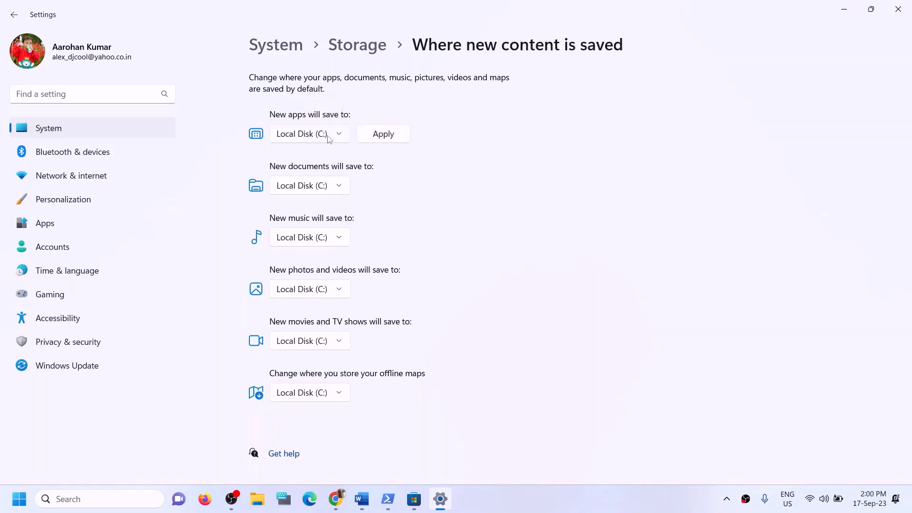
{"action": "left_click", "coordinate": [375, 135]}
Set the save location for new apps to Local Disk (D:), apply it, and close Settings.
{"action": "left_click", "coordinate": [336, 139]}
{"action": "left_click", "coordinate": [309, 155]}
{"action": "left_click", "coordinate": [384, 142]}
{"action": "left_click", "coordinate": [344, 141]}
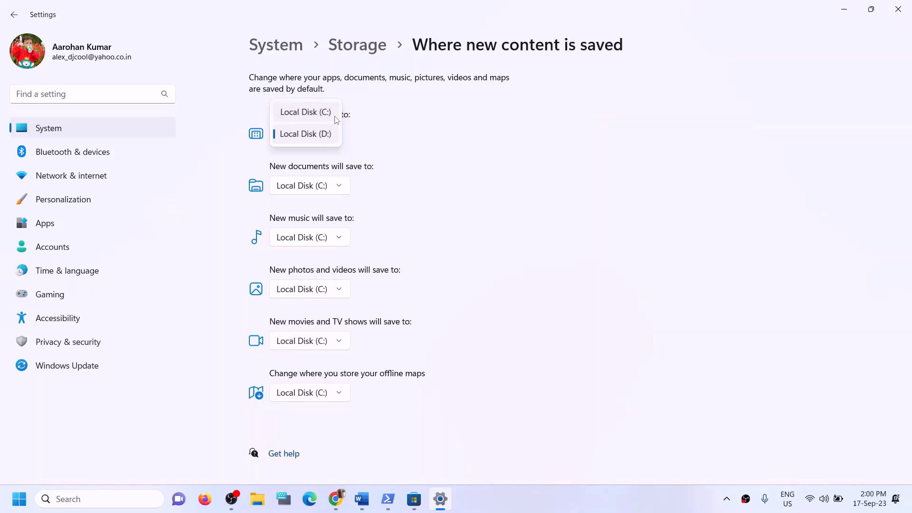
{"action": "left_click", "coordinate": [423, 141]}
{"action": "left_click", "coordinate": [897, 9]}
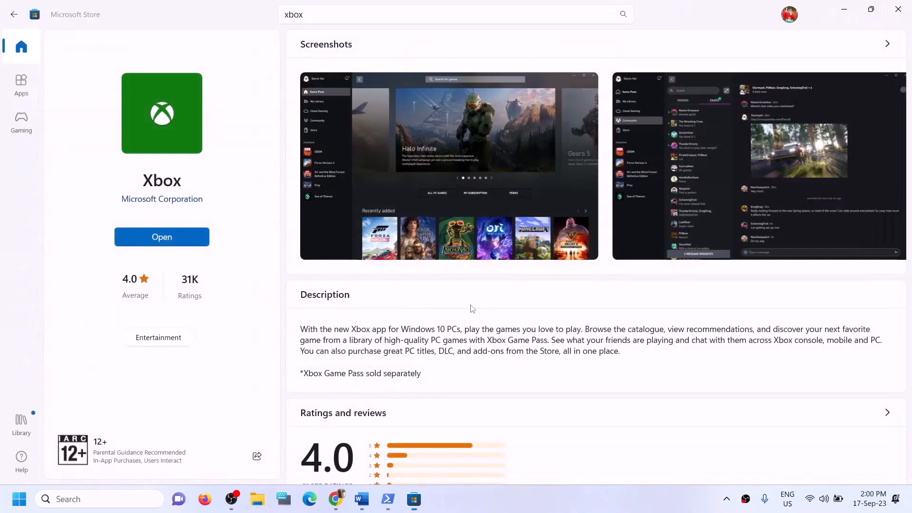
Return to the Word document and highlight "Rename the WpSystem and WindowsApps folder" in Step 12.
{"action": "left_click", "coordinate": [362, 499]}
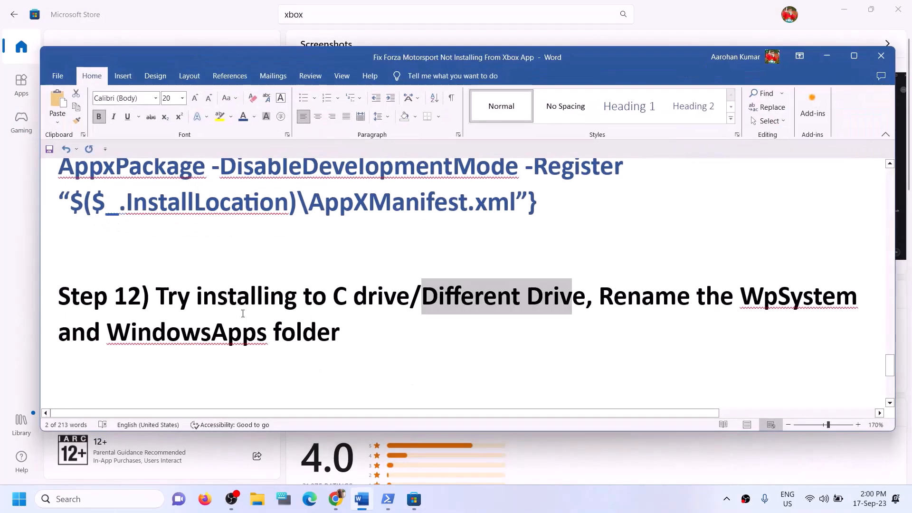
{"action": "left_click_drag", "start_coordinate": [161, 296], "coordinate": [536, 298]}
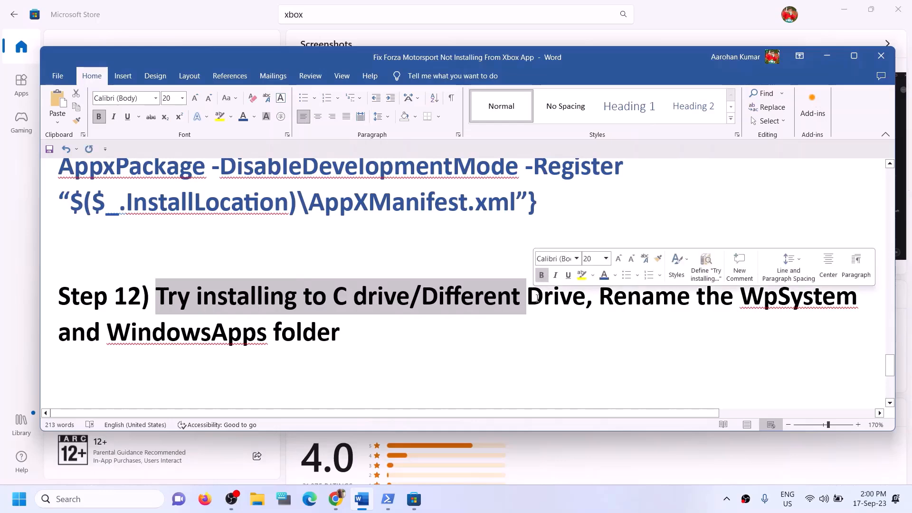
{"action": "left_click", "coordinate": [536, 298]}
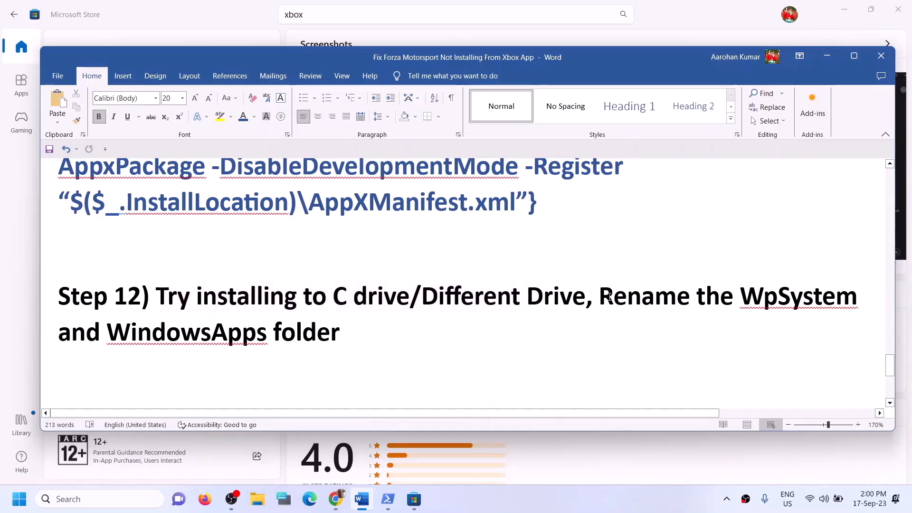
{"action": "left_click_drag", "start_coordinate": [610, 297], "coordinate": [792, 336]}
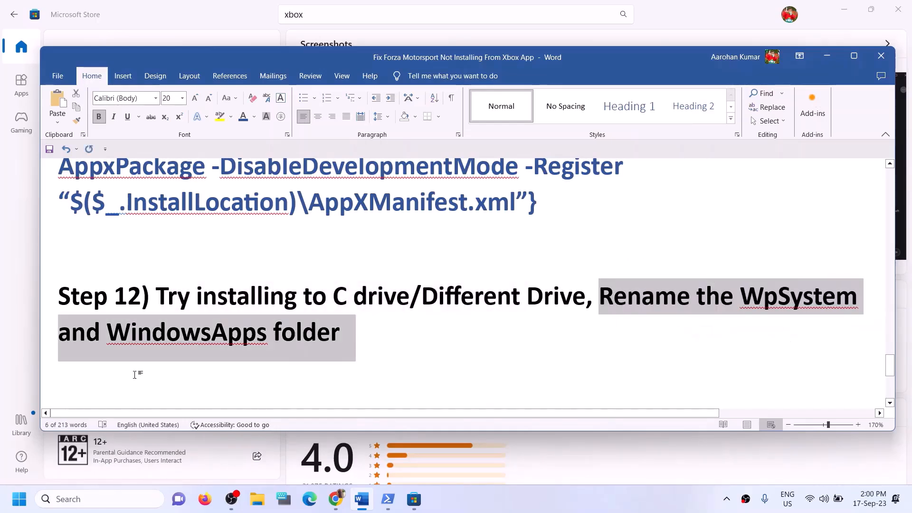
{"action": "left_click", "coordinate": [126, 346]}
{"action": "left_click_drag", "start_coordinate": [59, 334], "coordinate": [294, 338]}
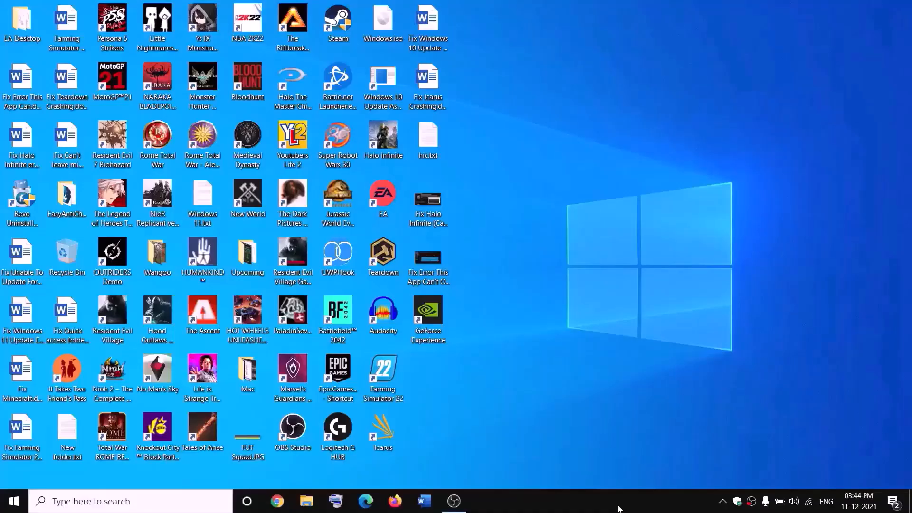
Open New Volume (D:) in File Explorer and locate the WpSystem folder.
{"action": "left_click", "coordinate": [312, 501]}
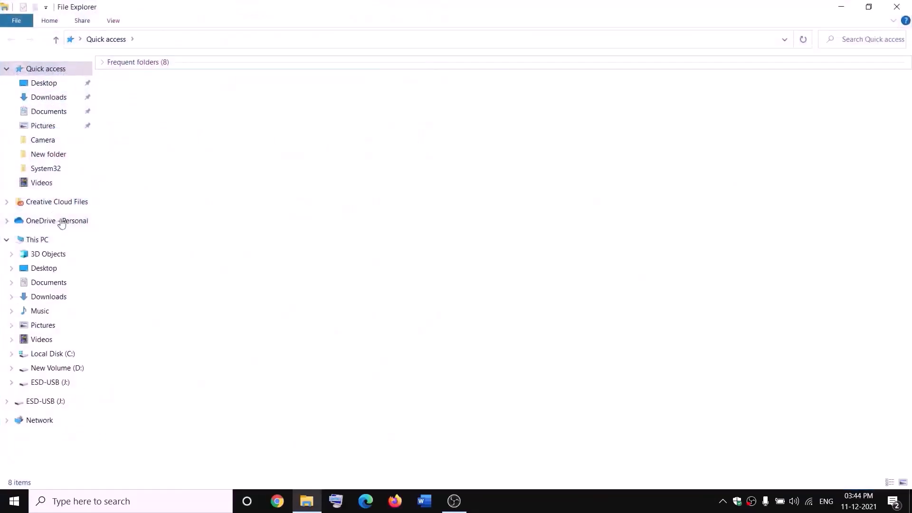
{"action": "left_click", "coordinate": [62, 243]}
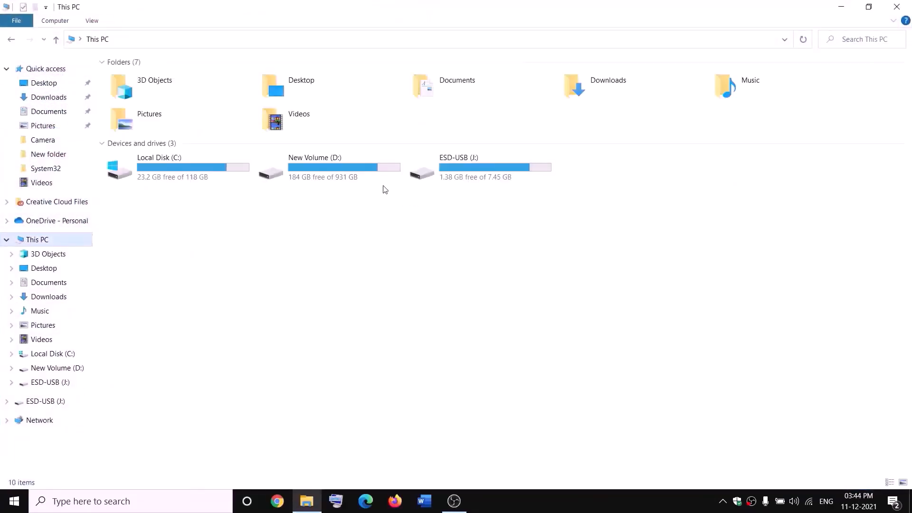
{"action": "left_click", "coordinate": [339, 176]}
{"action": "double_click", "coordinate": [339, 176]}
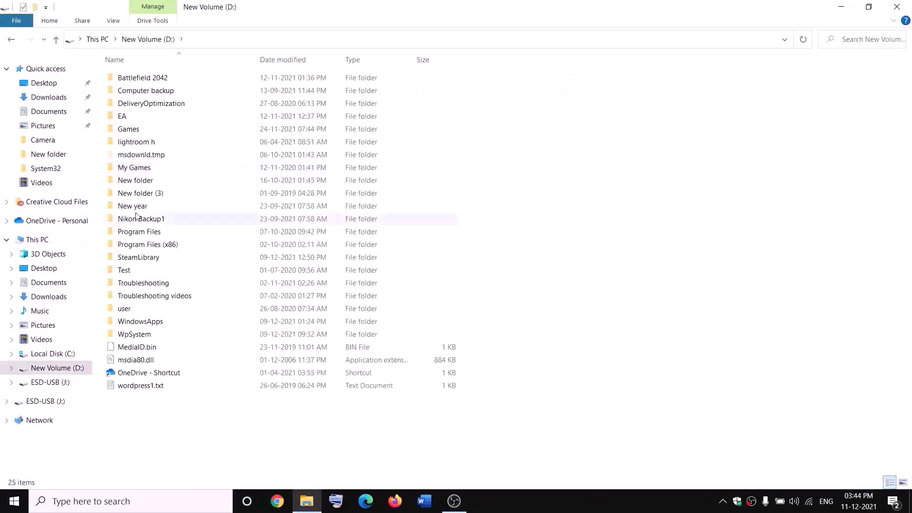
{"action": "left_click", "coordinate": [136, 333]}
{"action": "right_click", "coordinate": [148, 338]}
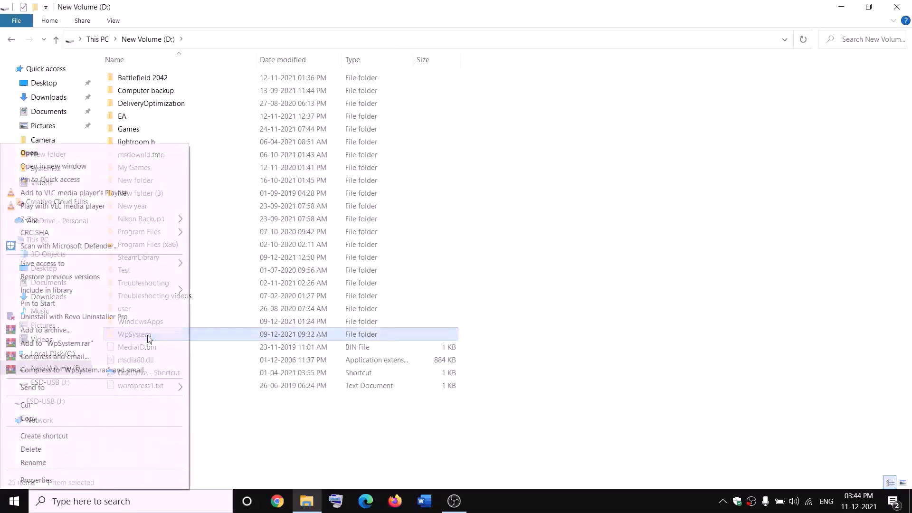
{"action": "left_click", "coordinate": [309, 432]}
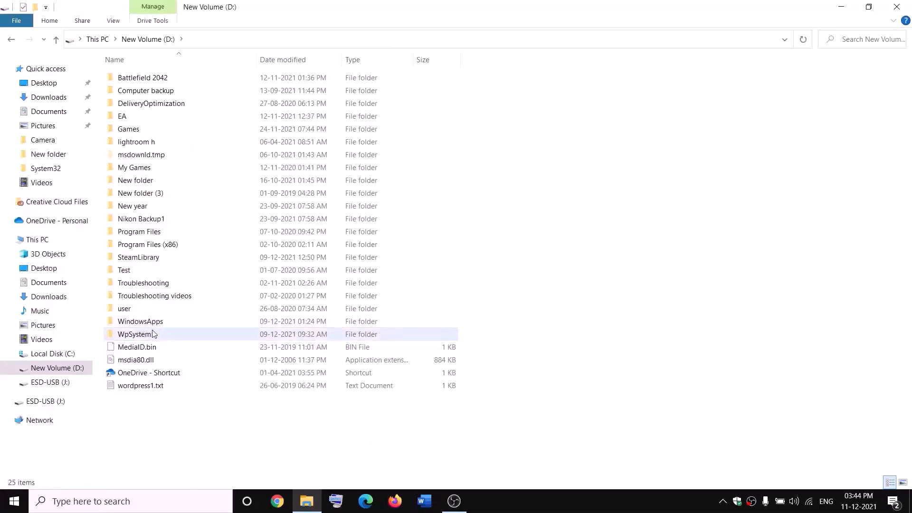
{"action": "mouse_move", "coordinate": [156, 336]}
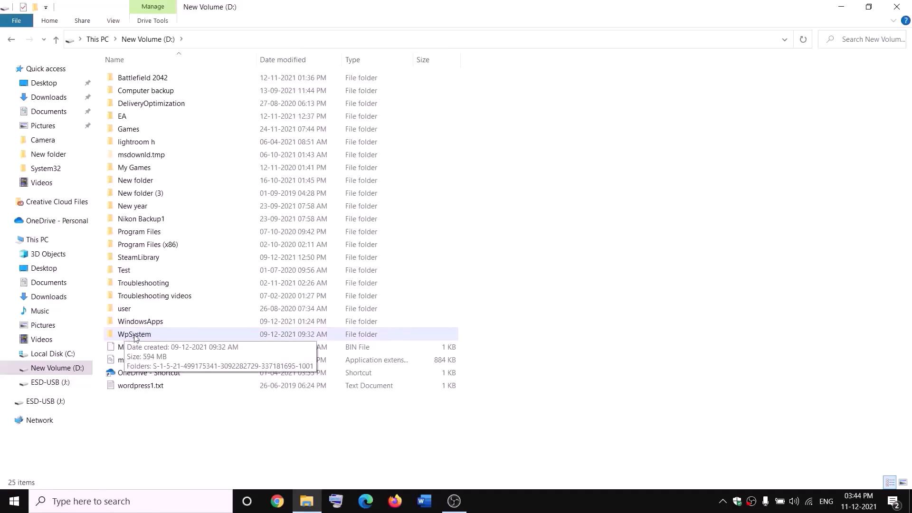
Open the Advanced Security Settings from the WpSystem folder's properties.
{"action": "right_click", "coordinate": [134, 337]}
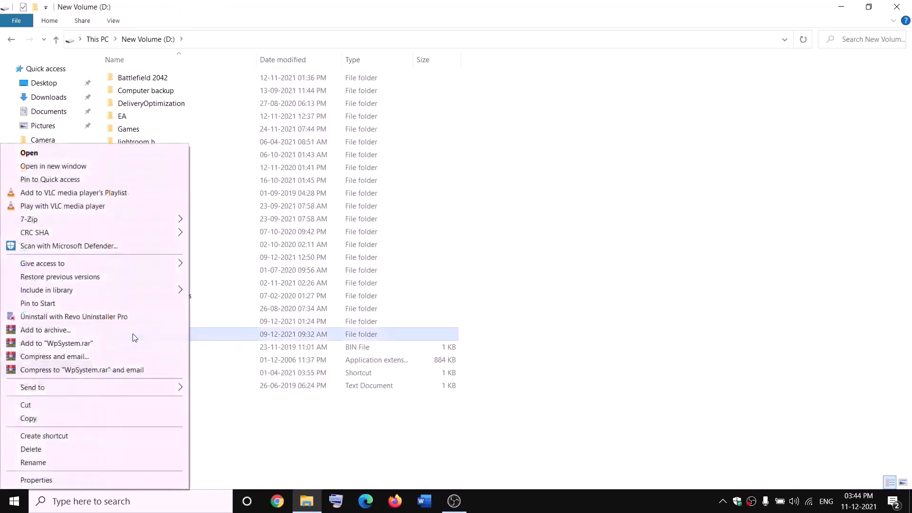
{"action": "left_click", "coordinate": [34, 480]}
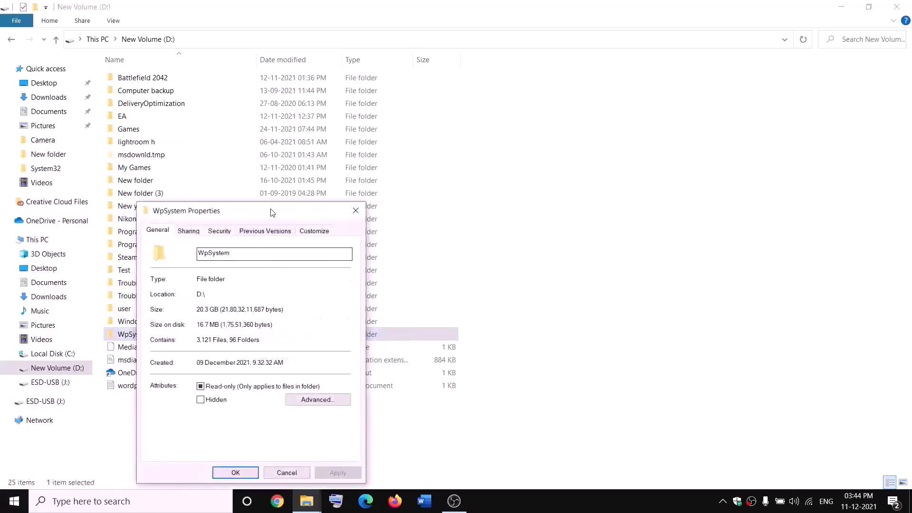
{"action": "left_click_drag", "start_coordinate": [270, 211], "coordinate": [390, 134]}
{"action": "left_click", "coordinate": [339, 153]}
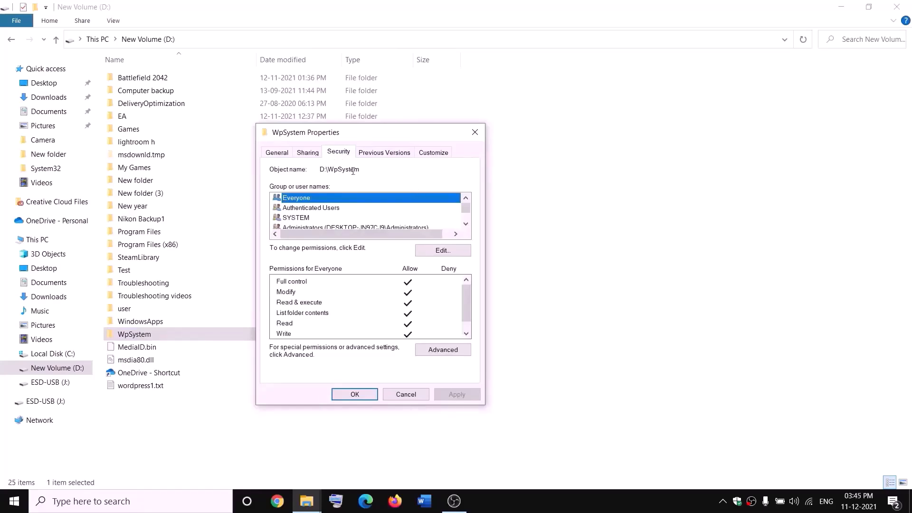
{"action": "left_click", "coordinate": [453, 351]}
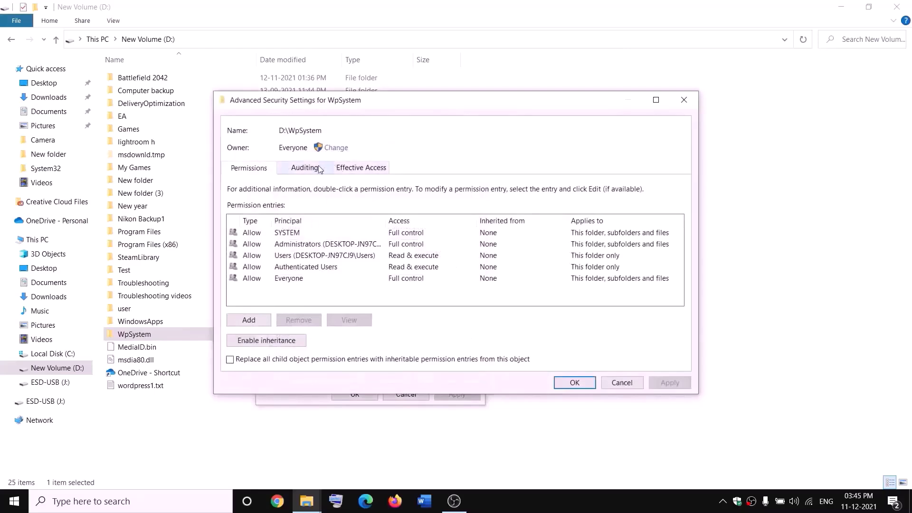
Set the owner of the WpSystem folder to "everyone", checking the name before accepting it.
{"action": "left_click", "coordinate": [336, 148]}
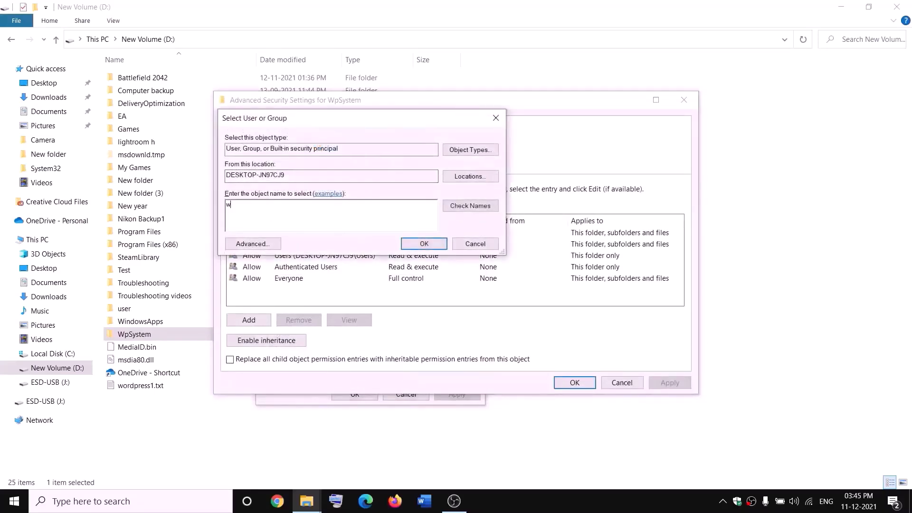
{"action": "key", "text": "BackSpace"}
{"action": "type", "text": "everyone"}
{"action": "left_click_drag", "start_coordinate": [272, 202], "coordinate": [216, 213]}
{"action": "left_click", "coordinate": [478, 209]}
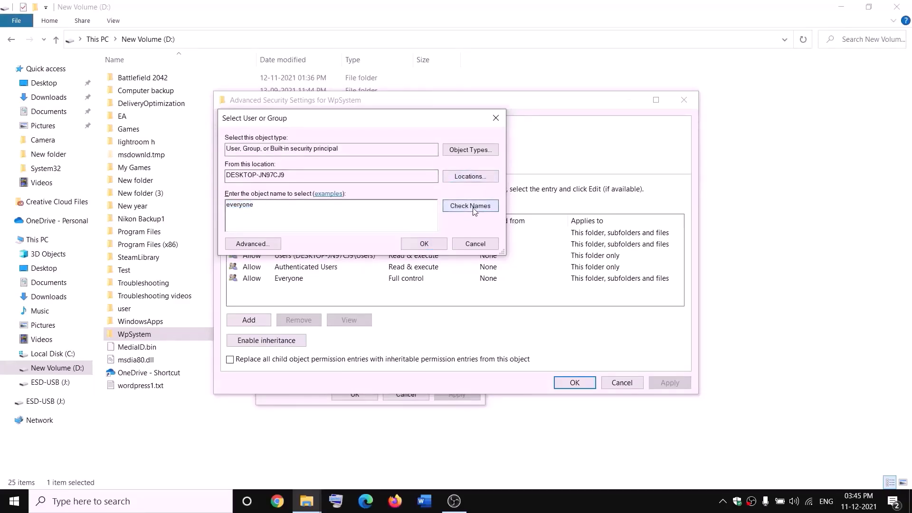
{"action": "left_click", "coordinate": [424, 243]}
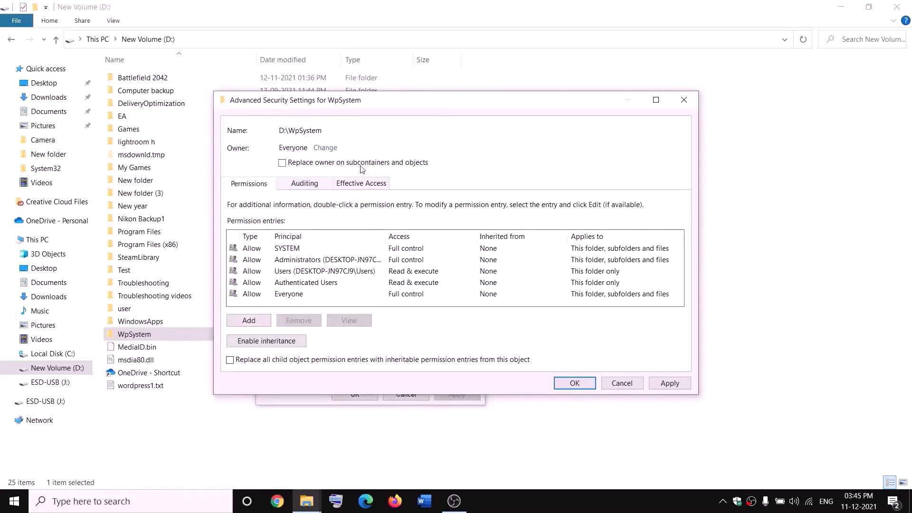
Enable replacing the owner on subcontainers and objects, apply the ownership change, and close the WpSystem properties.
{"action": "left_click", "coordinate": [281, 164]}
{"action": "left_click", "coordinate": [669, 381]}
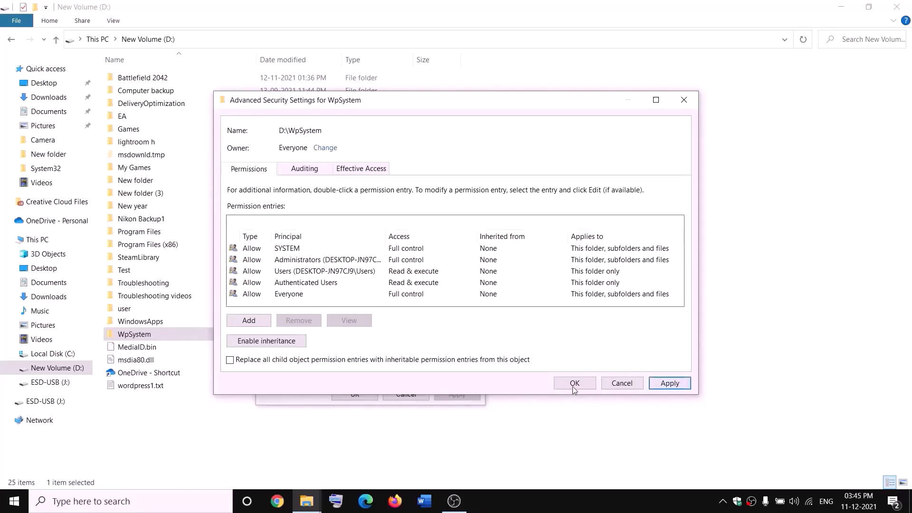
{"action": "left_click", "coordinate": [546, 299]}
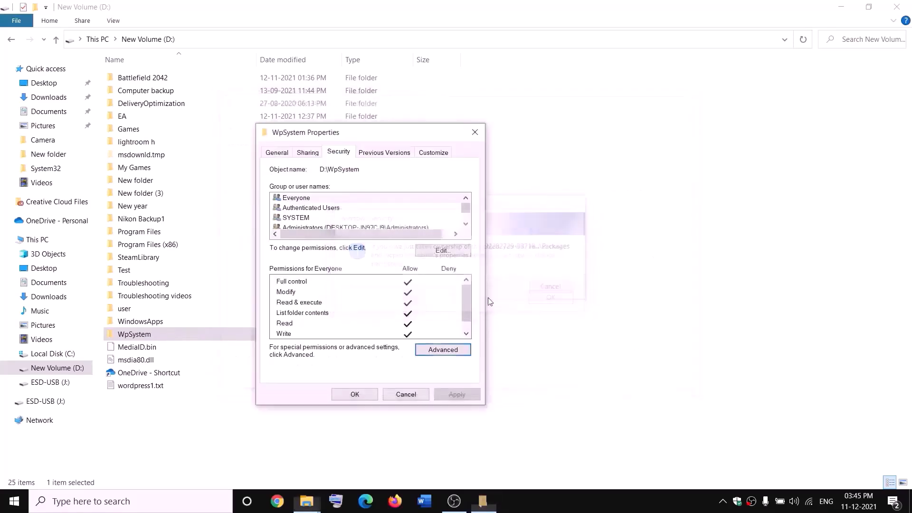
{"action": "left_click", "coordinate": [357, 395]}
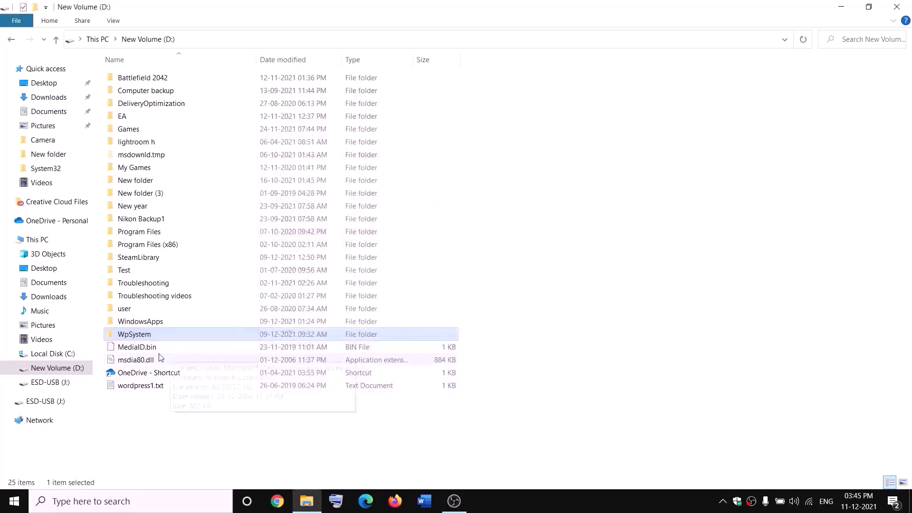
Reopen the WpSystem folder's properties and bring up its advanced security permission entries.
{"action": "right_click", "coordinate": [137, 337]}
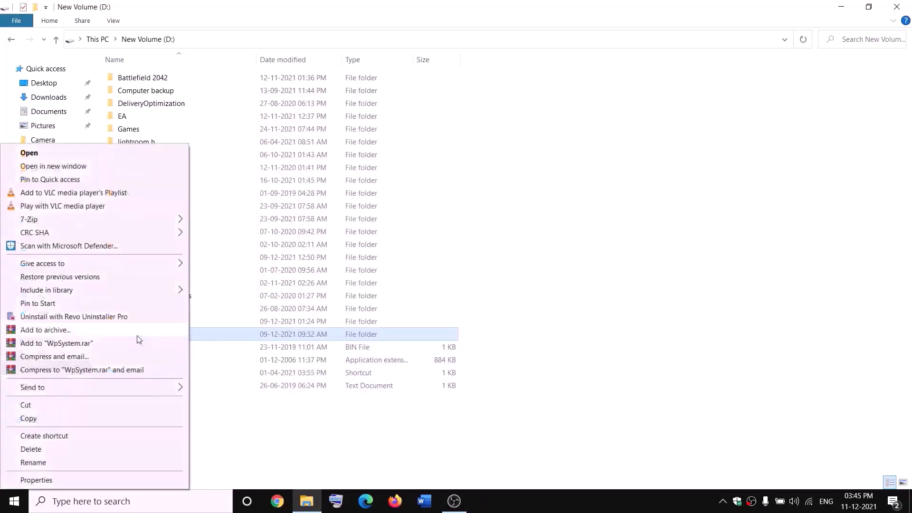
{"action": "left_click", "coordinate": [53, 480]}
{"action": "left_click_drag", "start_coordinate": [246, 200], "coordinate": [357, 154]}
{"action": "left_click", "coordinate": [334, 174]}
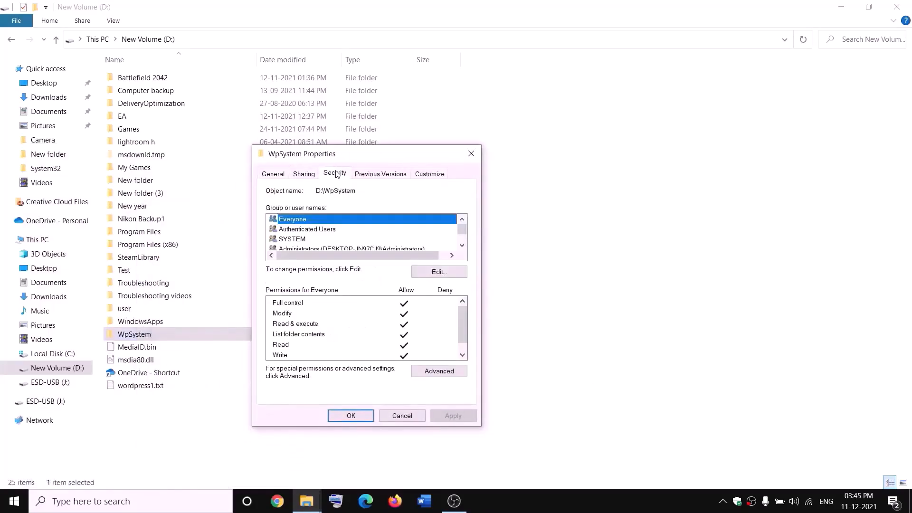
{"action": "left_click", "coordinate": [440, 372]}
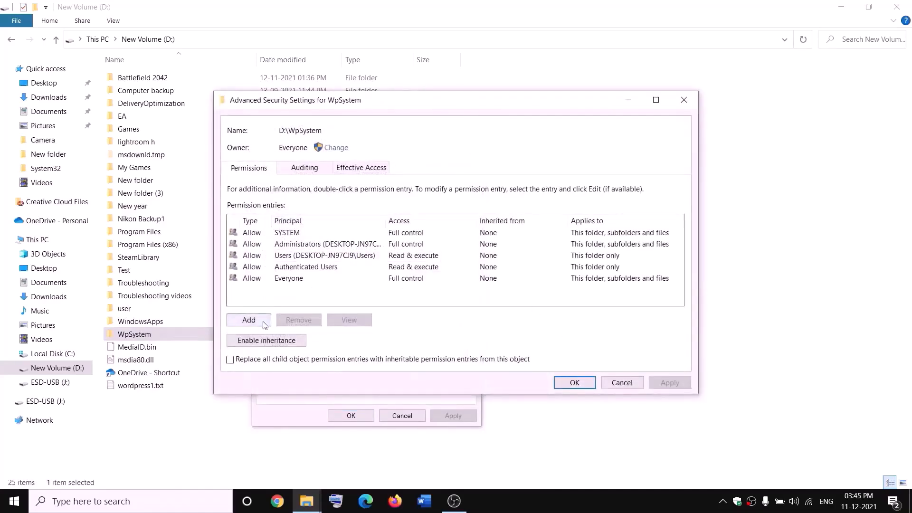
Add a permission entry for "everyone" on the WpSystem folder, checking the name and allowing full control.
{"action": "left_click", "coordinate": [250, 321]}
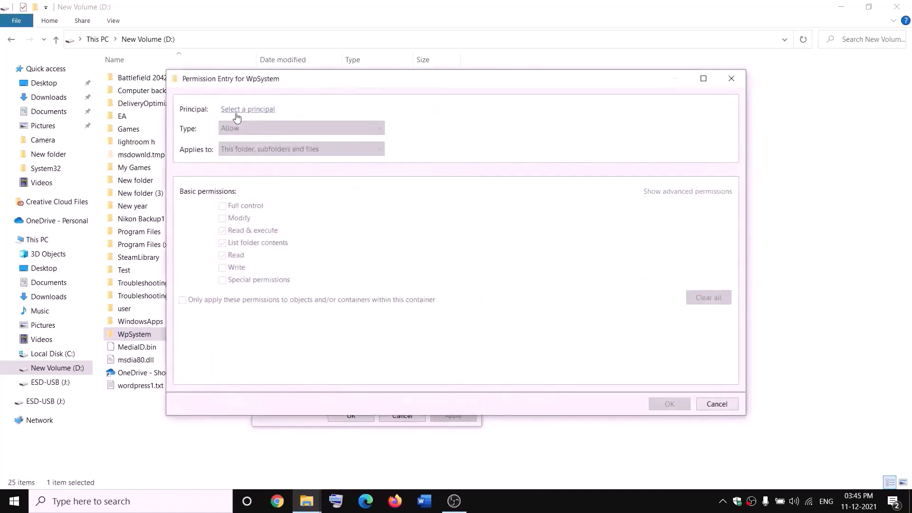
{"action": "left_click", "coordinate": [246, 110]}
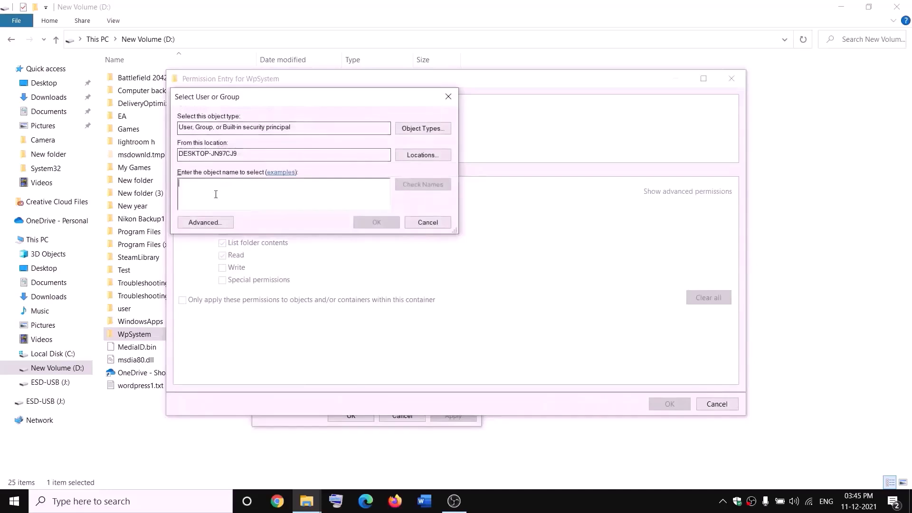
{"action": "type", "text": "everyone"}
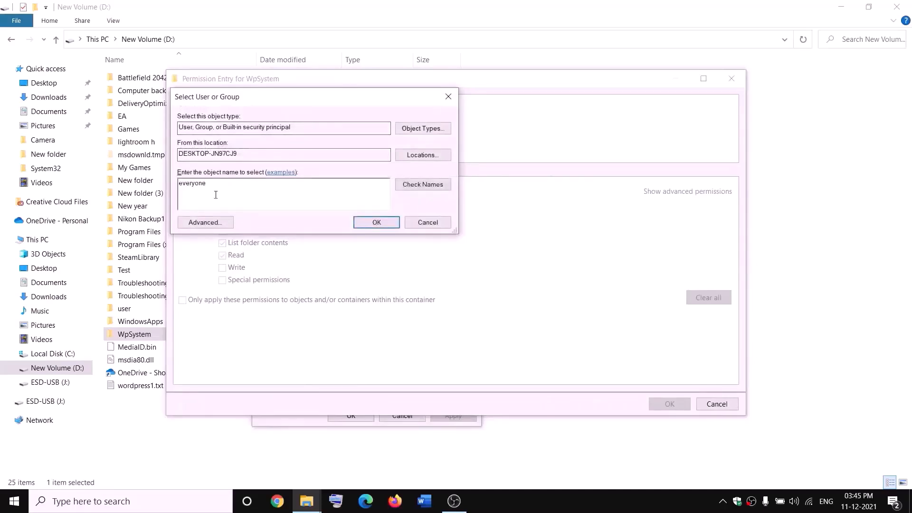
{"action": "left_click", "coordinate": [418, 185]}
{"action": "left_click", "coordinate": [377, 223]}
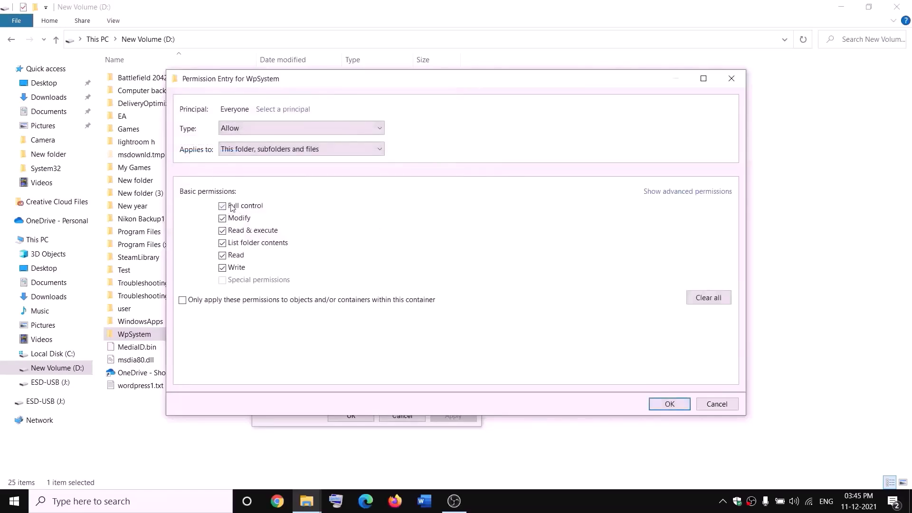
{"action": "left_click", "coordinate": [669, 404]}
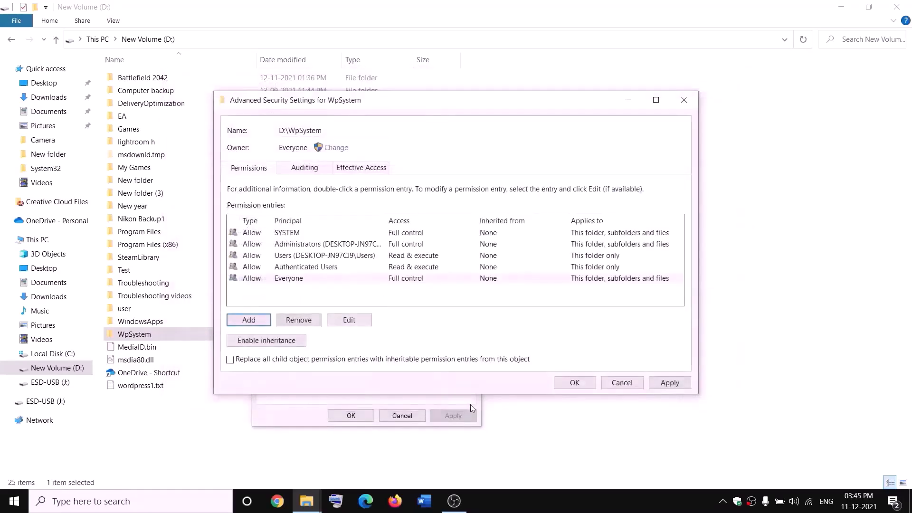
Apply the new permission entry and close the WpSystem folder's security settings and properties.
{"action": "left_click", "coordinate": [669, 383]}
{"action": "left_click", "coordinate": [574, 382]}
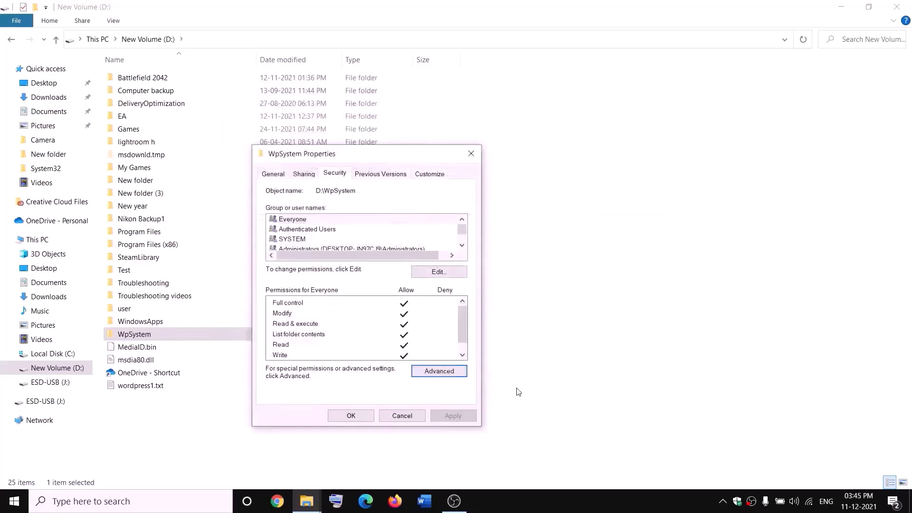
{"action": "left_click", "coordinate": [351, 415]}
{"action": "left_click", "coordinate": [358, 414]}
{"action": "left_click", "coordinate": [554, 509]}
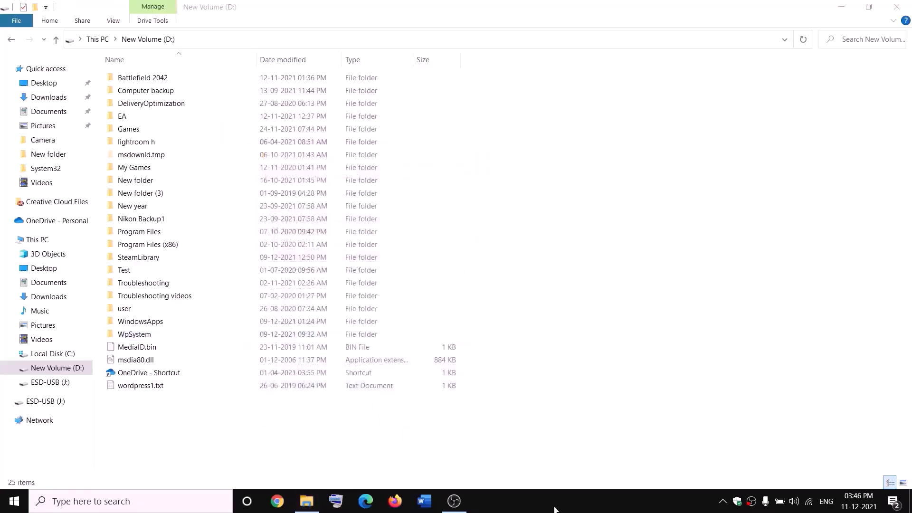
Rename the WpSystem folder as WpSystem.old.
{"action": "right_click", "coordinate": [132, 335]}
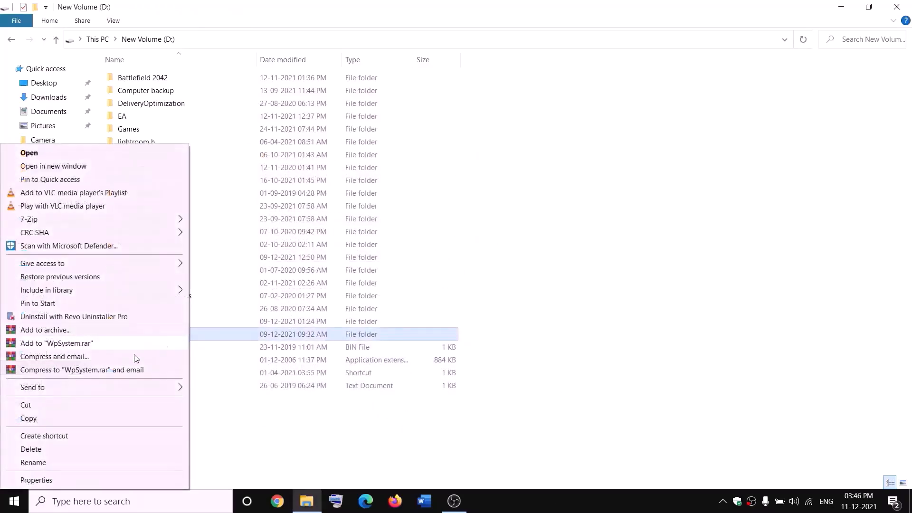
{"action": "left_click", "coordinate": [51, 460]}
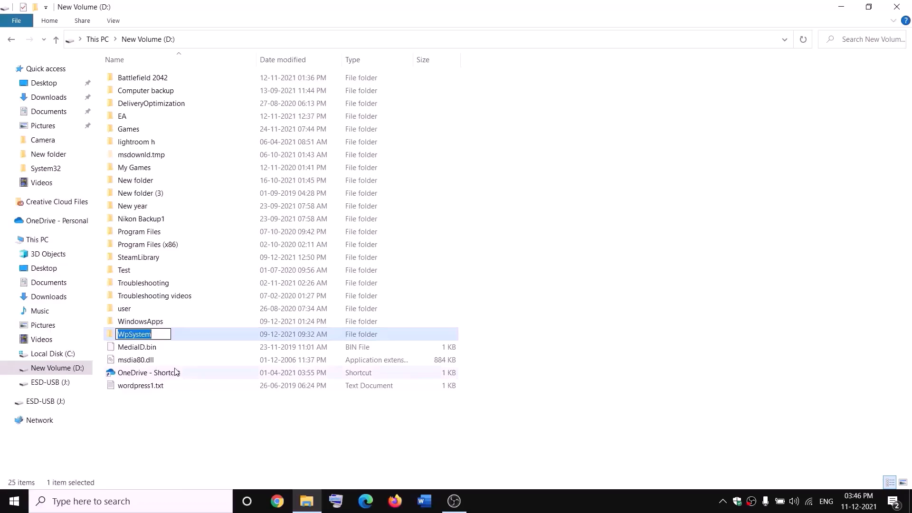
{"action": "key", "text": "End"}
{"action": "type", "text": ".old"}
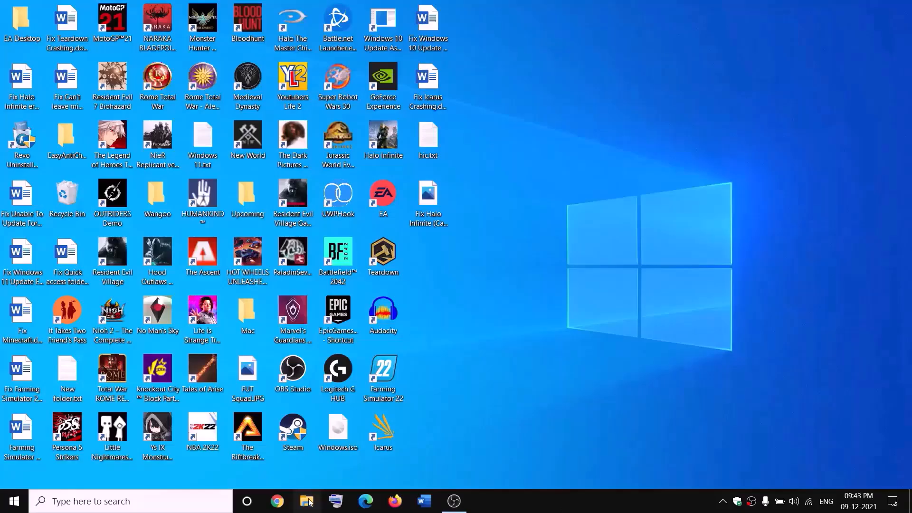
Open the New Volume (D:) drive in File Explorer.
{"action": "left_click", "coordinate": [306, 501]}
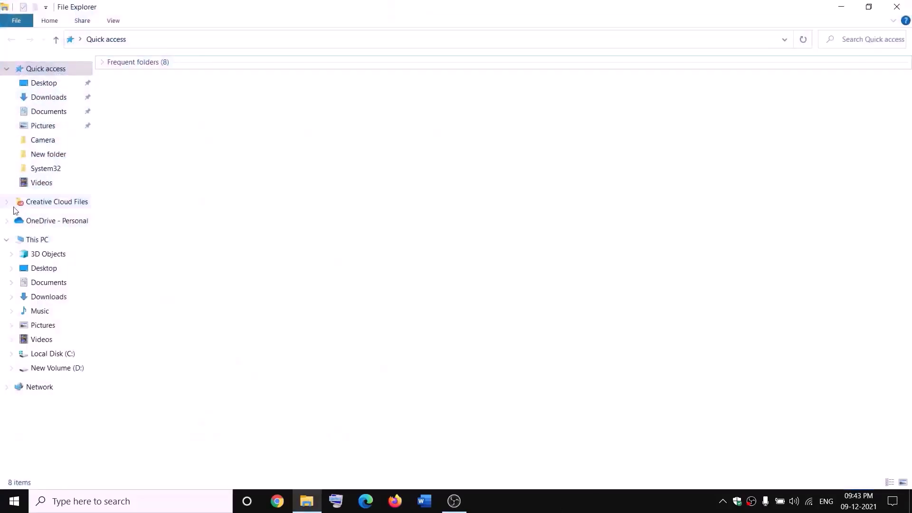
{"action": "left_click", "coordinate": [19, 240]}
{"action": "double_click", "coordinate": [327, 171]}
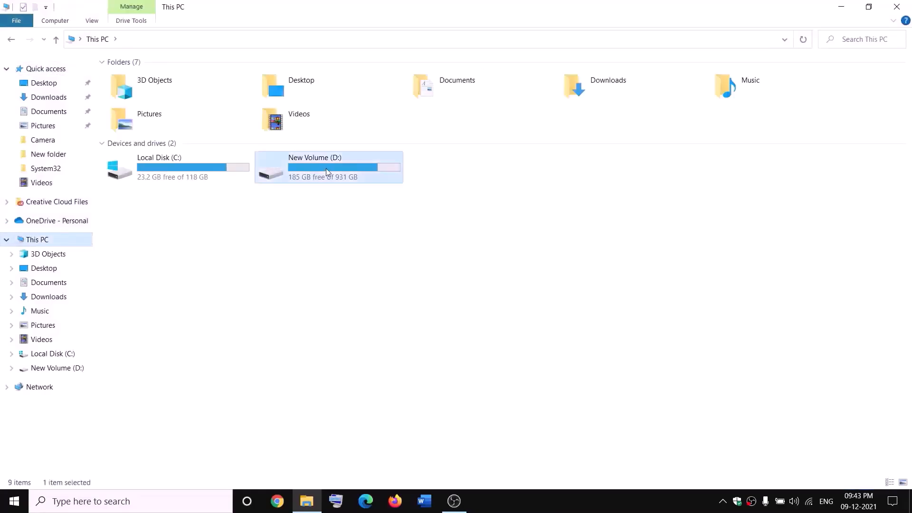
Open the Advanced Security Settings from the WindowsApps folder's properties.
{"action": "left_click", "coordinate": [162, 321]}
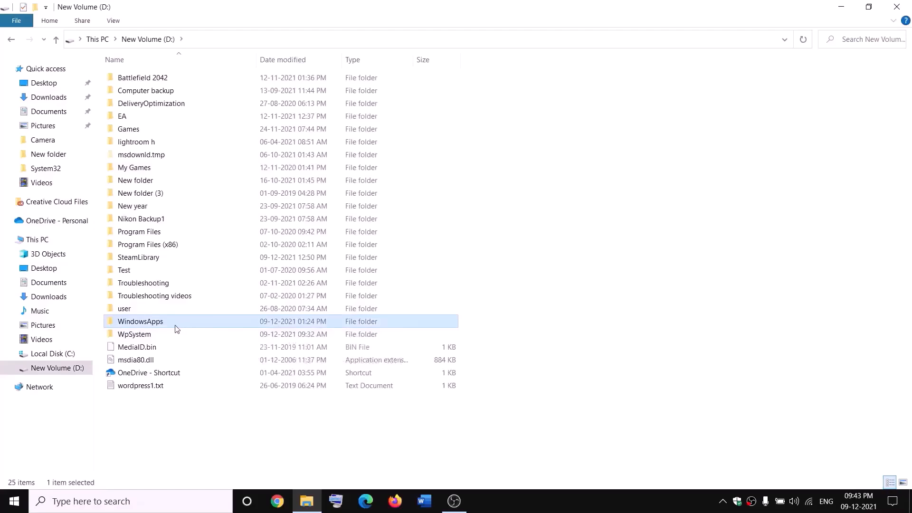
{"action": "right_click", "coordinate": [171, 324]}
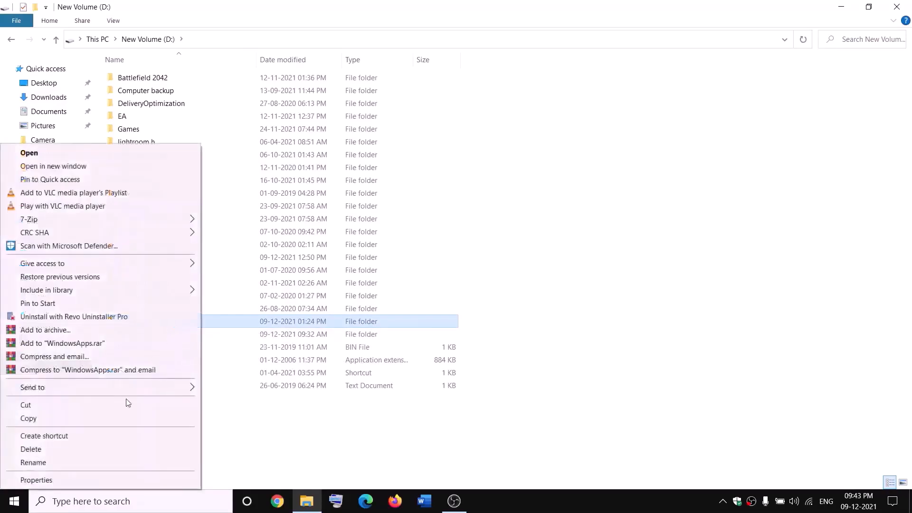
{"action": "left_click", "coordinate": [44, 481]}
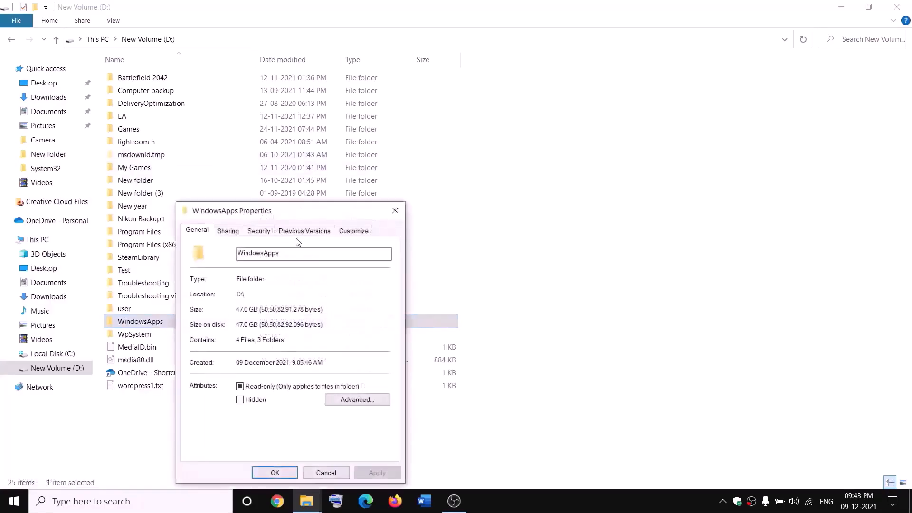
{"action": "left_click", "coordinate": [259, 231]}
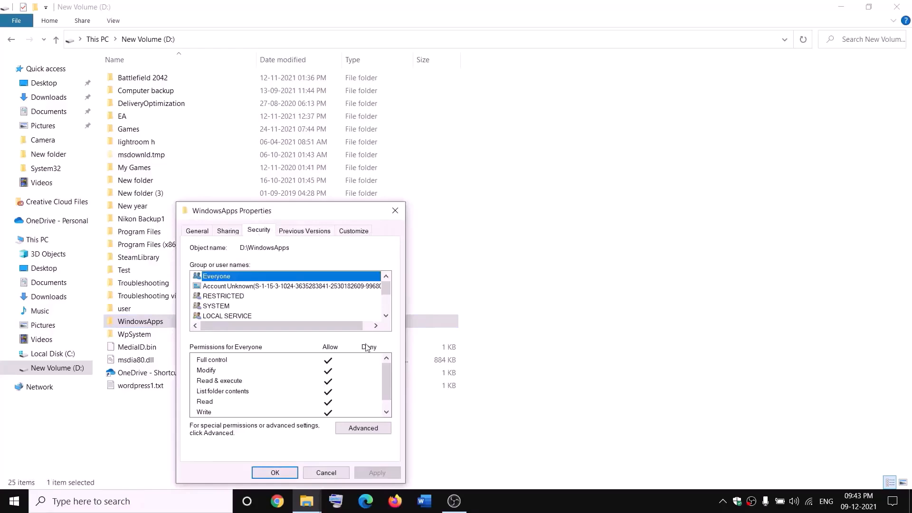
{"action": "left_click", "coordinate": [359, 426]}
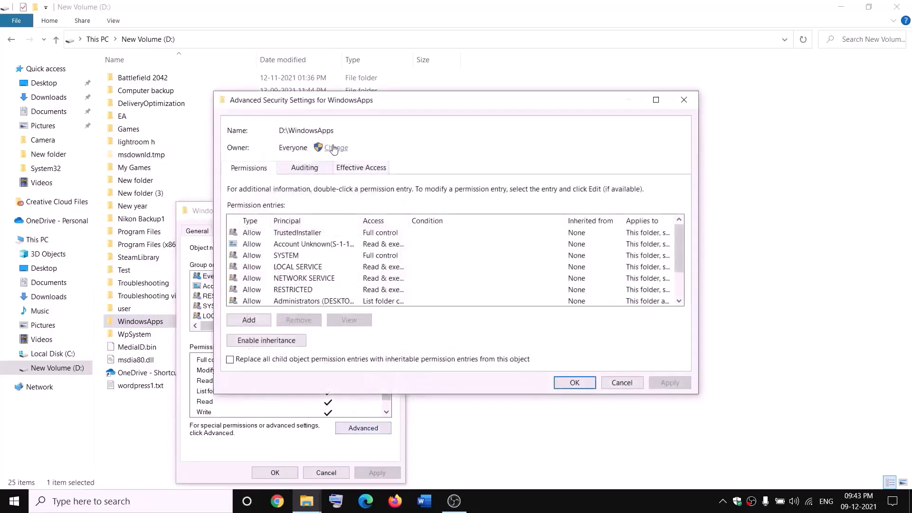
Set the owner of the WindowsApps folder to "everyone", checking the name, and enable replacing the owner on subcontainers and objects.
{"action": "left_click", "coordinate": [334, 148]}
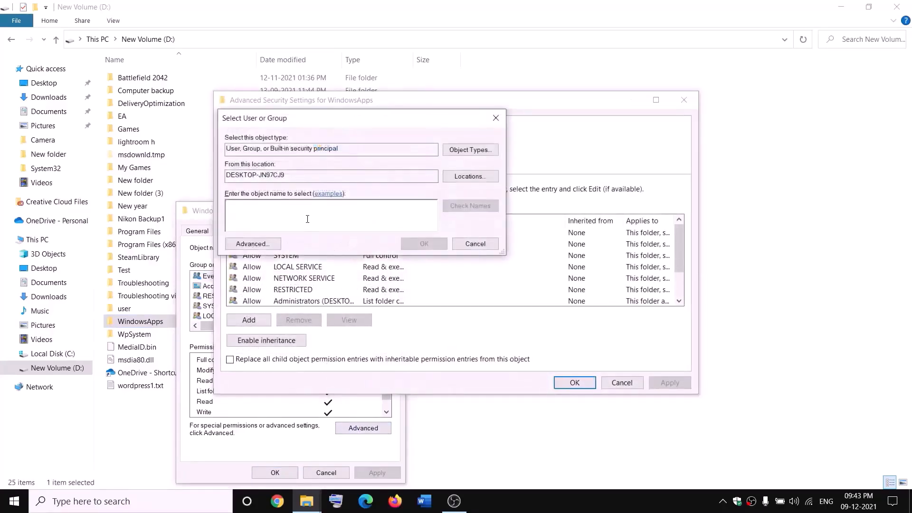
{"action": "type", "text": "everyone"}
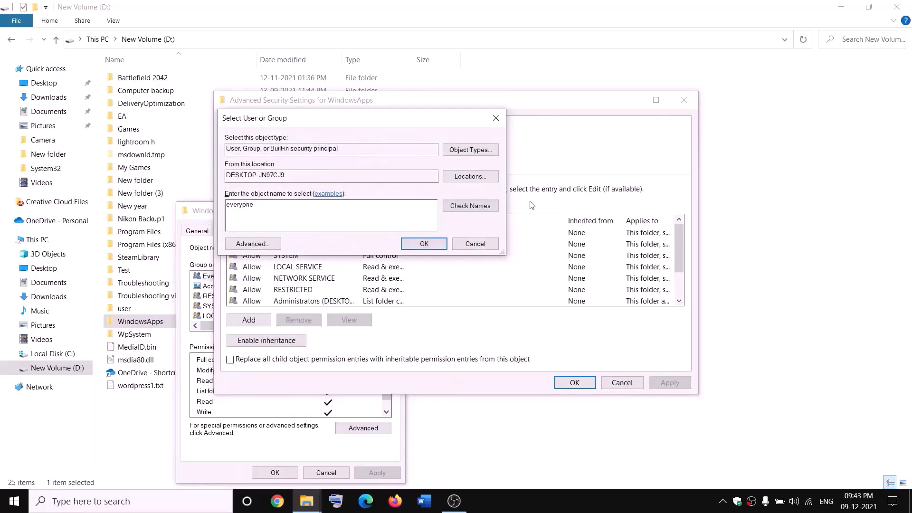
{"action": "left_click", "coordinate": [483, 210]}
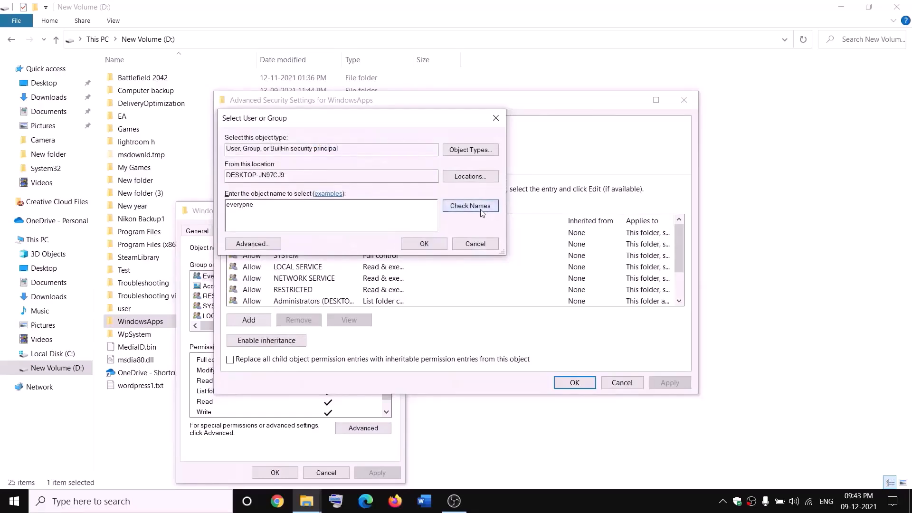
{"action": "left_click", "coordinate": [424, 243]}
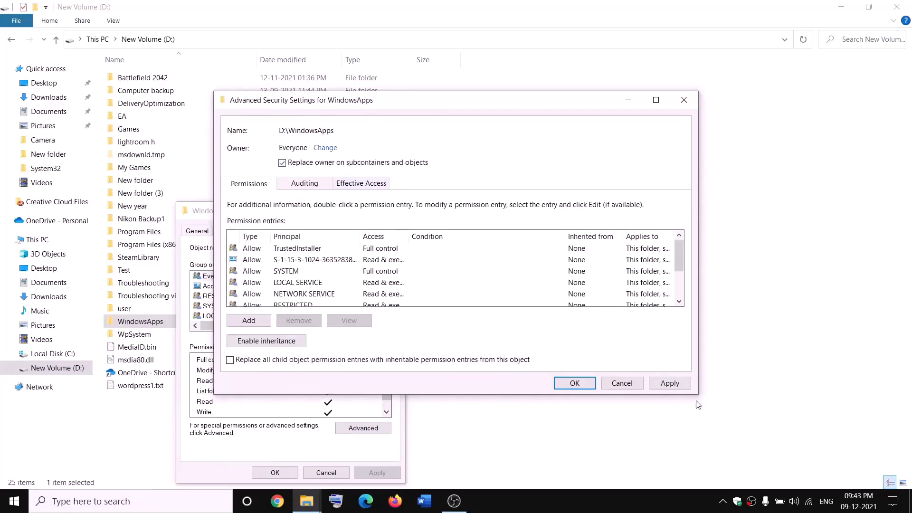
Apply the ownership change, acknowledge the security notice, and close the WindowsApps properties.
{"action": "left_click", "coordinate": [674, 385]}
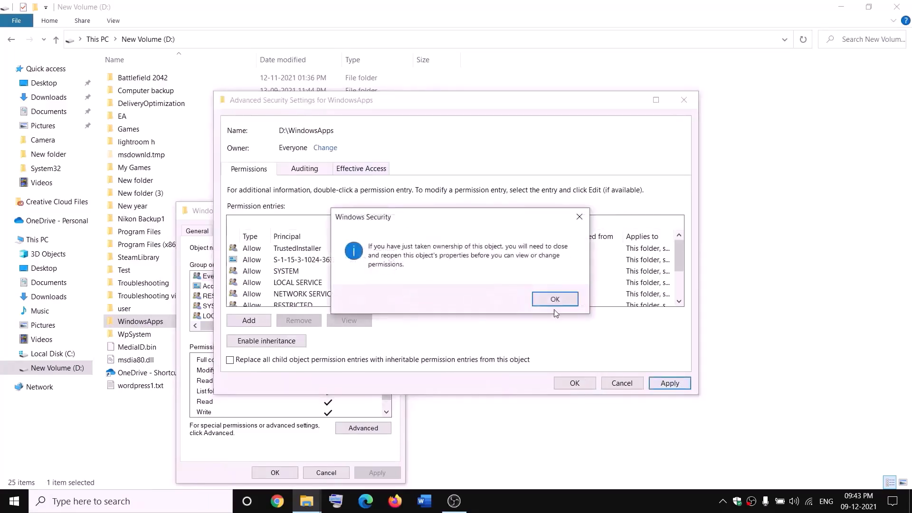
{"action": "left_click", "coordinate": [555, 299]}
{"action": "left_click", "coordinate": [574, 382]}
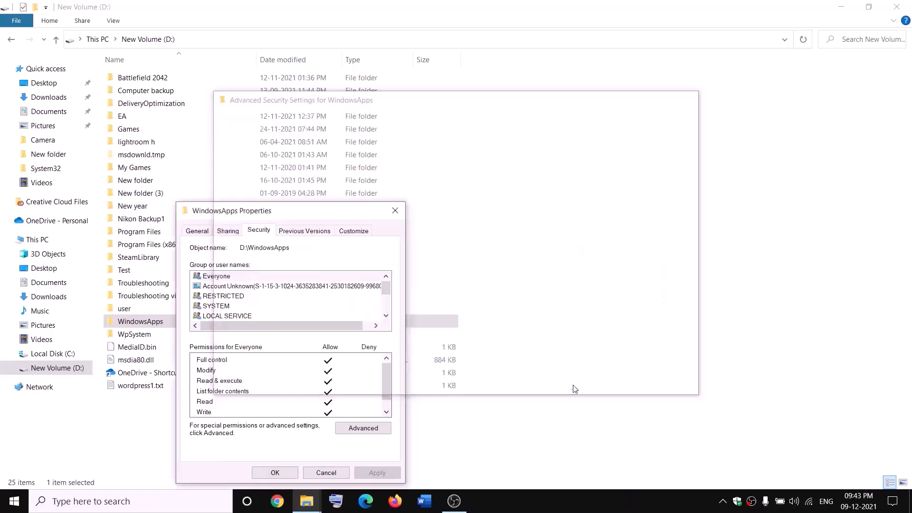
{"action": "left_click", "coordinate": [284, 475]}
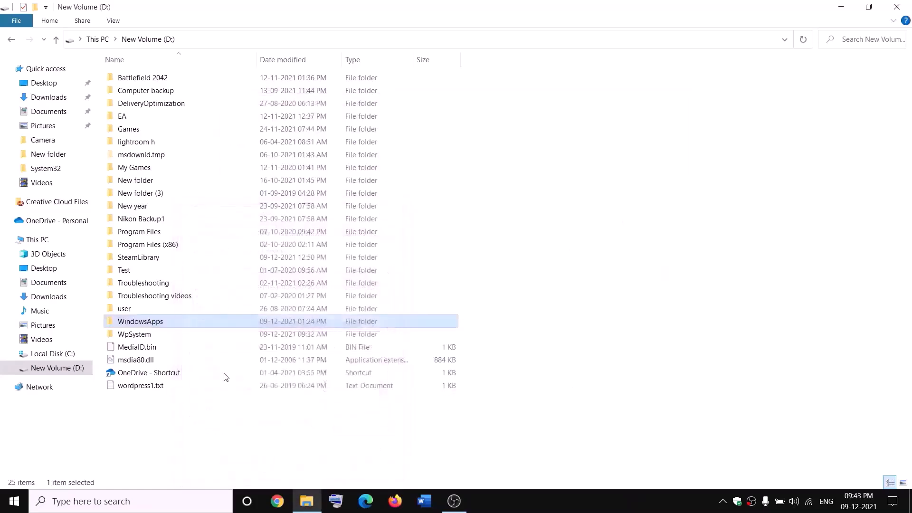
Reopen the WindowsApps folder's properties and bring up its advanced security permission entries.
{"action": "right_click", "coordinate": [173, 326]}
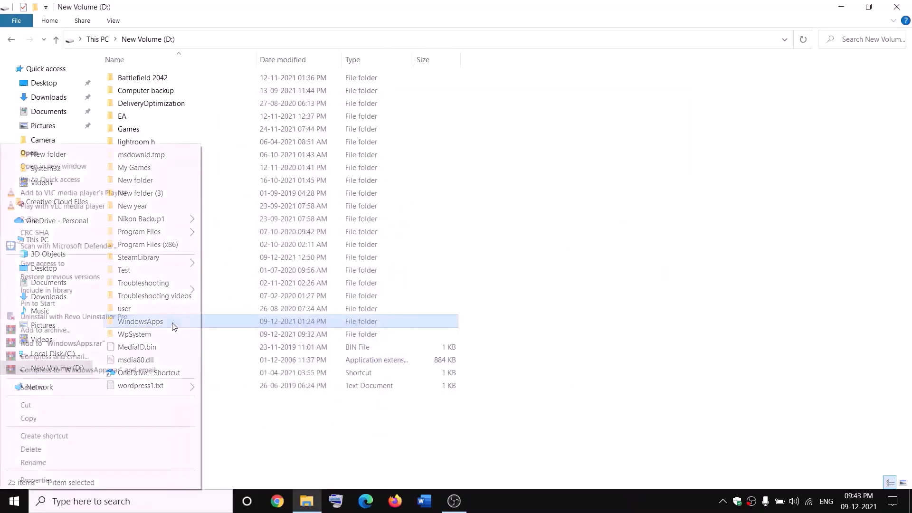
{"action": "left_click", "coordinate": [34, 480]}
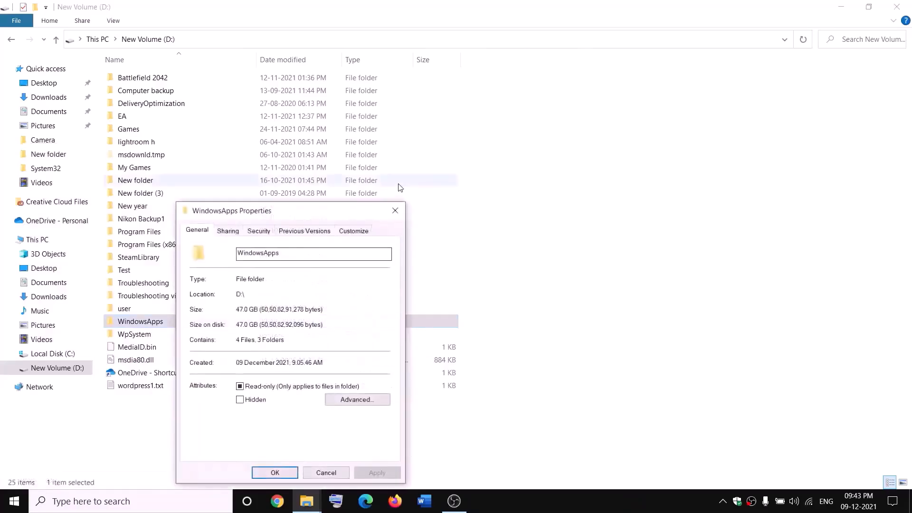
{"action": "left_click", "coordinate": [267, 235]}
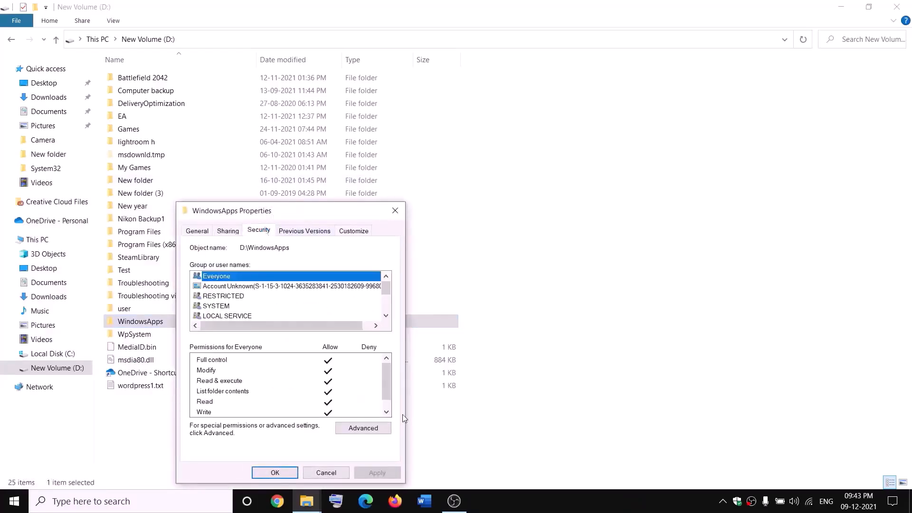
{"action": "left_click", "coordinate": [384, 428]}
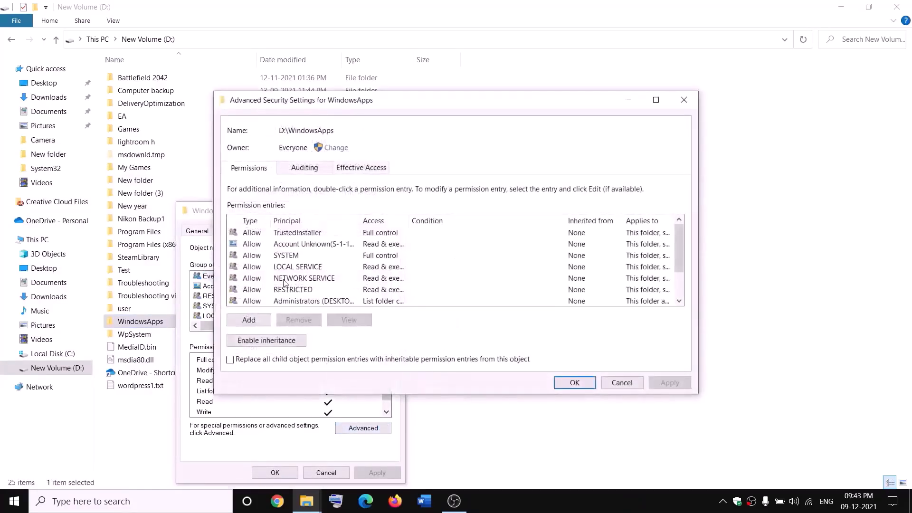
Add a permission entry allowing "everyone" full control of the WindowsApps folder, then apply it and close the advanced security settings.
{"action": "left_click", "coordinate": [249, 319]}
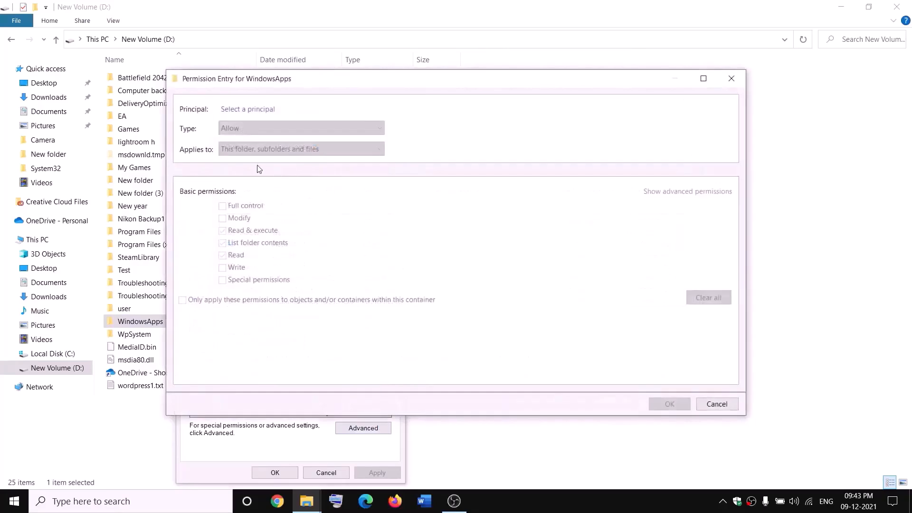
{"action": "left_click", "coordinate": [243, 110]}
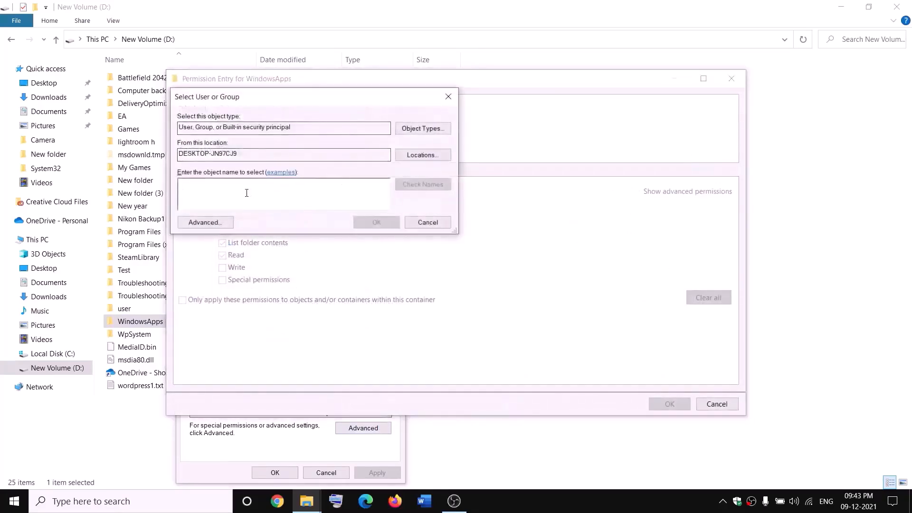
{"action": "type", "text": "everyon"}
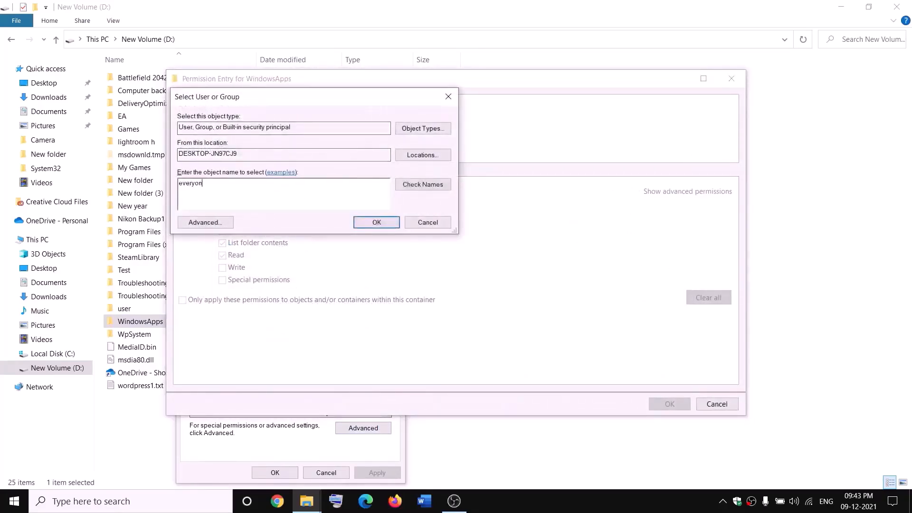
{"action": "type", "text": "e"}
{"action": "left_click", "coordinate": [434, 185]}
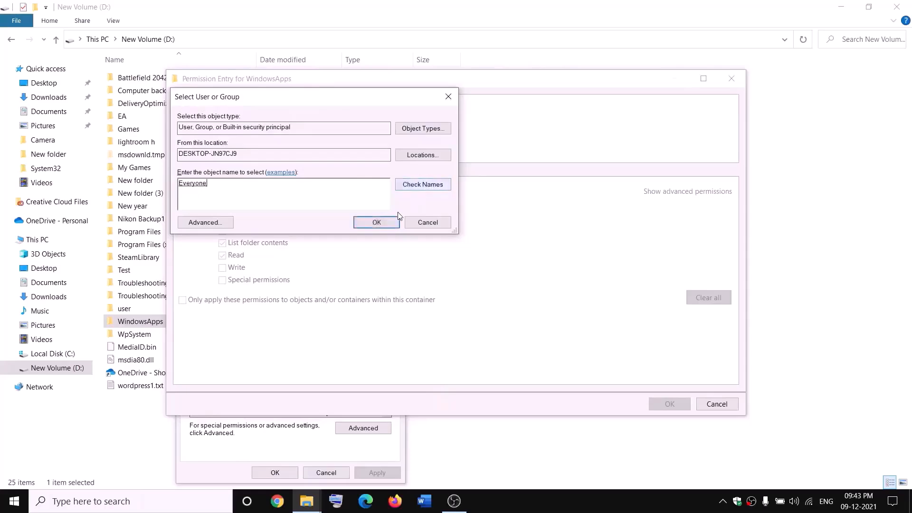
{"action": "left_click", "coordinate": [377, 222]}
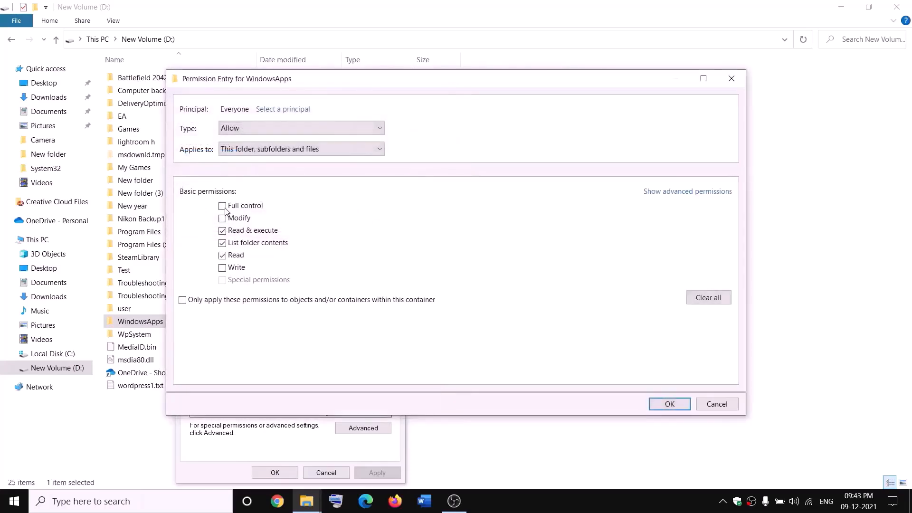
{"action": "left_click", "coordinate": [681, 402]}
{"action": "left_click", "coordinate": [670, 382]}
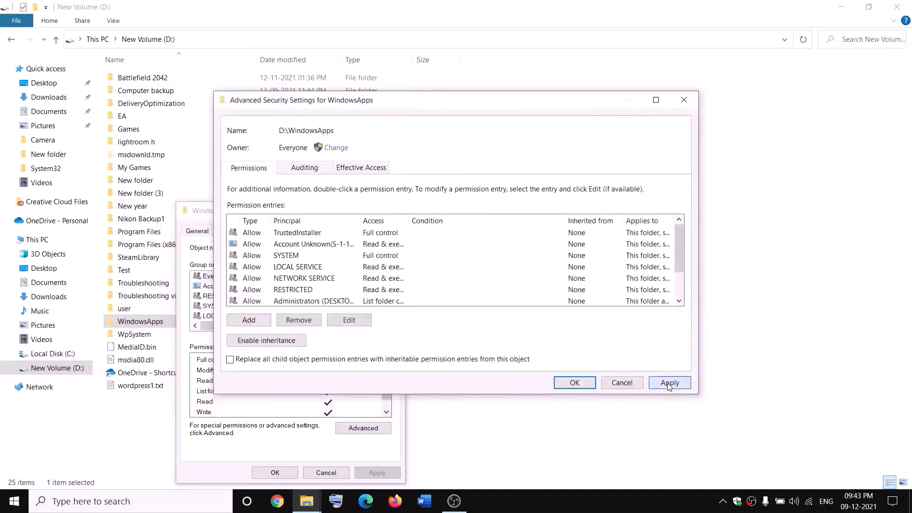
{"action": "left_click", "coordinate": [570, 388]}
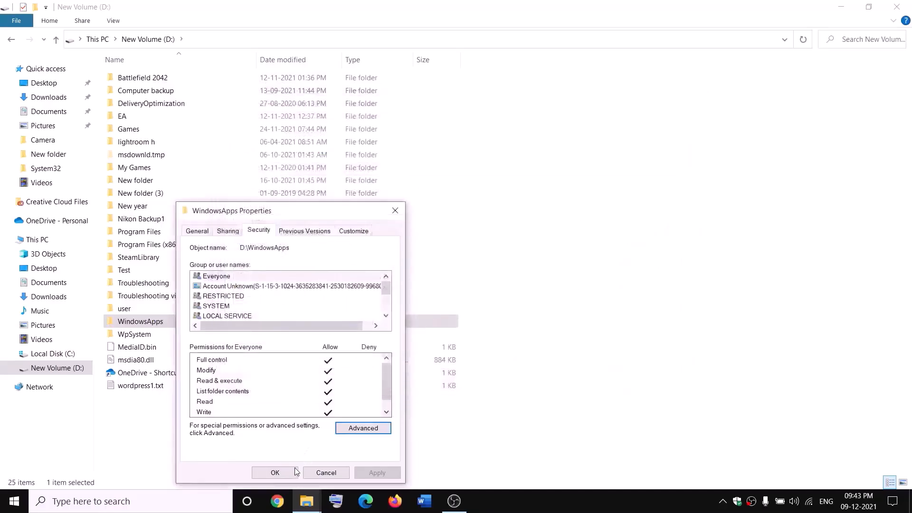
Confirm and close the WindowsApps properties, and rename the WindowsApps folder on the D: drive to WindowsApps.old.
{"action": "left_click", "coordinate": [275, 473]}
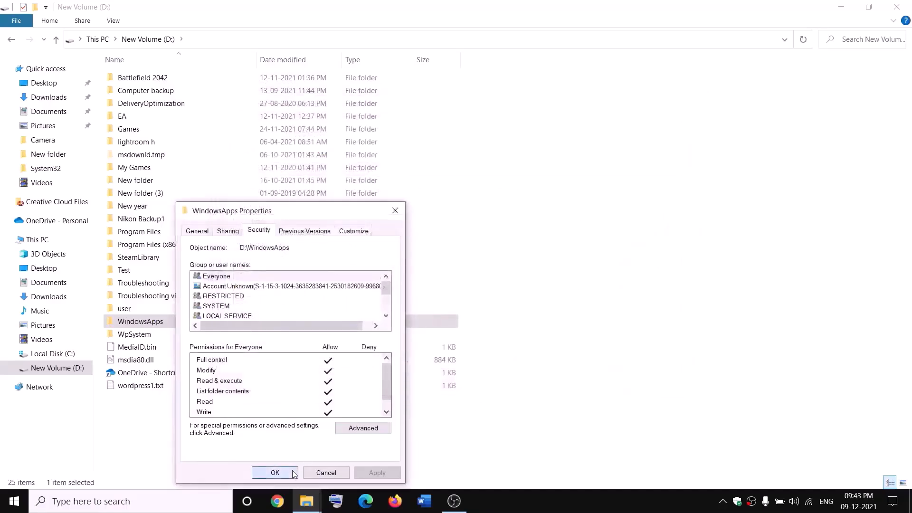
{"action": "right_click", "coordinate": [174, 326]}
{"action": "left_click", "coordinate": [32, 462]}
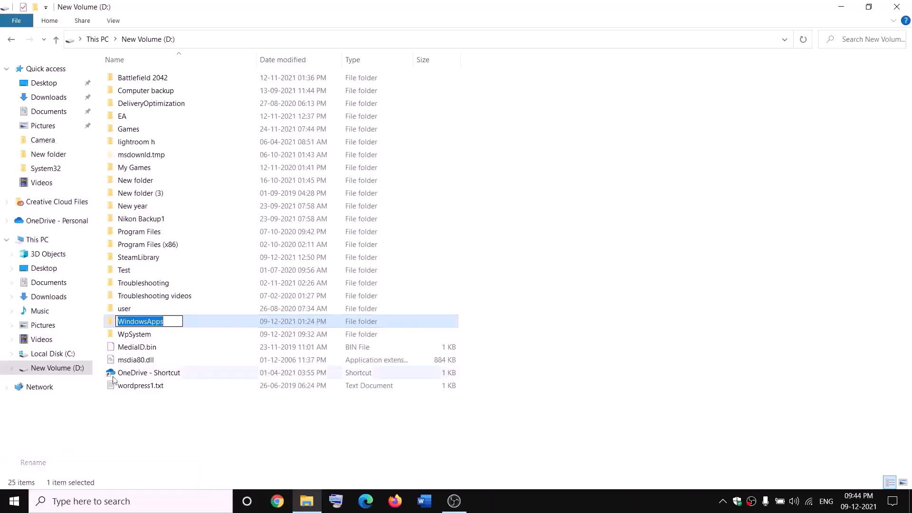
{"action": "left_click", "coordinate": [170, 319]}
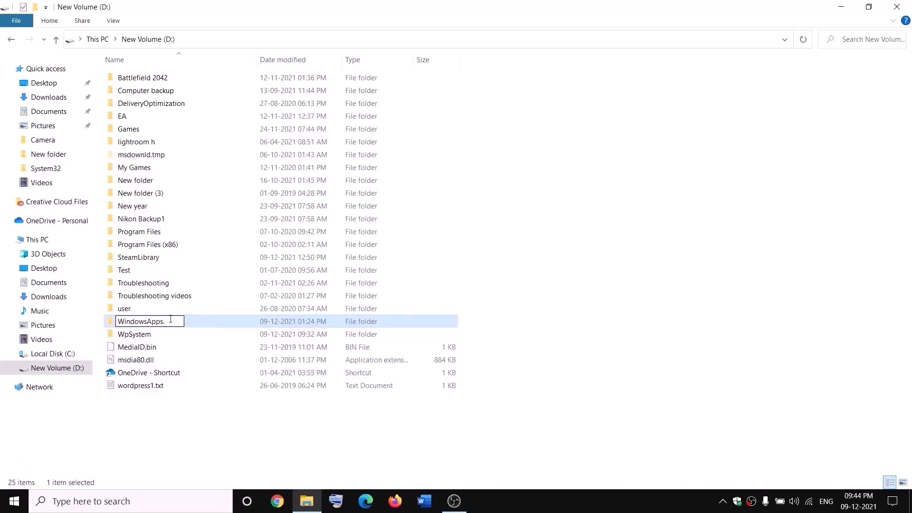
{"action": "type", "text": ".old"}
{"action": "left_click", "coordinate": [207, 415]}
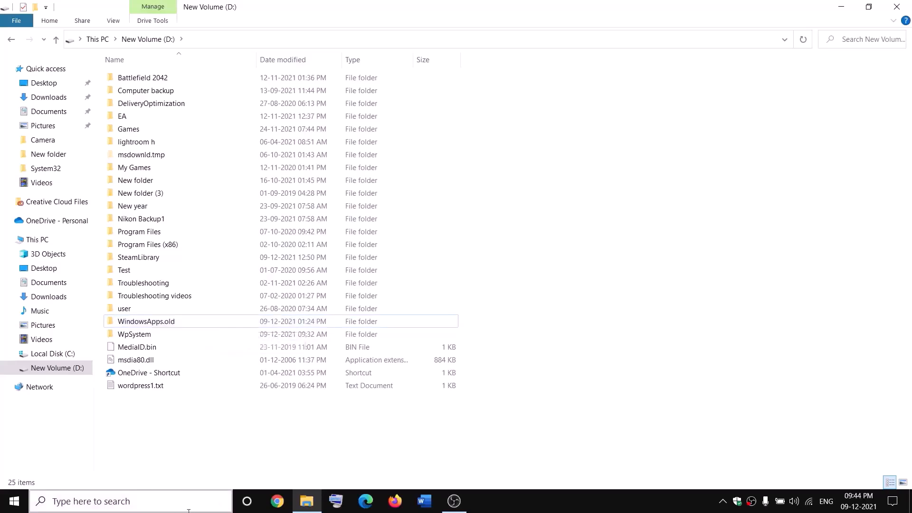
Open Task Manager, end the Gaming Services background process, and close Task Manager.
{"action": "right_click", "coordinate": [14, 501]}
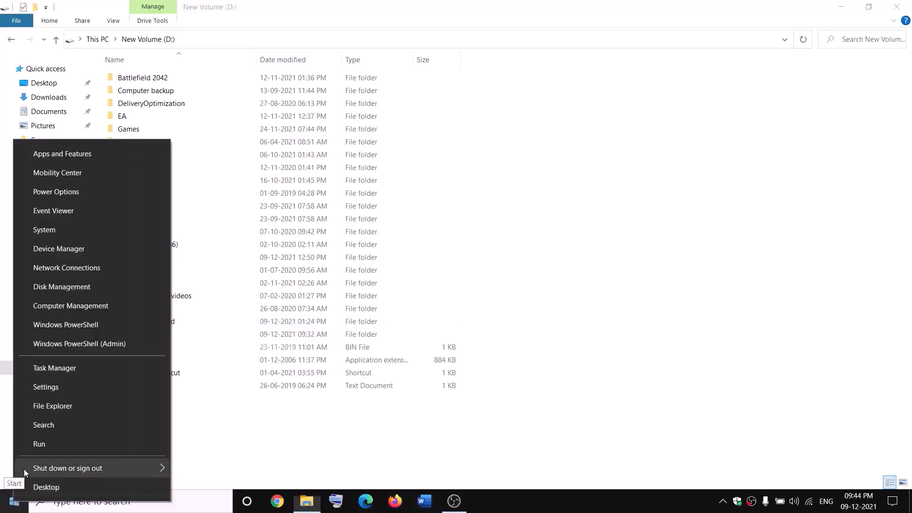
{"action": "left_click", "coordinate": [50, 372]}
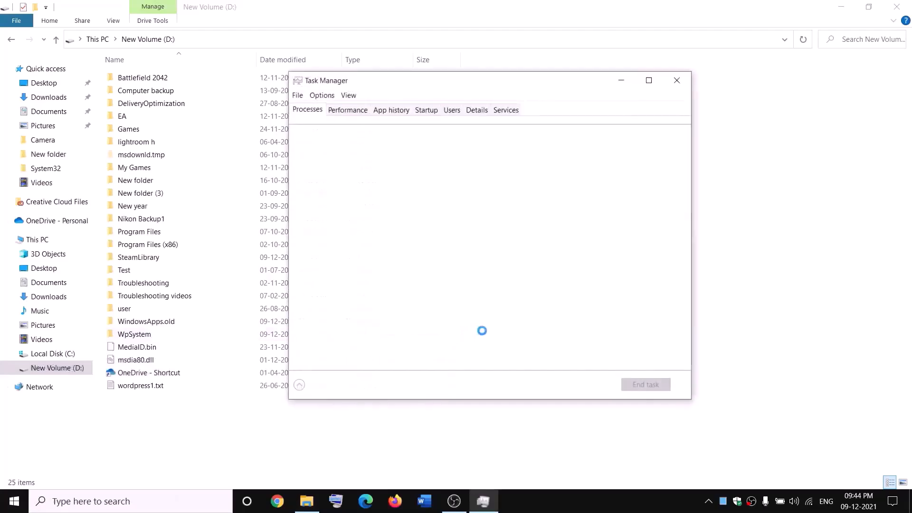
{"action": "scroll", "coordinate": [414, 269], "scroll_direction": "down", "scroll_amount": 2}
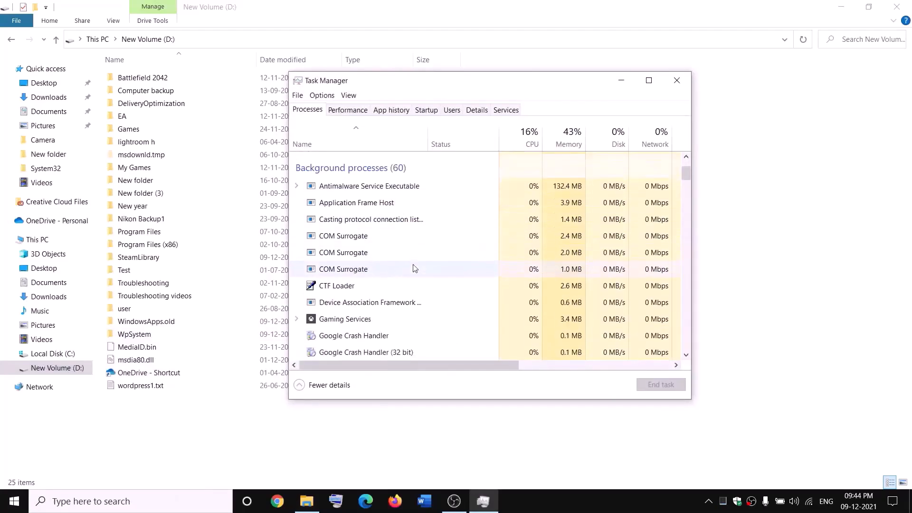
{"action": "right_click", "coordinate": [330, 322]}
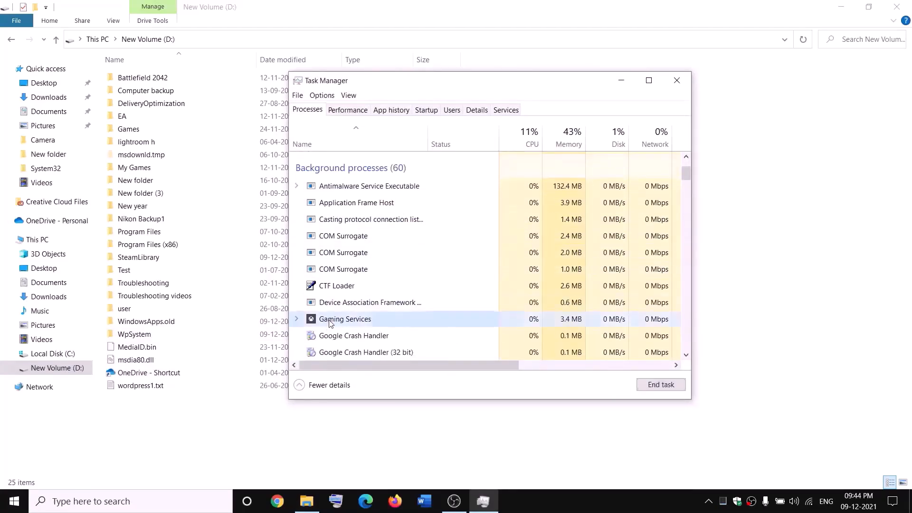
{"action": "left_click", "coordinate": [364, 351]}
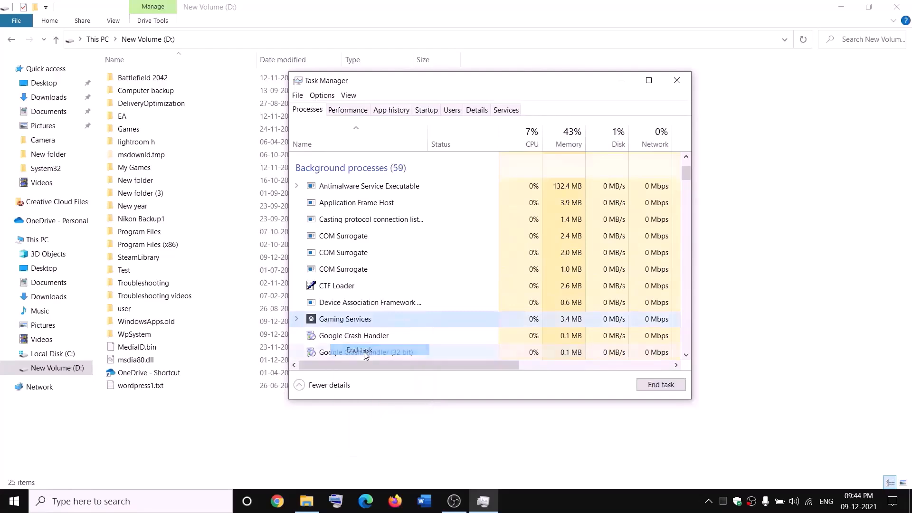
{"action": "left_click", "coordinate": [677, 81]}
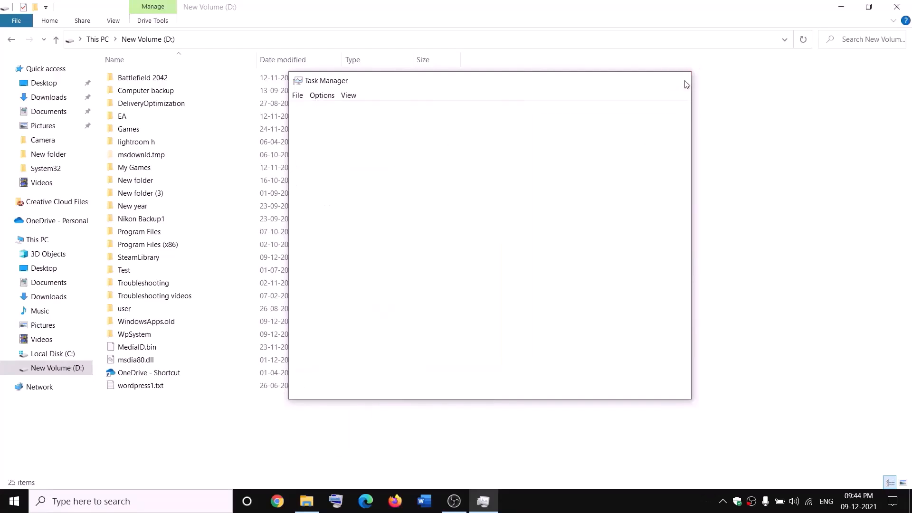
Search Windows for "services", open the Services console, and jump to the Gaming Services entries.
{"action": "left_click", "coordinate": [200, 501]}
{"action": "type", "text": "services"}
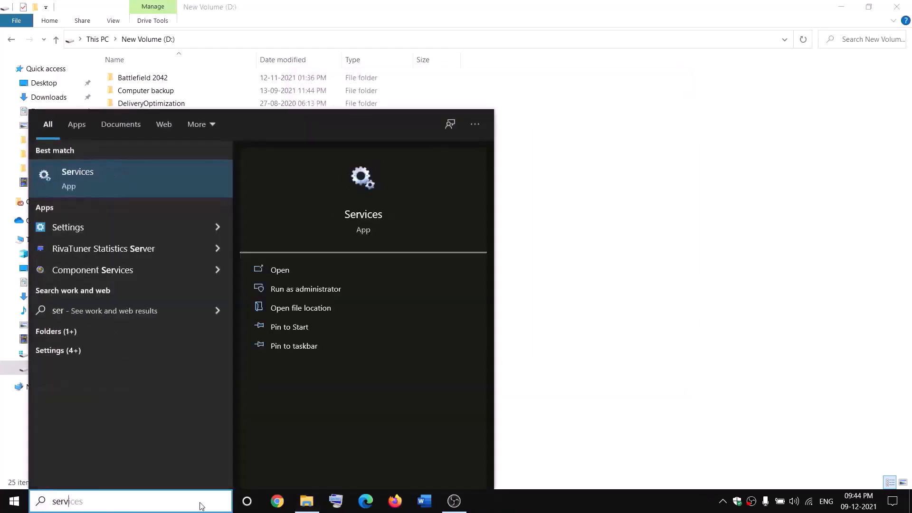
{"action": "key", "text": "Return"}
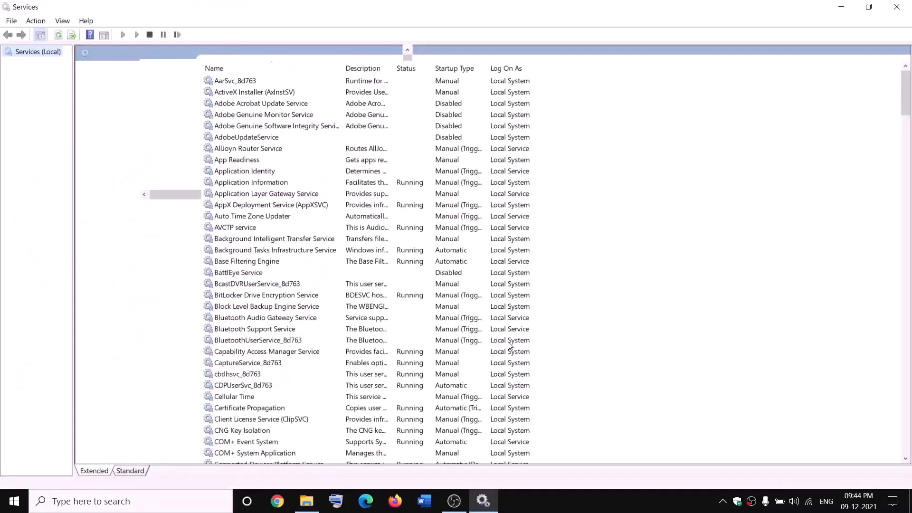
{"action": "left_click", "coordinate": [390, 254]}
{"action": "key", "text": "g"}
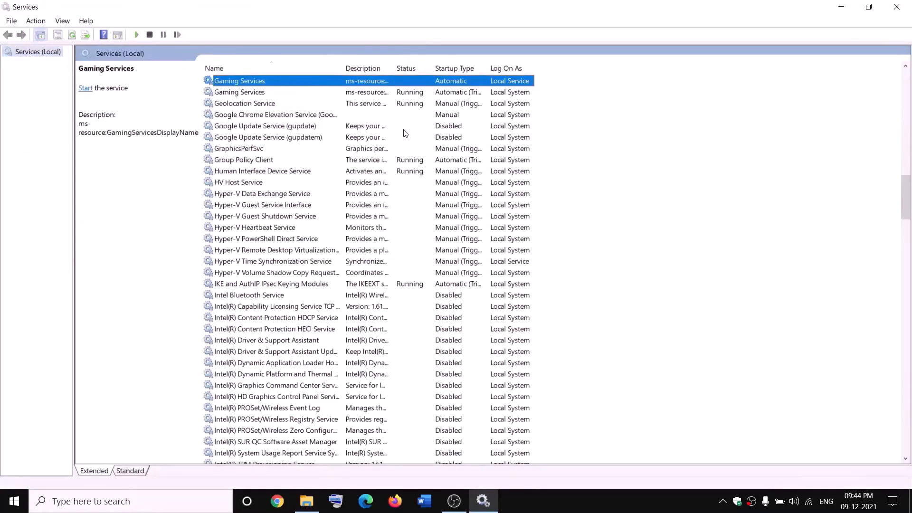
Start the first Gaming Services entry, and stop both Gaming Services entries.
{"action": "left_click", "coordinate": [401, 126]}
{"action": "right_click", "coordinate": [379, 83]}
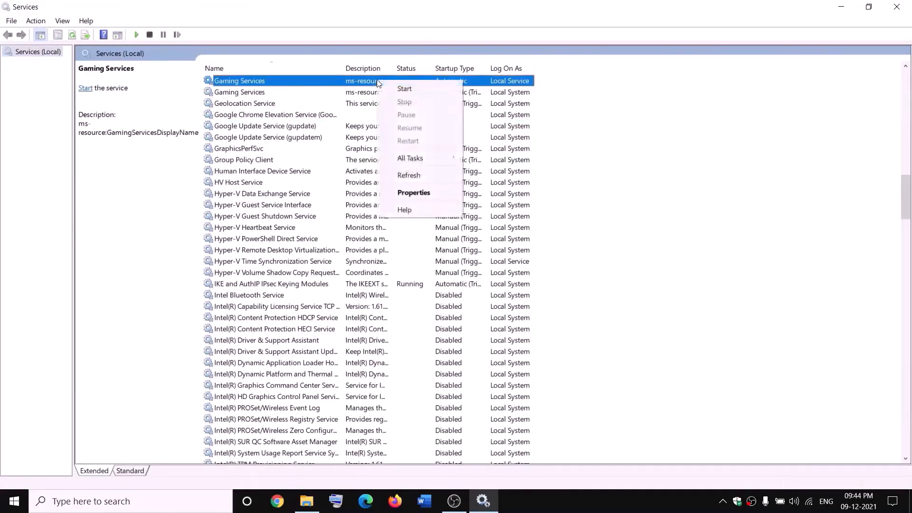
{"action": "left_click", "coordinate": [407, 89]}
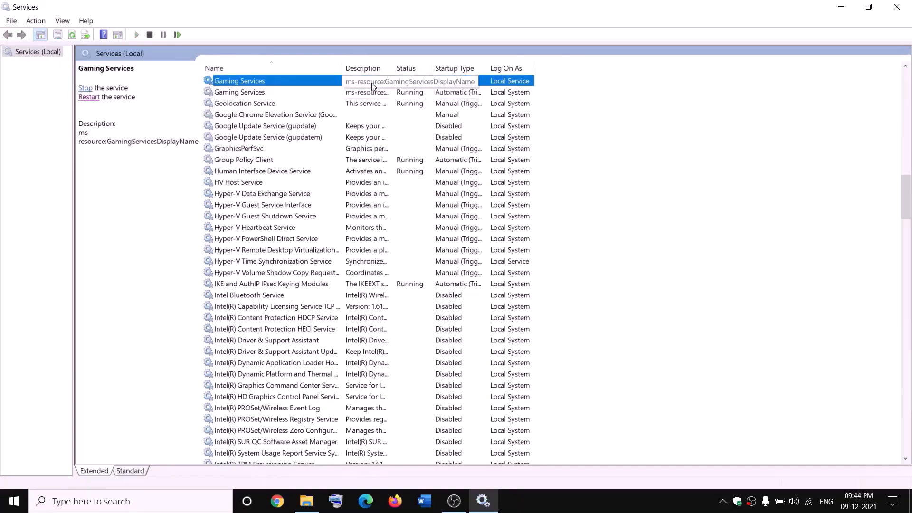
{"action": "right_click", "coordinate": [372, 82]}
{"action": "left_click", "coordinate": [400, 105]}
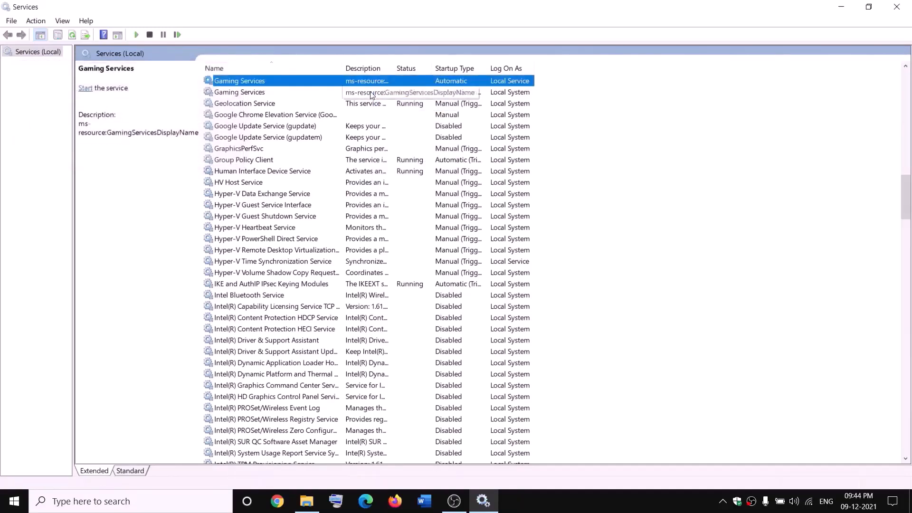
{"action": "left_click", "coordinate": [372, 93]}
{"action": "right_click", "coordinate": [372, 93]}
{"action": "left_click", "coordinate": [414, 114]}
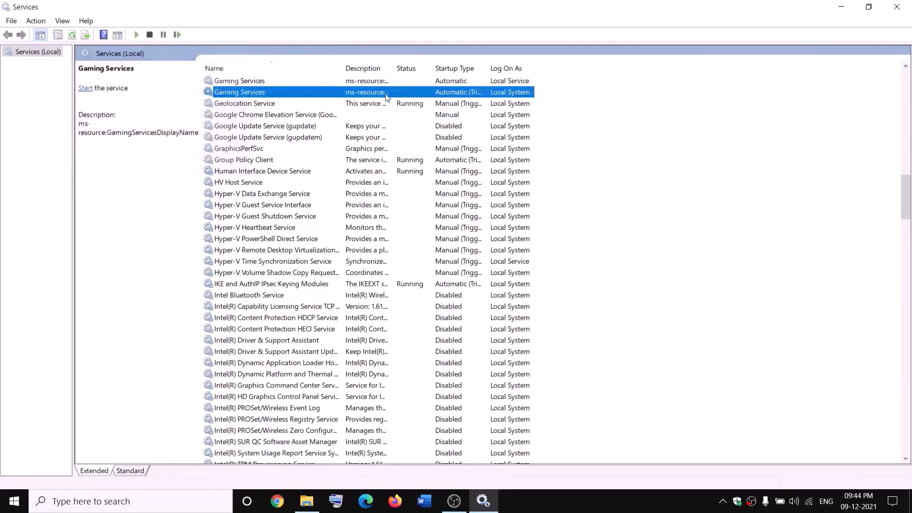
Check the D: drive folders in File Explorer, and return to Services to start both Gaming Services entries.
{"action": "left_click", "coordinate": [307, 501]}
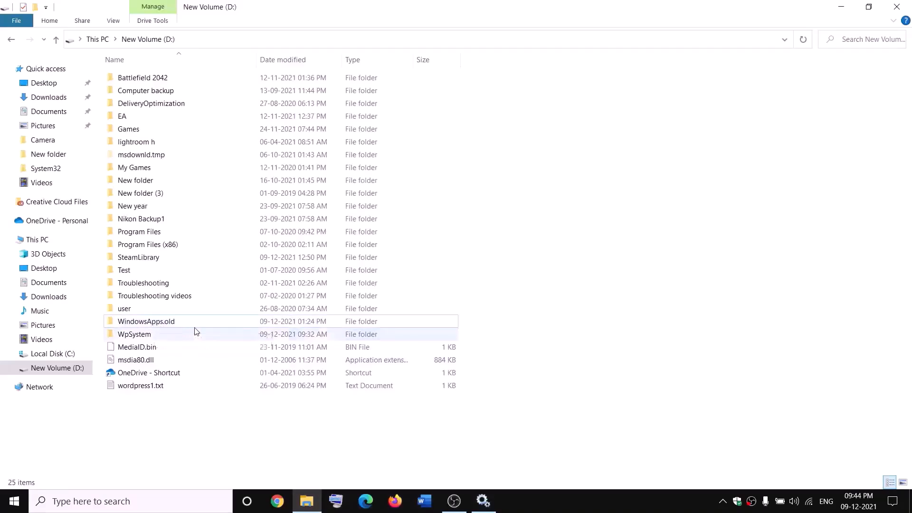
{"action": "key", "text": "alt+Tab"}
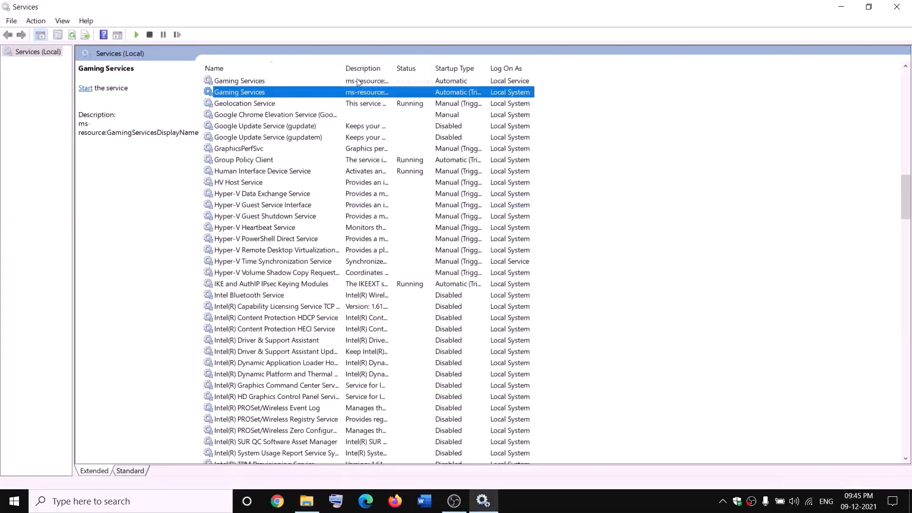
{"action": "left_click", "coordinate": [338, 81]}
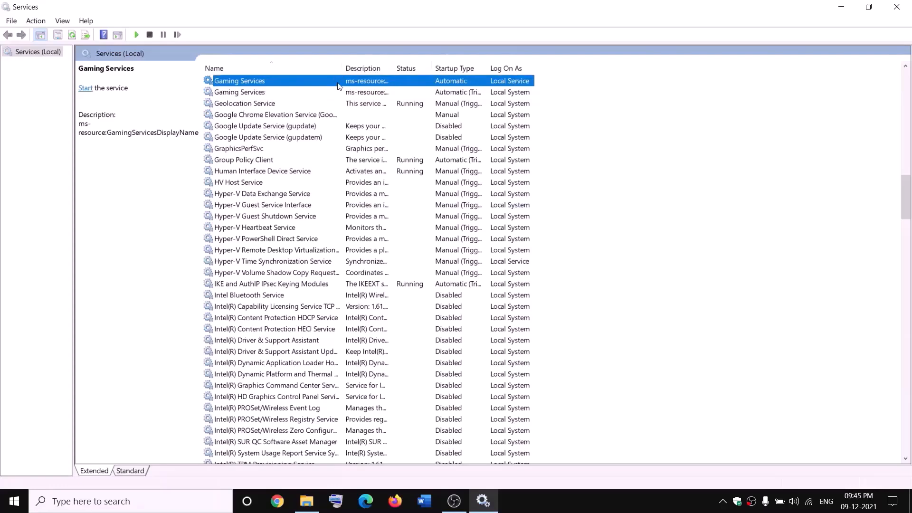
{"action": "right_click", "coordinate": [338, 82]}
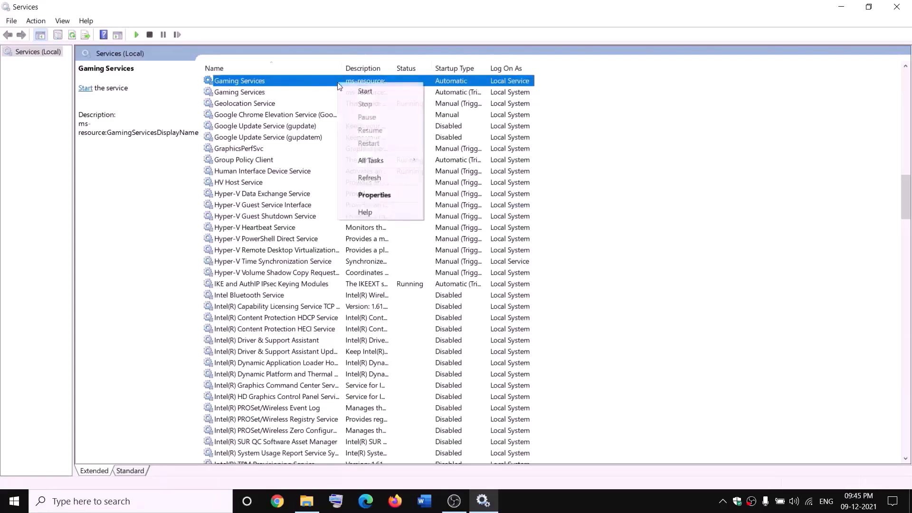
{"action": "left_click", "coordinate": [362, 92]}
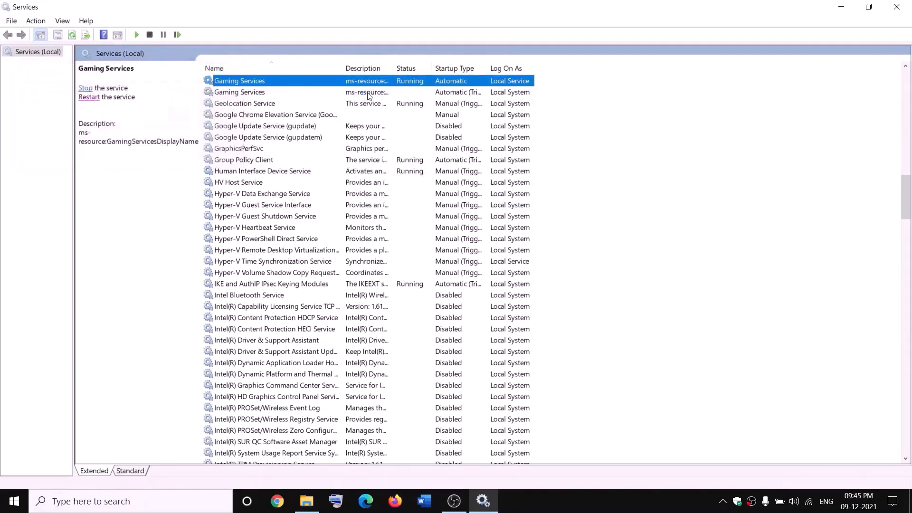
{"action": "left_click", "coordinate": [368, 93]}
{"action": "right_click", "coordinate": [368, 93]}
{"action": "left_click", "coordinate": [388, 98]}
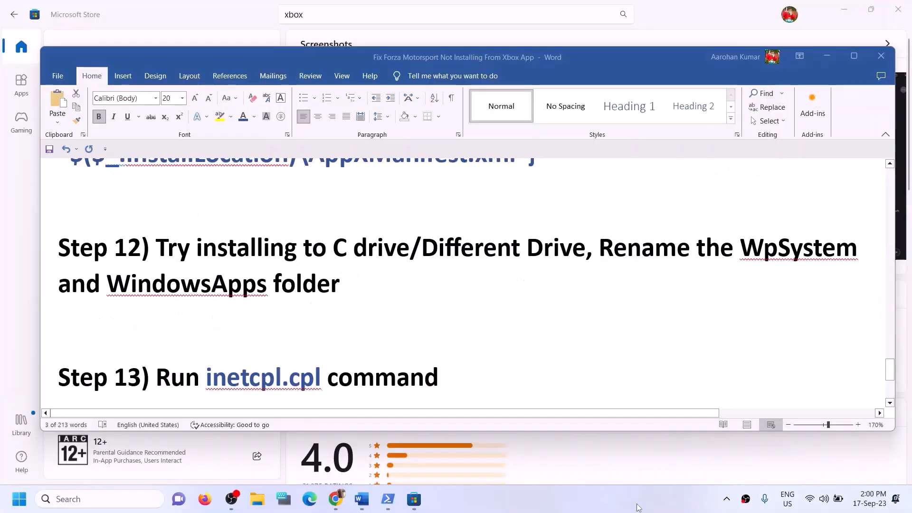
Copy the inetcpl.cpl command from Step 13 of the Word document and run it through Windows search.
{"action": "scroll", "coordinate": [375, 375], "scroll_direction": "down", "scroll_amount": 1}
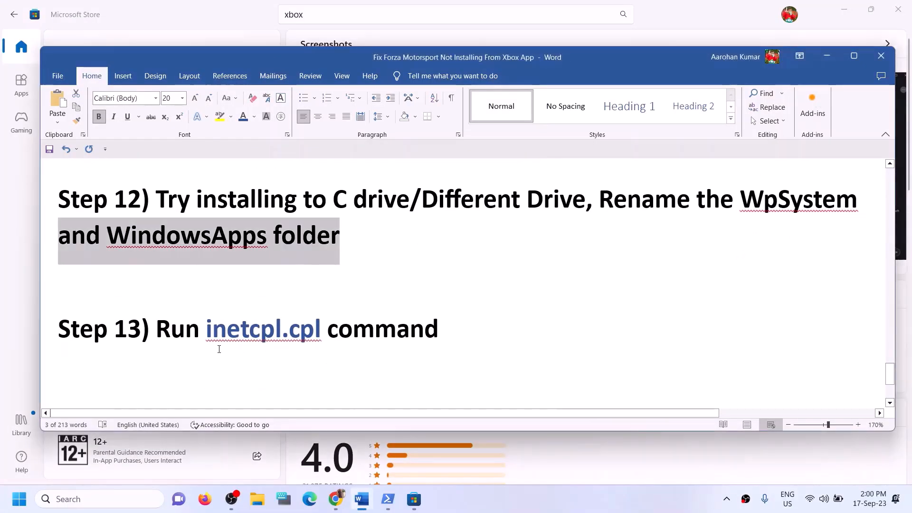
{"action": "left_click_drag", "start_coordinate": [208, 330], "coordinate": [303, 333]}
{"action": "key", "text": "ctrl+c"}
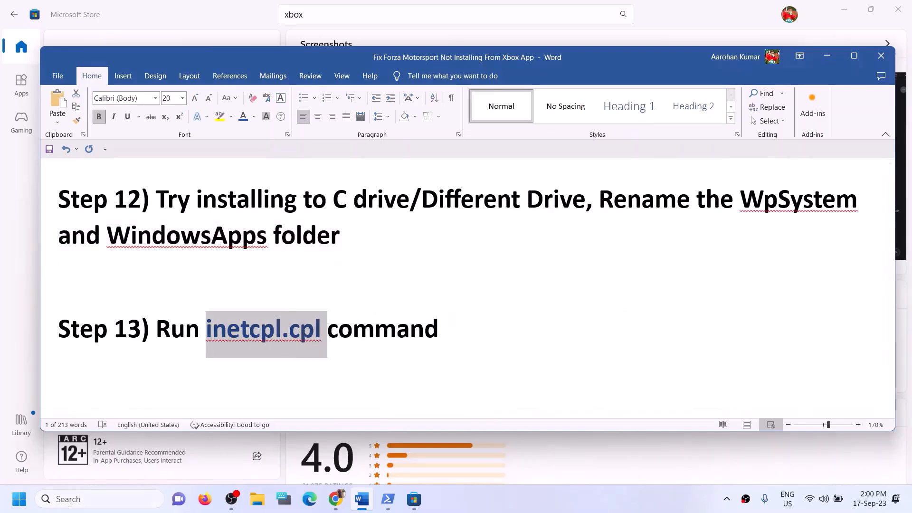
{"action": "left_click", "coordinate": [69, 499]}
{"action": "key", "text": "ctrl+v"}
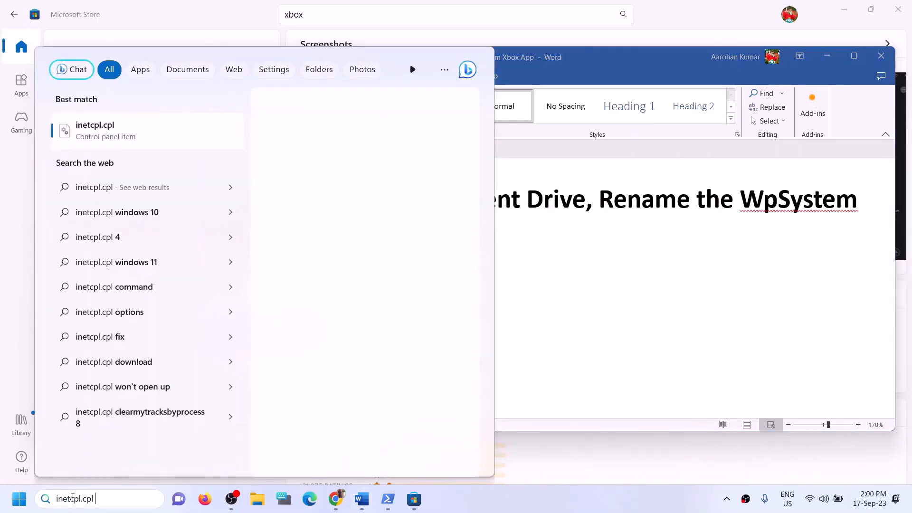
{"action": "left_click", "coordinate": [101, 141]}
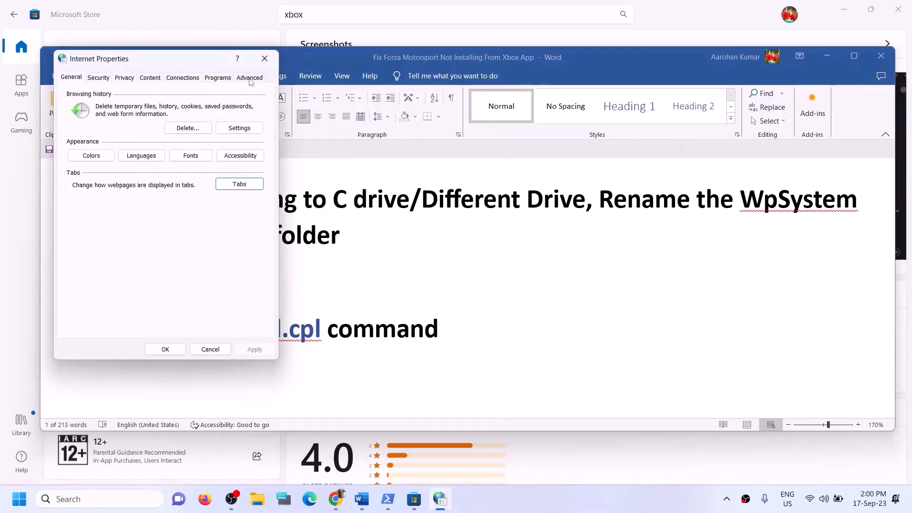
Review the SSL and TLS options in the advanced Internet Properties settings, and confirm the dialog.
{"action": "left_click", "coordinate": [251, 77]}
{"action": "left_click_drag", "start_coordinate": [157, 58], "coordinate": [305, 67]}
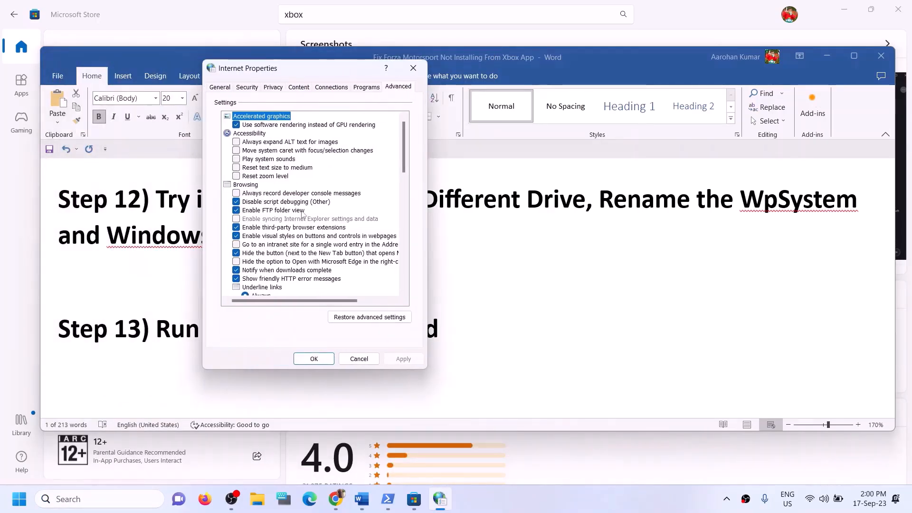
{"action": "scroll", "coordinate": [302, 213], "scroll_direction": "down", "scroll_amount": 15}
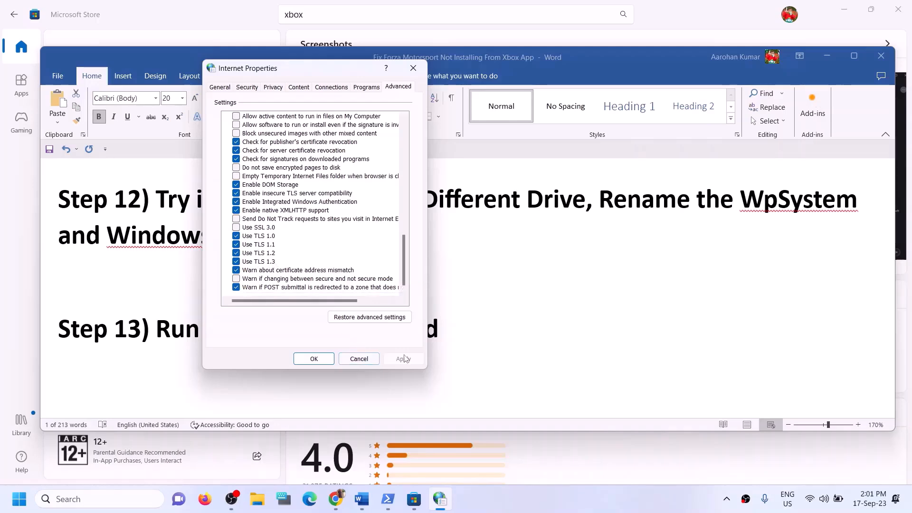
{"action": "left_click", "coordinate": [328, 358]}
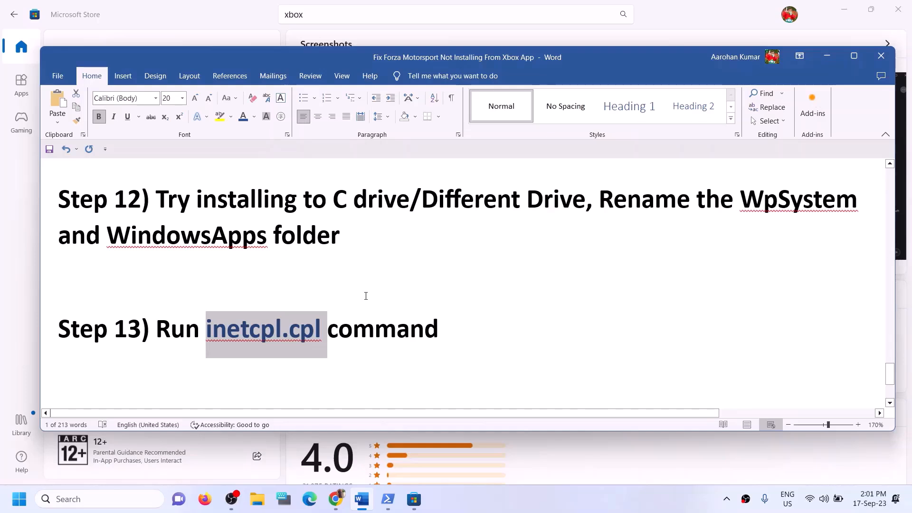
Review Step 14 on updating Windows with the media creation tool, highlighting its instruction and the Windows 10 and Windows 11 download links.
{"action": "scroll", "coordinate": [365, 296], "scroll_direction": "down", "scroll_amount": 3}
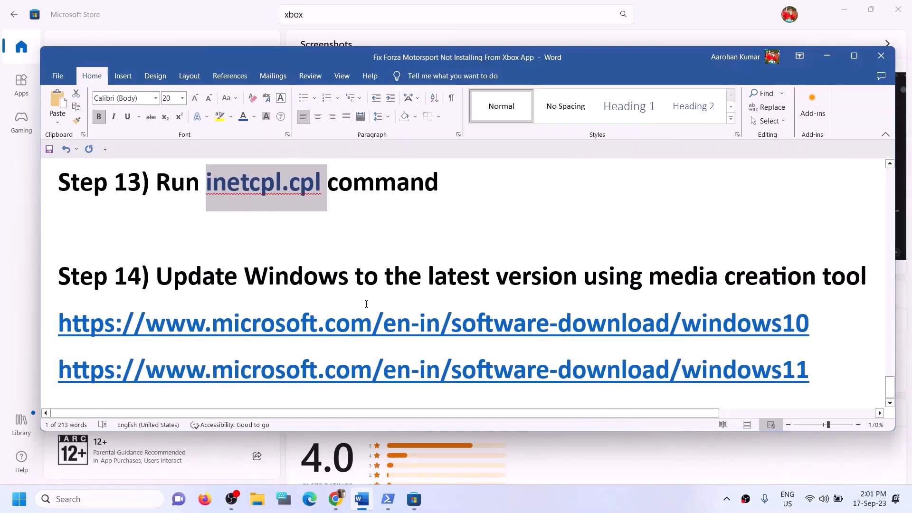
{"action": "left_click_drag", "start_coordinate": [166, 272], "coordinate": [841, 282]}
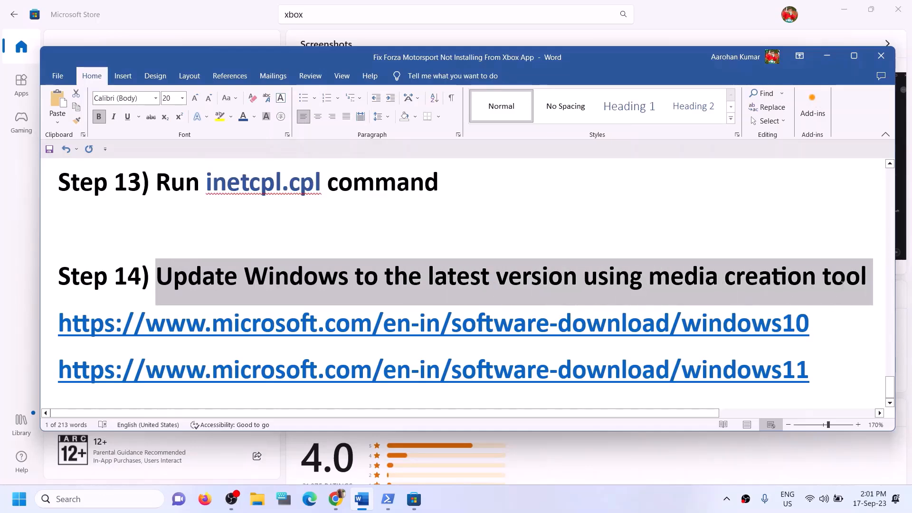
{"action": "left_click", "coordinate": [598, 509]}
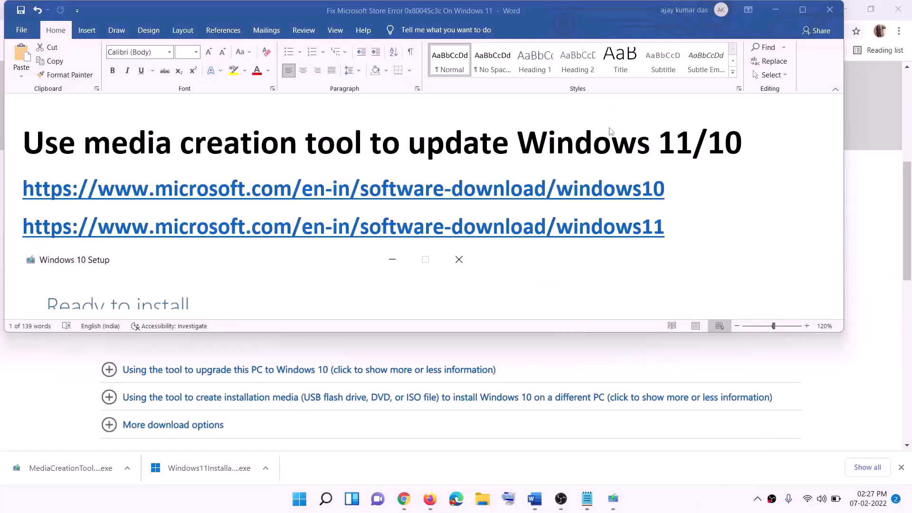
{"action": "left_click", "coordinate": [671, 203]}
{"action": "triple_click", "coordinate": [659, 187]}
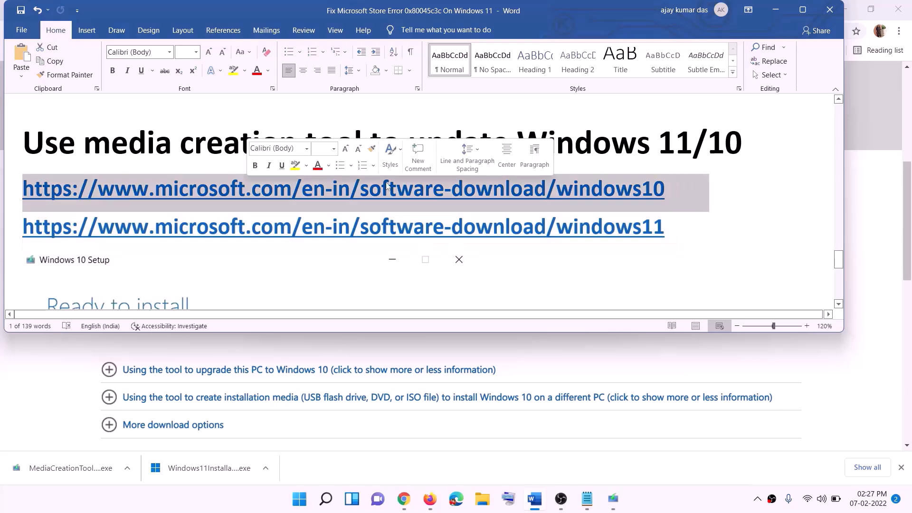
{"action": "triple_click", "coordinate": [678, 227]}
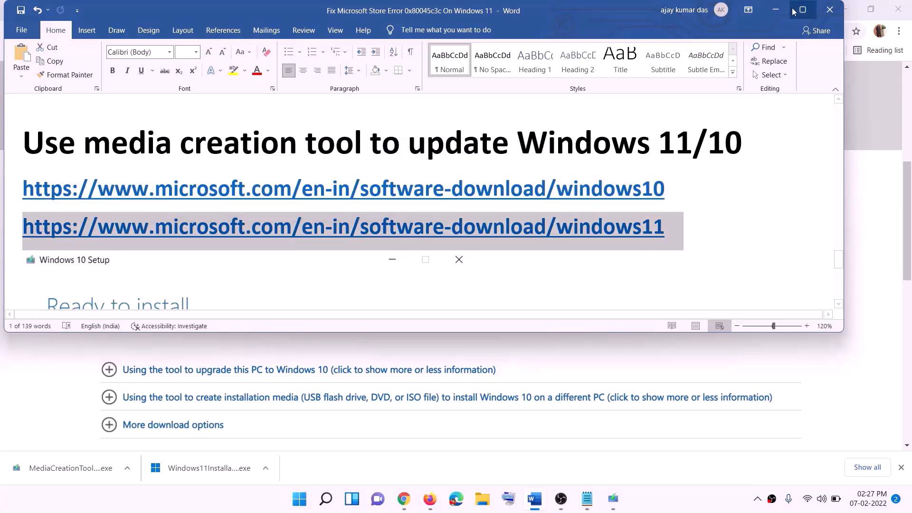
Review the Windows 10 download page in the browser and highlight the media creation tool text in the installation media section.
{"action": "left_click", "coordinate": [775, 10]}
{"action": "scroll", "coordinate": [385, 239], "scroll_direction": "up", "scroll_amount": 5}
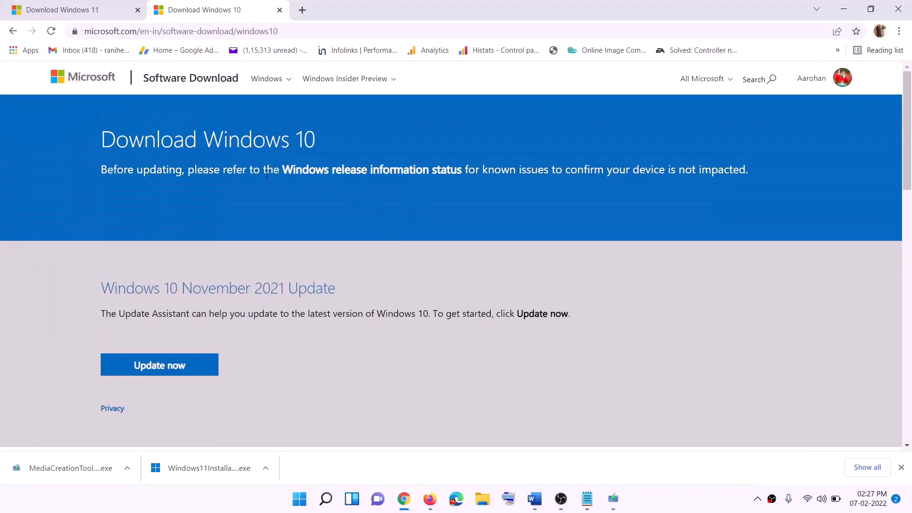
{"action": "scroll", "coordinate": [319, 202], "scroll_direction": "down", "scroll_amount": 5}
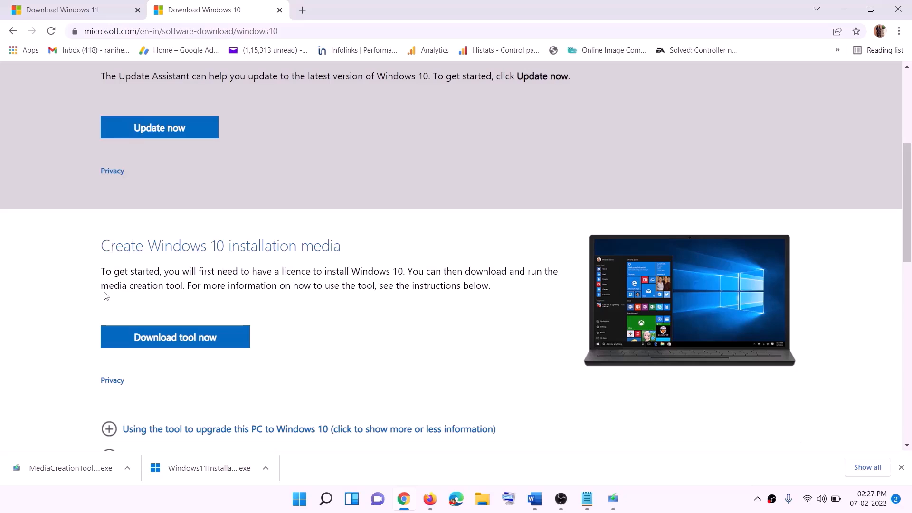
{"action": "left_click_drag", "start_coordinate": [105, 295], "coordinate": [204, 291]}
{"action": "scroll", "coordinate": [301, 263], "scroll_direction": "down", "scroll_amount": 2}
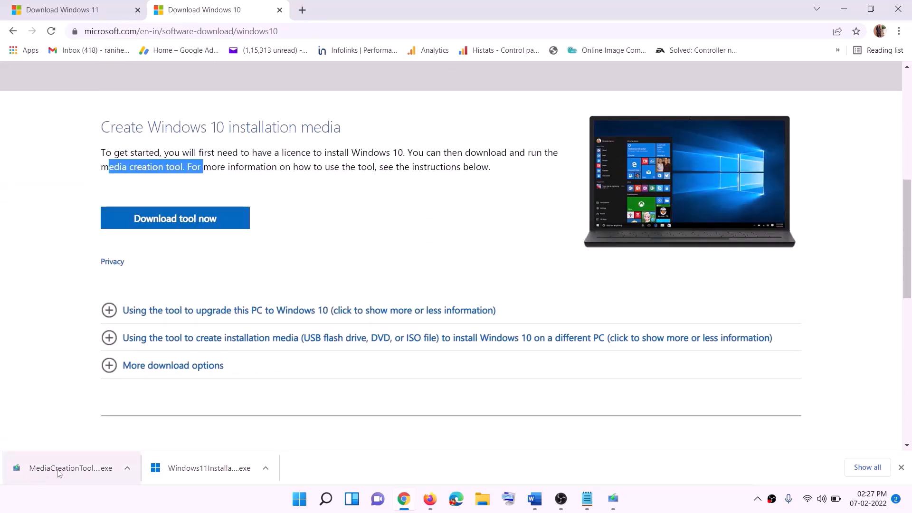
Accept the Windows 10 Setup license terms and start the download with the Upgrade this PC now option.
{"action": "left_click", "coordinate": [614, 502]}
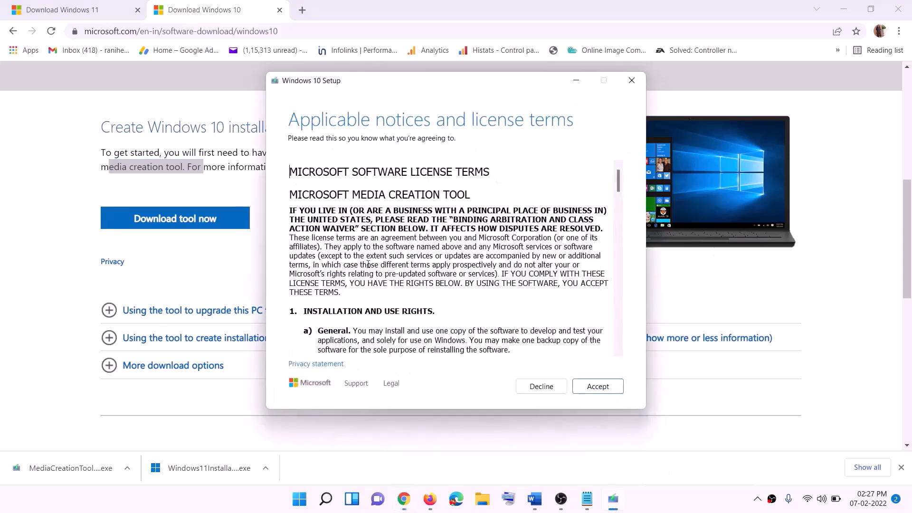
{"action": "left_click", "coordinate": [593, 388]}
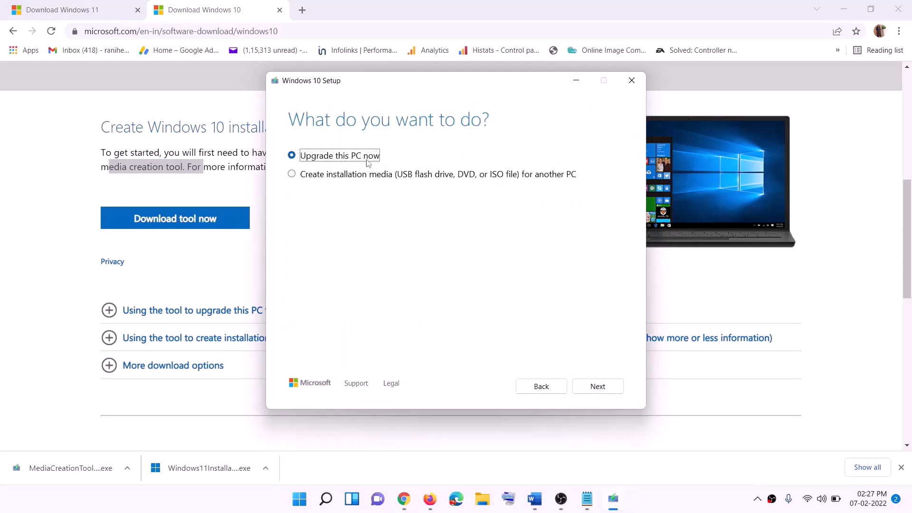
{"action": "left_click", "coordinate": [597, 387]}
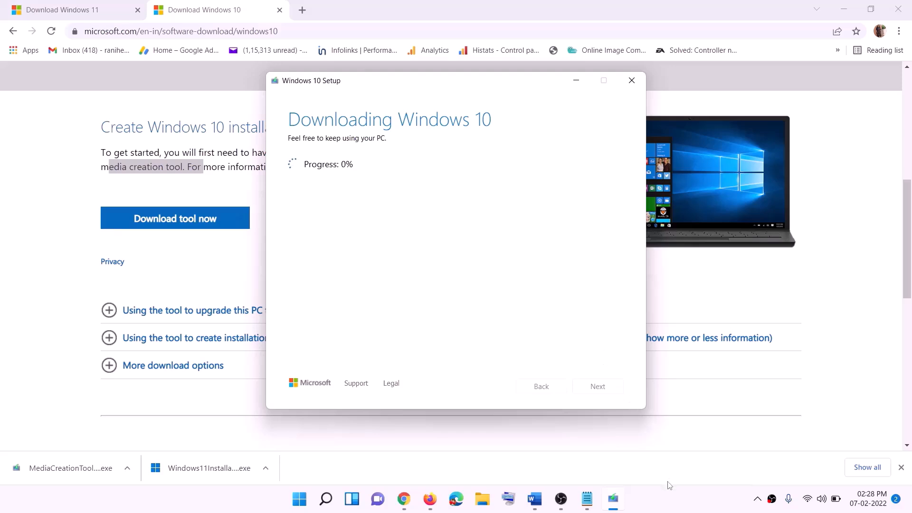
{"action": "left_click", "coordinate": [672, 509]}
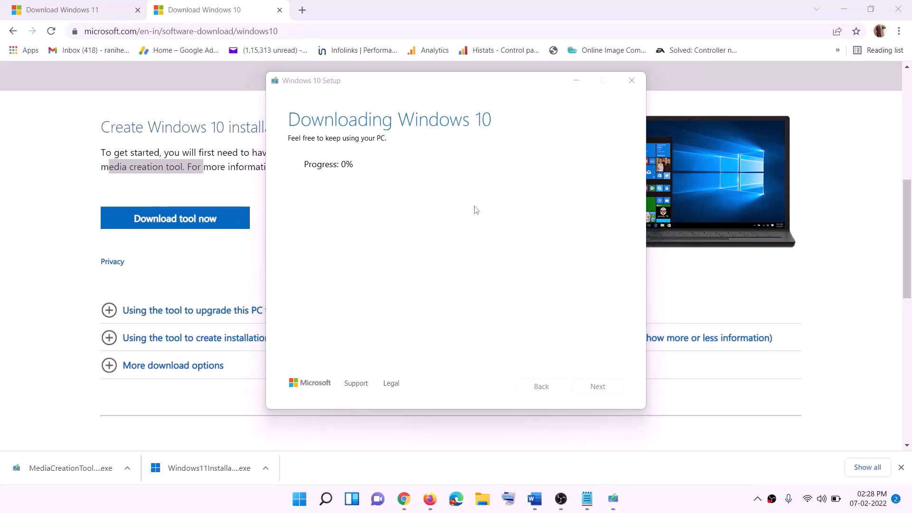
Switch to the Word document, maximize it, and review the Windows 10 Ready to install screenshot with its keep personal files and apps option.
{"action": "left_click", "coordinate": [541, 506]}
{"action": "scroll", "coordinate": [99, 231], "scroll_direction": "down", "scroll_amount": 2}
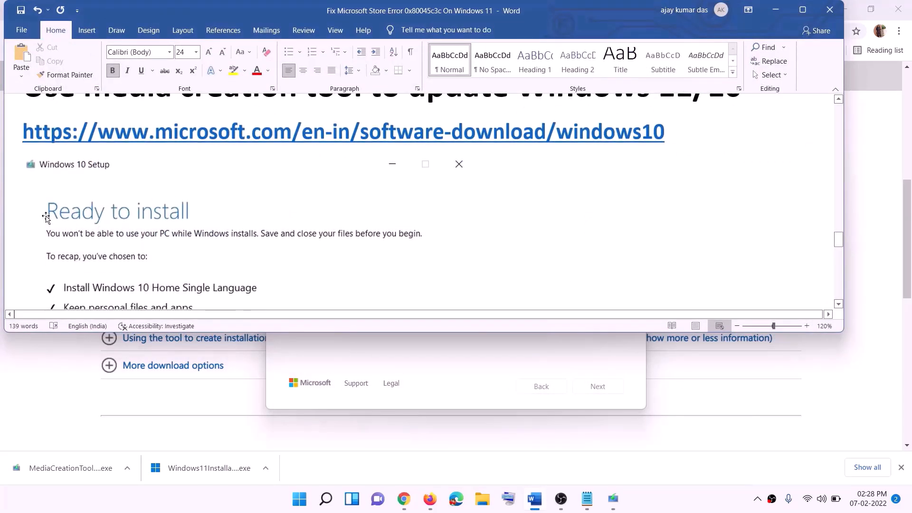
{"action": "left_click", "coordinate": [802, 10]}
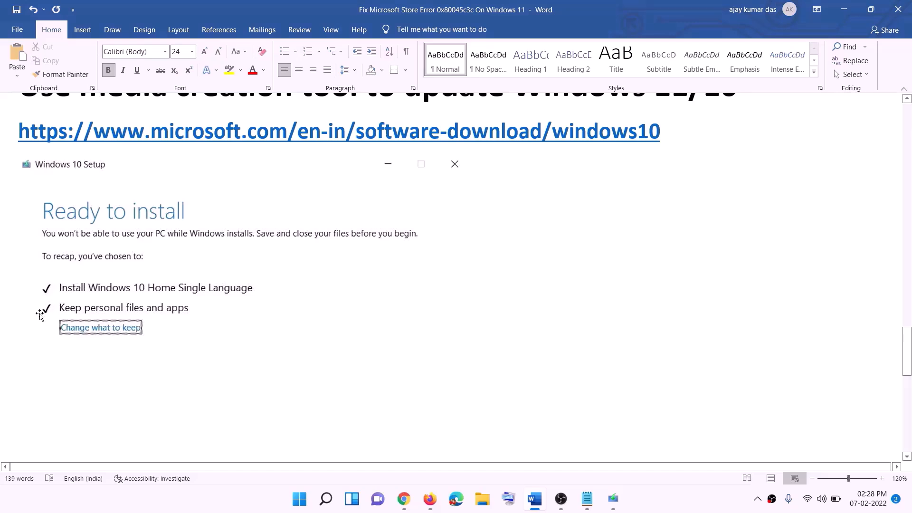
{"action": "scroll", "coordinate": [467, 330], "scroll_direction": "down", "scroll_amount": 2}
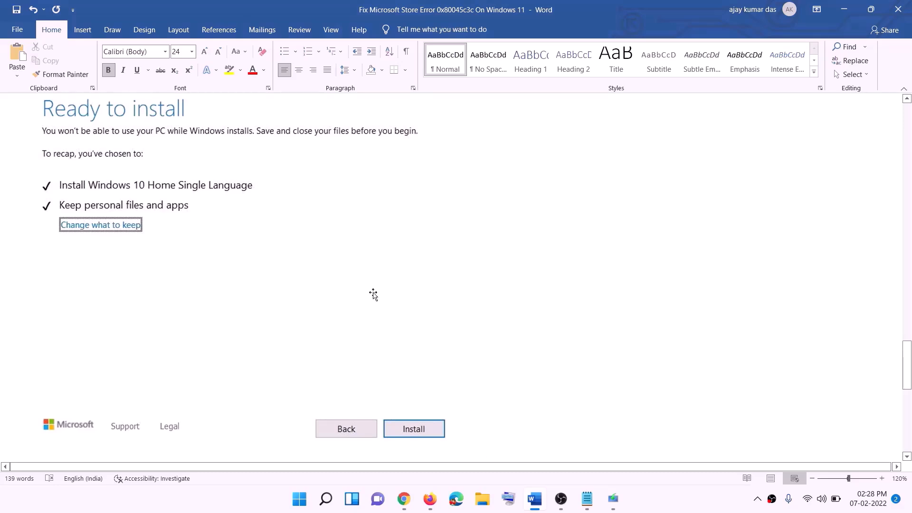
{"action": "scroll", "coordinate": [373, 294], "scroll_direction": "up", "scroll_amount": 1}
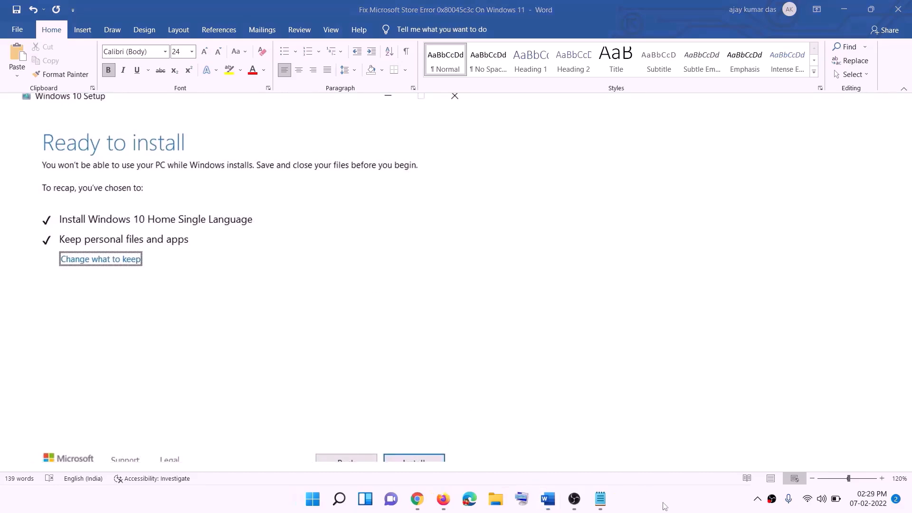
Download the media creation tool from the Create Windows 11 Installation Media section of the Download Windows 11 page and launch it.
{"action": "left_click", "coordinate": [418, 500]}
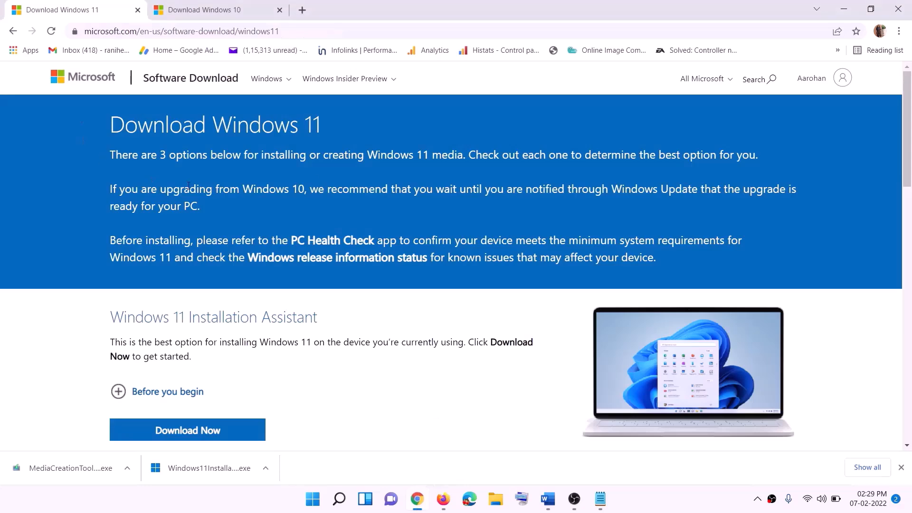
{"action": "scroll", "coordinate": [190, 389], "scroll_direction": "down", "scroll_amount": 5}
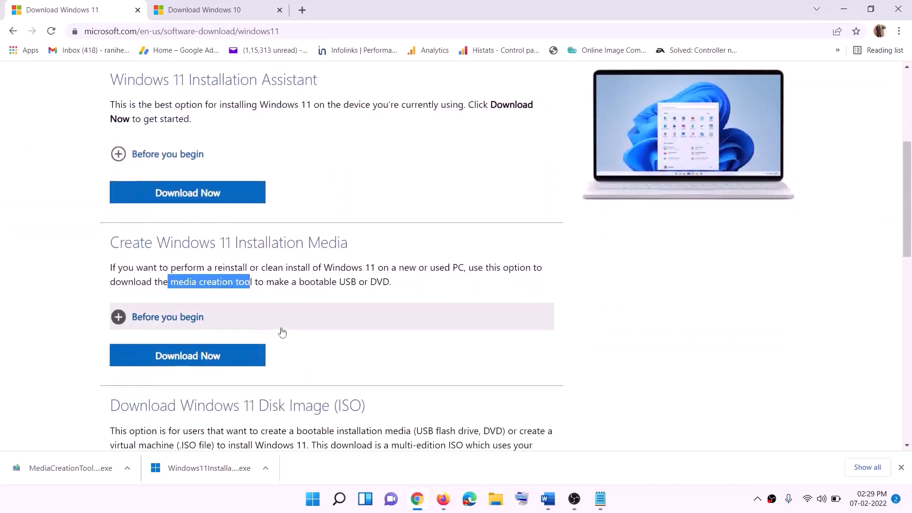
{"action": "left_click_drag", "start_coordinate": [171, 282], "coordinate": [263, 282]}
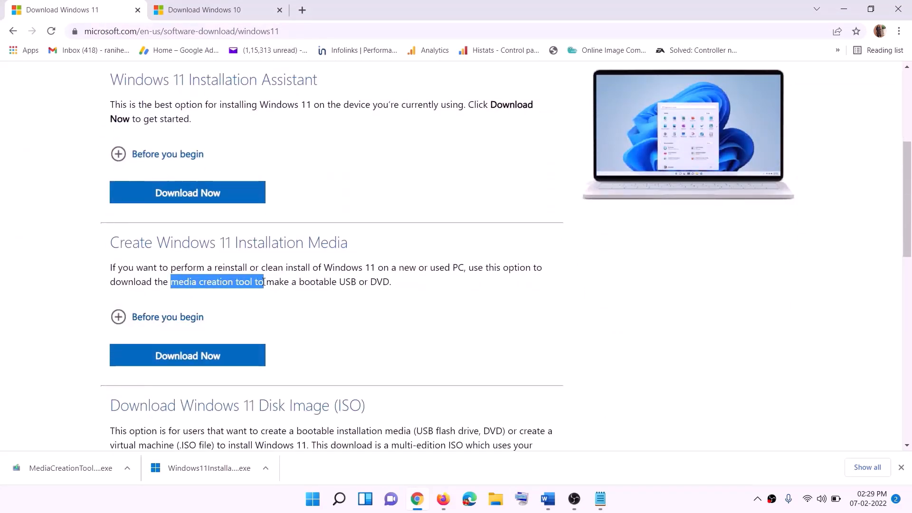
{"action": "left_click", "coordinate": [181, 362]}
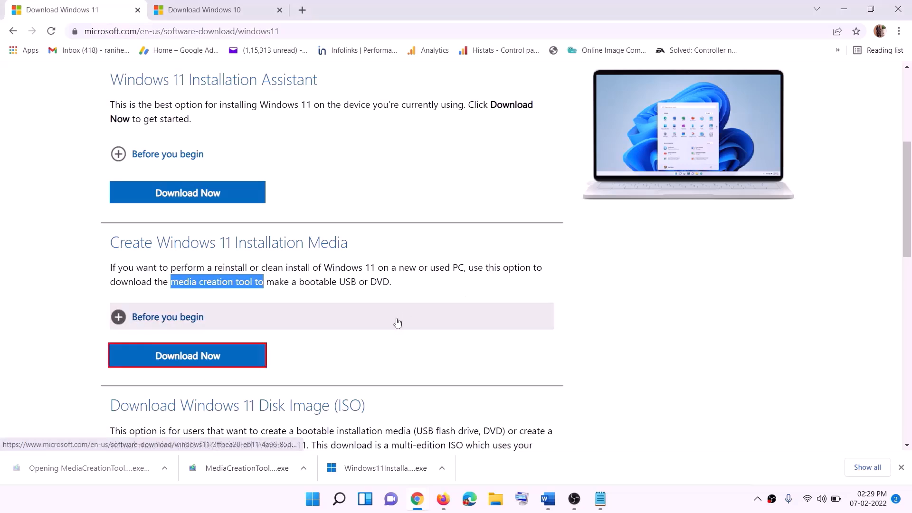
{"action": "left_click", "coordinate": [403, 351]}
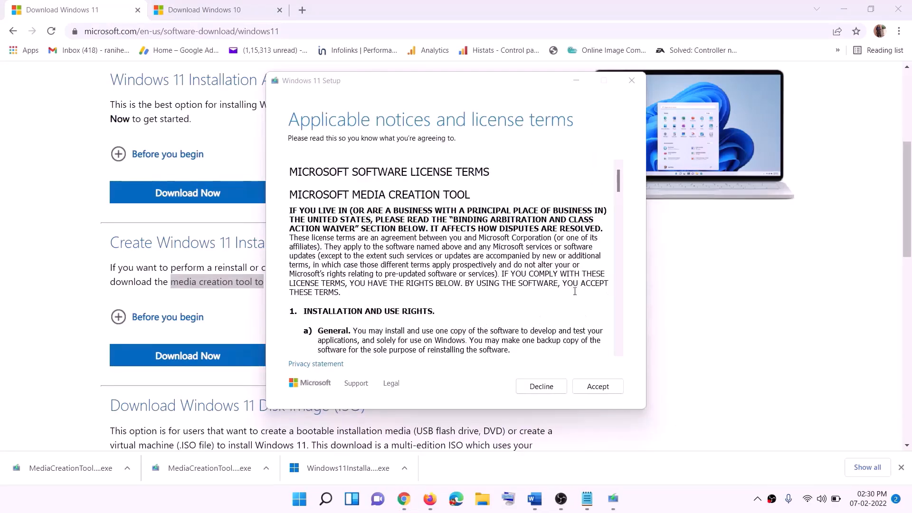
Accept the Windows 11 Setup license terms, keep the recommended language and edition, and choose ISO file as the media.
{"action": "left_click", "coordinate": [595, 385]}
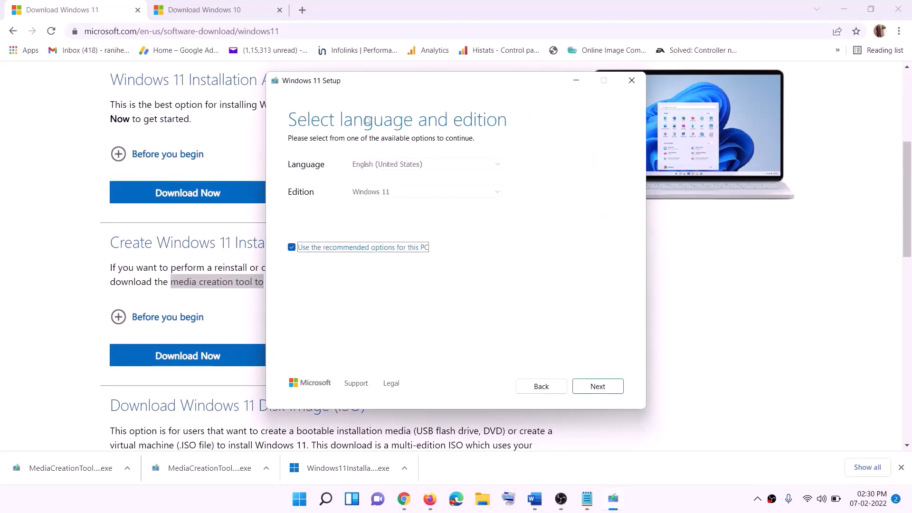
{"action": "left_click", "coordinate": [591, 386]}
{"action": "left_click", "coordinate": [312, 205]}
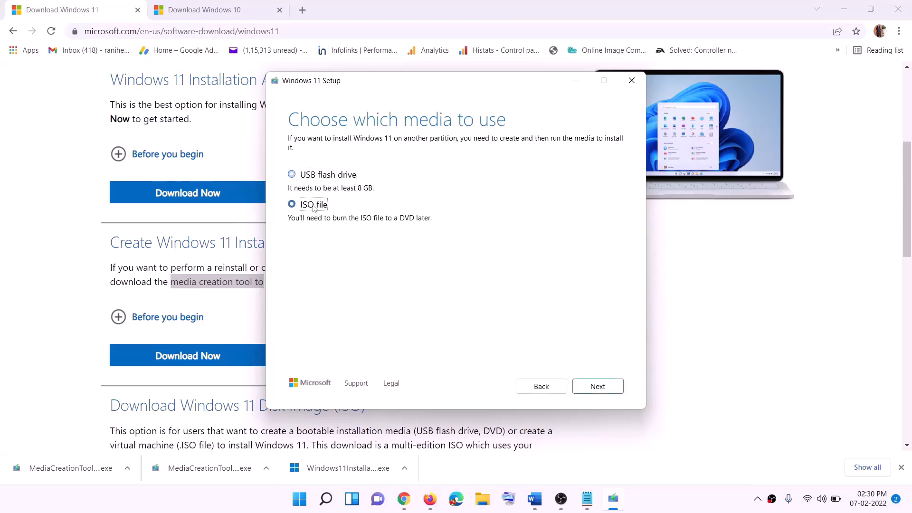
{"action": "left_click", "coordinate": [596, 386]}
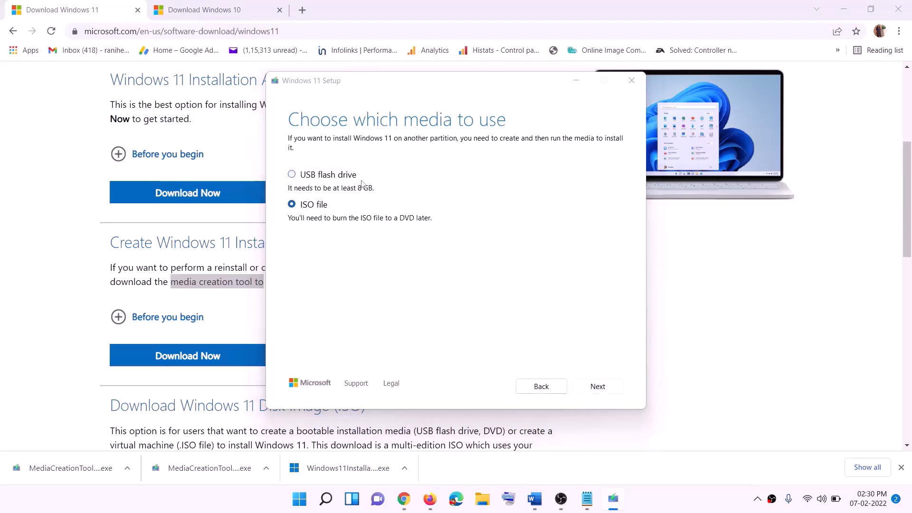
Save the ISO file to the Desktop under the name Windows.
{"action": "scroll", "coordinate": [312, 241], "scroll_direction": "up", "scroll_amount": 2}
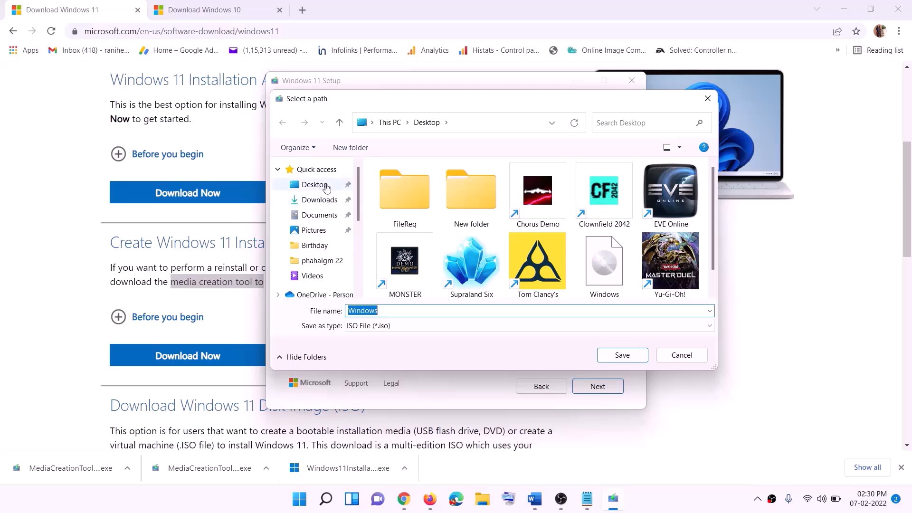
{"action": "left_click", "coordinate": [313, 187]}
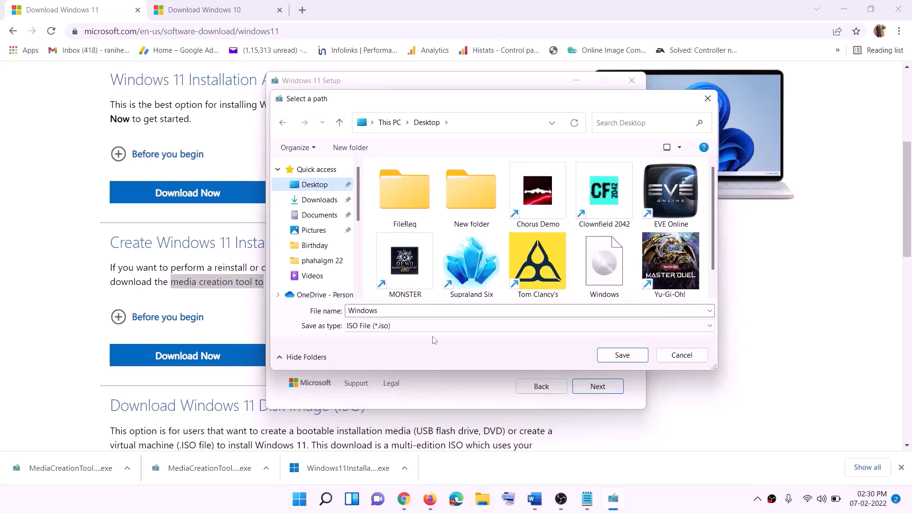
{"action": "left_click", "coordinate": [624, 357]}
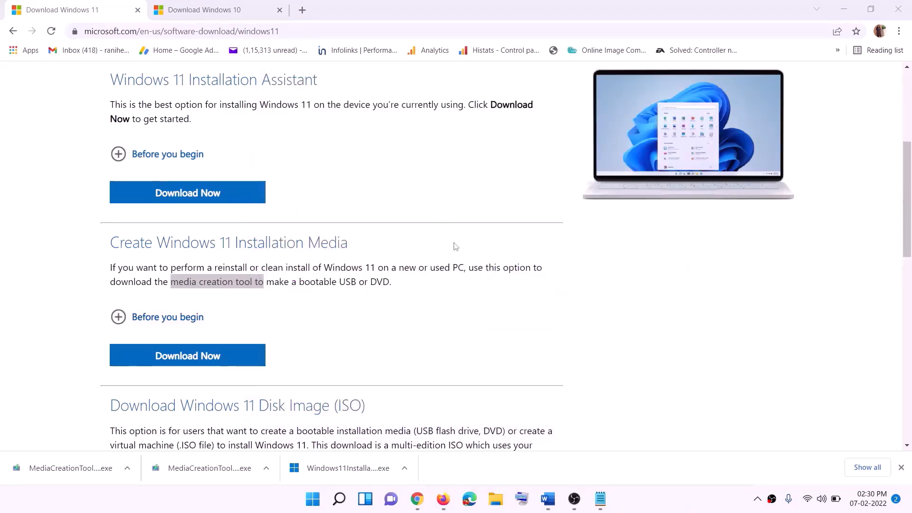
Show the desktop, move the Windows ISO icon to a free spot, and open the ISO.
{"action": "key", "text": "super+d"}
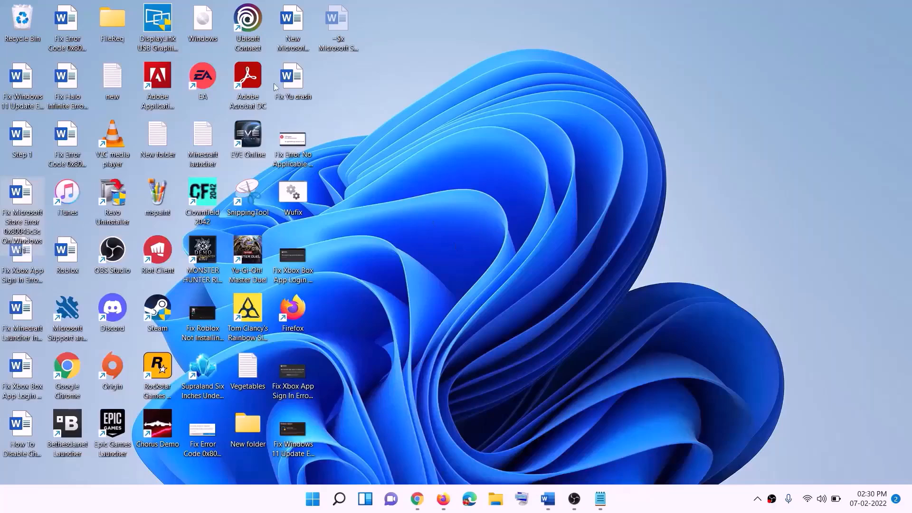
{"action": "left_click_drag", "start_coordinate": [213, 24], "coordinate": [366, 335]}
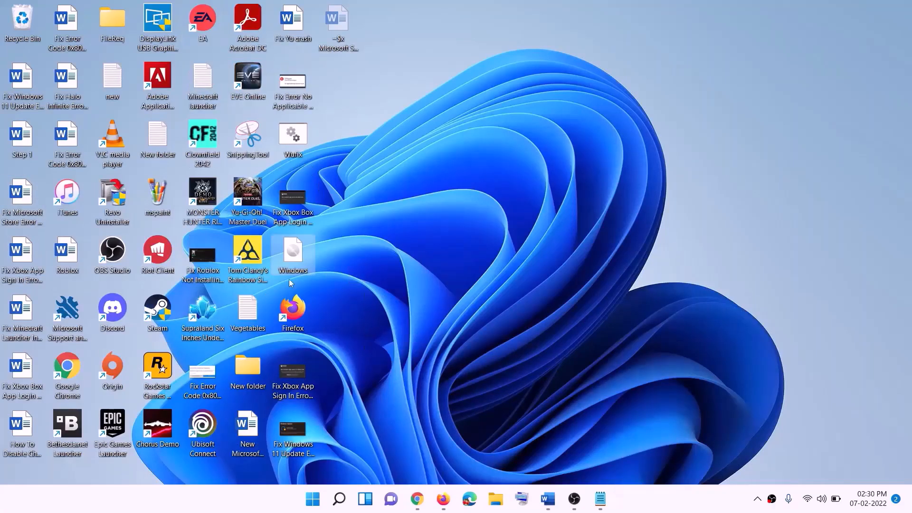
{"action": "double_click", "coordinate": [300, 254]}
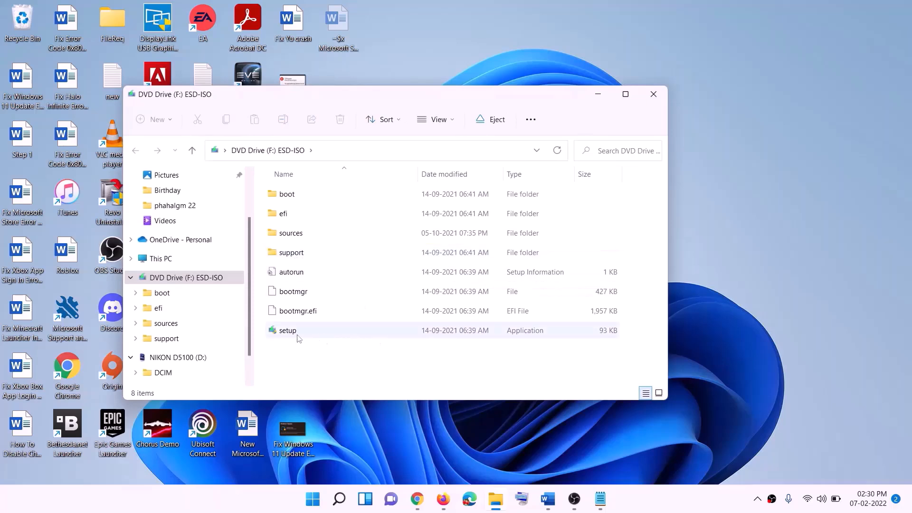
Run setup from the mounted ESD-ISO drive, allow it to make changes, and continue past the Install Windows 11 page.
{"action": "left_click", "coordinate": [289, 333]}
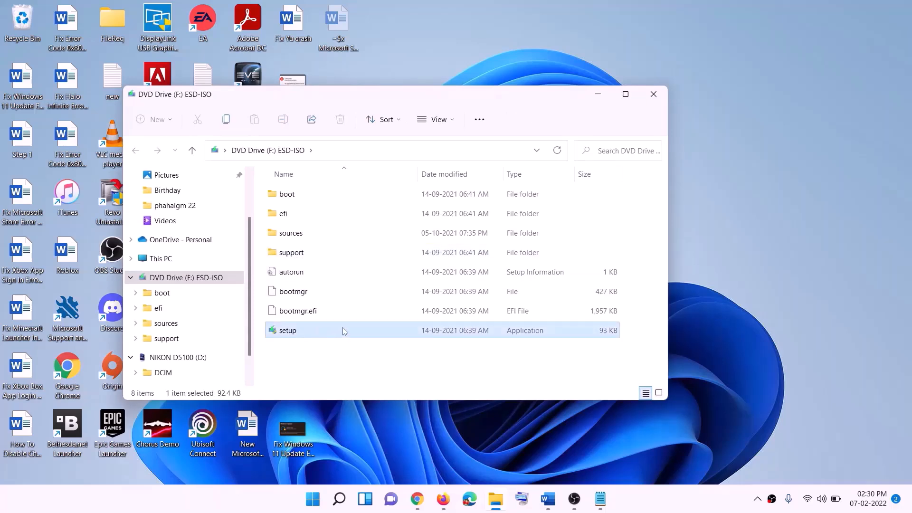
{"action": "double_click", "coordinate": [311, 331]}
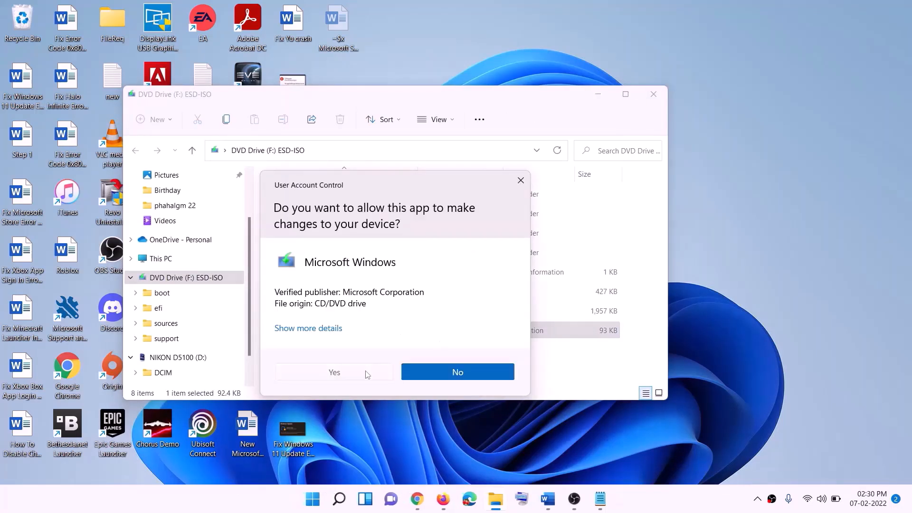
{"action": "left_click", "coordinate": [367, 373]}
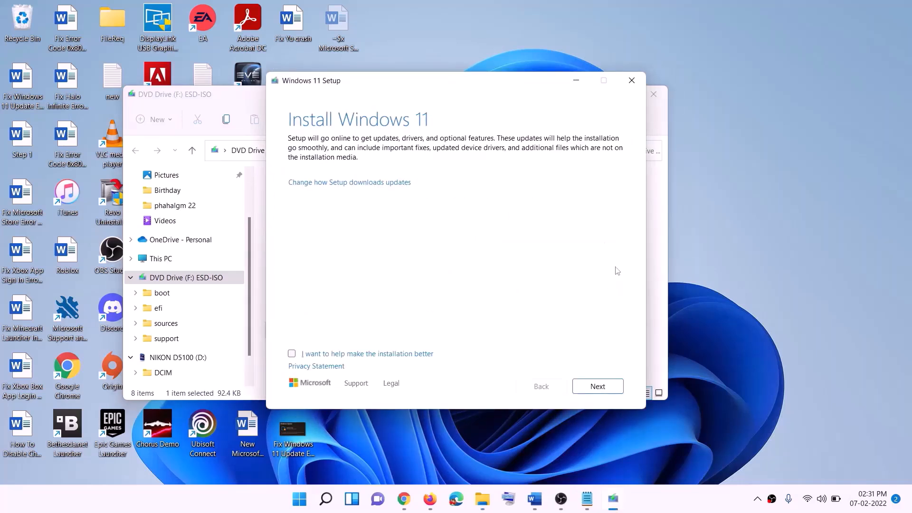
{"action": "left_click", "coordinate": [602, 387]}
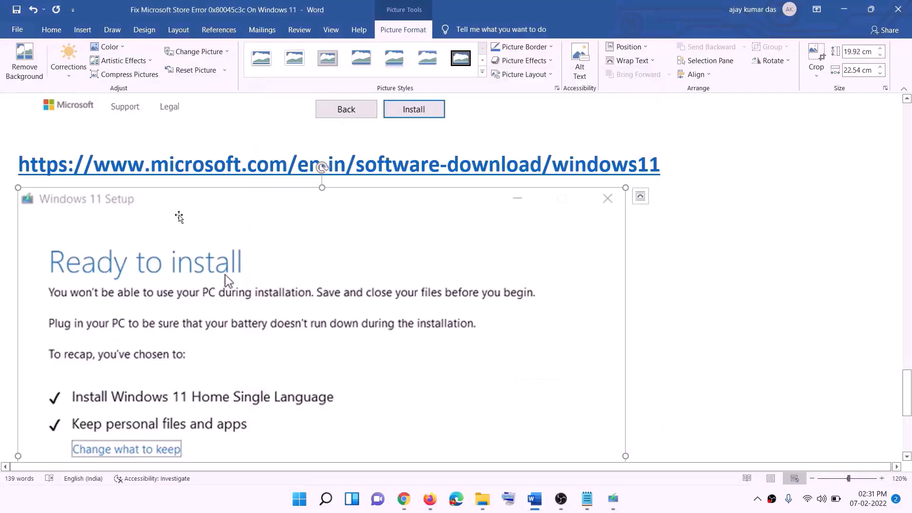
Review the Windows 11 Ready to install screenshot in the Word document, including the keep personal files and apps option.
{"action": "scroll", "coordinate": [252, 215], "scroll_direction": "down", "scroll_amount": 3}
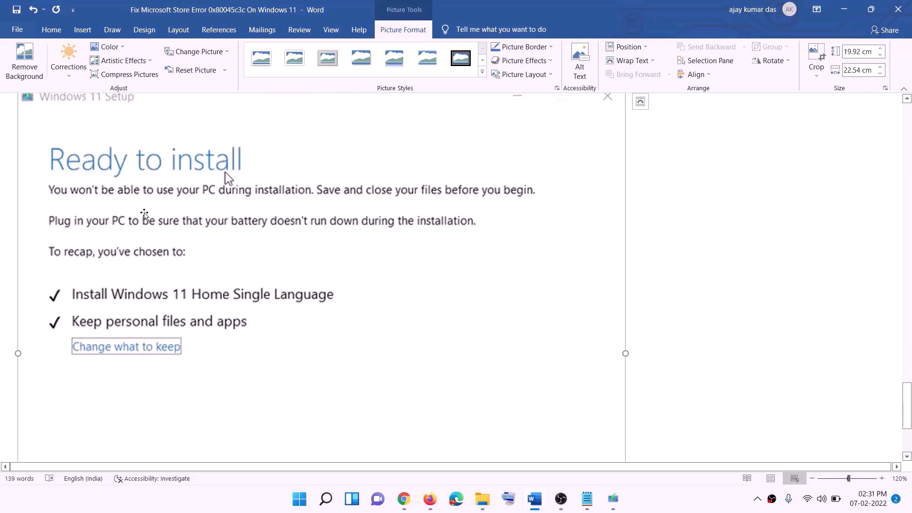
{"action": "scroll", "coordinate": [252, 172], "scroll_direction": "down", "scroll_amount": 1}
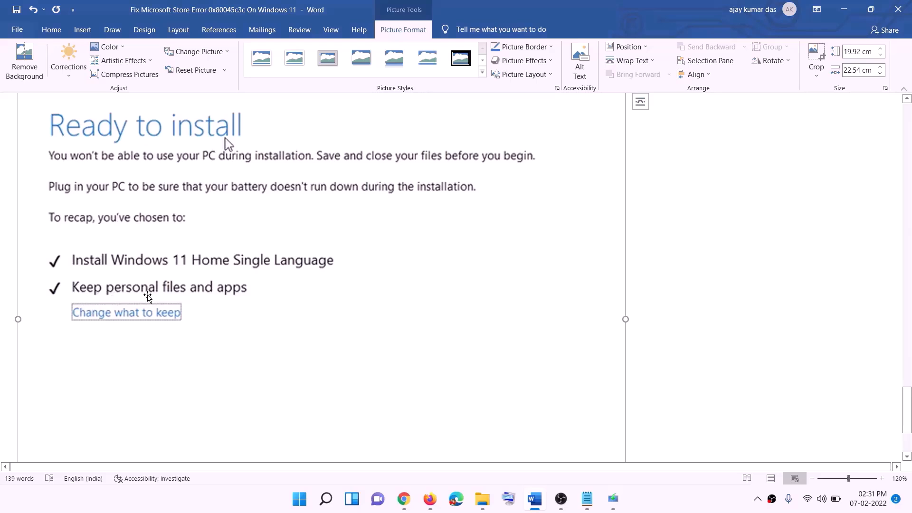
{"action": "scroll", "coordinate": [351, 298], "scroll_direction": "down", "scroll_amount": 2}
{"action": "scroll", "coordinate": [351, 298], "scroll_direction": "down", "scroll_amount": 1}
{"action": "scroll", "coordinate": [484, 356], "scroll_direction": "up", "scroll_amount": 7}
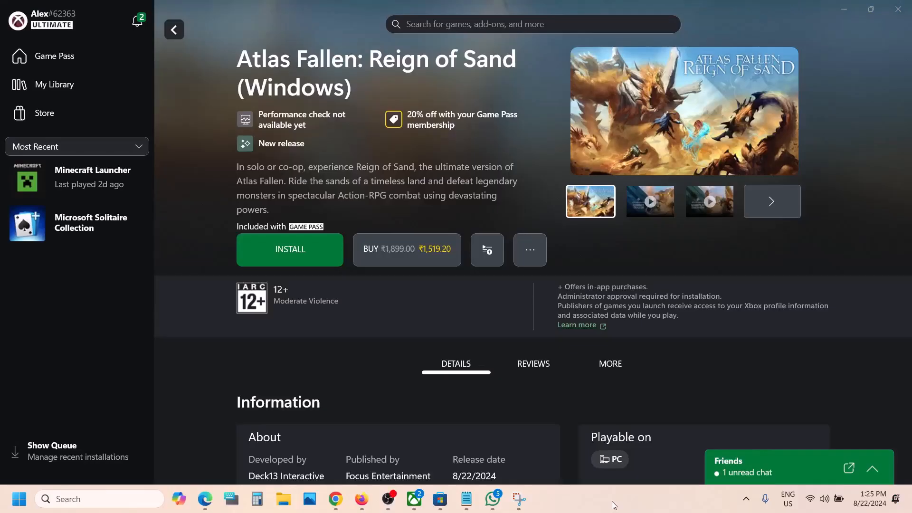
Install Atlas Fallen: Reign of Sand from the Xbox app to C:\XboxGames without a desktop shortcut.
{"action": "left_click", "coordinate": [312, 249]}
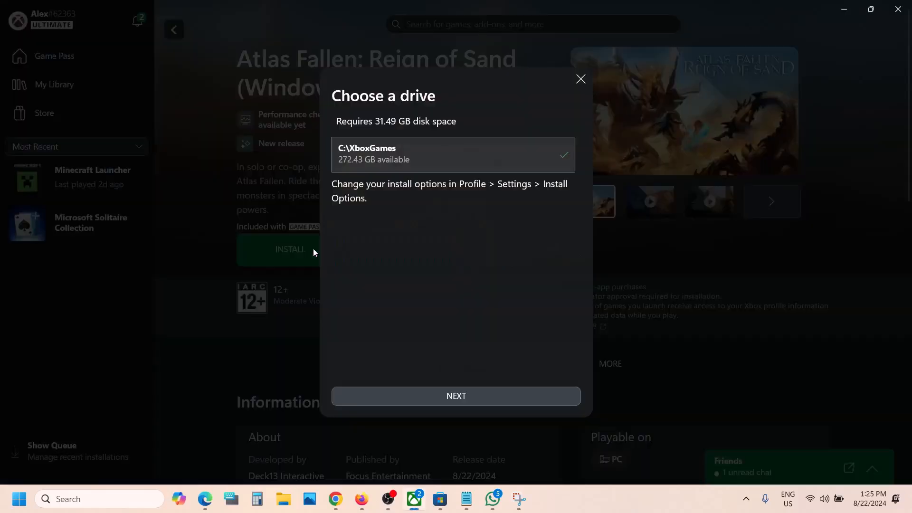
{"action": "left_click", "coordinate": [437, 395]}
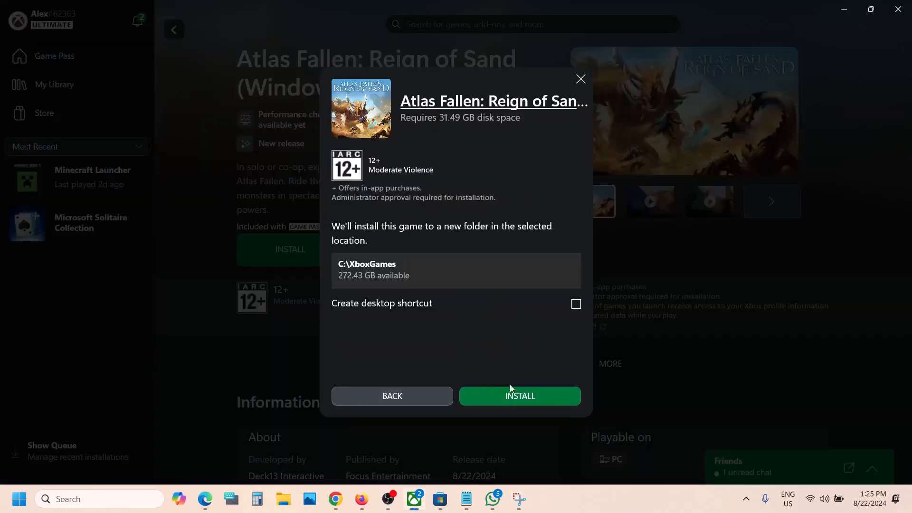
{"action": "left_click", "coordinate": [519, 397]}
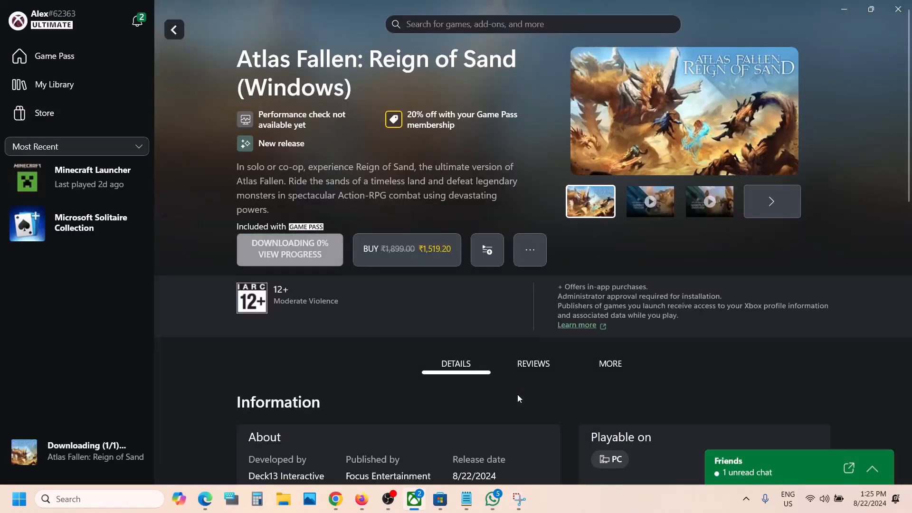